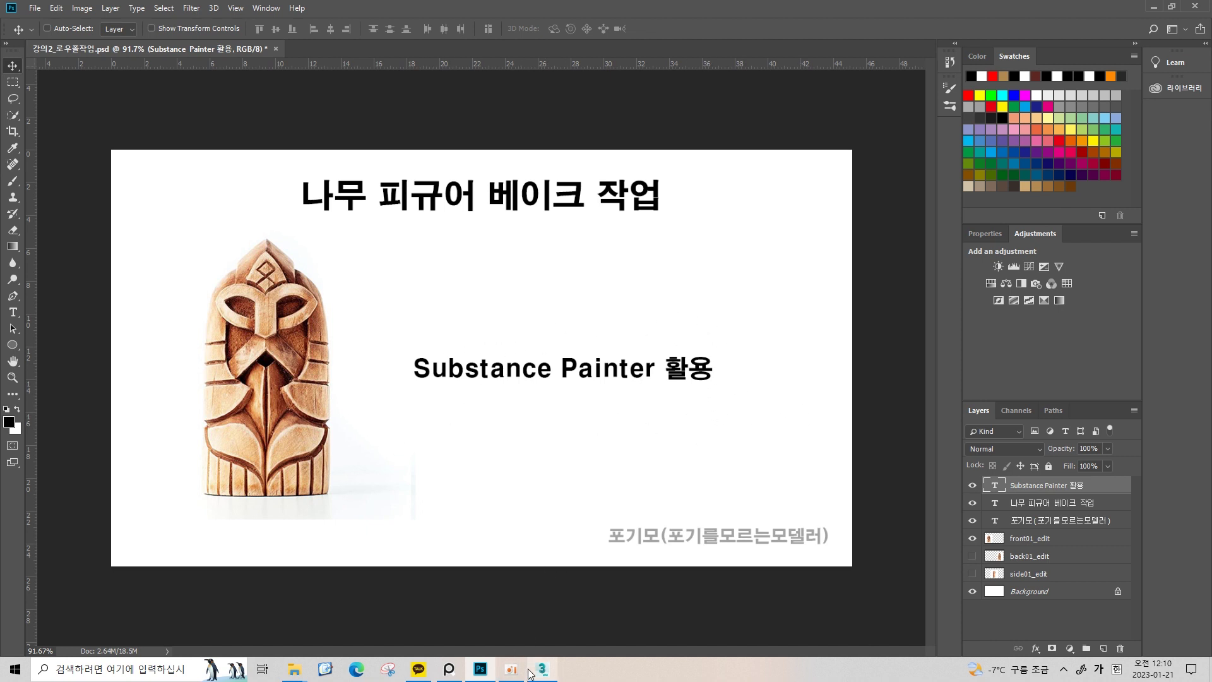
Switch from the Photoshop title slide to the wood_figurine011.max scene in 3ds Max
click(541, 669)
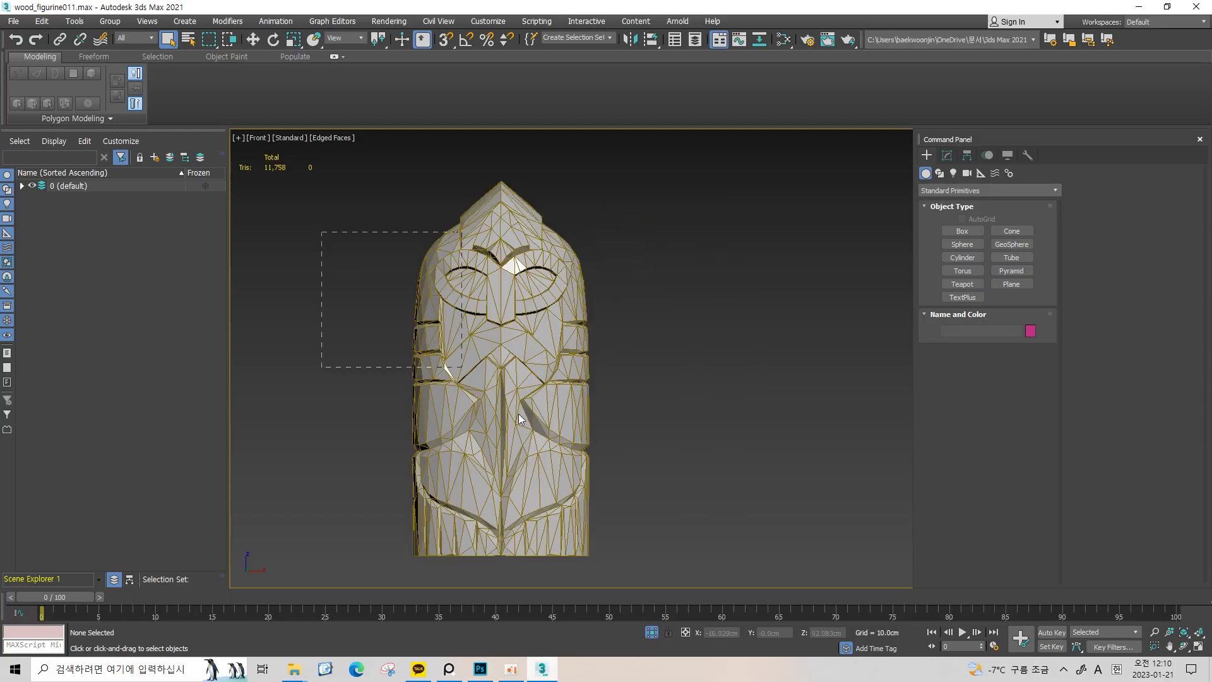
Select the wood_low figurine mesh and toggle the Edged Faces overlay while orbiting it
drag(319, 233, 522, 416)
key(w)
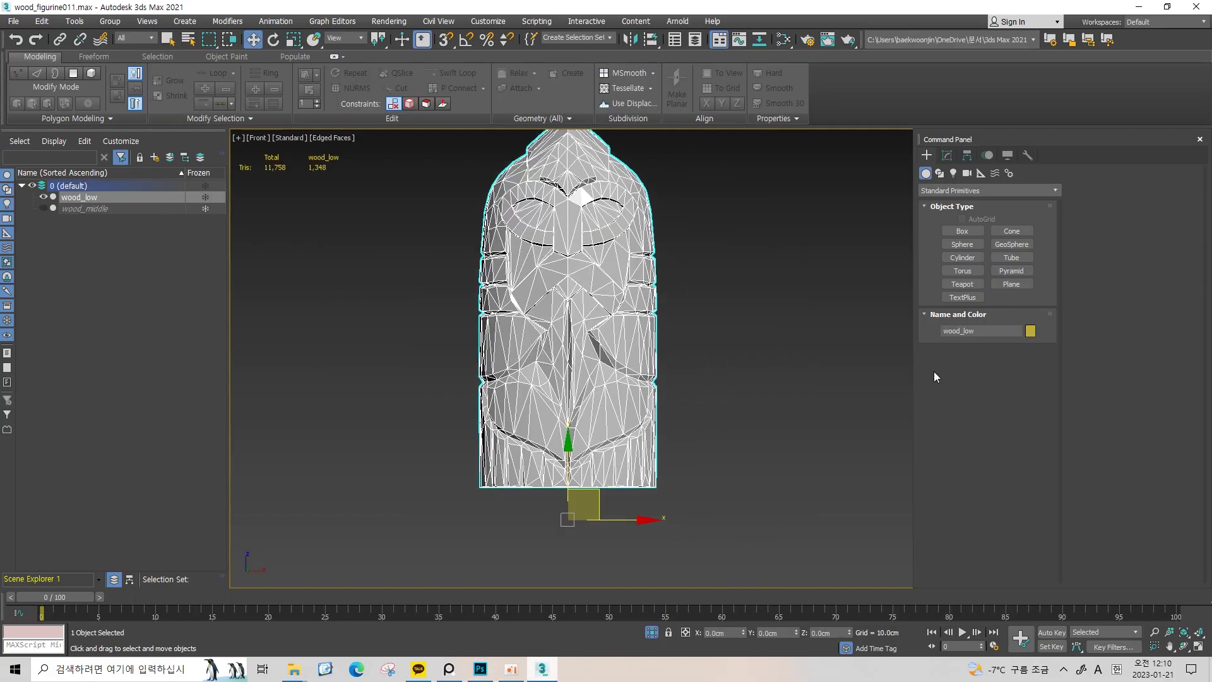
drag(783, 280, 777, 309)
key(F4)
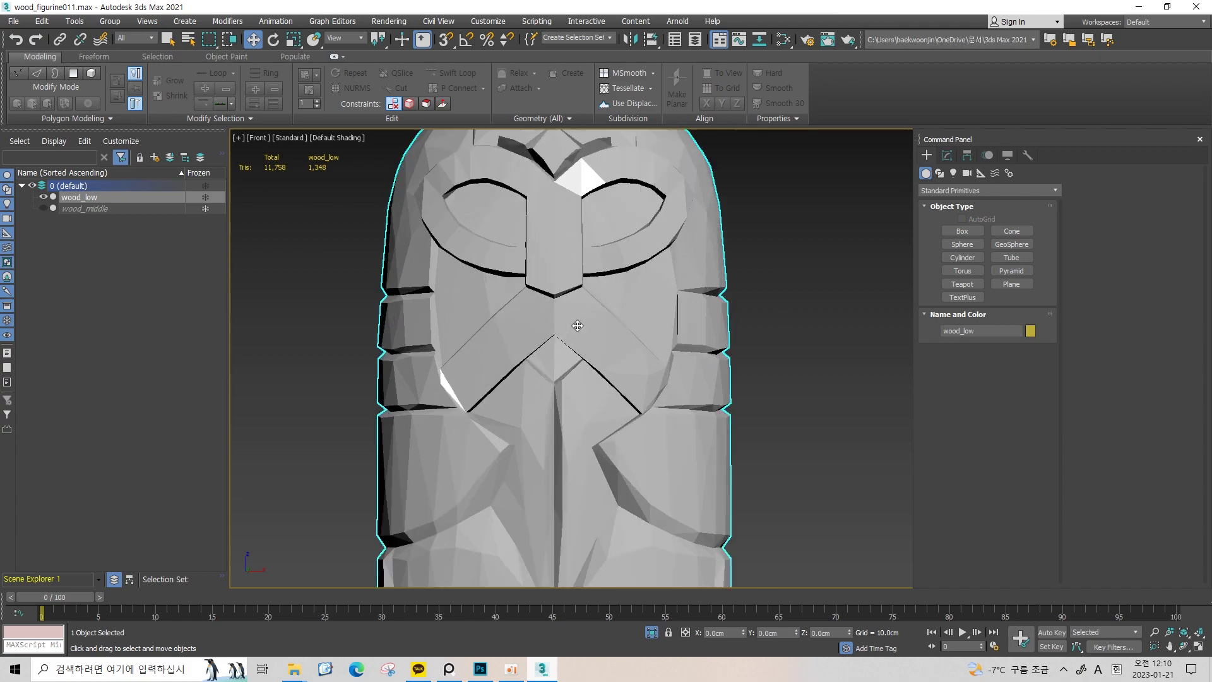
scroll(up, 3)
key(F4)
scroll(down, 3)
drag(578, 326, 631, 322)
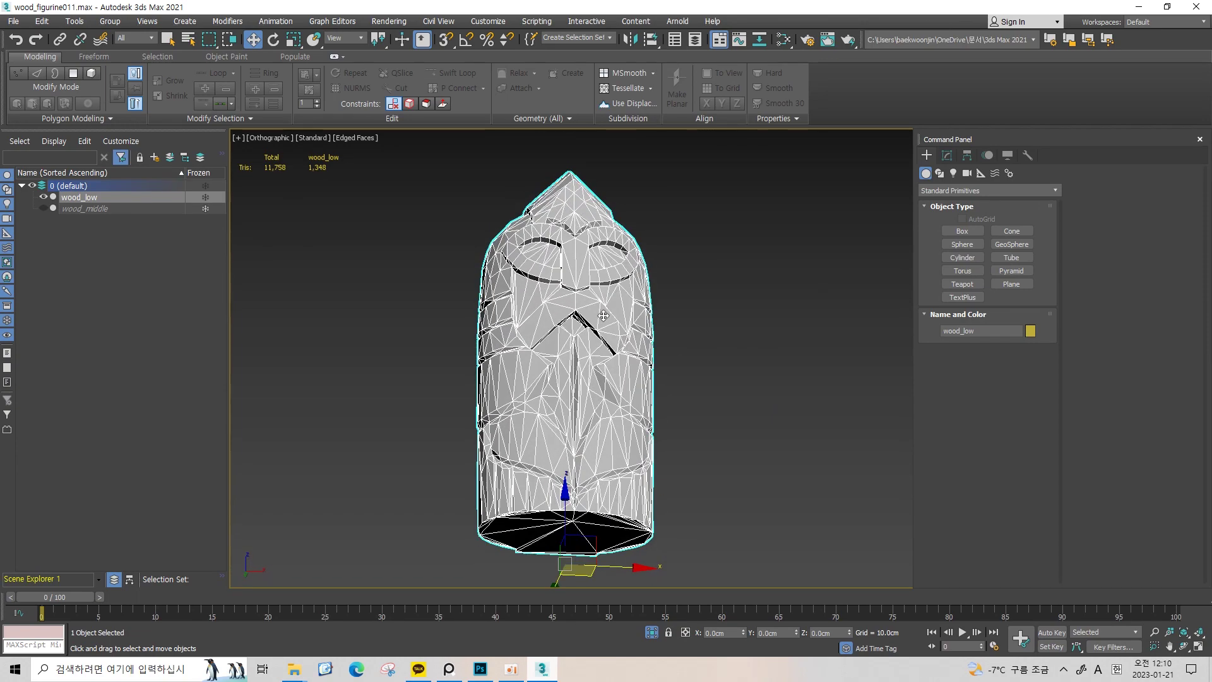
Frame the figurine in Front view with Edged Faces off, zoomed toward the crease
key(f)
key(z)
key(F4)
click(748, 269)
scroll(up, 3)
scroll(up, 3)
drag(482, 360, 482, 344)
scroll(up, 3)
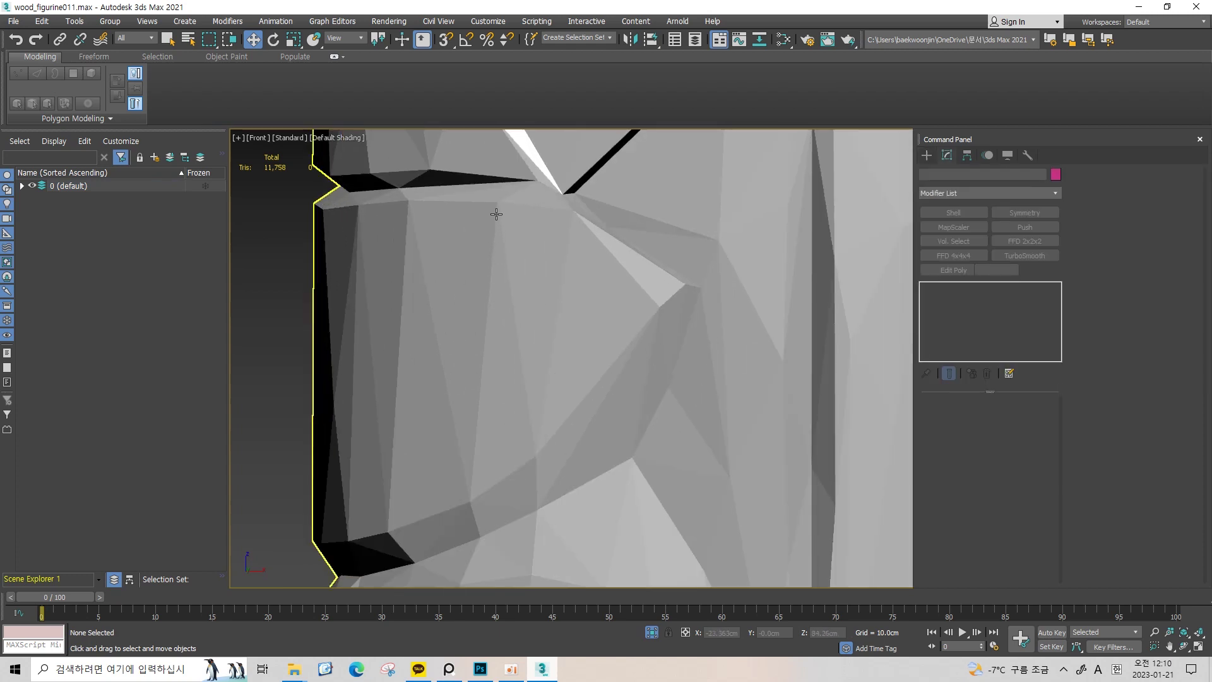
Reselect wood_low, orbit around it, then frame it again in Front view
click(498, 211)
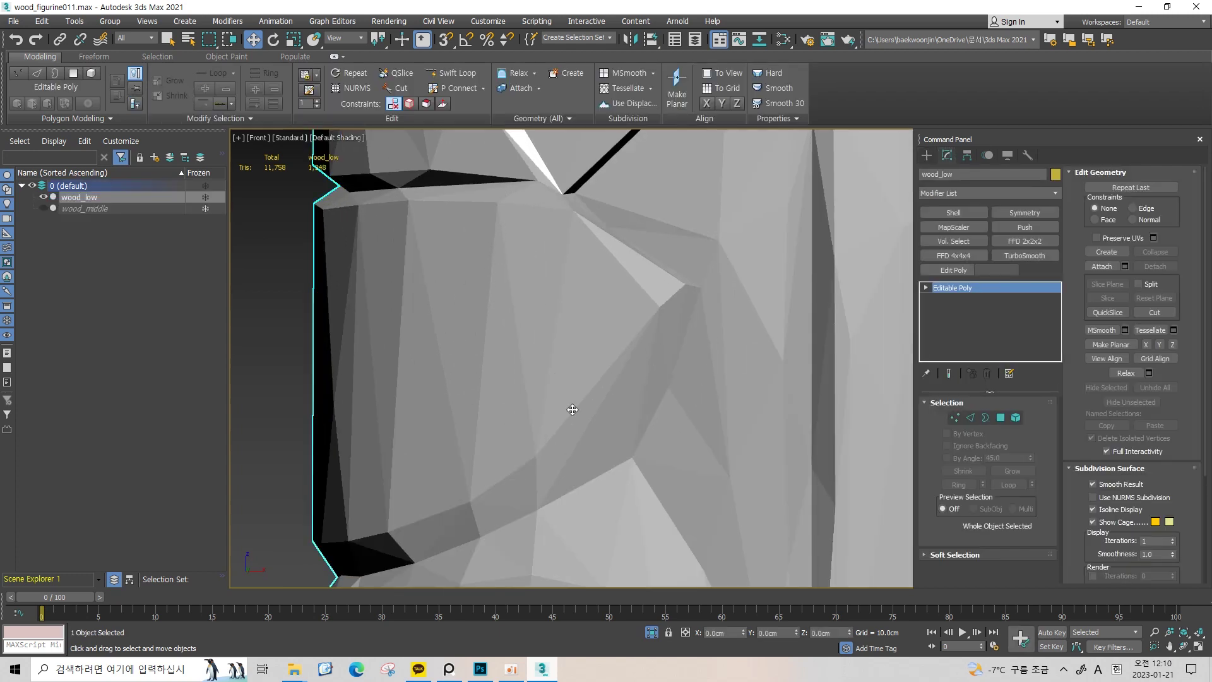
scroll(down, 3)
drag(406, 303, 571, 236)
key(z)
key(f)
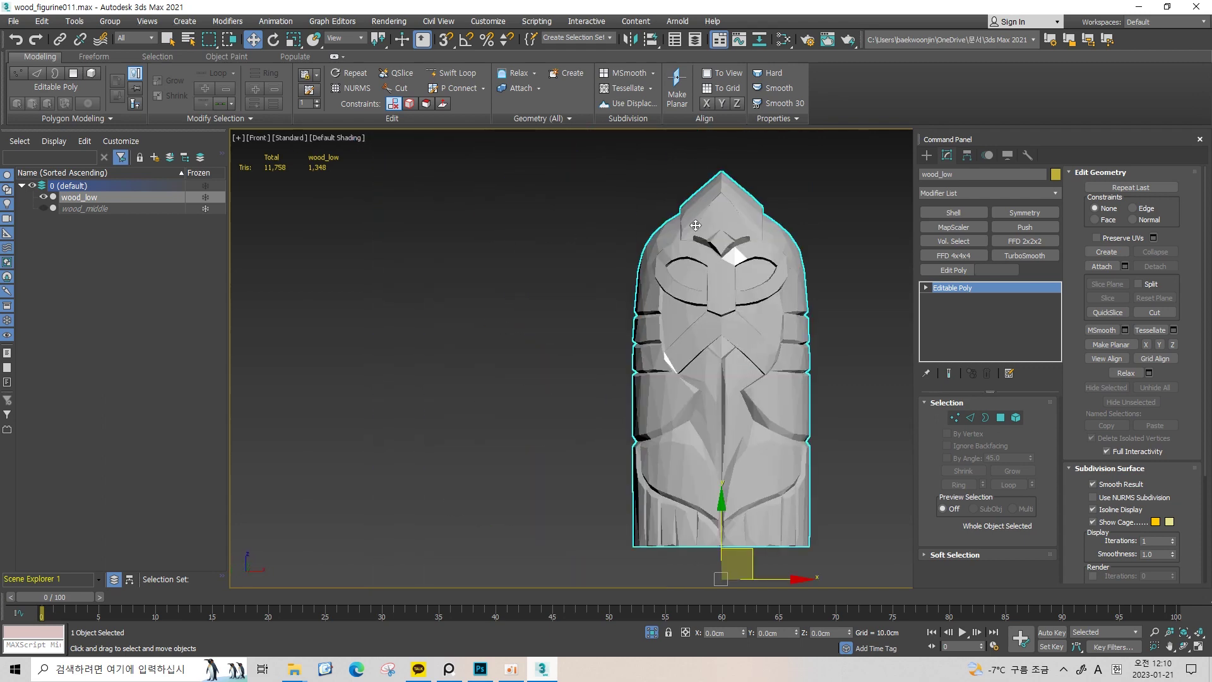
key(z)
click(679, 225)
click(644, 307)
Convert wood_low to Editable Poly and select all its polygons
right_click(570, 292)
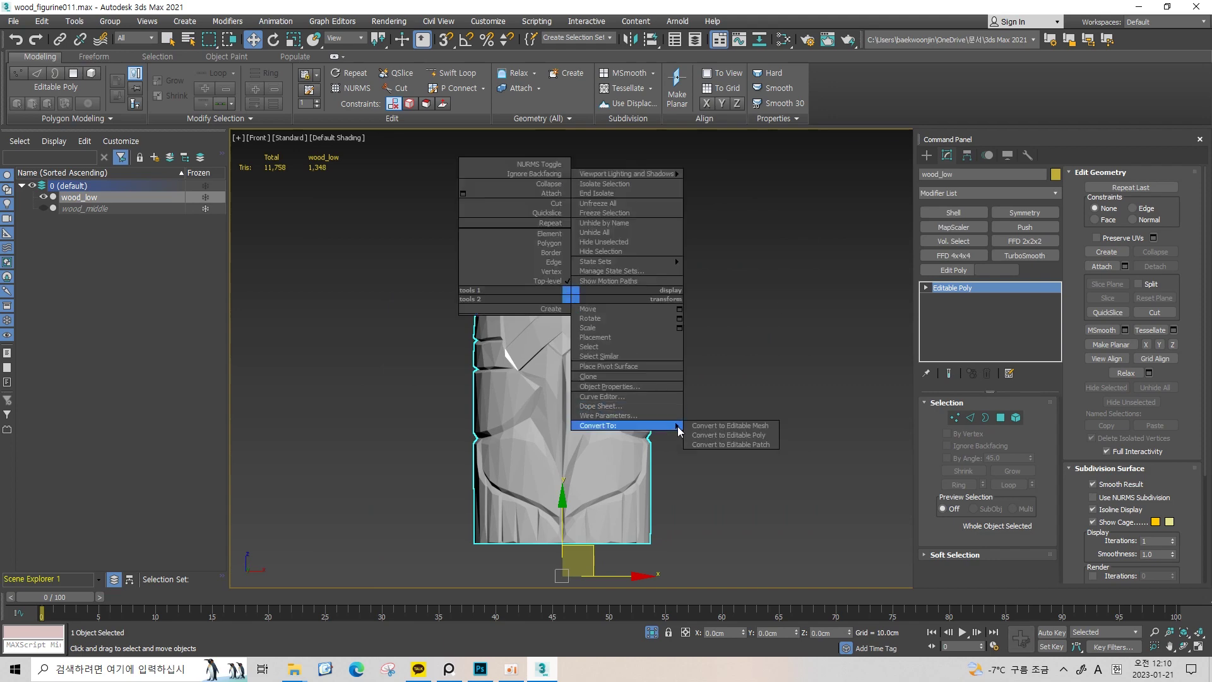
click(699, 431)
key(4)
key(ctrl+a)
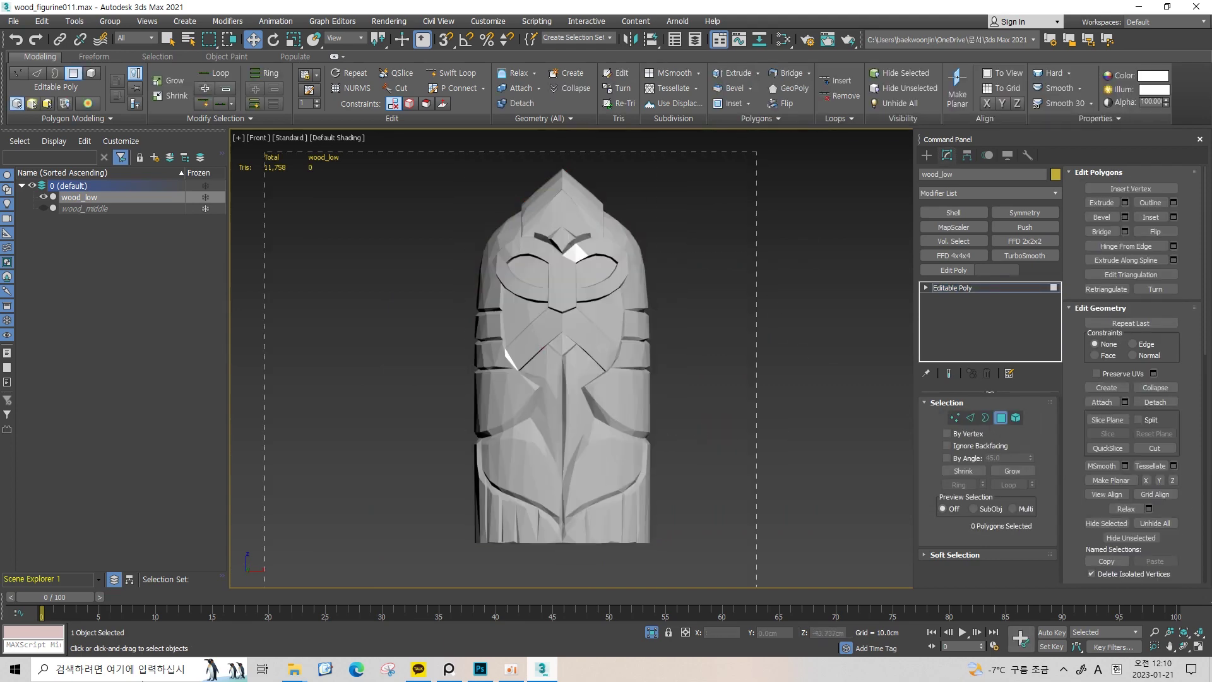
Clear all smoothing groups, assign smoothing group 1 to every polygon, and inspect the shading
scroll(down, 3)
scroll(down, 3)
scroll(down, 3)
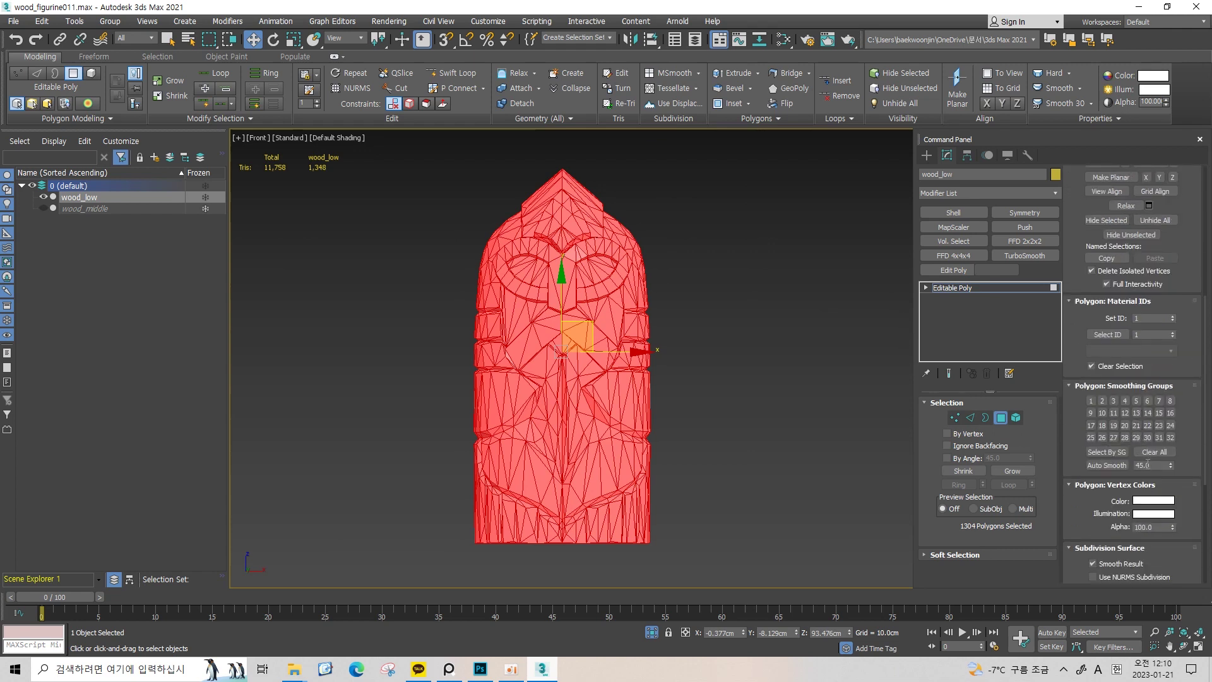
click(1151, 452)
click(1092, 402)
click(714, 291)
drag(713, 292, 738, 193)
key(f)
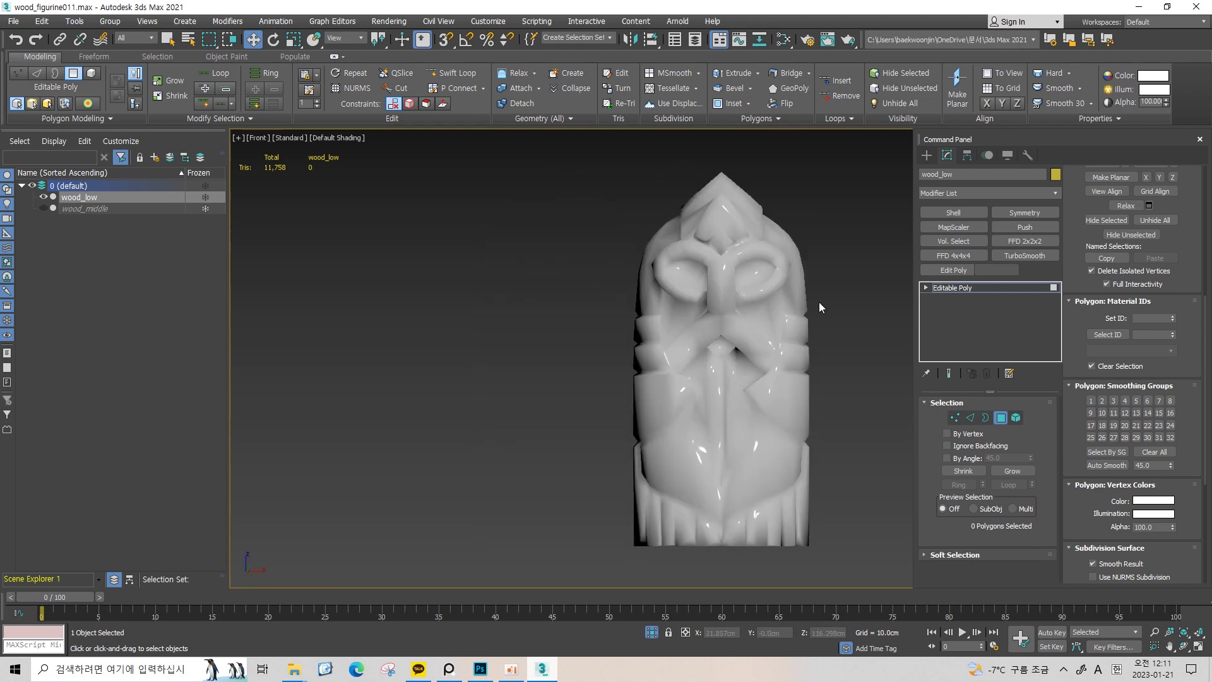
key(z)
key(ctrl+a)
click(825, 251)
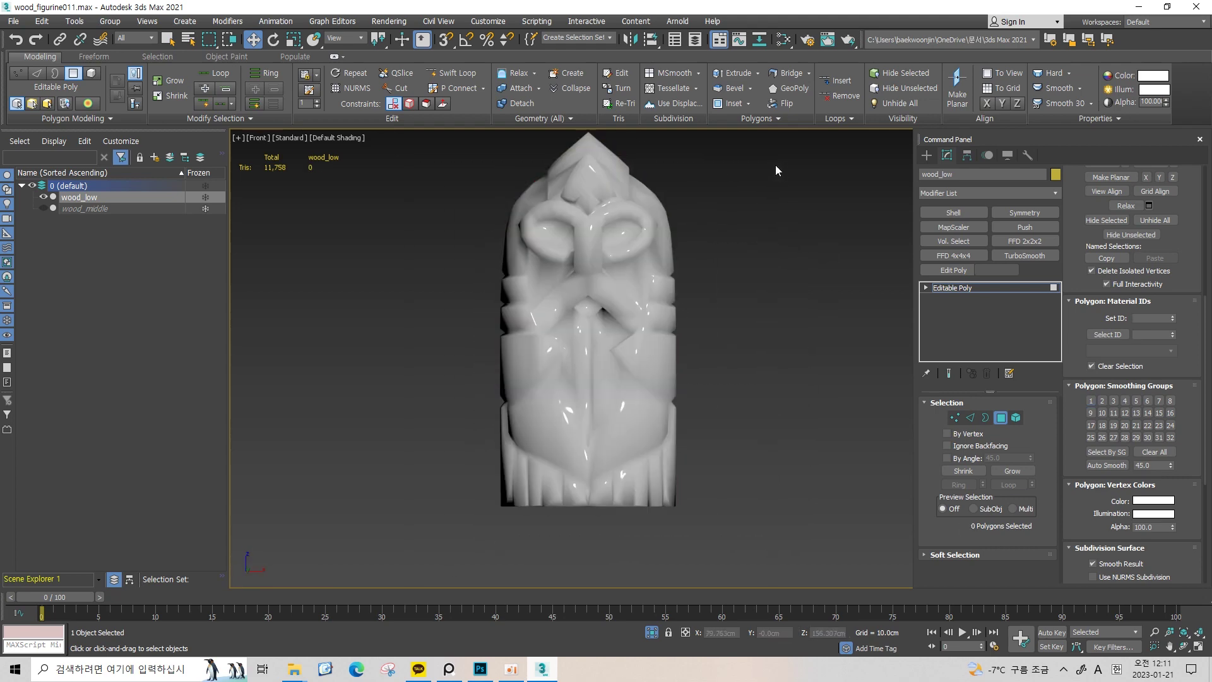
drag(664, 234, 686, 252)
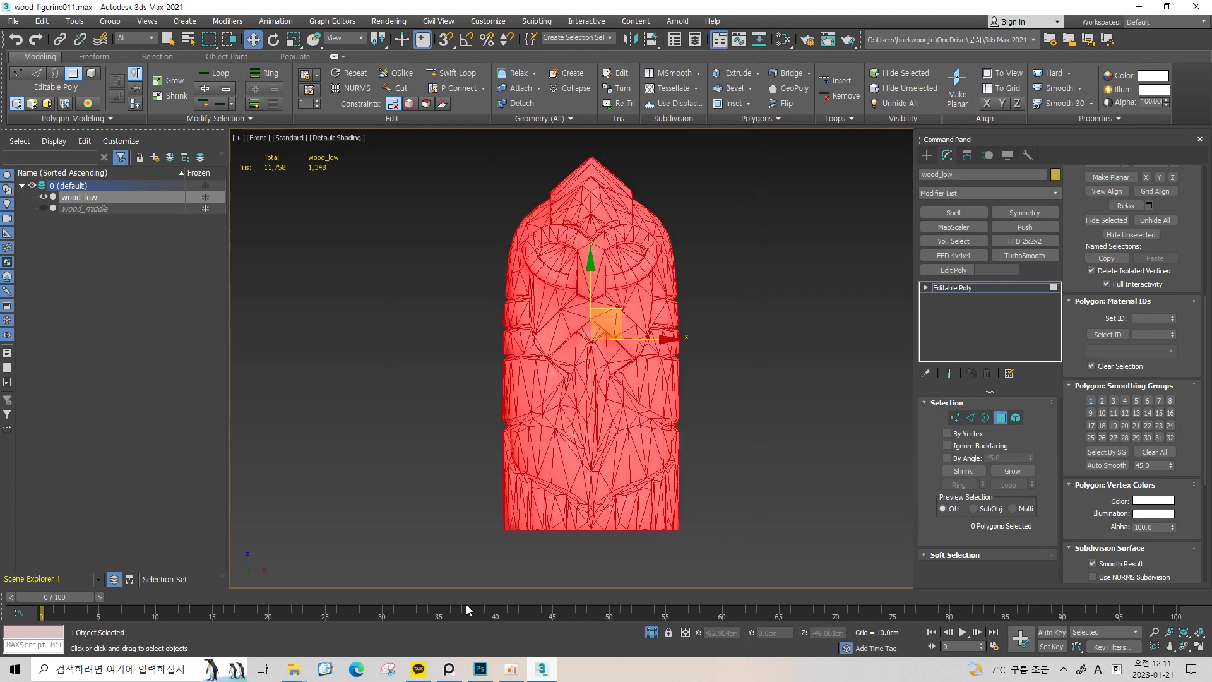
drag(713, 297, 634, 452)
scroll(up, 3)
scroll(down, 3)
key(alt+f)
key(Escape)
key(shift+z)
scroll(up, 3)
scroll(up, 3)
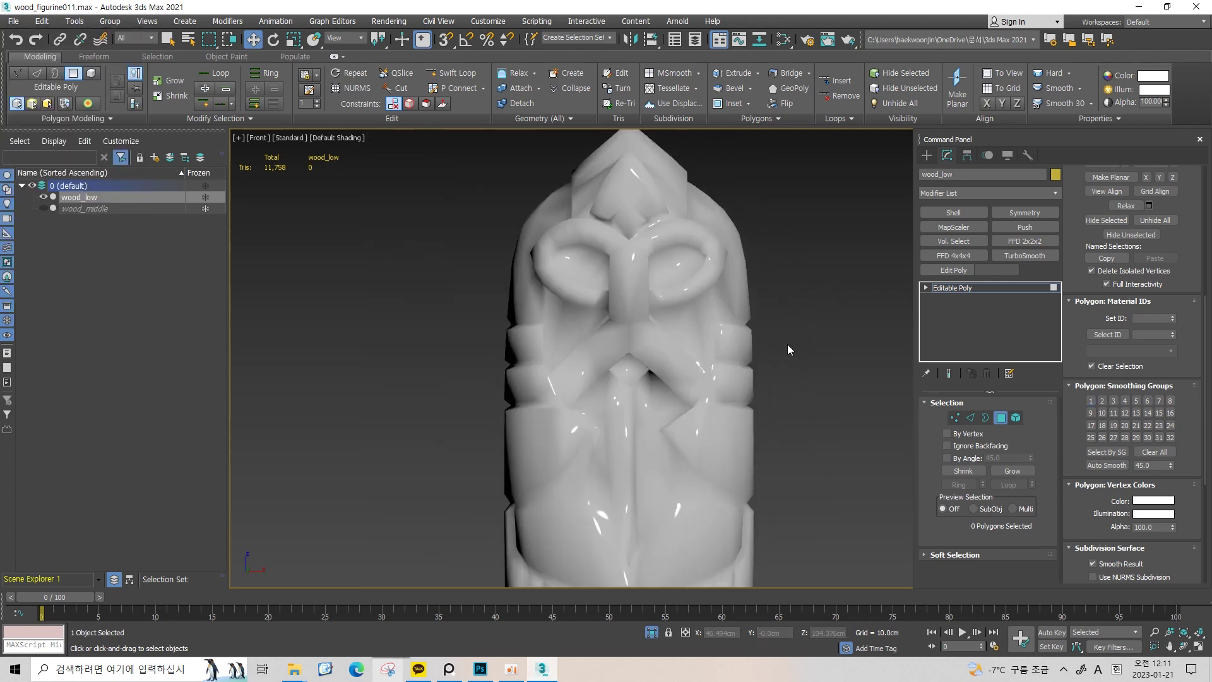
scroll(up, 3)
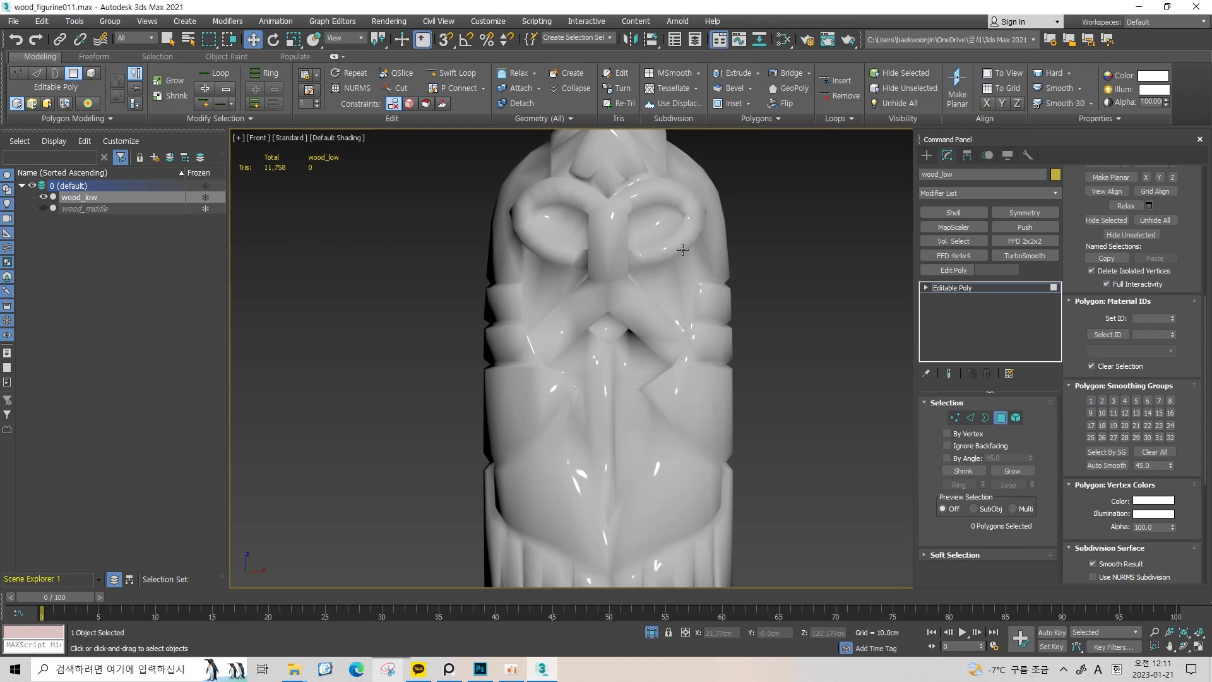
drag(665, 319, 619, 314)
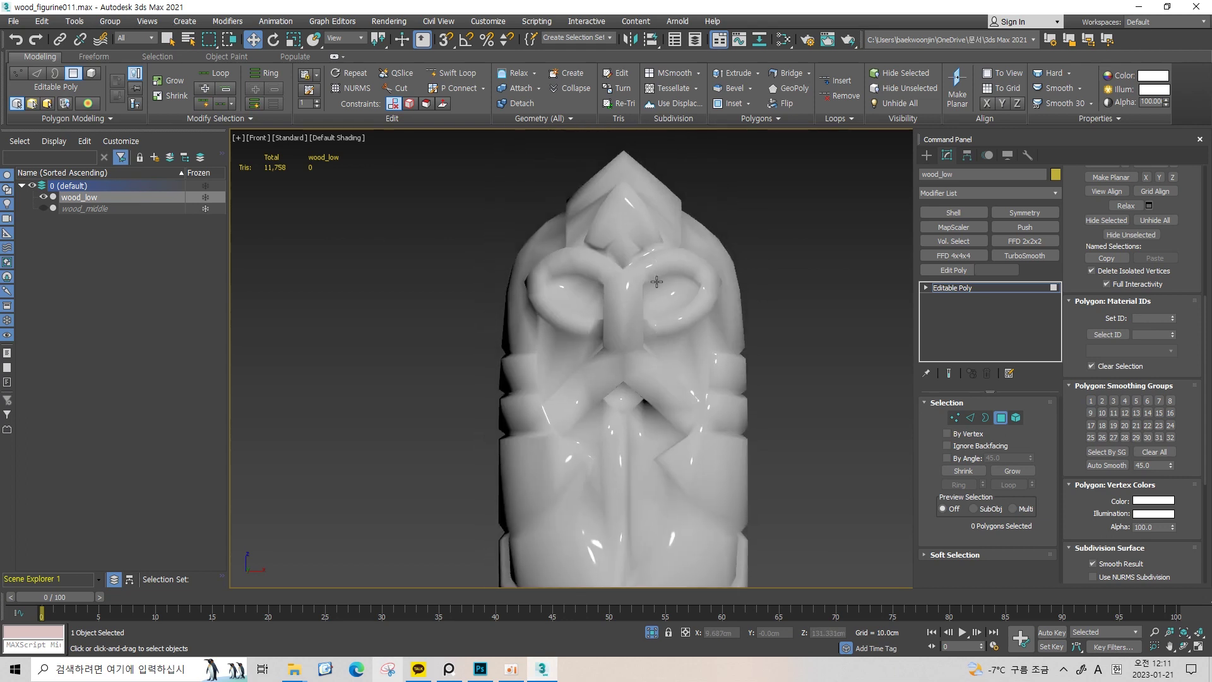
scroll(up, 3)
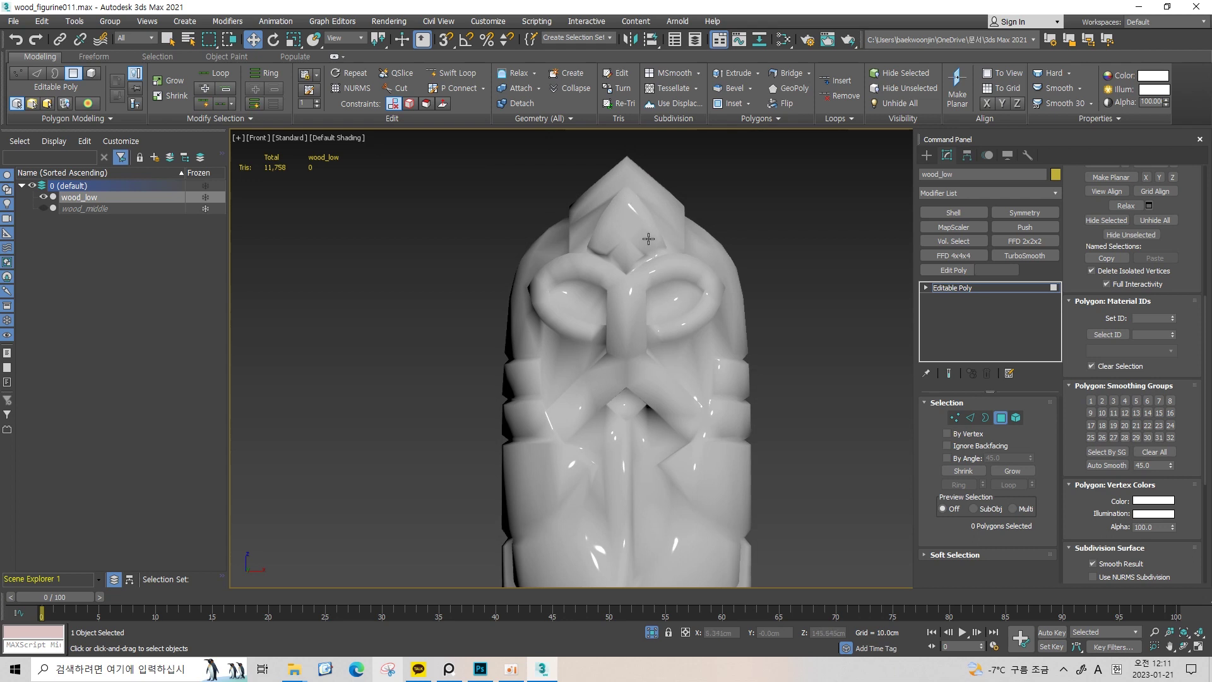
drag(644, 268, 560, 258)
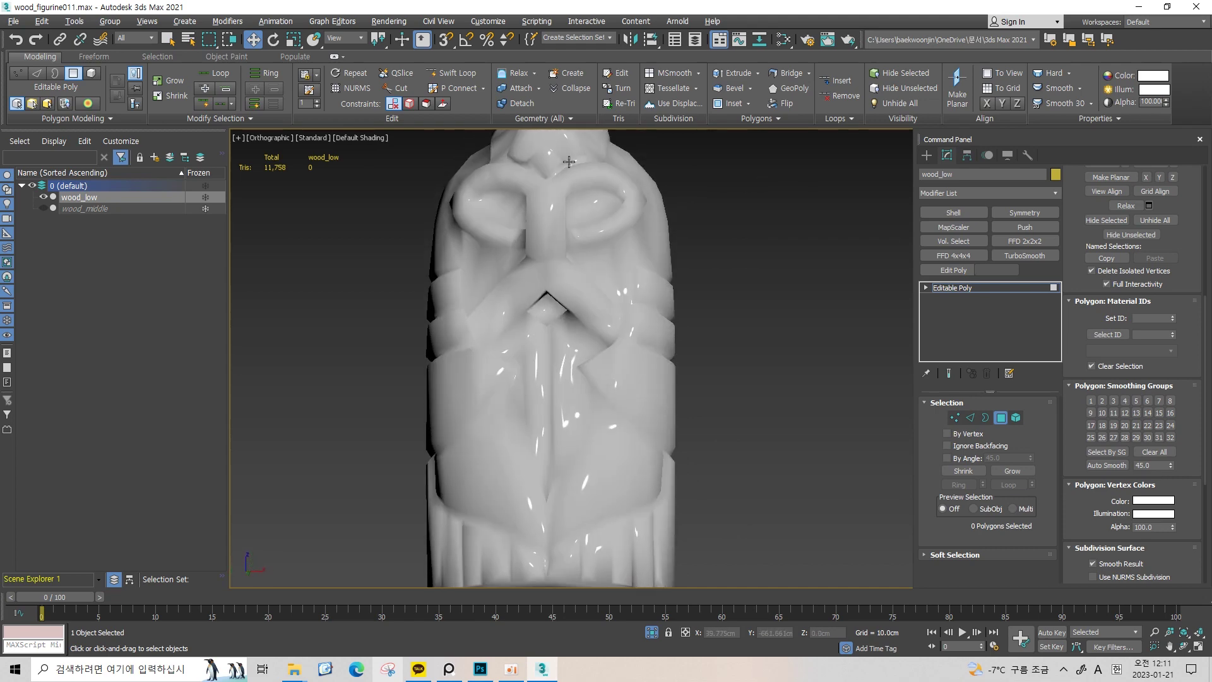
scroll(up, 3)
scroll(down, 3)
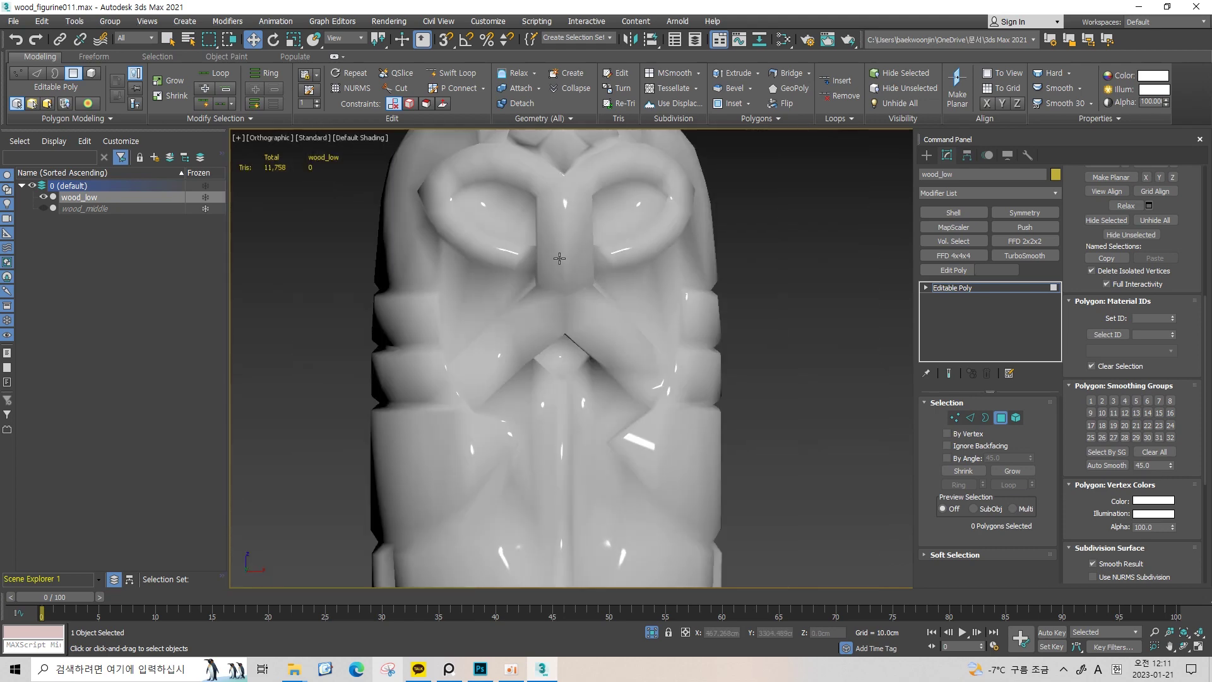
scroll(down, 3)
key(f)
key(ctrl+a)
key(ctrl+d)
key(ctrl+a)
key(ctrl+d)
scroll(up, 3)
drag(715, 346, 658, 391)
drag(630, 437, 496, 408)
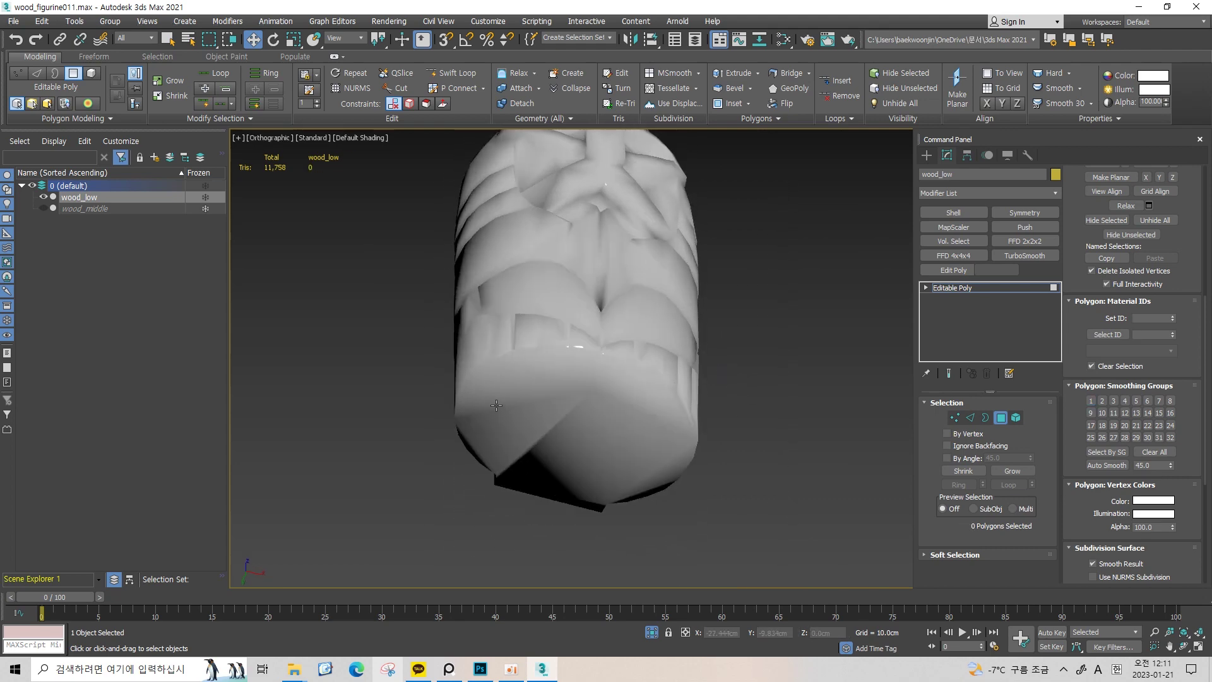
drag(591, 456, 512, 489)
Check the base's smoothing by selecting a single triangle and the whole bottom element
click(550, 495)
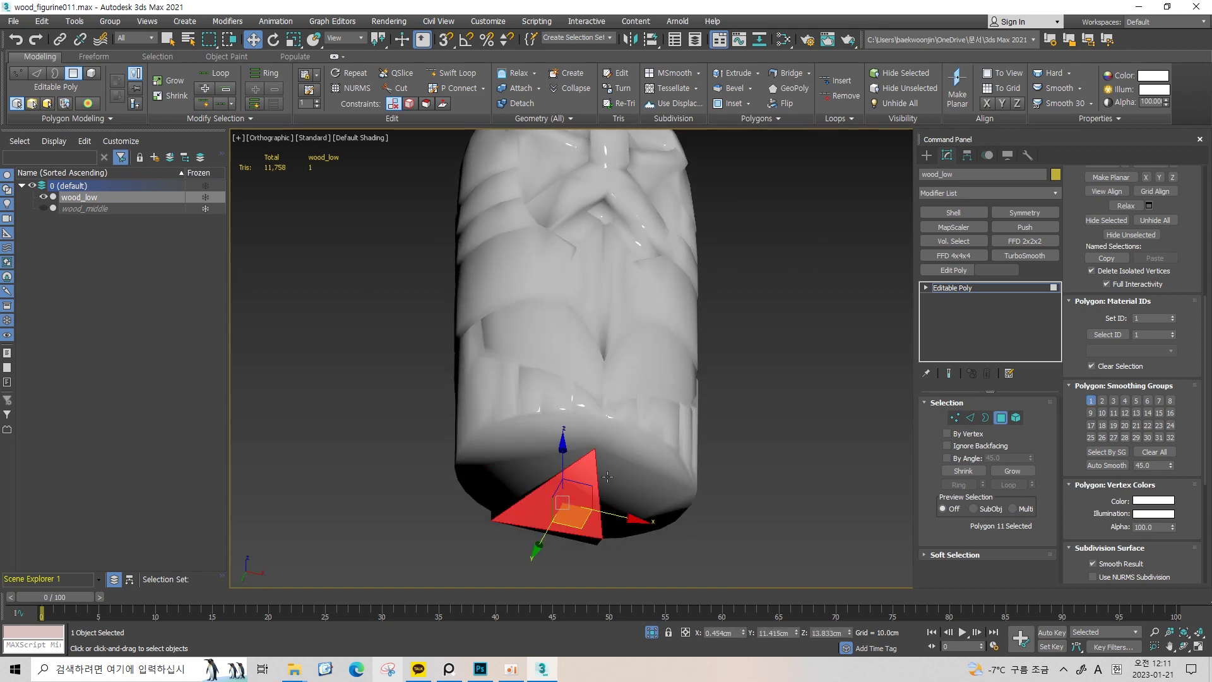
click(793, 313)
double_click(545, 431)
click(723, 255)
drag(723, 255, 782, 245)
scroll(up, 3)
key(ctrl+z)
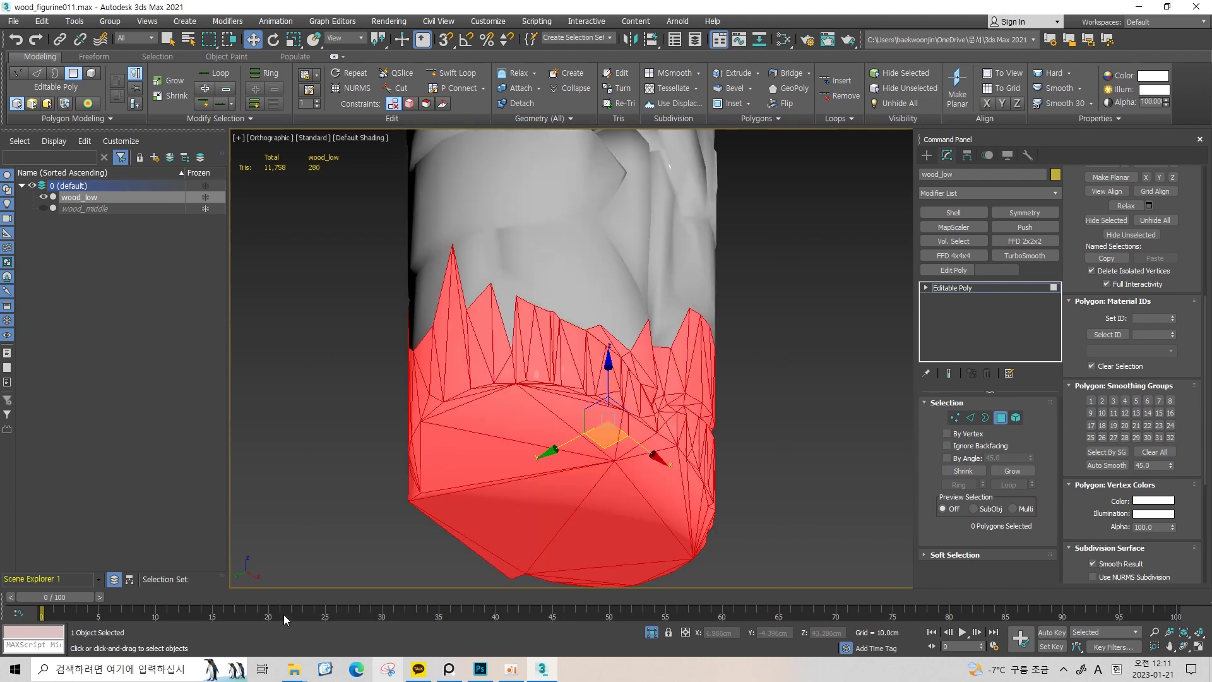
key(f)
Select the lower base polygons, orbit to a side angle, and snip the viewport
click(711, 431)
click(857, 399)
key(ctrl+z)
scroll(down, 3)
drag(837, 329, 408, 503)
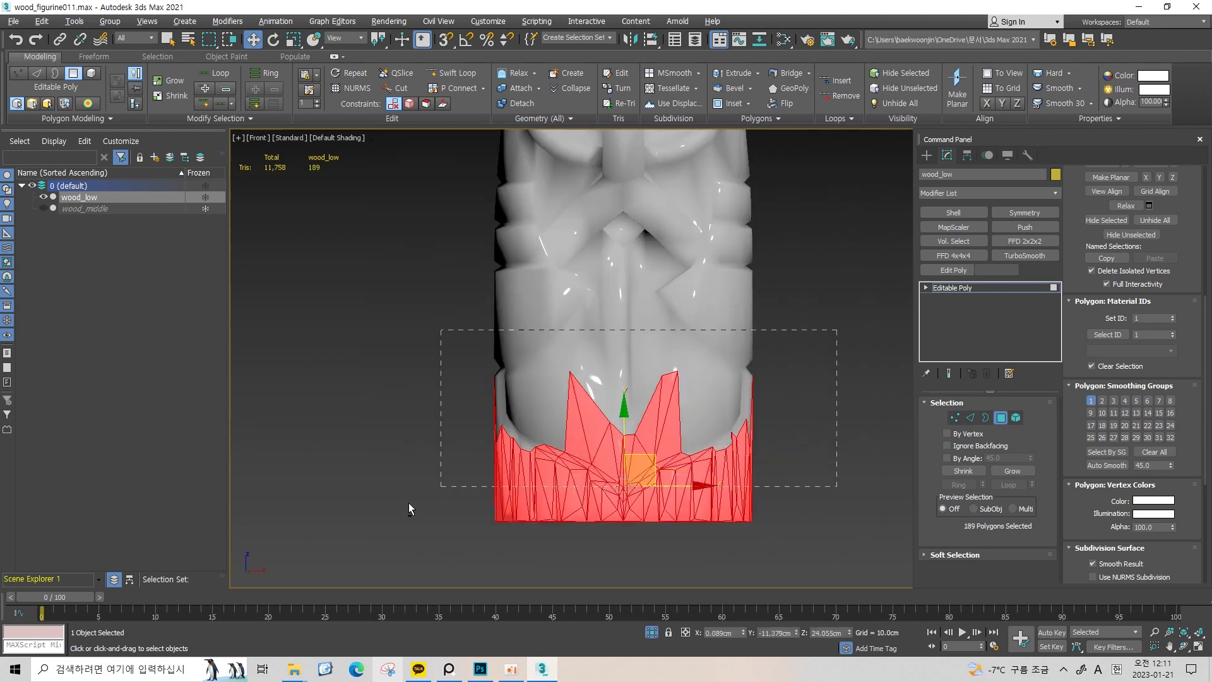
scroll(down, 3)
drag(408, 503, 642, 451)
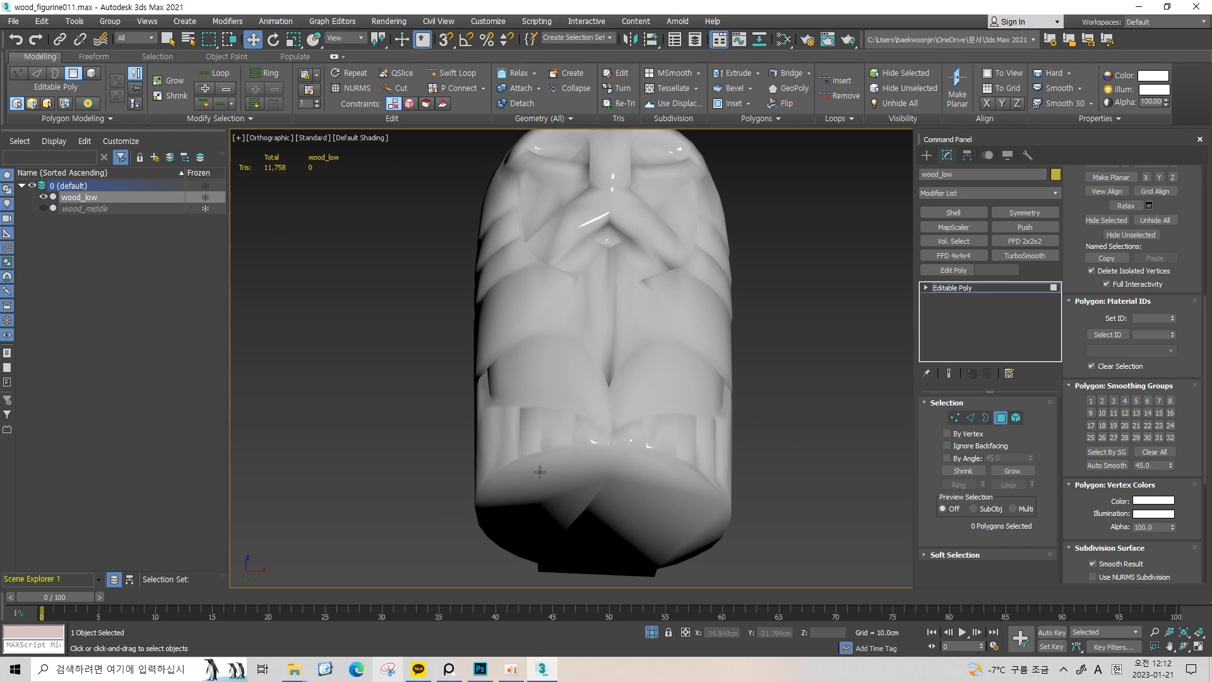
drag(604, 466, 627, 430)
click(383, 674)
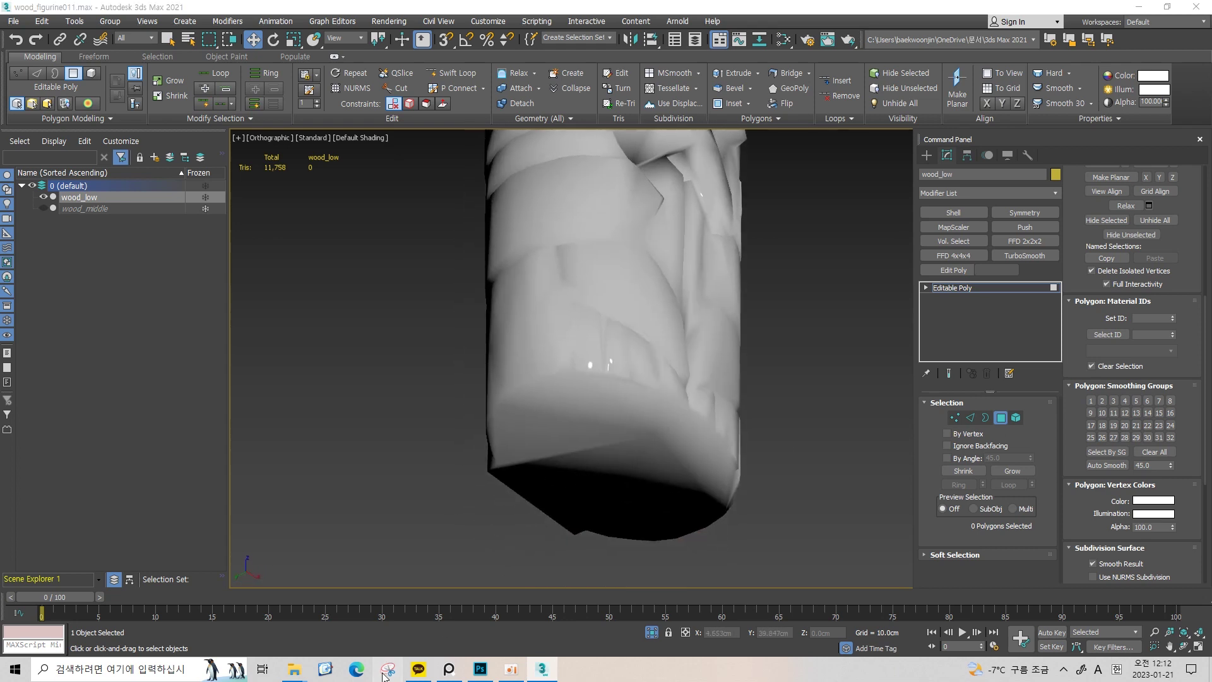
drag(154, 38, 1021, 641)
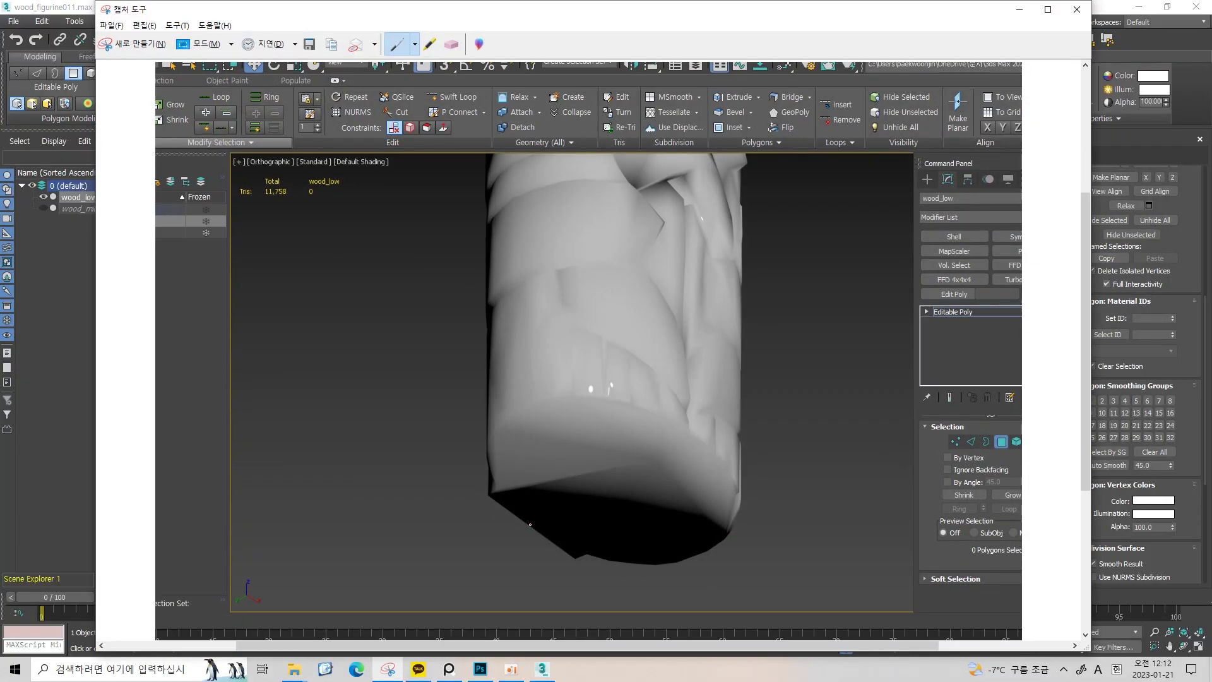
Draw red pen marks around the figurine's base and down its left side
drag(548, 521, 659, 470)
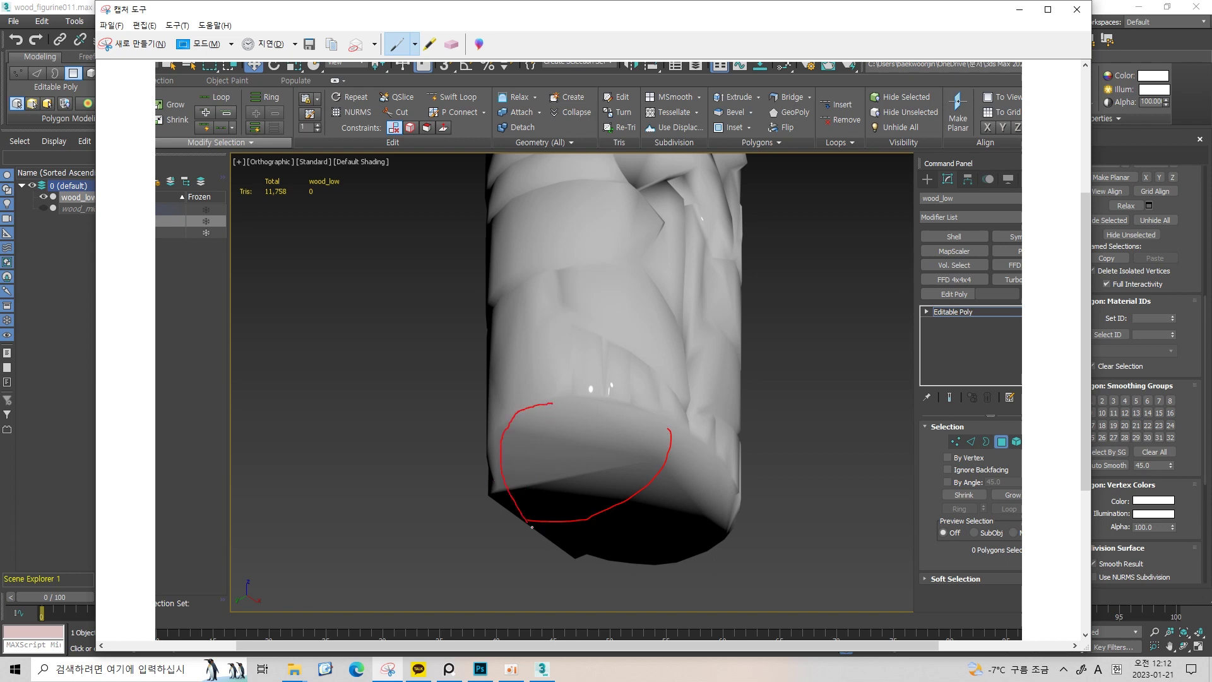
drag(726, 438, 501, 389)
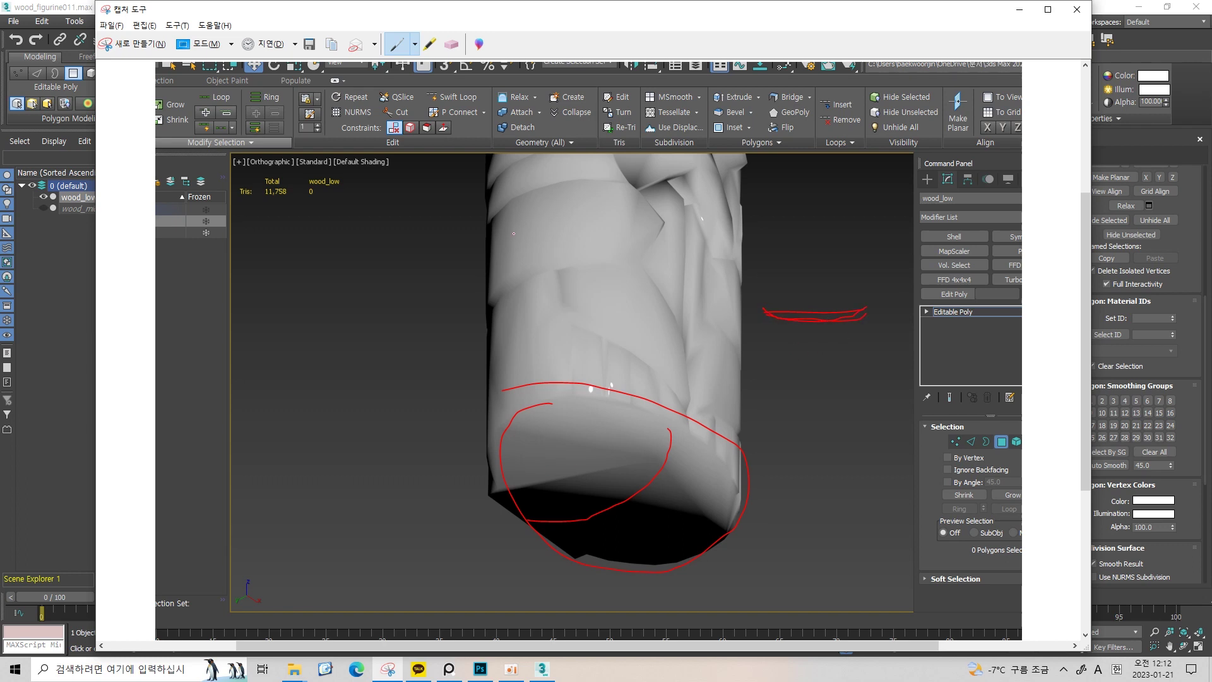
drag(504, 158, 519, 352)
drag(536, 451, 653, 519)
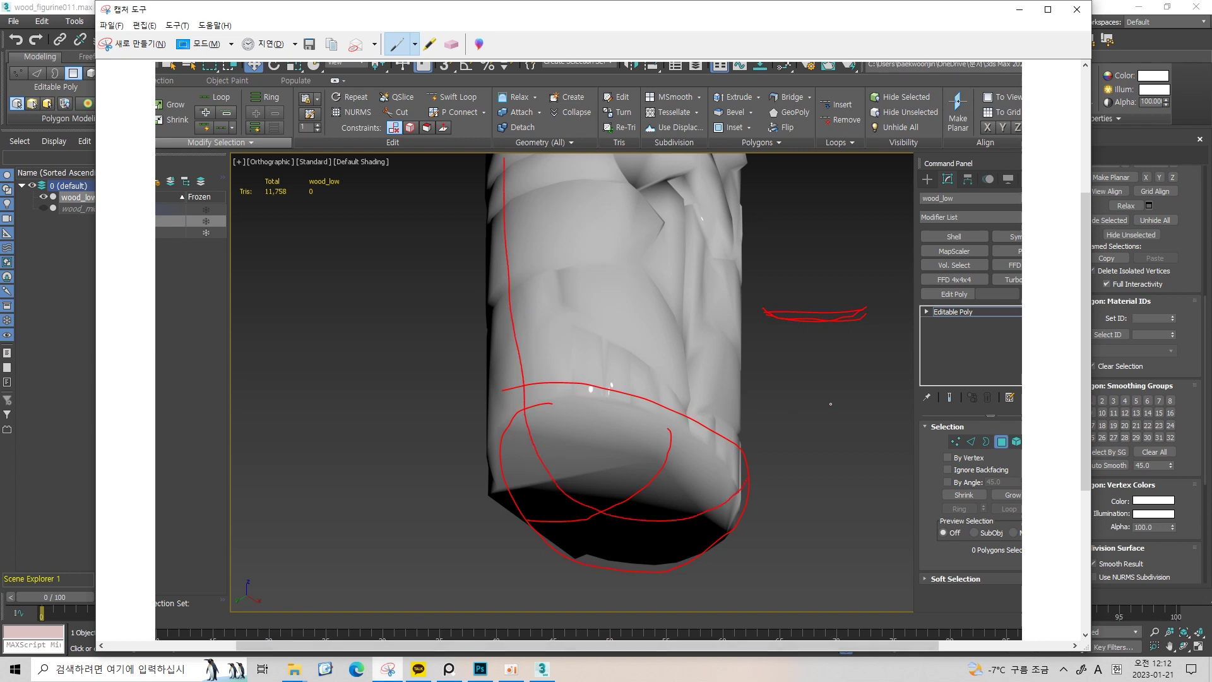
click(1012, 14)
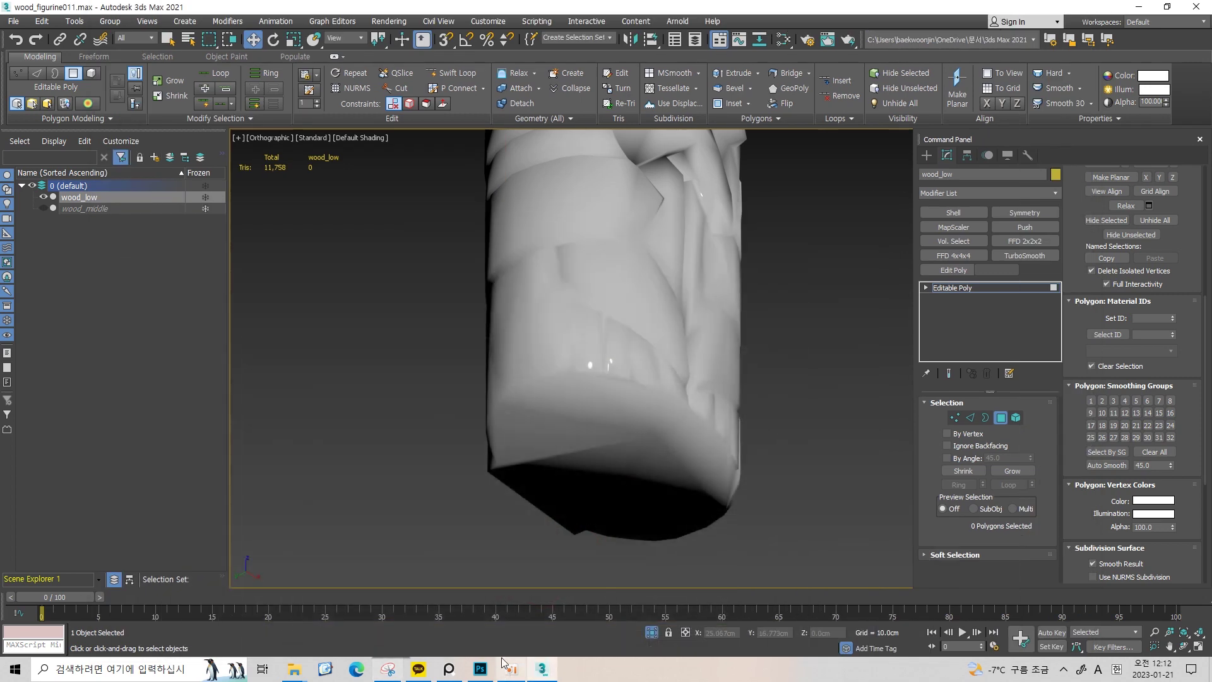
Unhide wood_middle and orbit to inspect its base in vertex mode
click(44, 208)
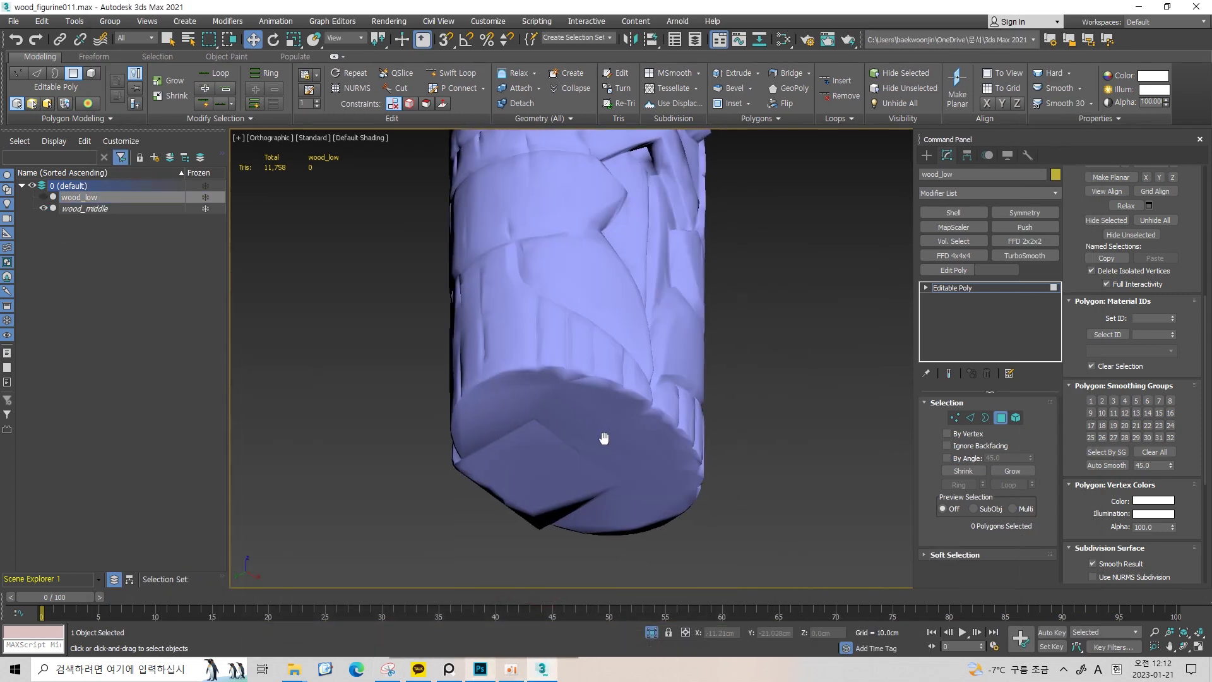
scroll(up, 3)
drag(590, 387, 584, 429)
drag(496, 371, 560, 286)
click(588, 297)
key(1)
drag(650, 371, 726, 341)
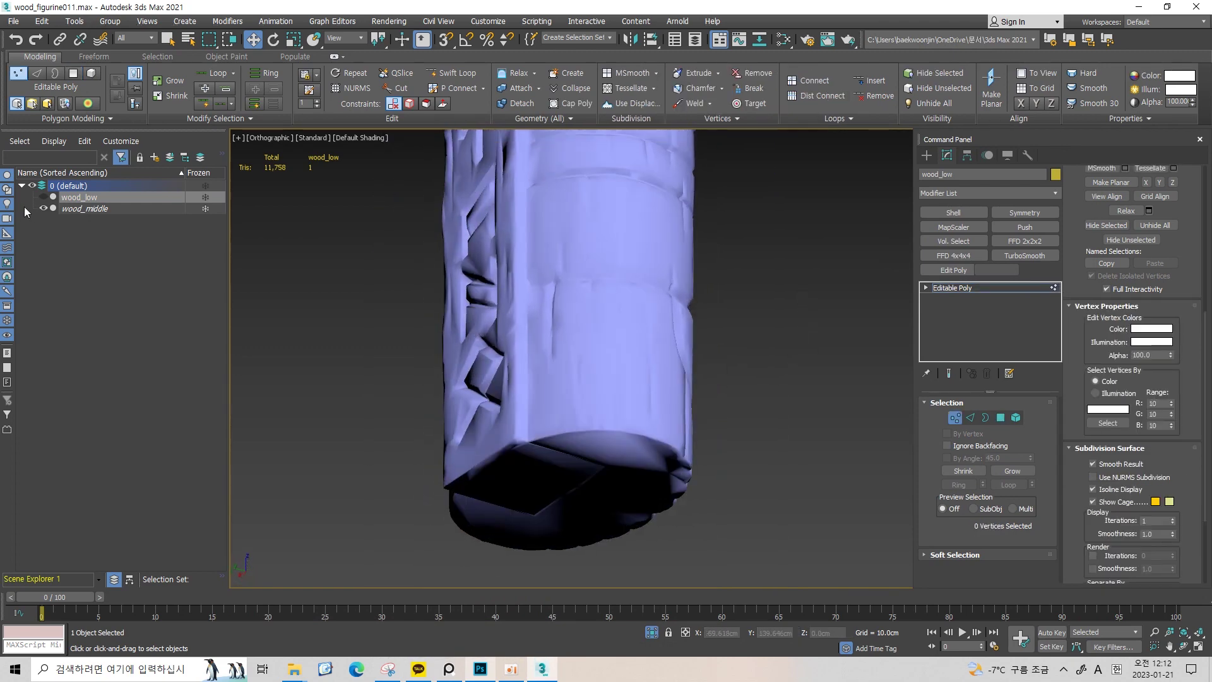
Hide wood_middle, show wood_low again, and inspect its base before returning to Front view
click(43, 209)
click(43, 197)
scroll(down, 3)
scroll(up, 3)
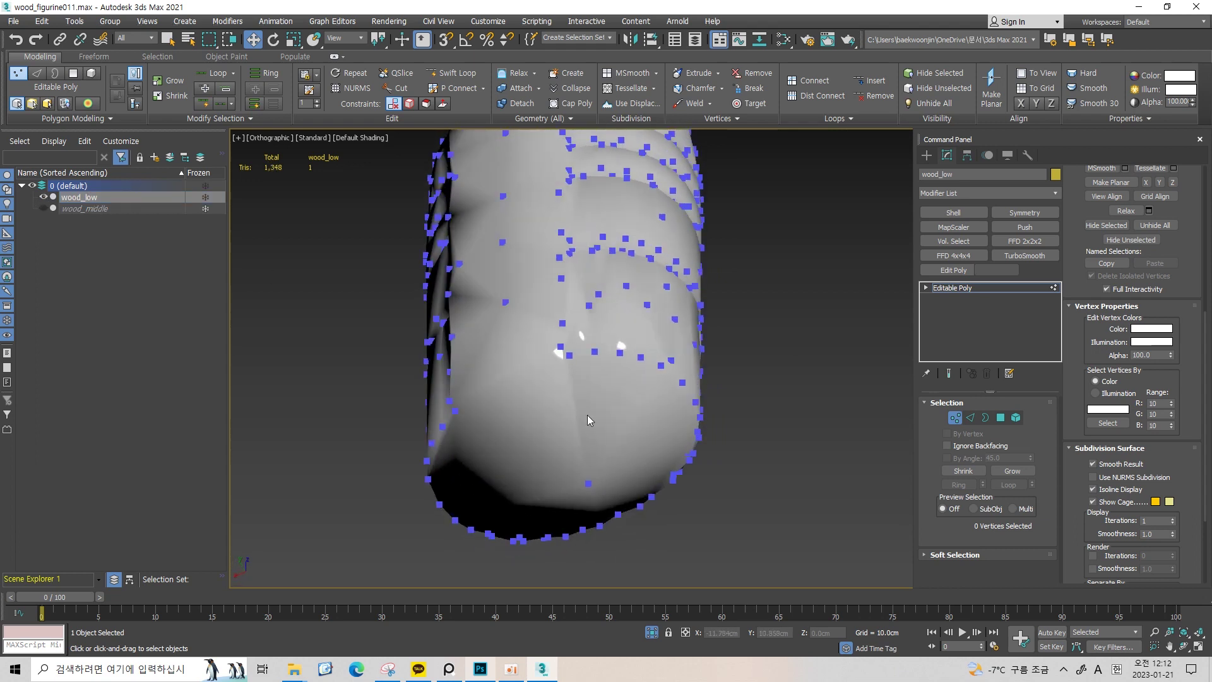
drag(617, 401, 621, 441)
key(f)
key(1)
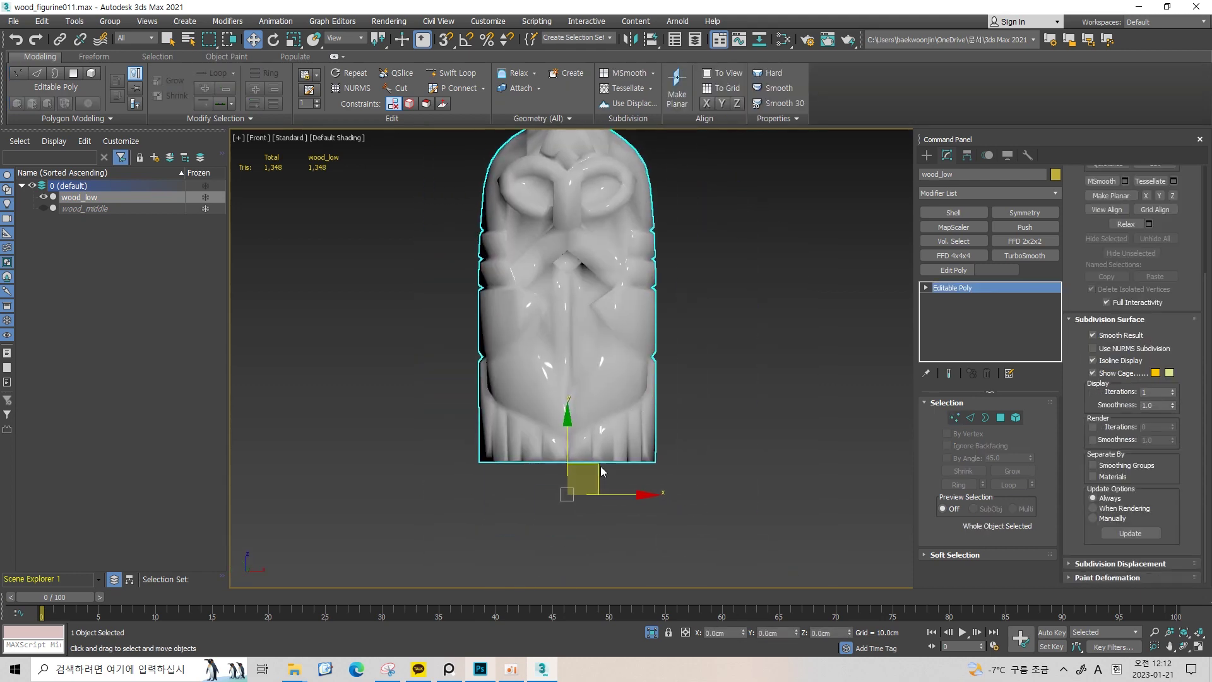
Centre wood_low in the front view and add an Unwrap UVW modifier to it
scroll(up, 3)
drag(588, 415, 601, 282)
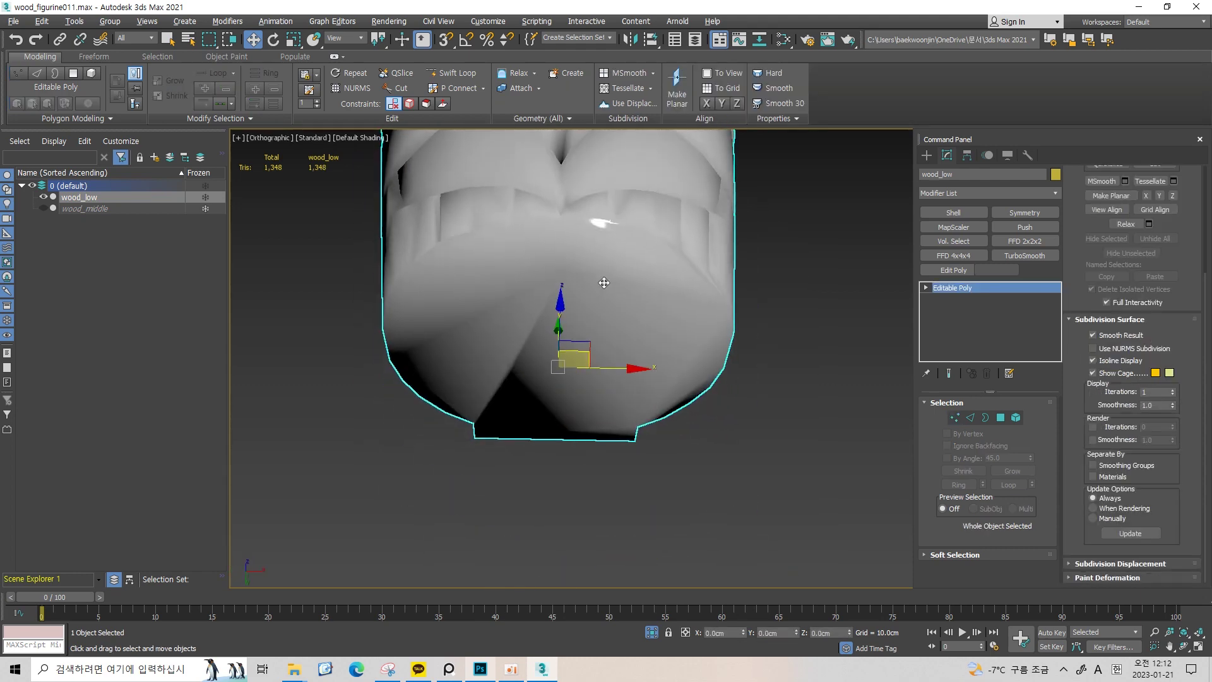
scroll(down, 3)
drag(505, 379, 483, 337)
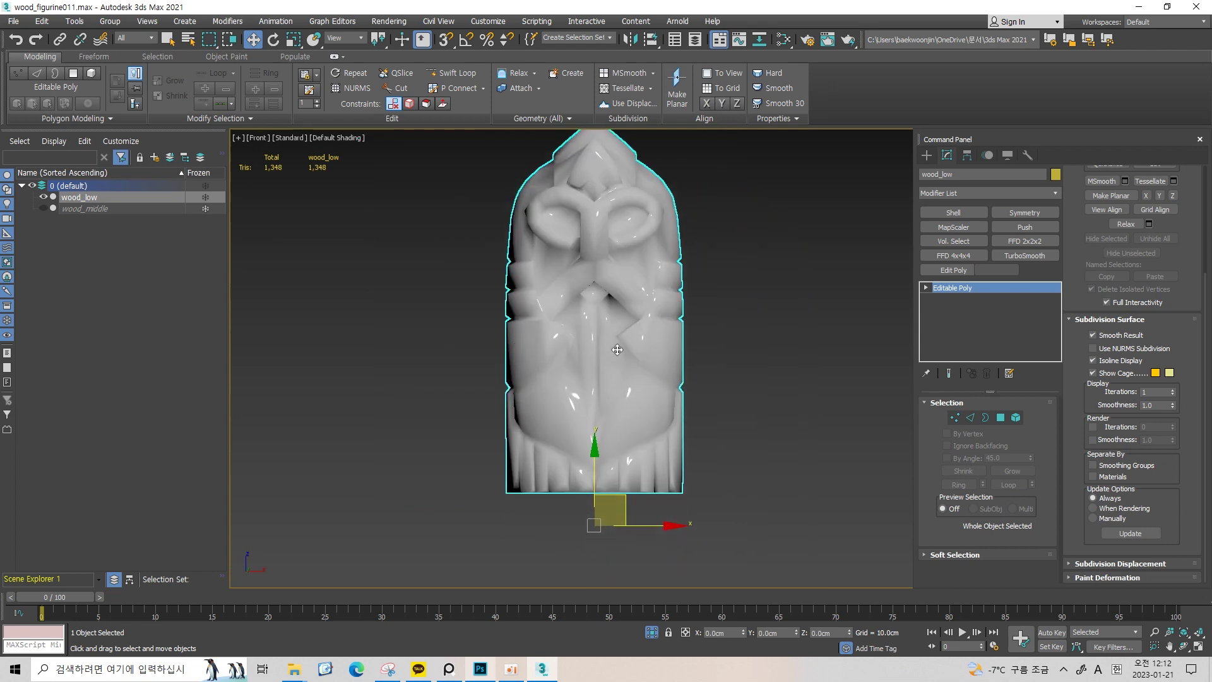
click(1013, 191)
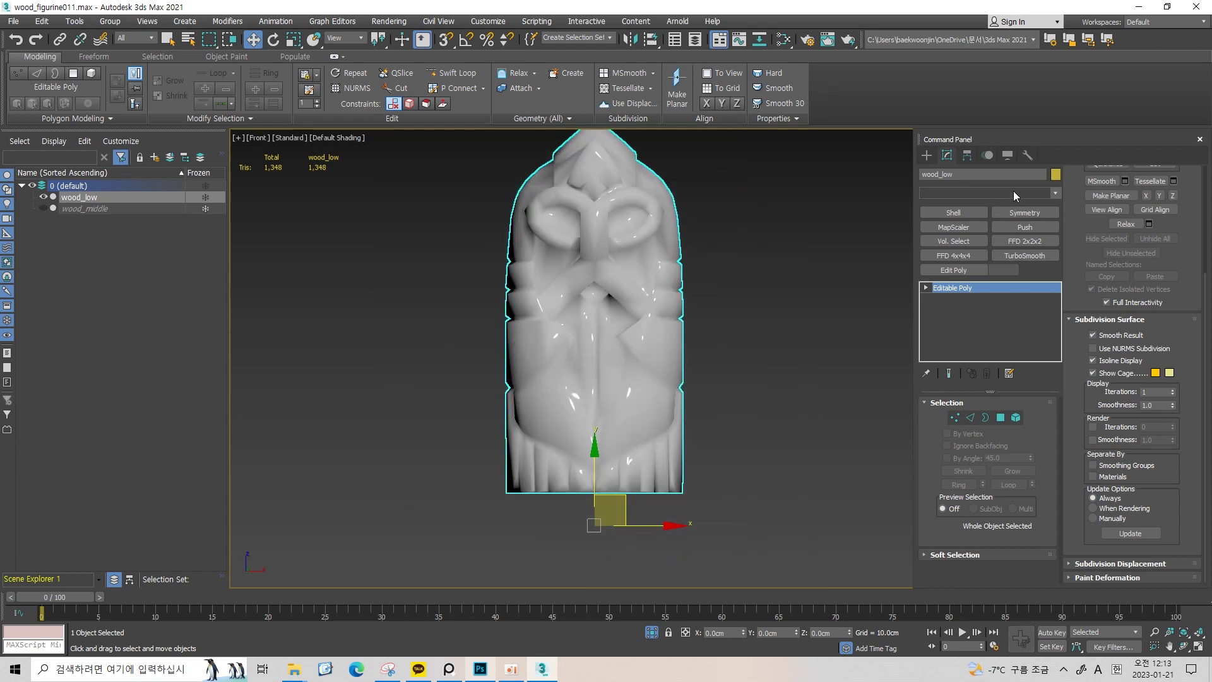
text(Unwrap UVW)
click(958, 461)
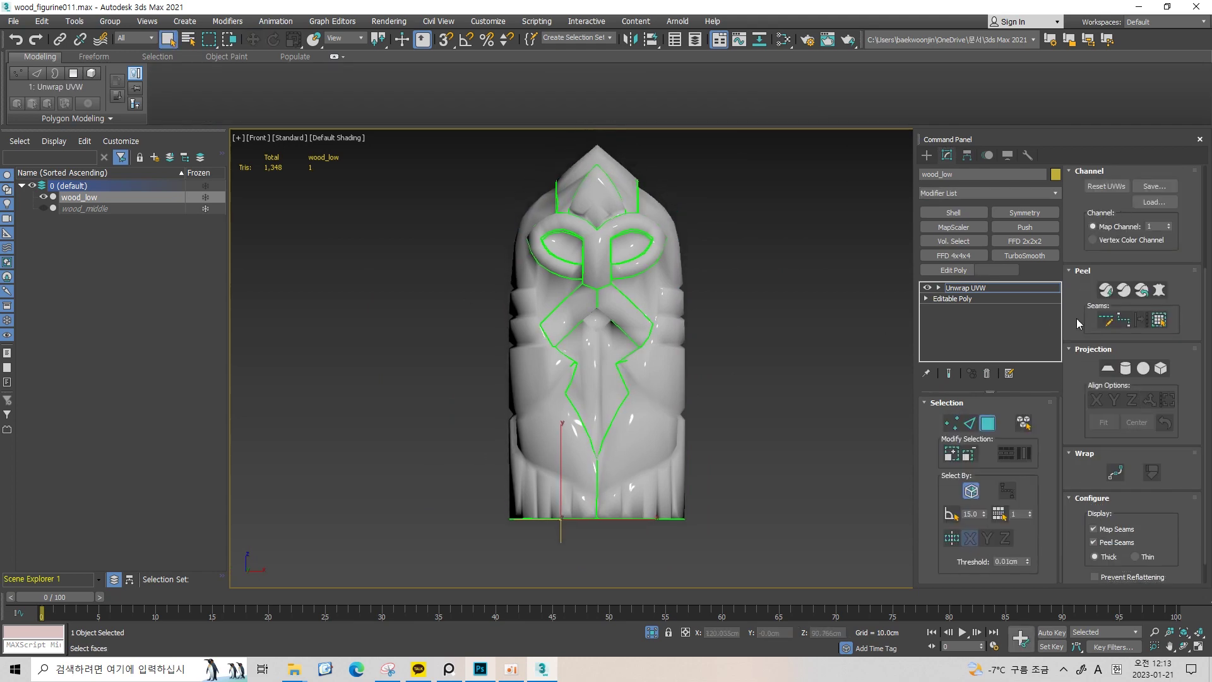
Select the circular base UV island, move it up in the layout, and rotate it
scroll(up, 3)
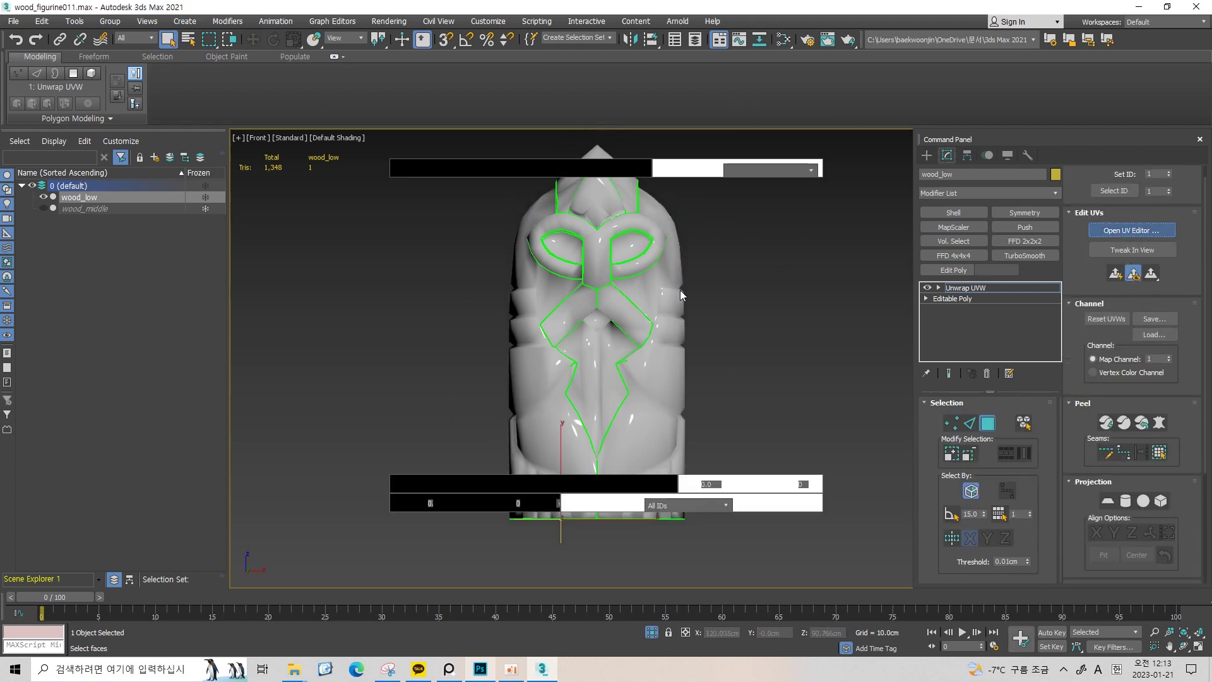
scroll(up, 3)
click(267, 343)
drag(262, 361, 198, 390)
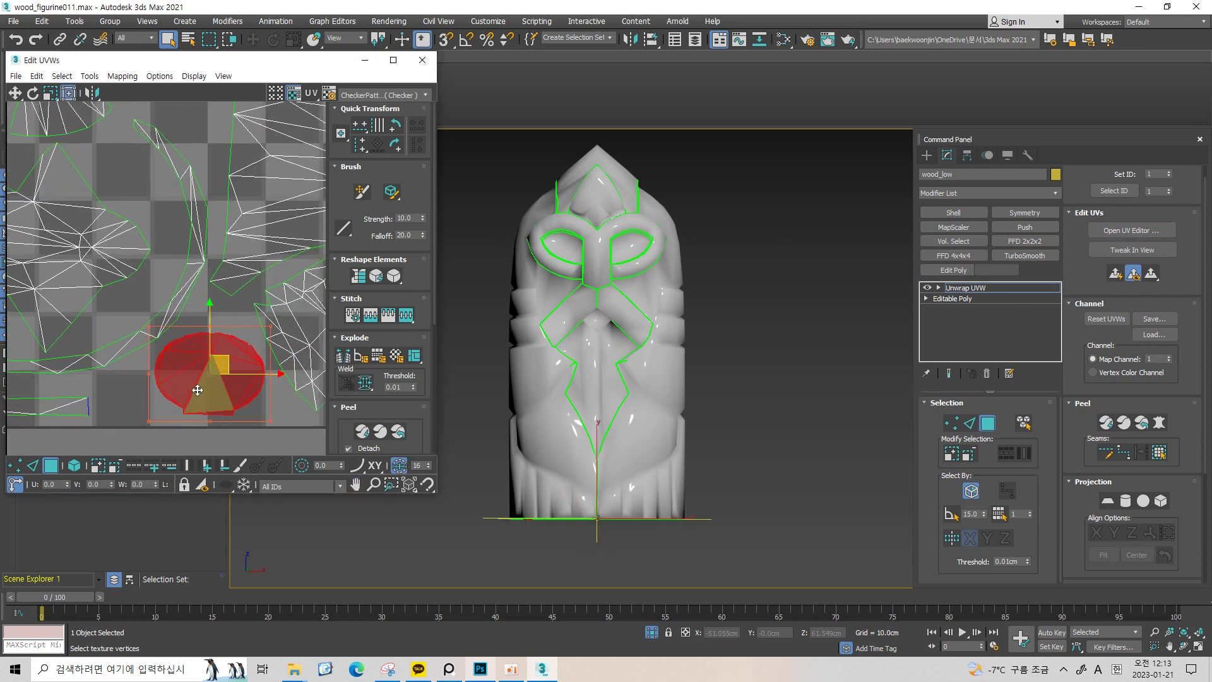
scroll(down, 3)
drag(218, 390, 147, 193)
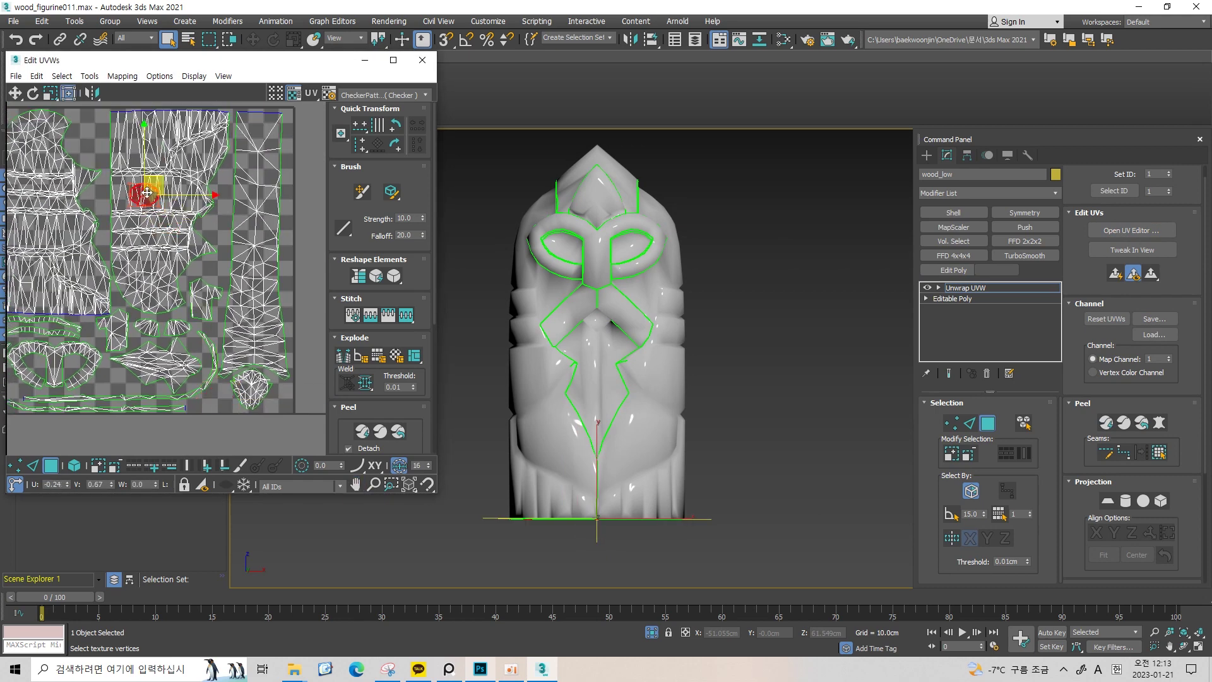
scroll(up, 3)
scroll(down, 3)
key(e)
drag(246, 249, 175, 250)
drag(116, 254, 190, 250)
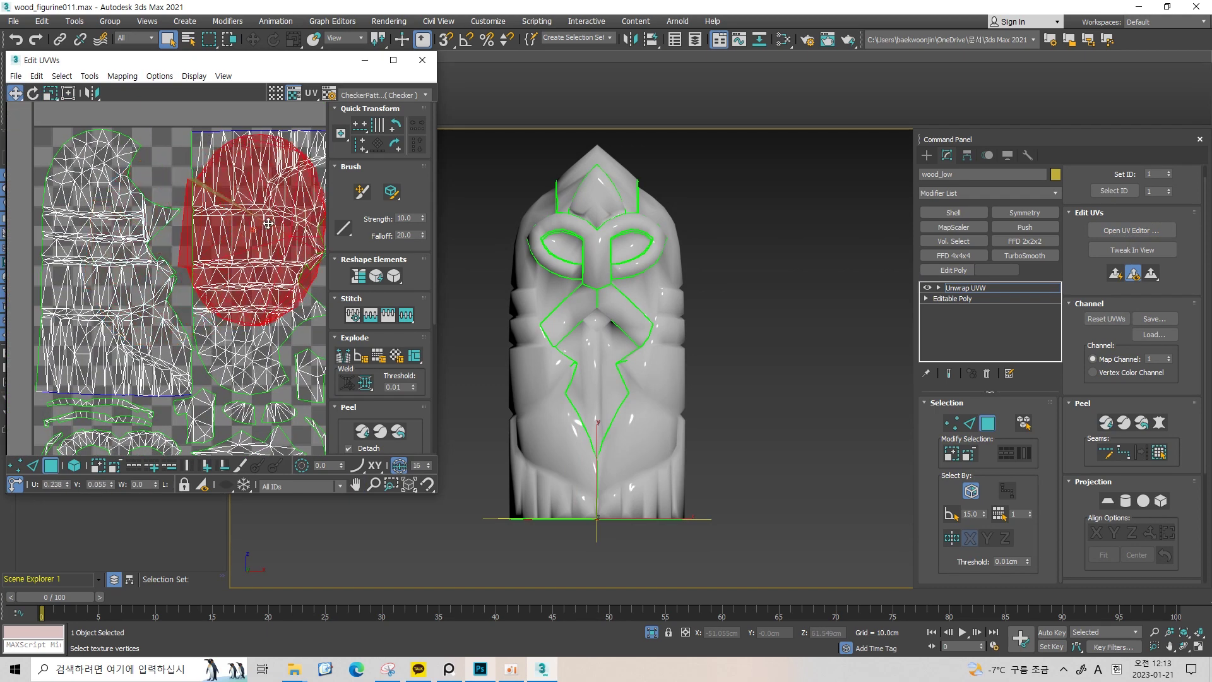
Inspect the base from below and check a small UV island at the bottom of the layout
drag(632, 284, 631, 335)
scroll(up, 3)
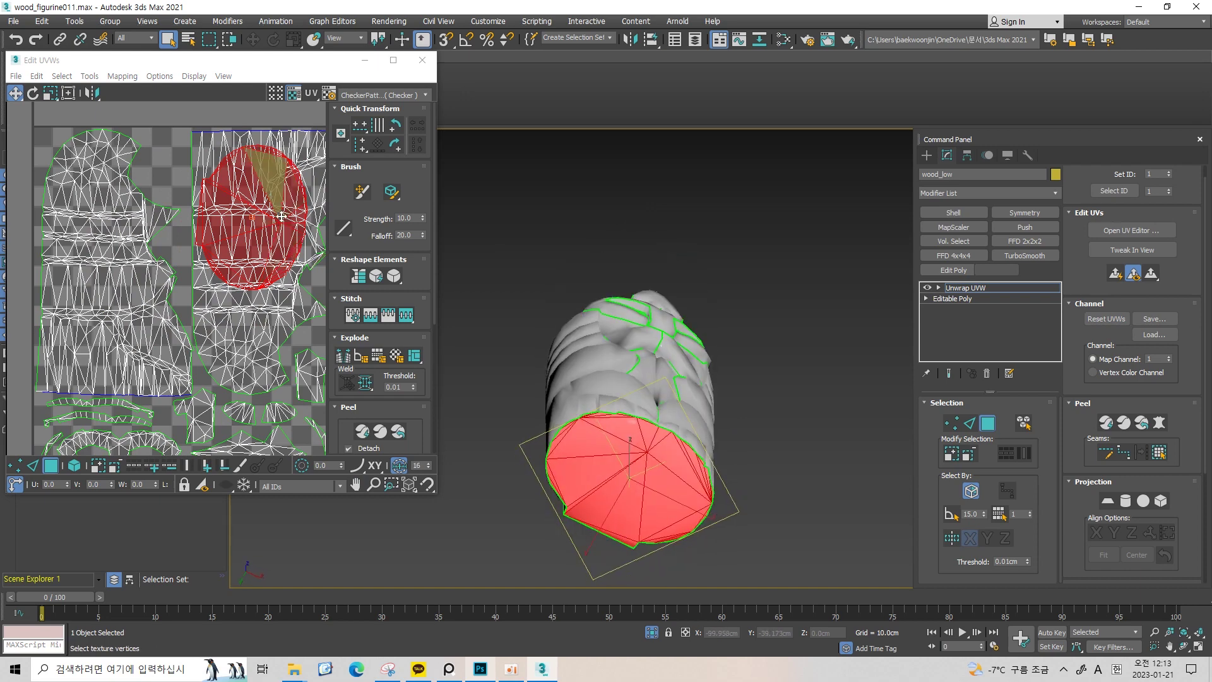
drag(295, 252, 169, 252)
scroll(down, 3)
drag(189, 404, 195, 355)
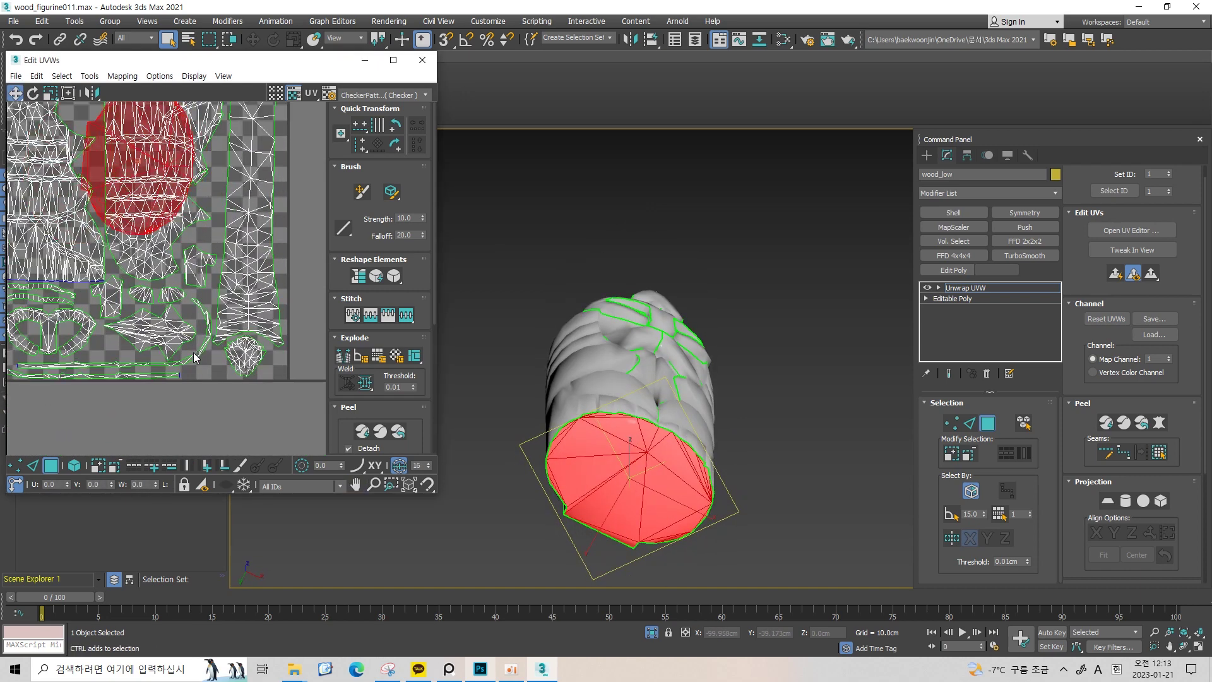
click(201, 363)
drag(631, 379, 671, 401)
scroll(up, 3)
click(218, 399)
Orbit to a side view of the base, exit sub-object mode and close the UV editor
scroll(up, 3)
scroll(up, 3)
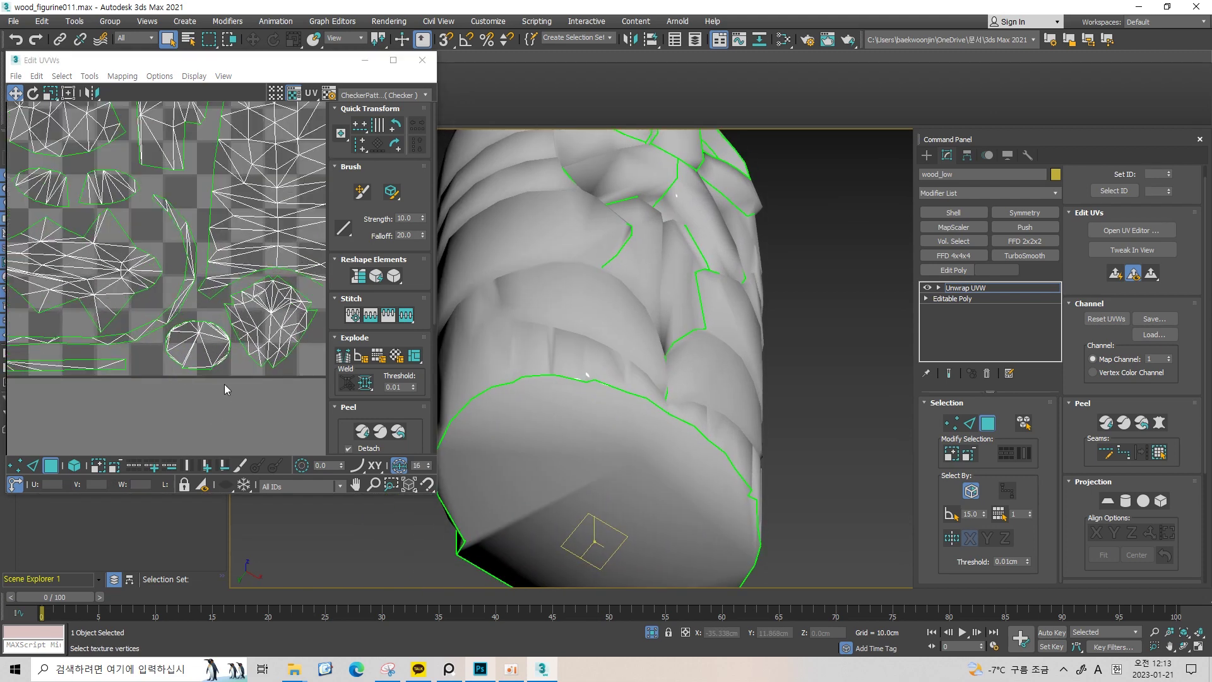
drag(605, 419, 544, 449)
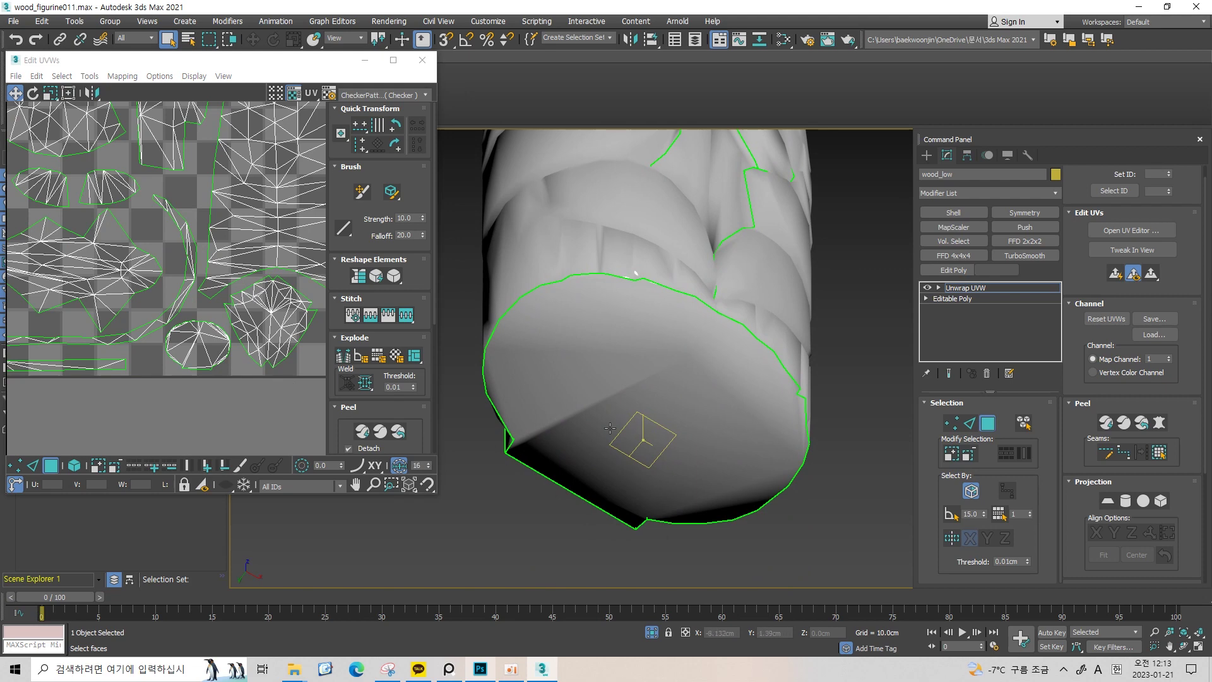
scroll(down, 3)
scroll(down, 3)
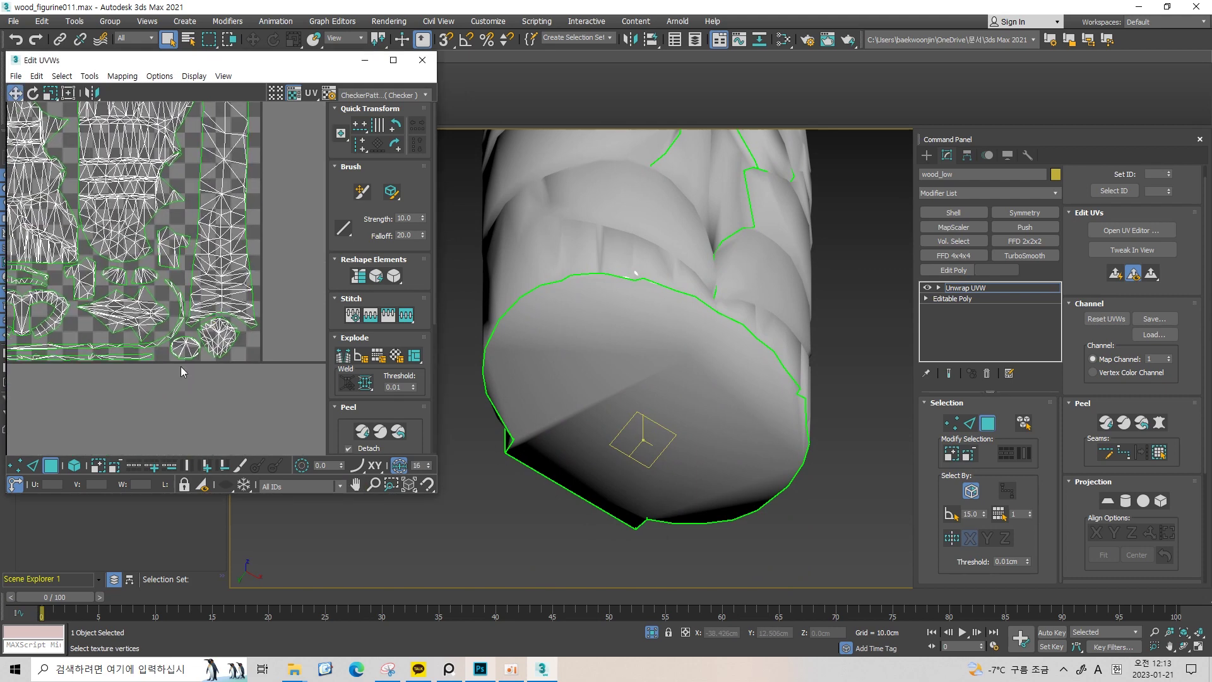
scroll(down, 3)
drag(725, 392, 719, 411)
key(ctrl+b)
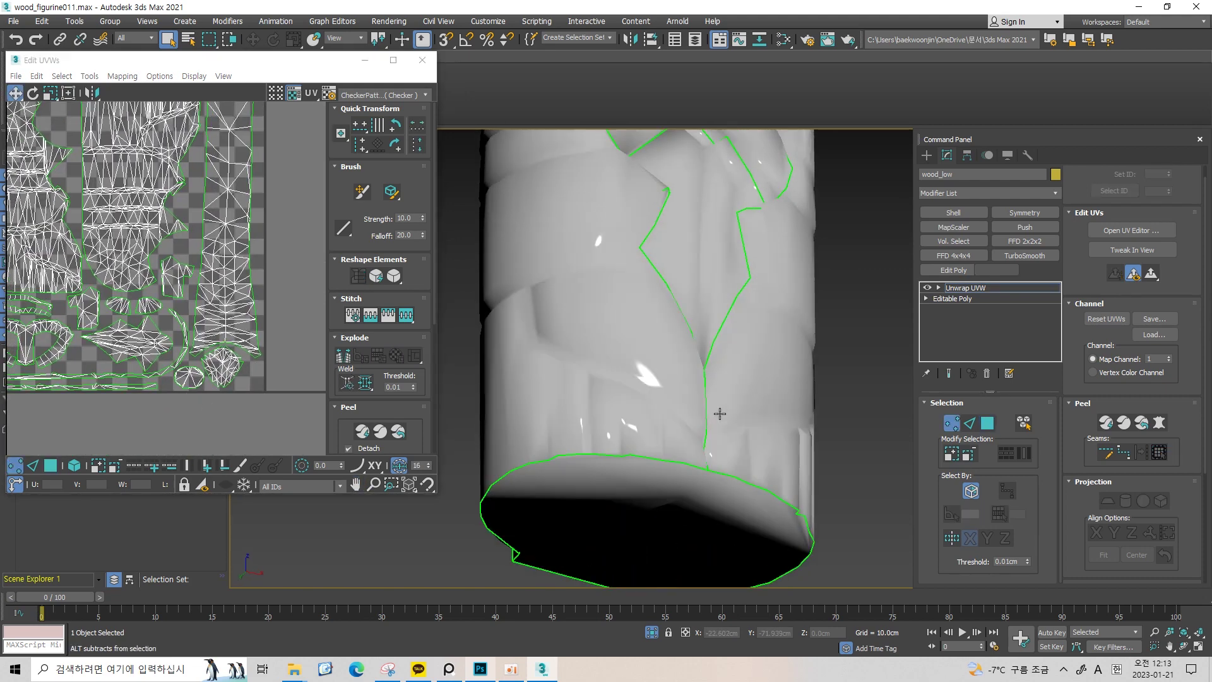
click(430, 65)
scroll(down, 3)
scroll(up, 3)
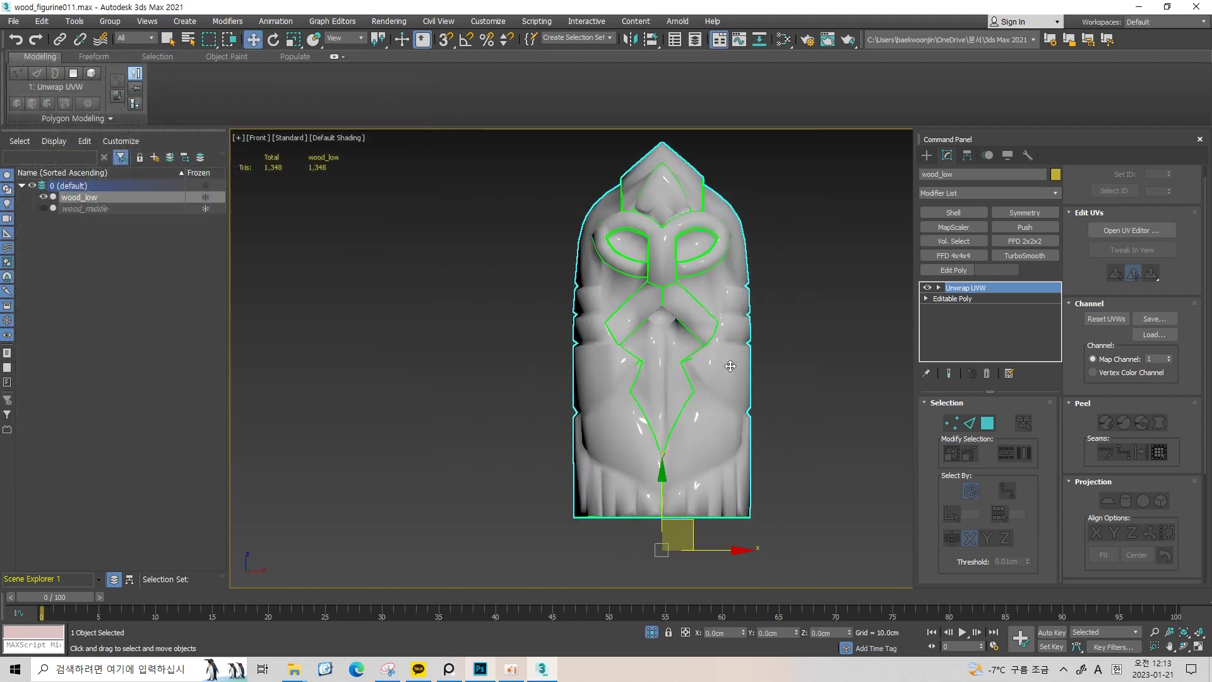
Remove the Unwrap UVW modifier from wood_low and orbit to check the figure
scroll(up, 3)
scroll(down, 3)
drag(737, 367, 703, 328)
click(987, 373)
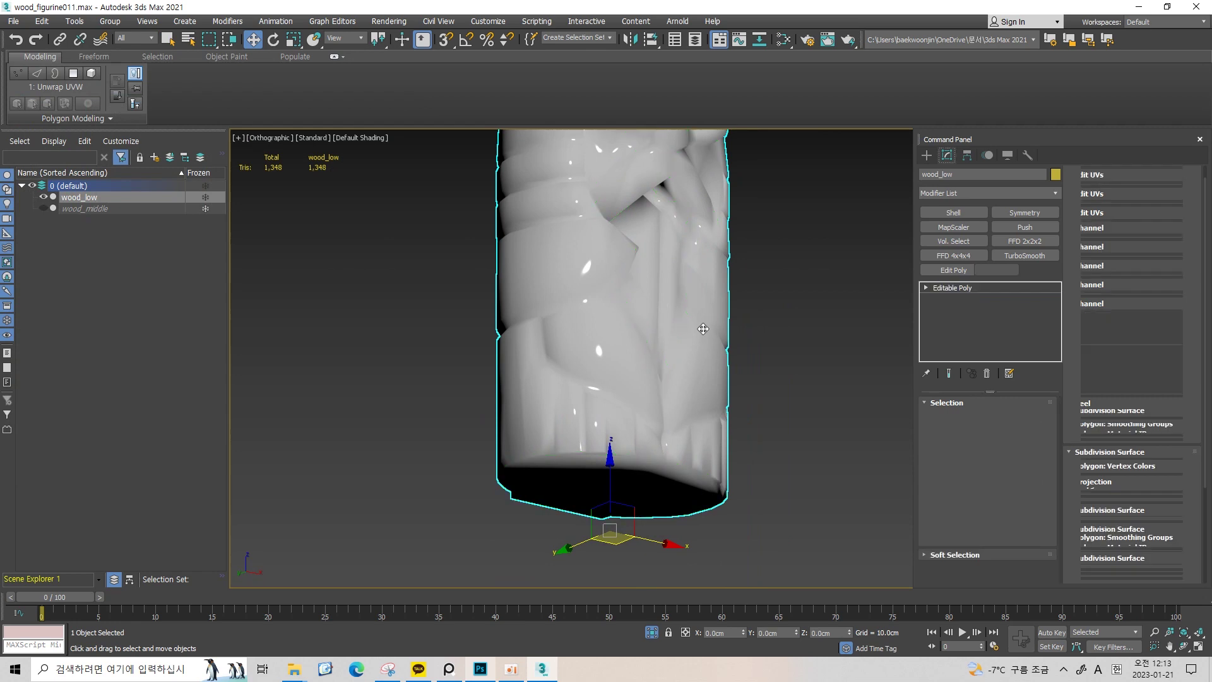
drag(631, 303, 703, 330)
drag(631, 322, 650, 303)
Choose Export Selected from the File menu
click(13, 21)
mouse_move(28, 207)
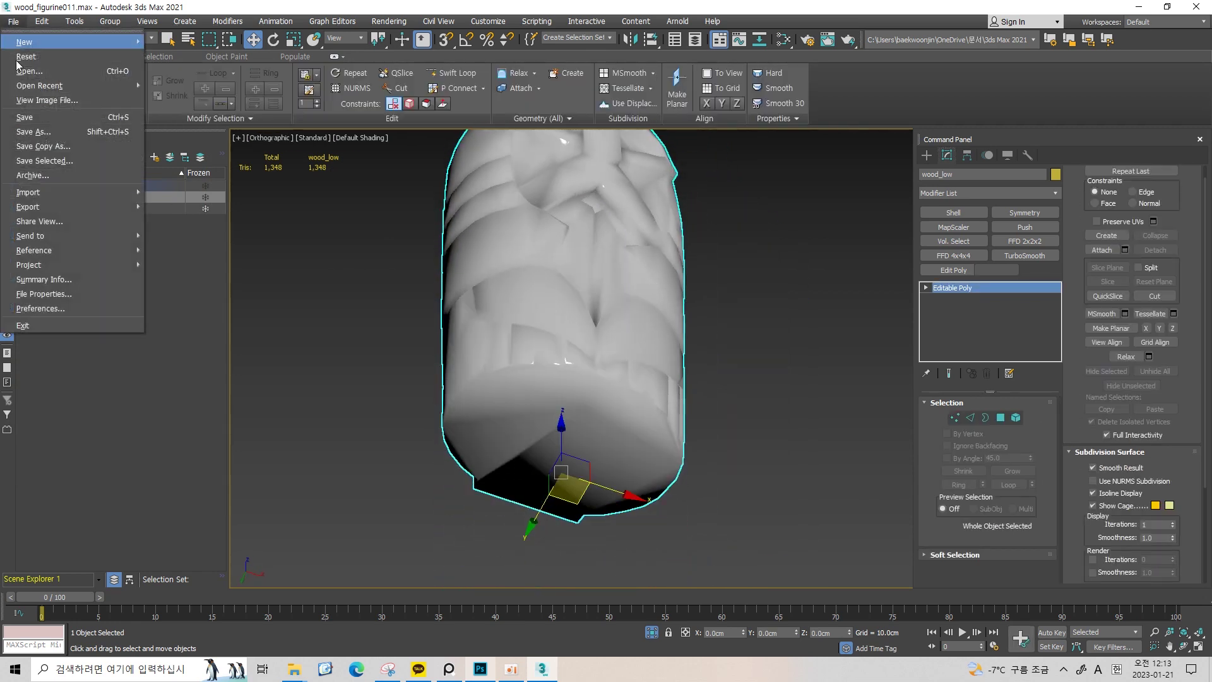
click(318, 298)
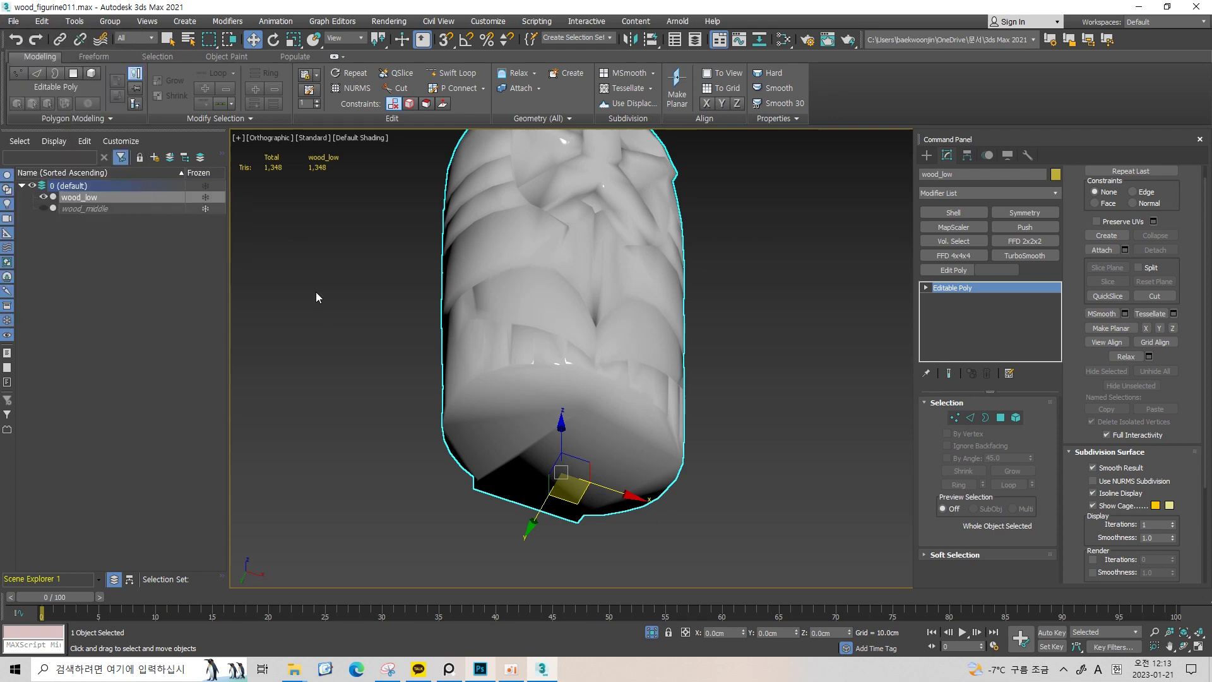
click(13, 21)
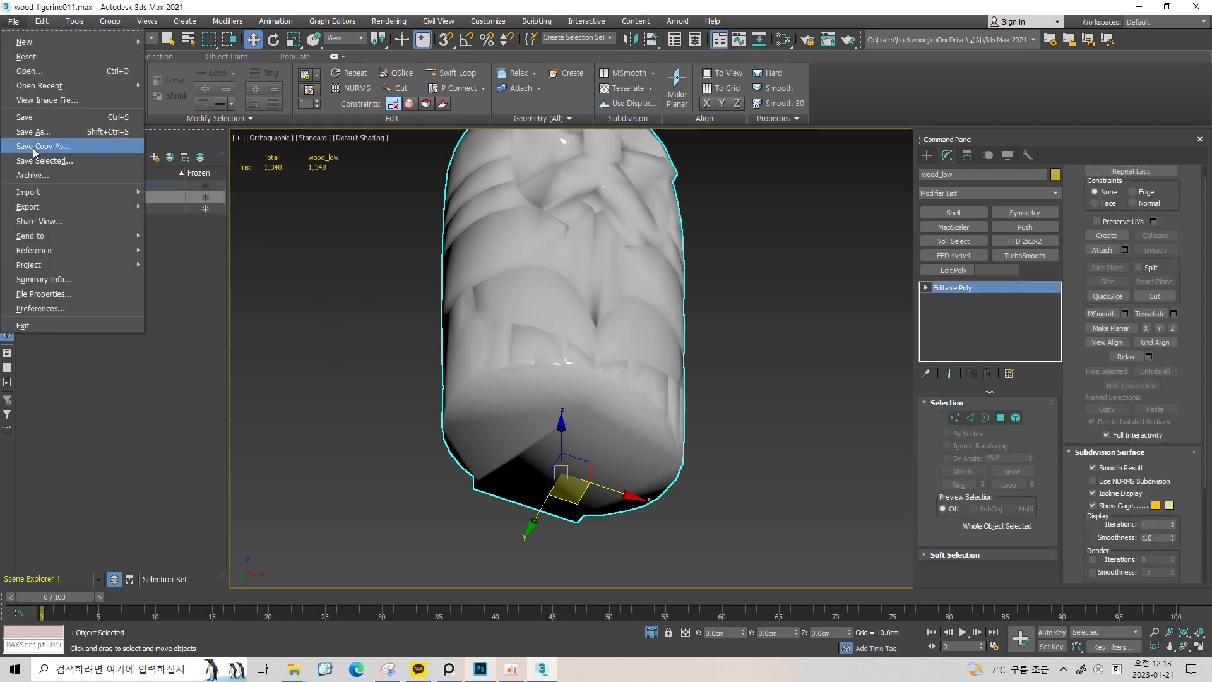
mouse_move(29, 206)
click(190, 221)
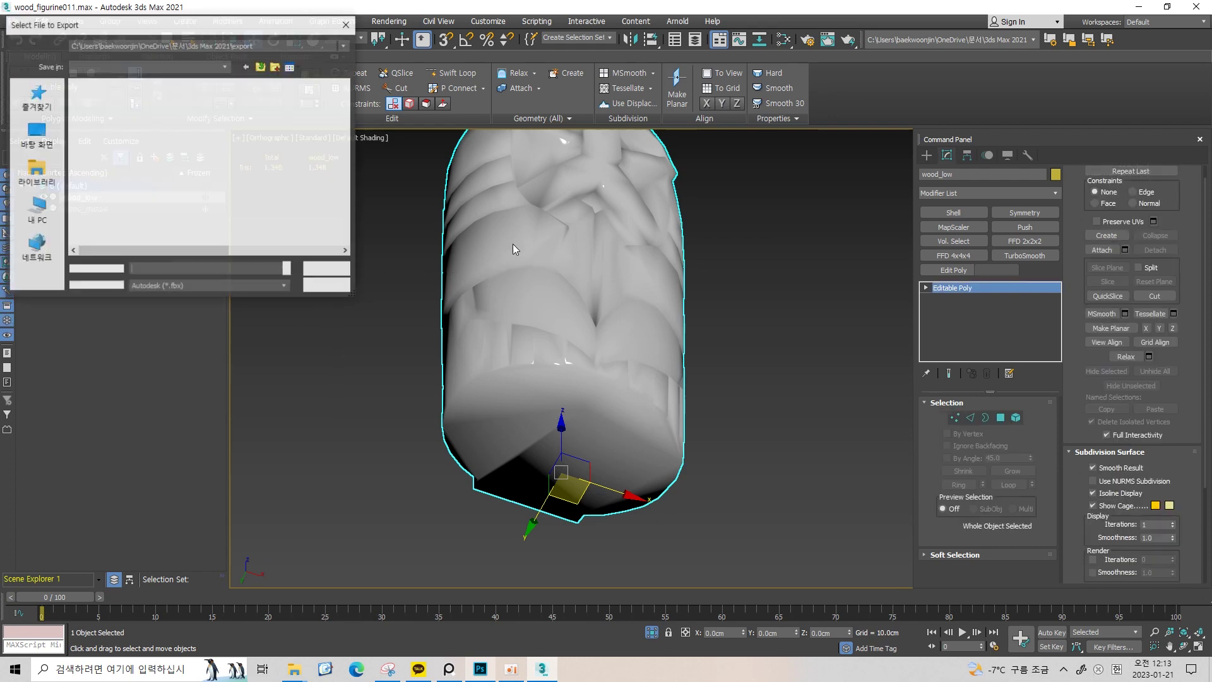
Save wood_low as an FBX into the max_to_subs folder and accept the export options
click(295, 669)
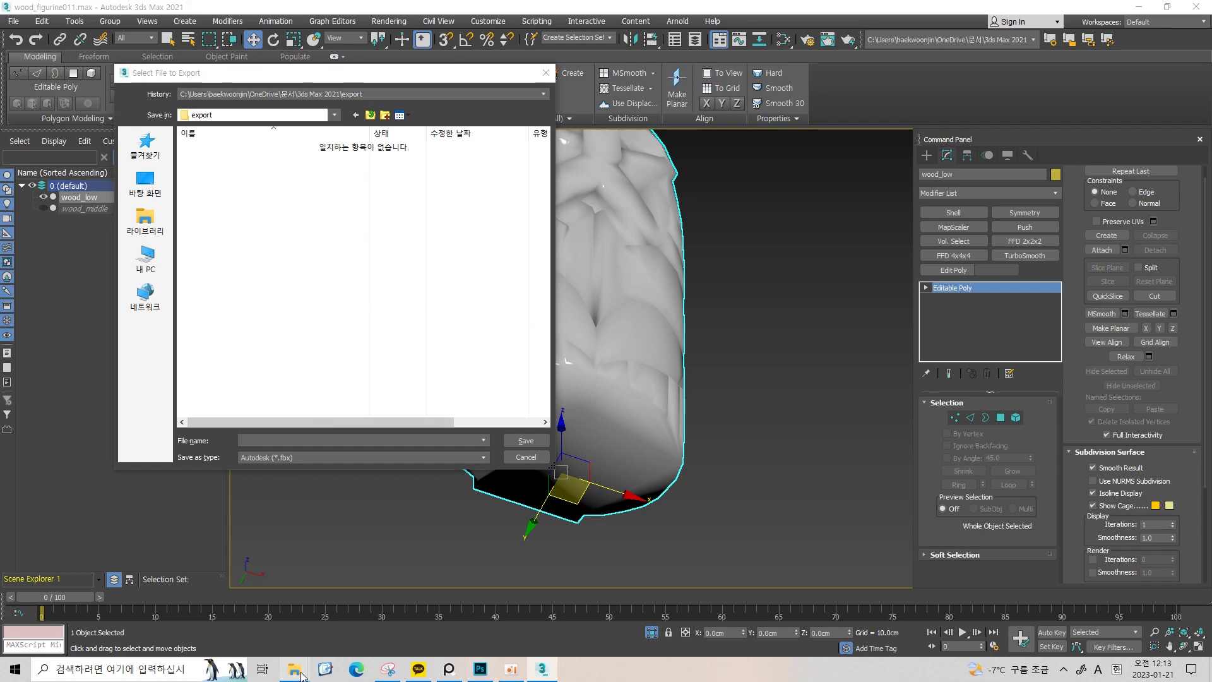
click(318, 638)
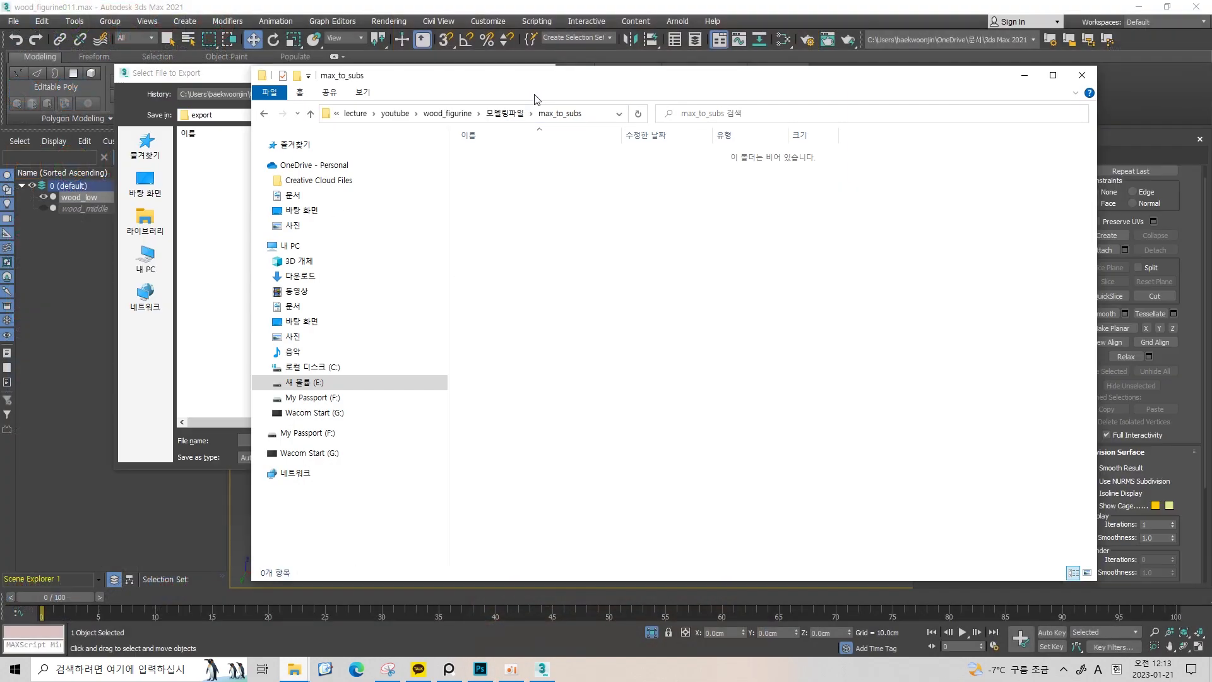
click(576, 112)
key(ctrl+c)
click(244, 240)
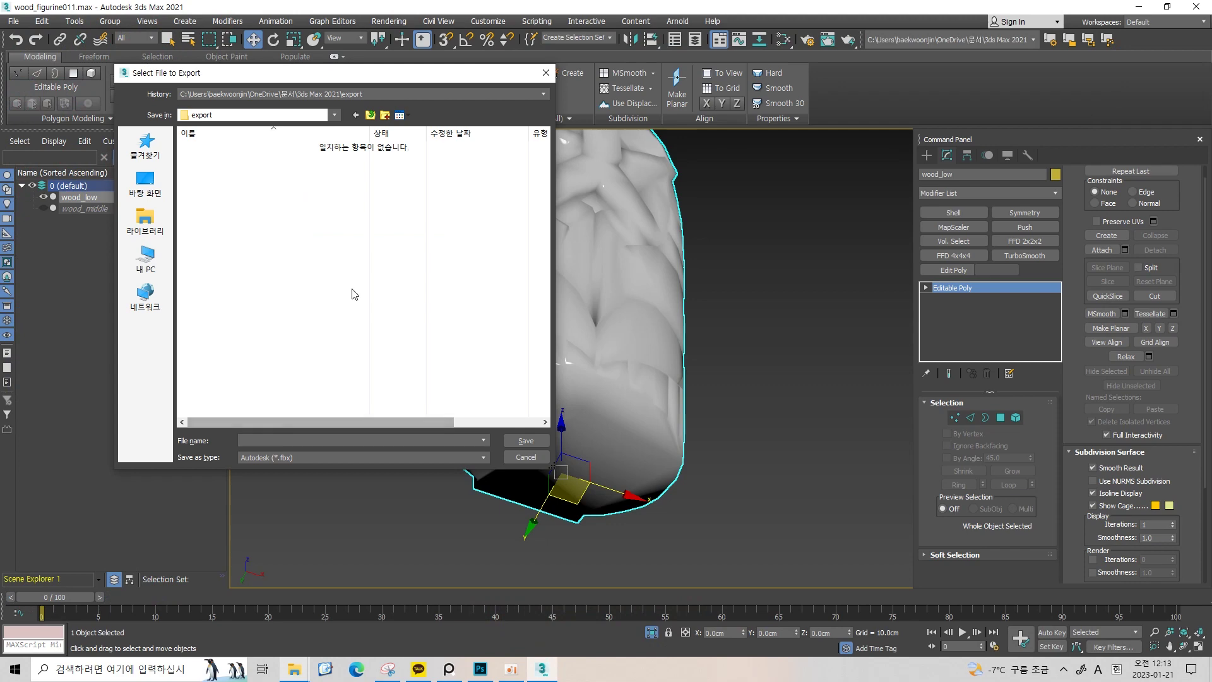
click(312, 439)
key(ctrl+v)
key(Return)
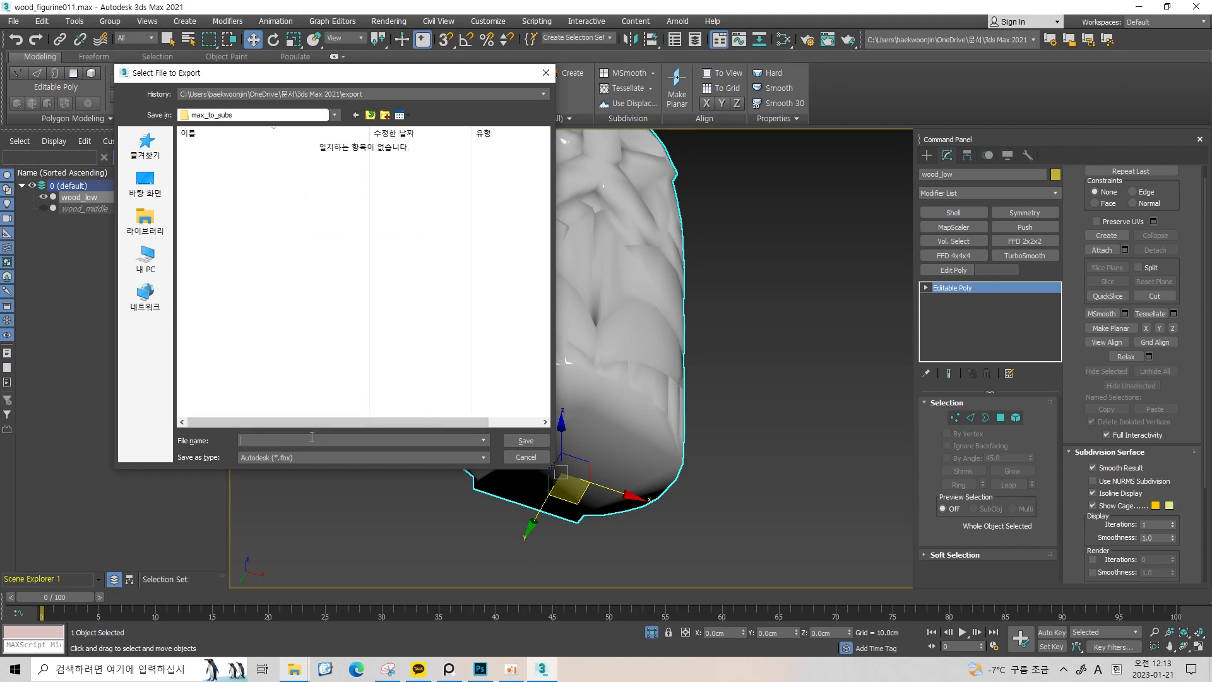
key(Return)
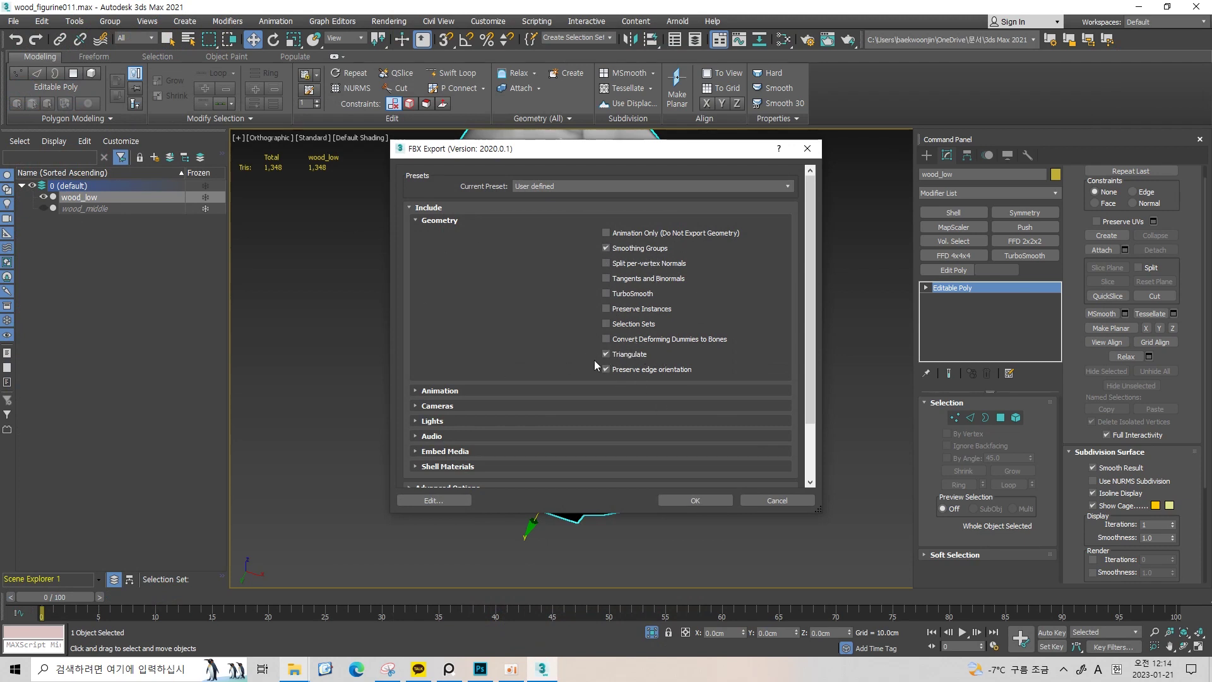
click(709, 503)
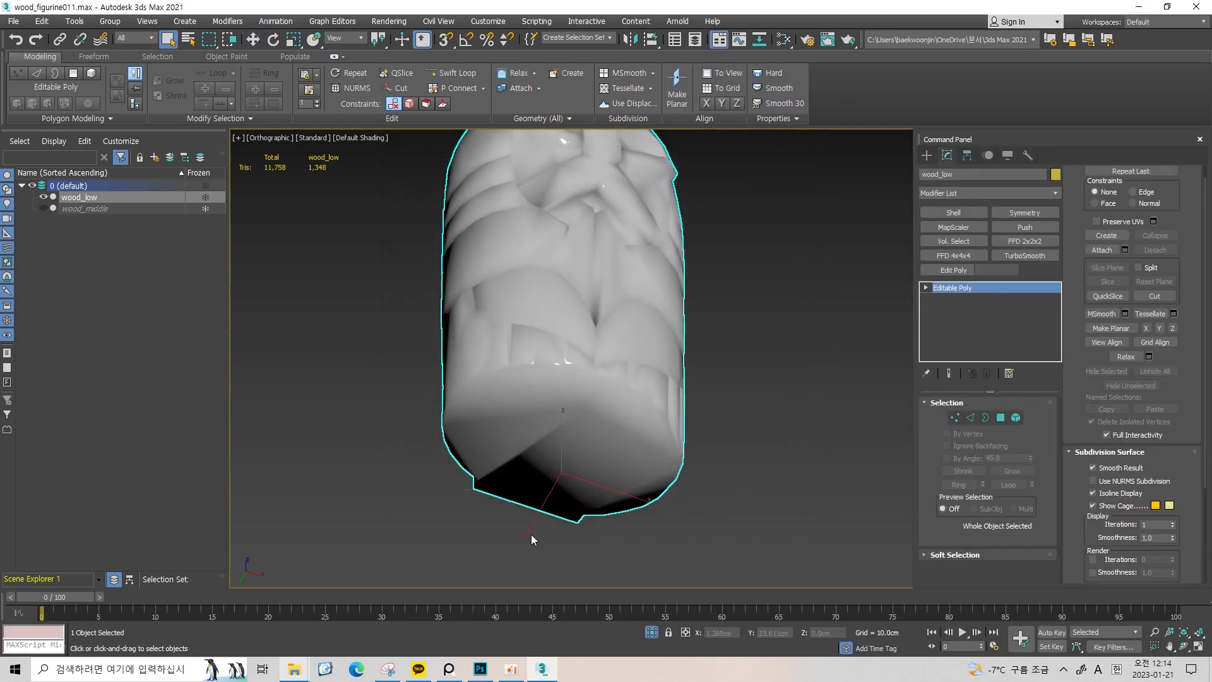
click(1139, 6)
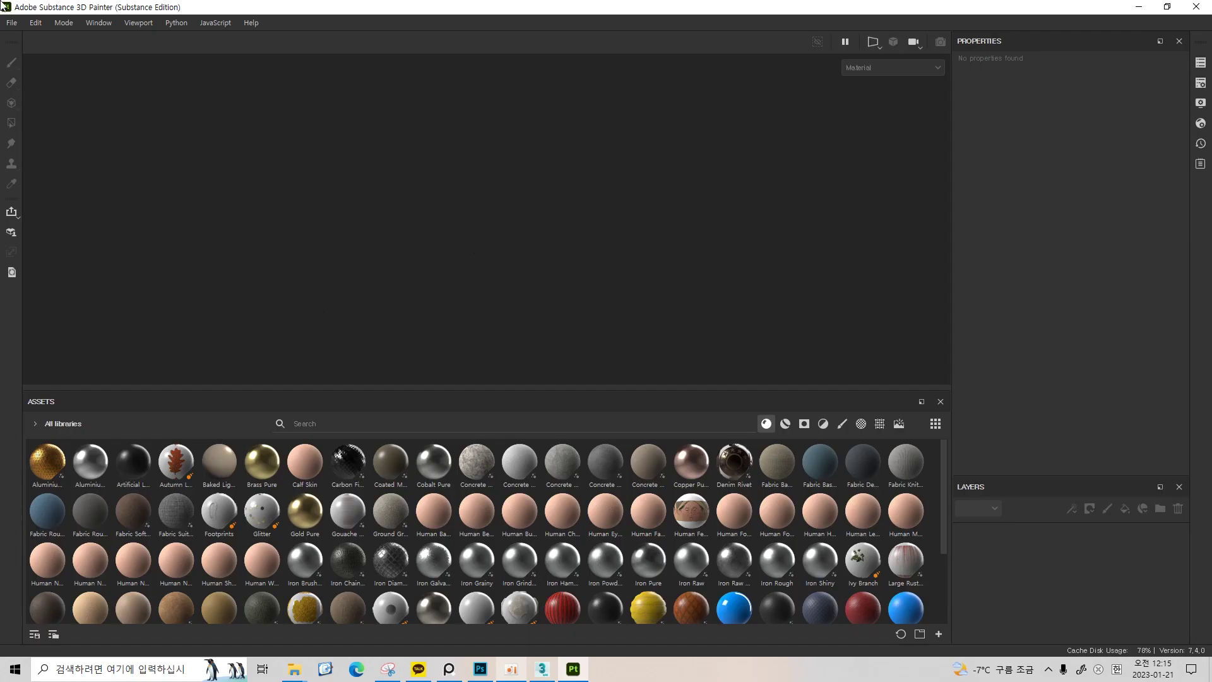
Create a new Substance Painter project using wood_low.fbx as the mesh
click(11, 22)
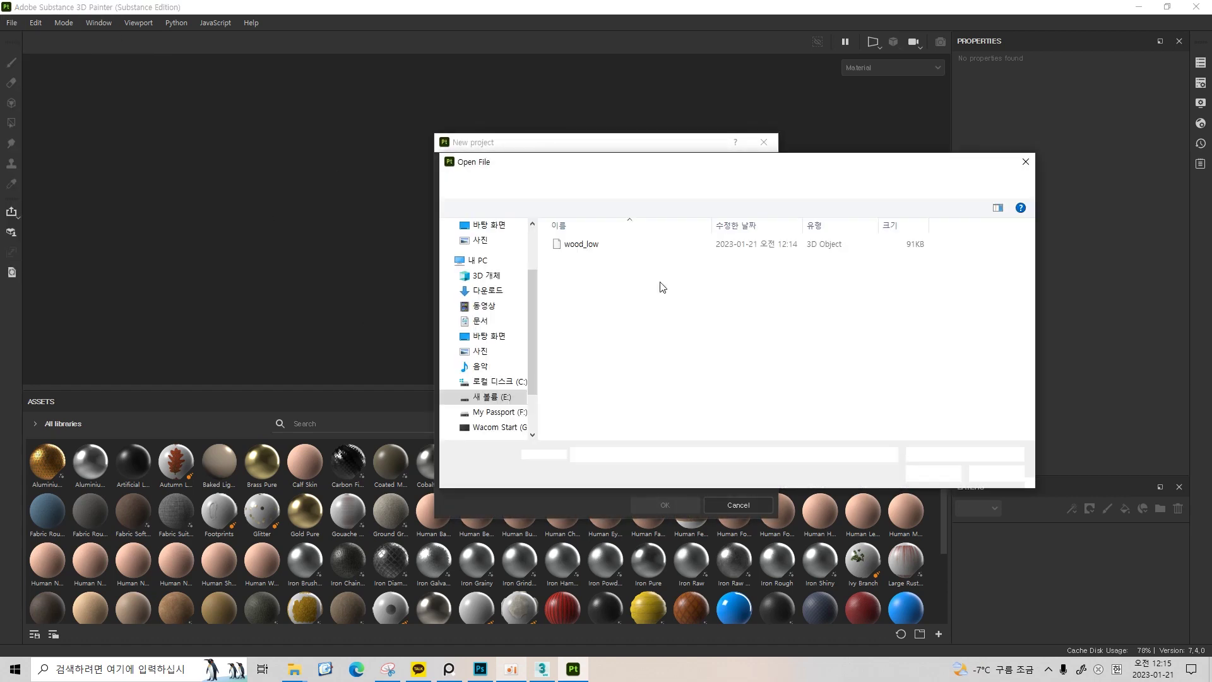
double_click(737, 245)
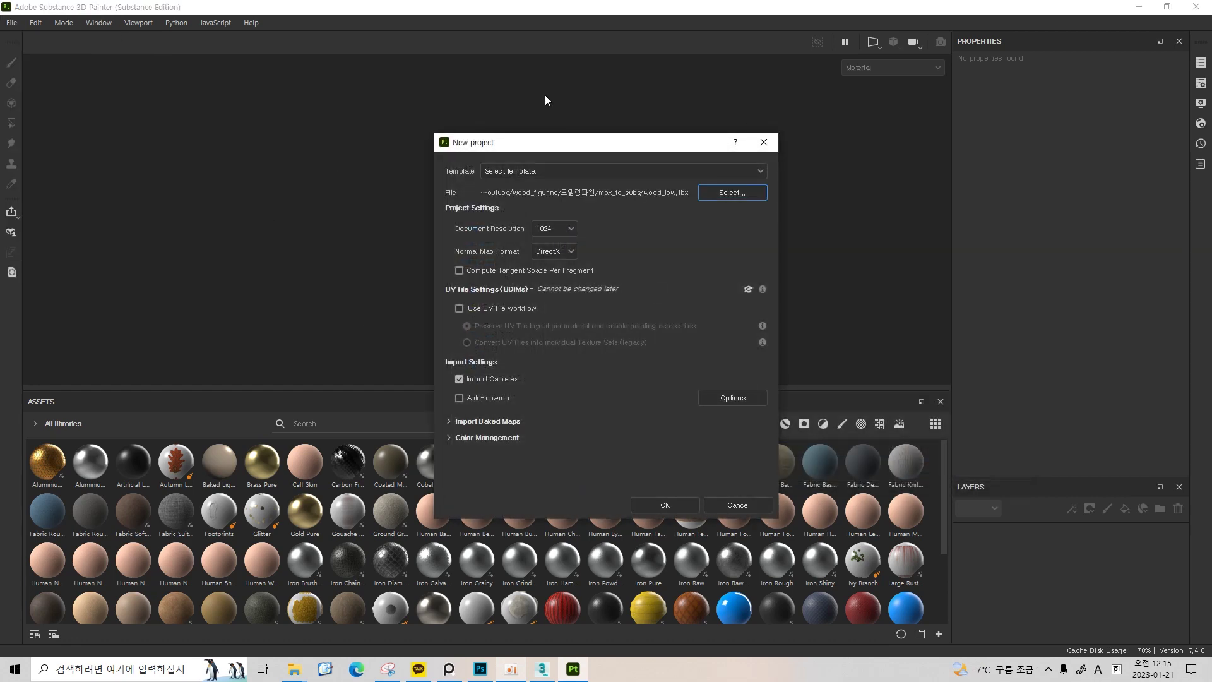
click(672, 503)
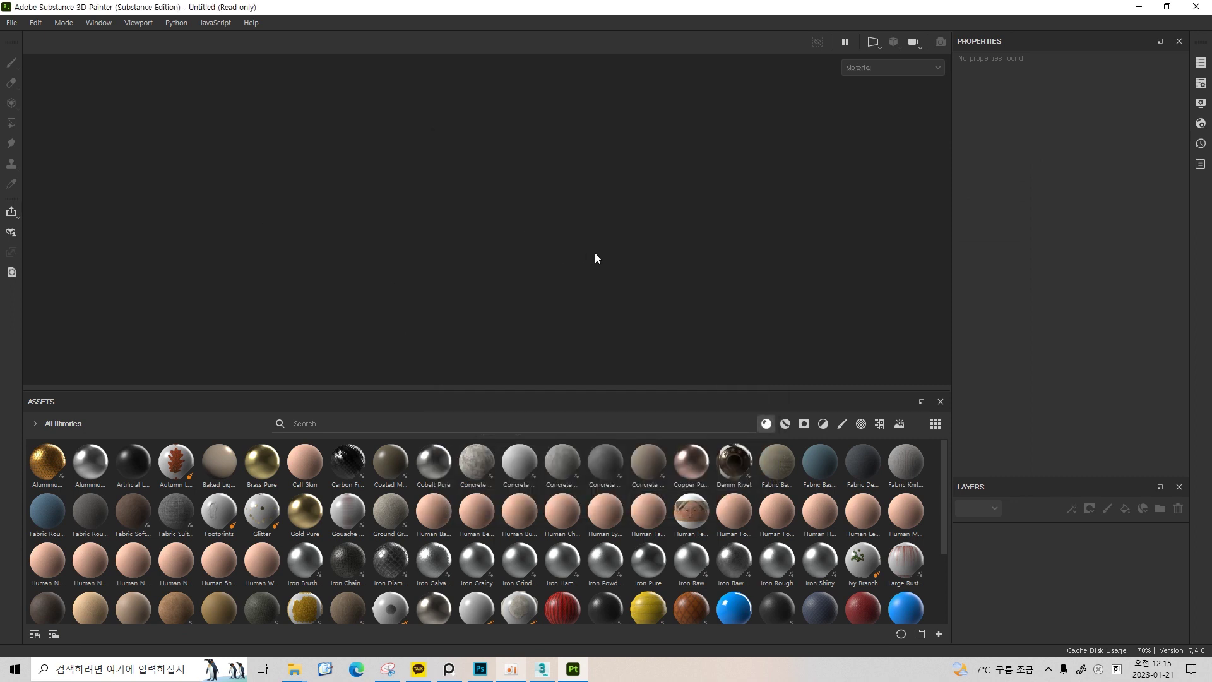
scroll(up, 3)
In Bake Mesh Maps, keep only the Normal map and set Output Size to 2048
drag(733, 161, 679, 177)
click(1201, 82)
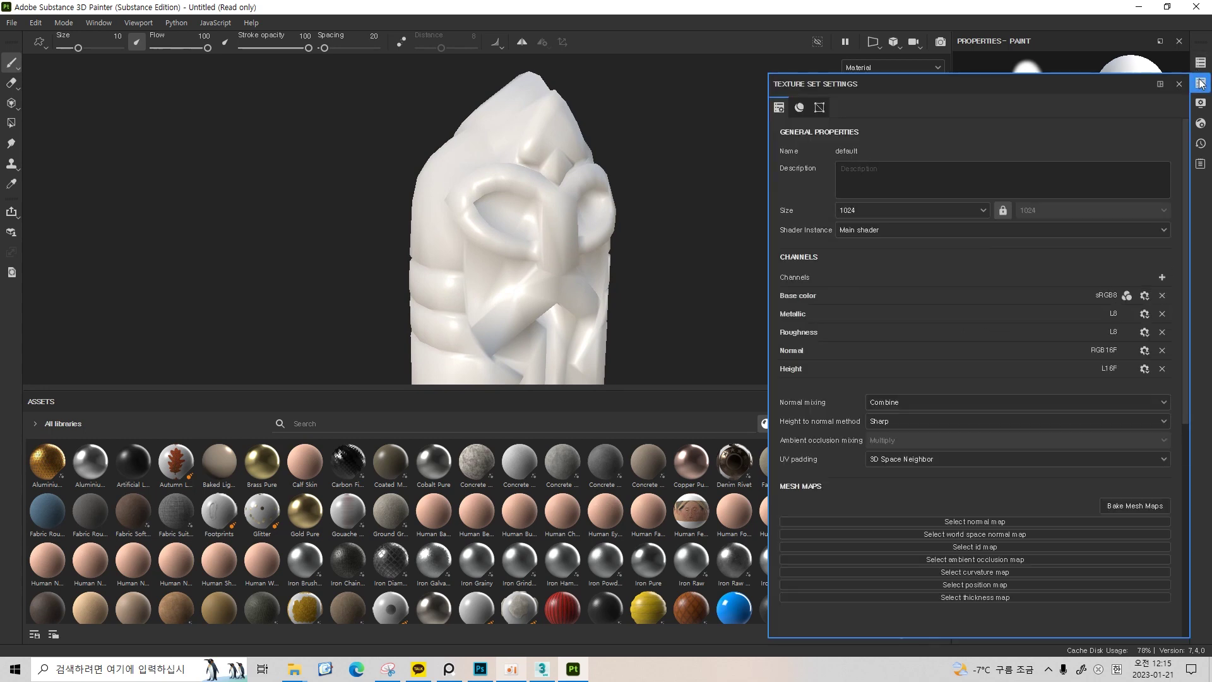
click(1120, 505)
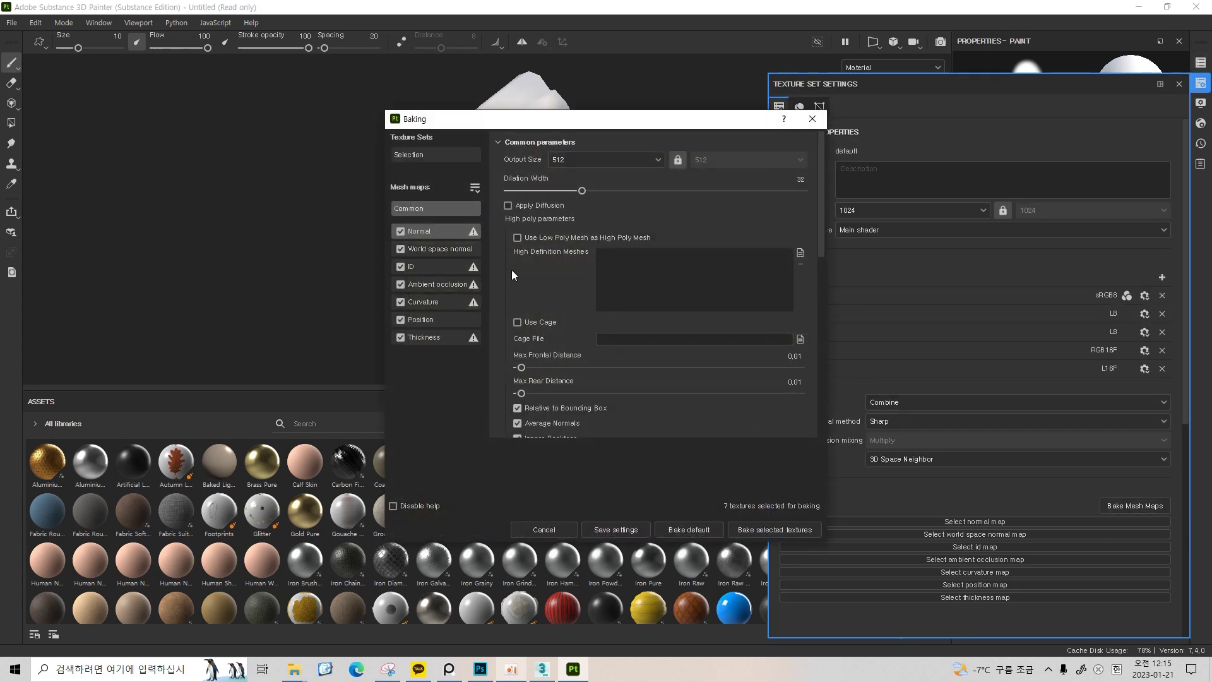
click(401, 249)
click(400, 302)
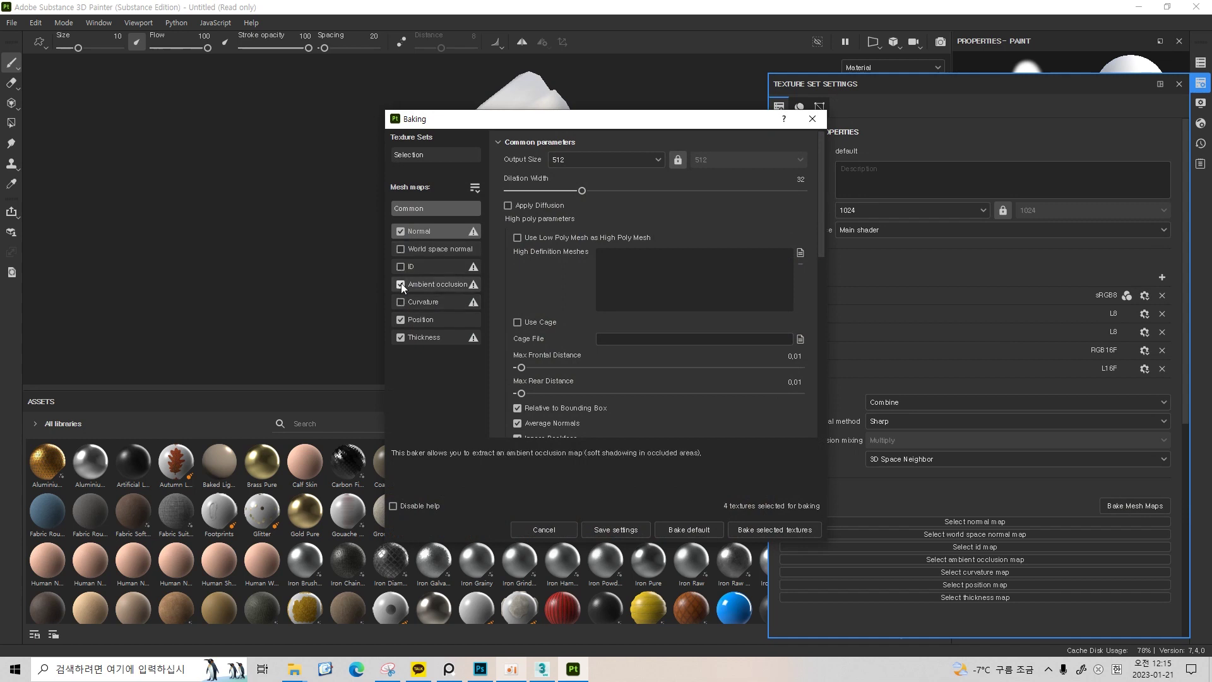
click(400, 337)
click(597, 166)
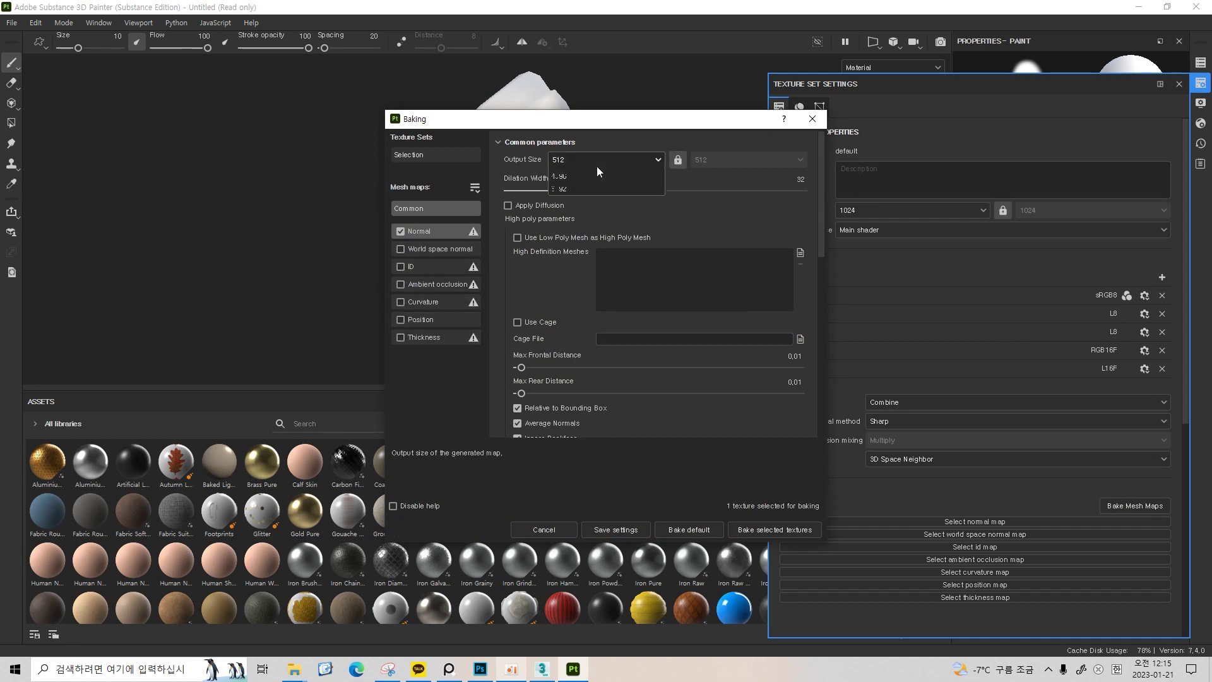
click(573, 249)
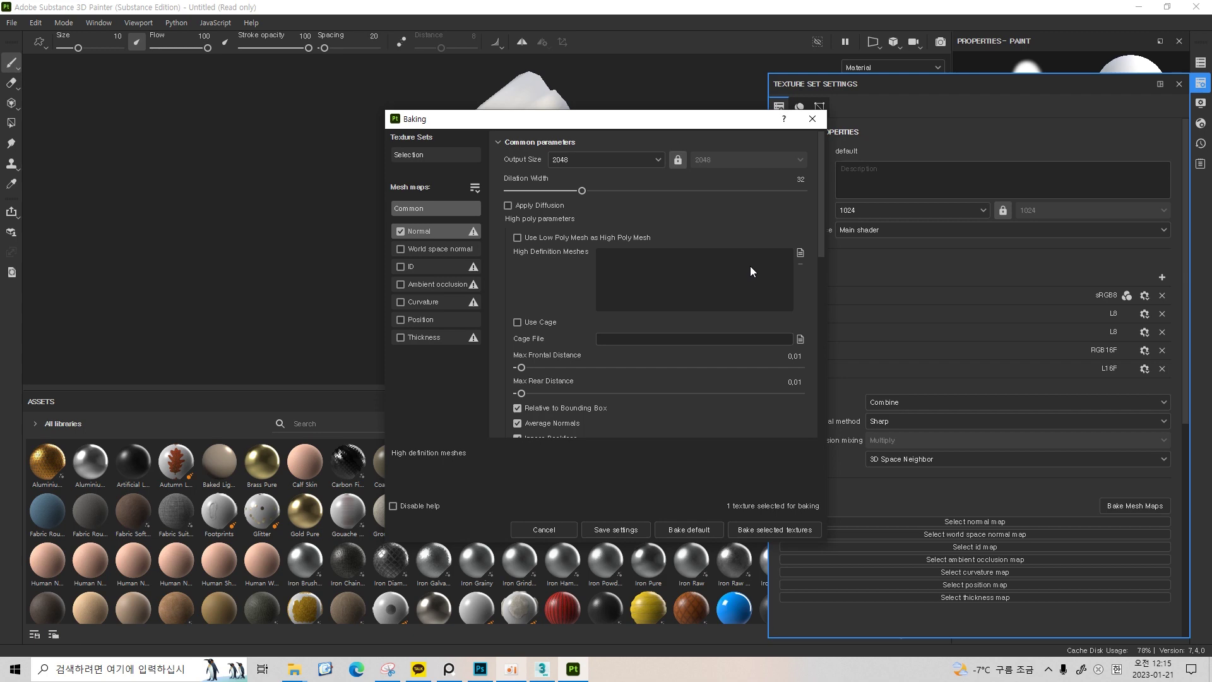
Load wood_high.obj from the zbr_to_max folder as the High Definition Mesh
click(801, 254)
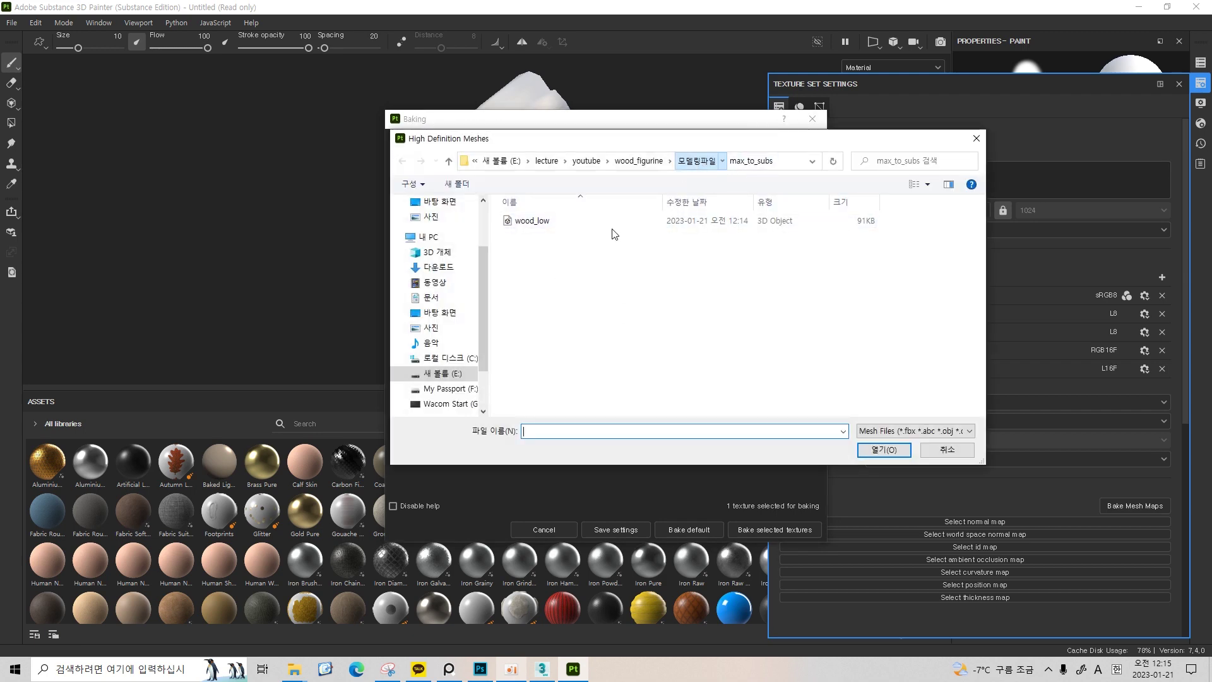
double_click(546, 289)
click(555, 245)
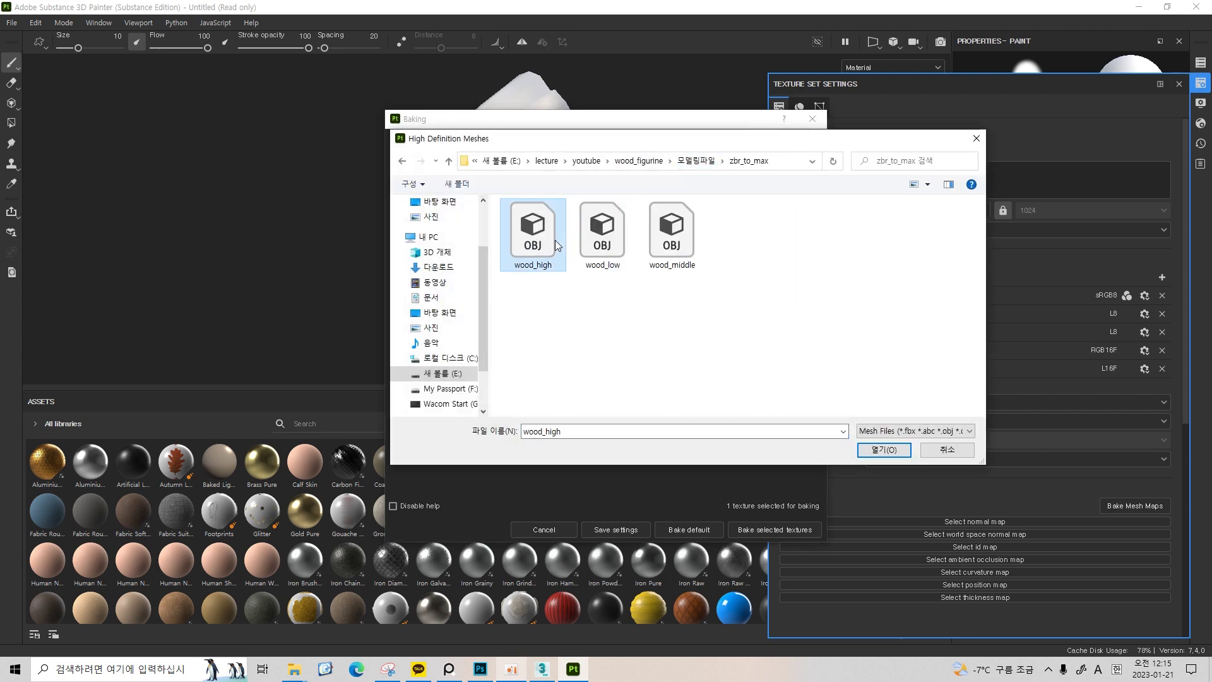
double_click(555, 239)
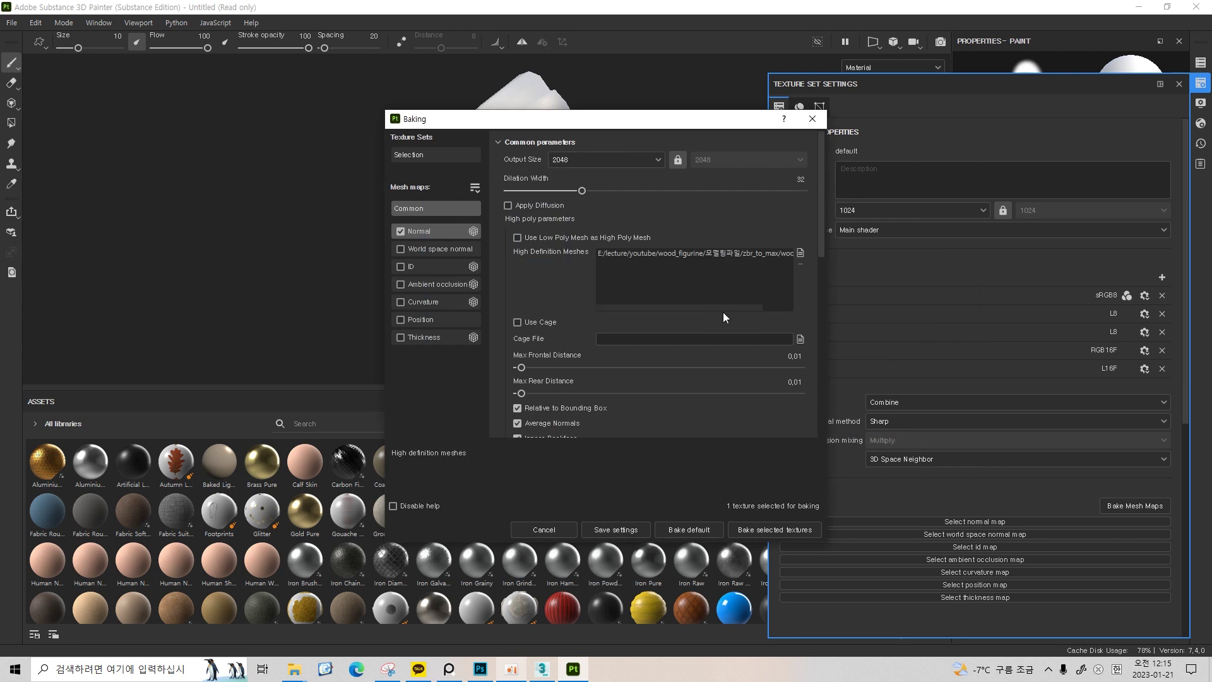
Set antialiasing to Subsampling 2x2 and start the normal-map bake
scroll(up, 3)
scroll(up, 3)
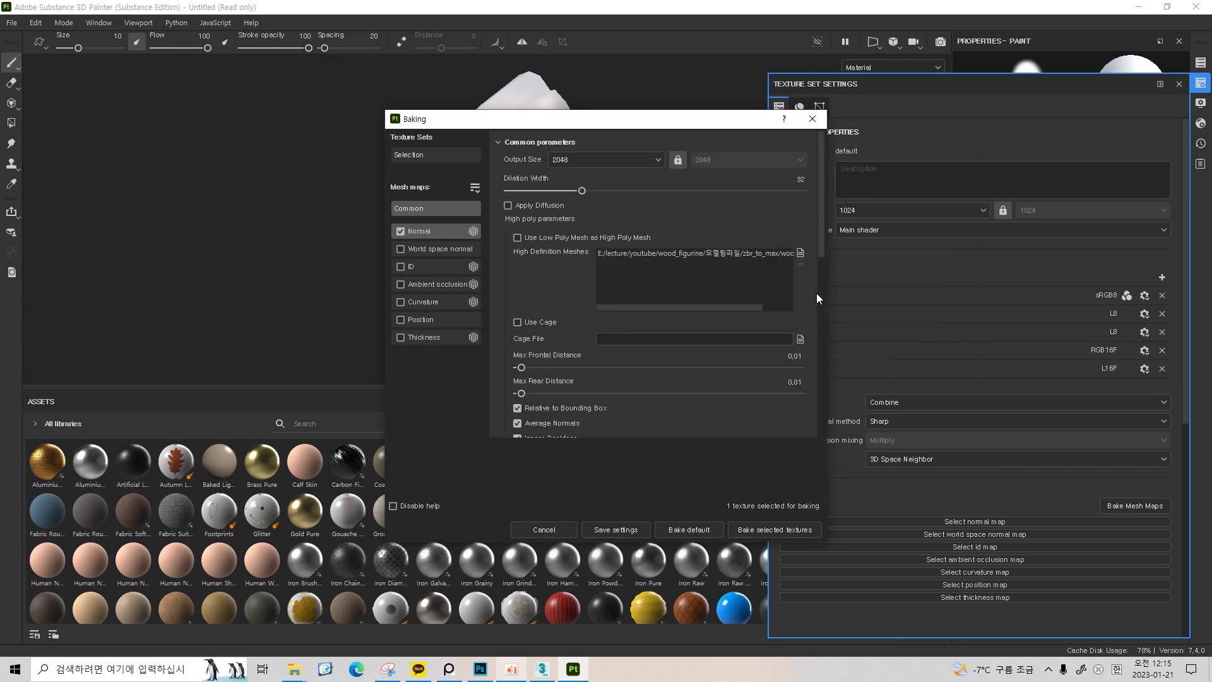
scroll(down, 3)
scroll(down, 3)
click(642, 306)
click(648, 335)
scroll(up, 3)
click(797, 532)
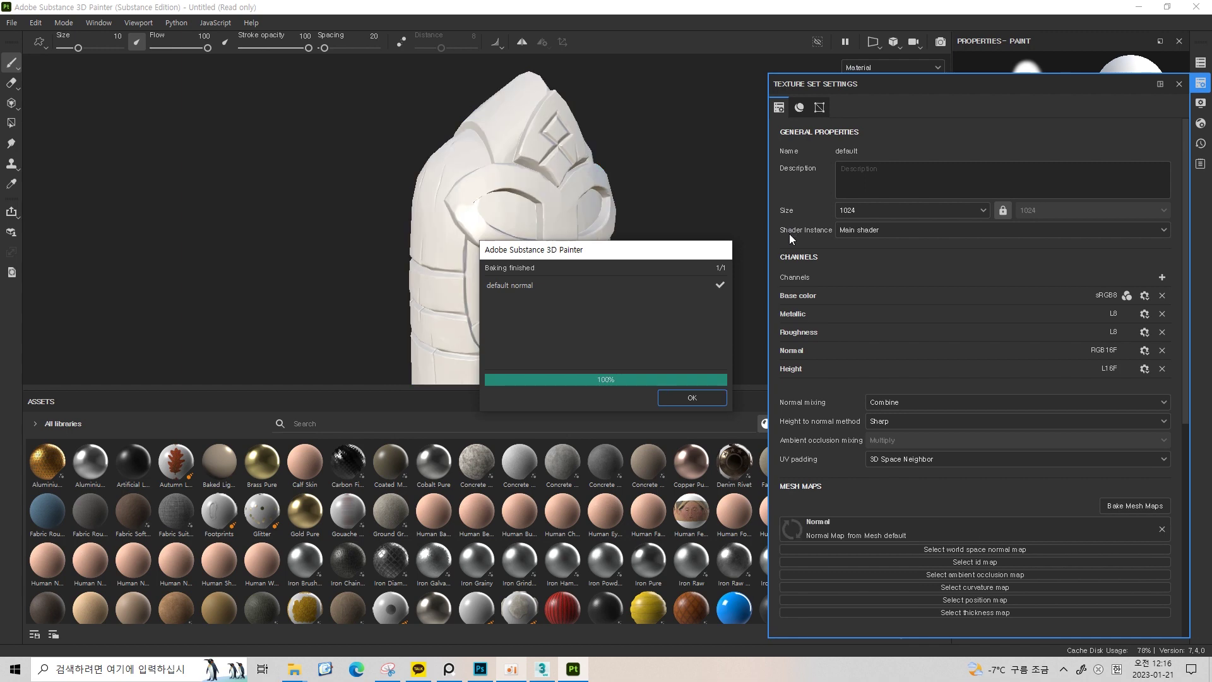
Dismiss the bake report and inspect the figurine's bottom cap in the Normal channel
click(694, 397)
drag(632, 253, 620, 135)
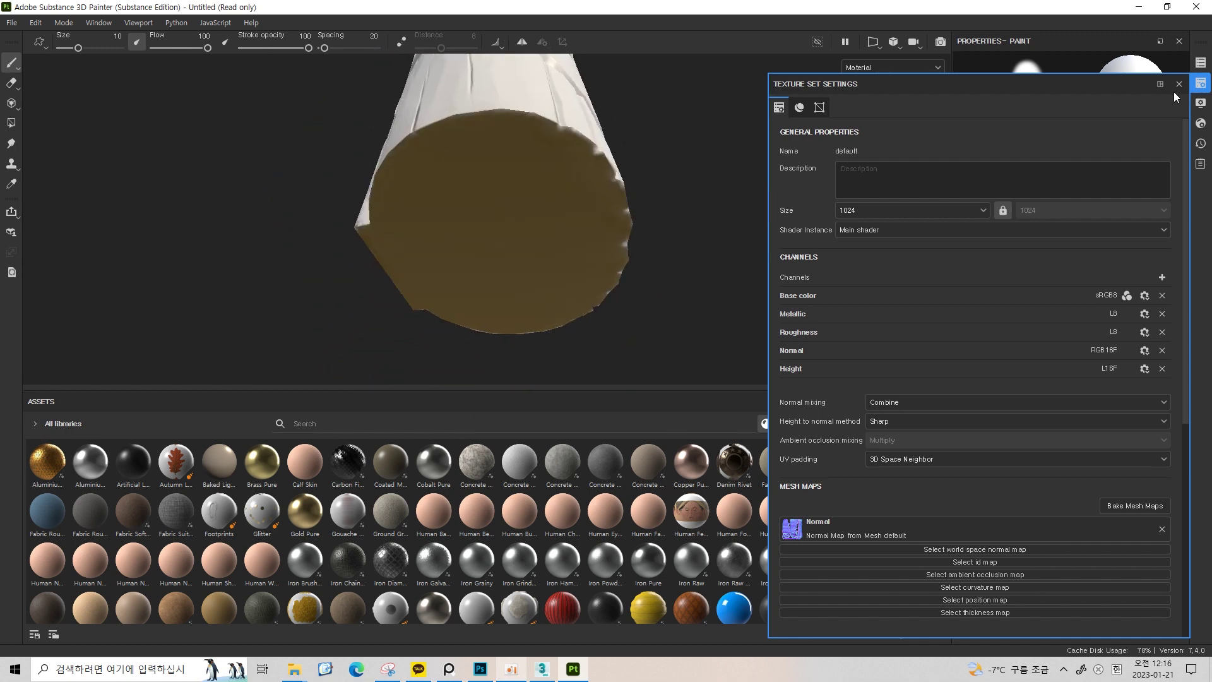
click(1178, 84)
drag(752, 187, 543, 158)
drag(543, 159, 495, 152)
drag(708, 250, 656, 236)
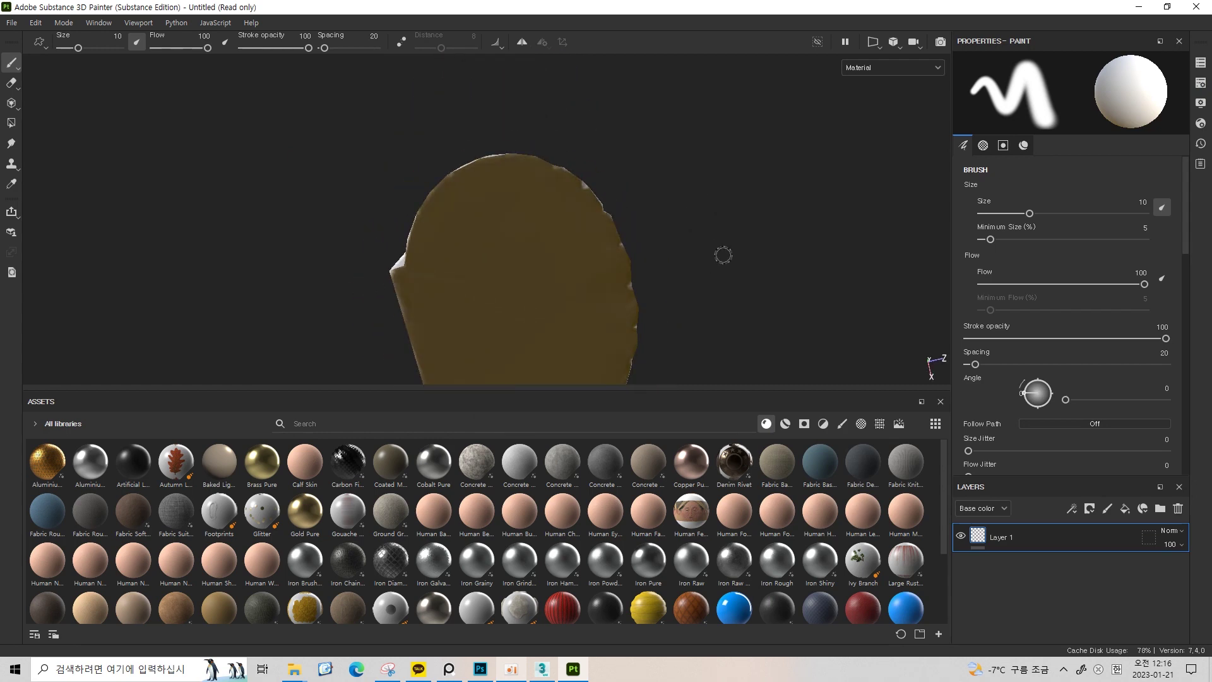
key(c)
key(c)
drag(723, 254, 514, 190)
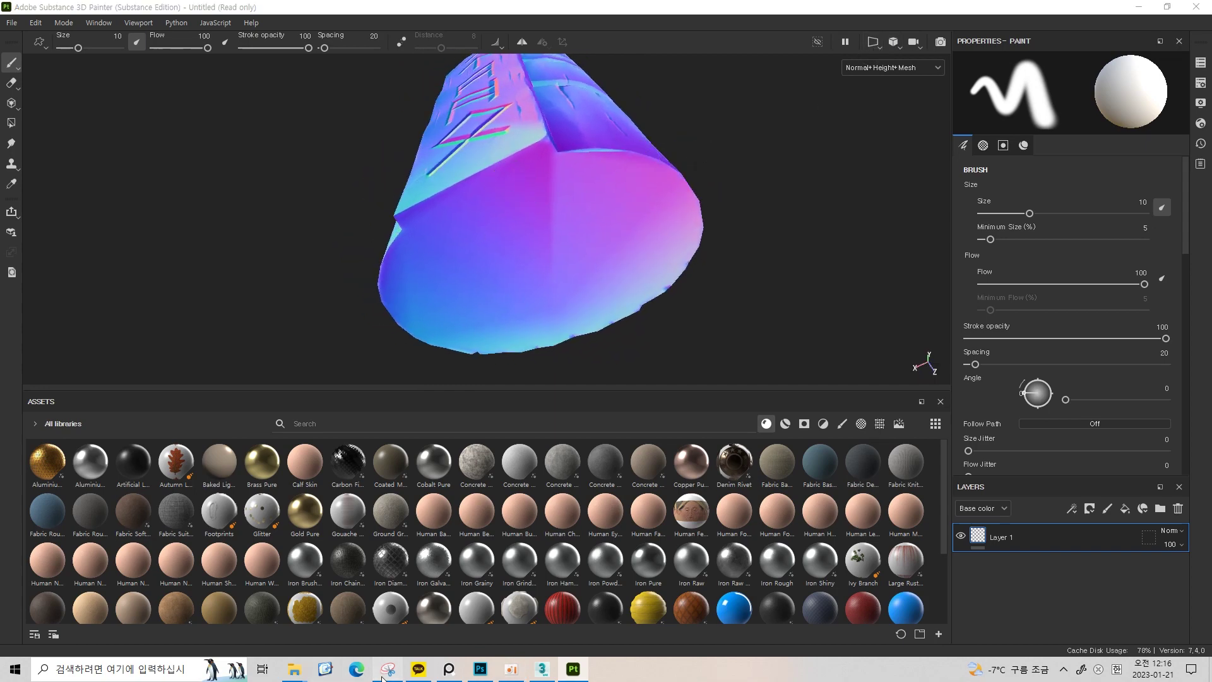
Snip the viewport region showing the base with Snipping Tool
click(388, 669)
click(133, 46)
drag(194, 44, 913, 510)
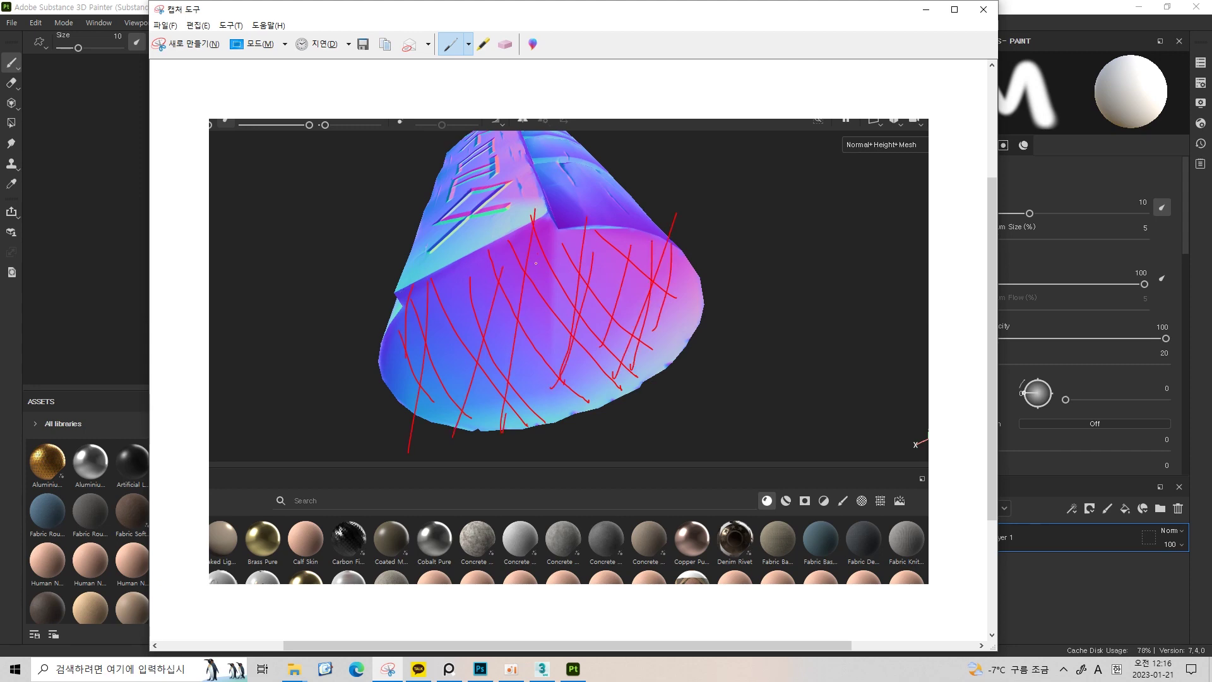
Erase the red cross strokes, switch back to the pen, and close the capture
click(505, 44)
drag(531, 240, 607, 249)
drag(555, 297, 656, 246)
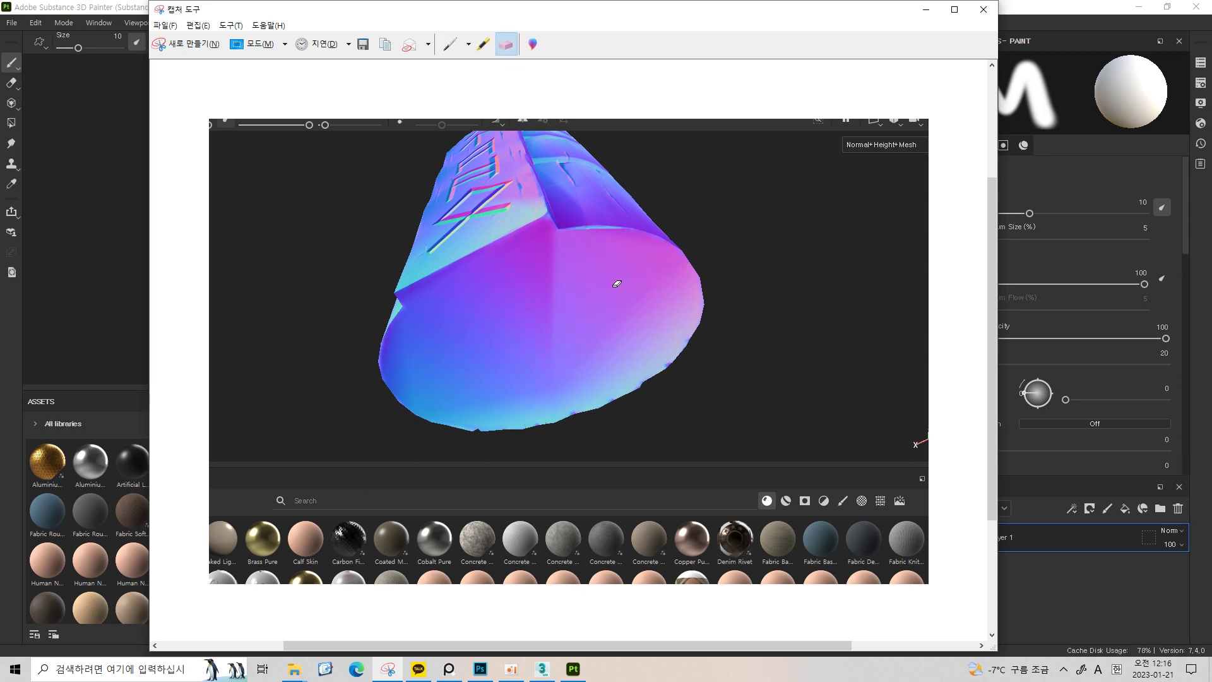
click(450, 44)
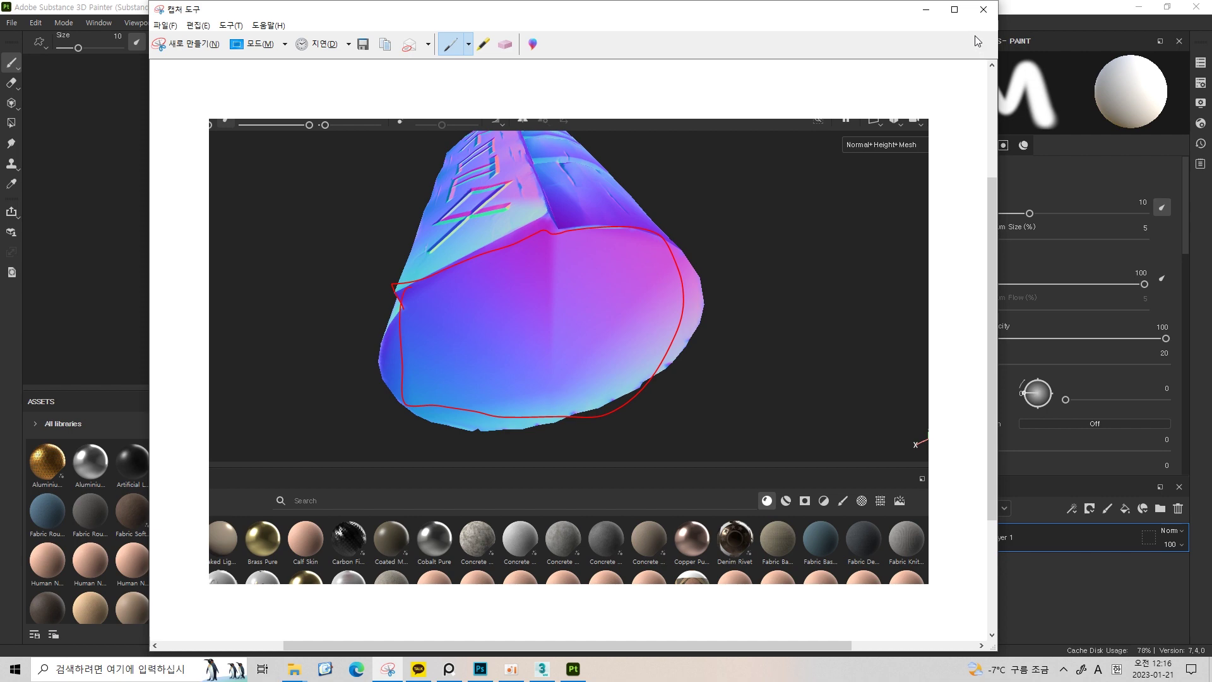
click(983, 8)
Orbit the model in Painter, toggling material and normal views, then return to 3ds Max
drag(569, 244, 489, 273)
key(m)
drag(704, 225, 590, 224)
key(c)
drag(590, 271, 525, 128)
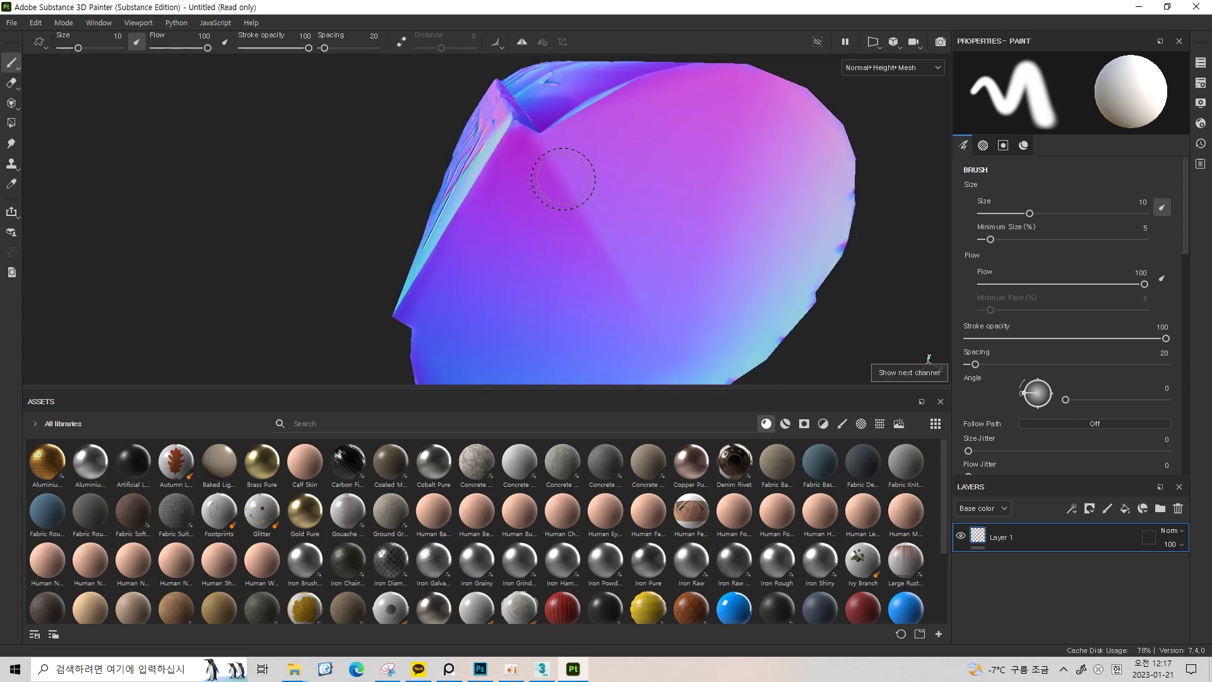
drag(543, 169, 639, 130)
drag(596, 179, 606, 377)
key(m)
click(542, 668)
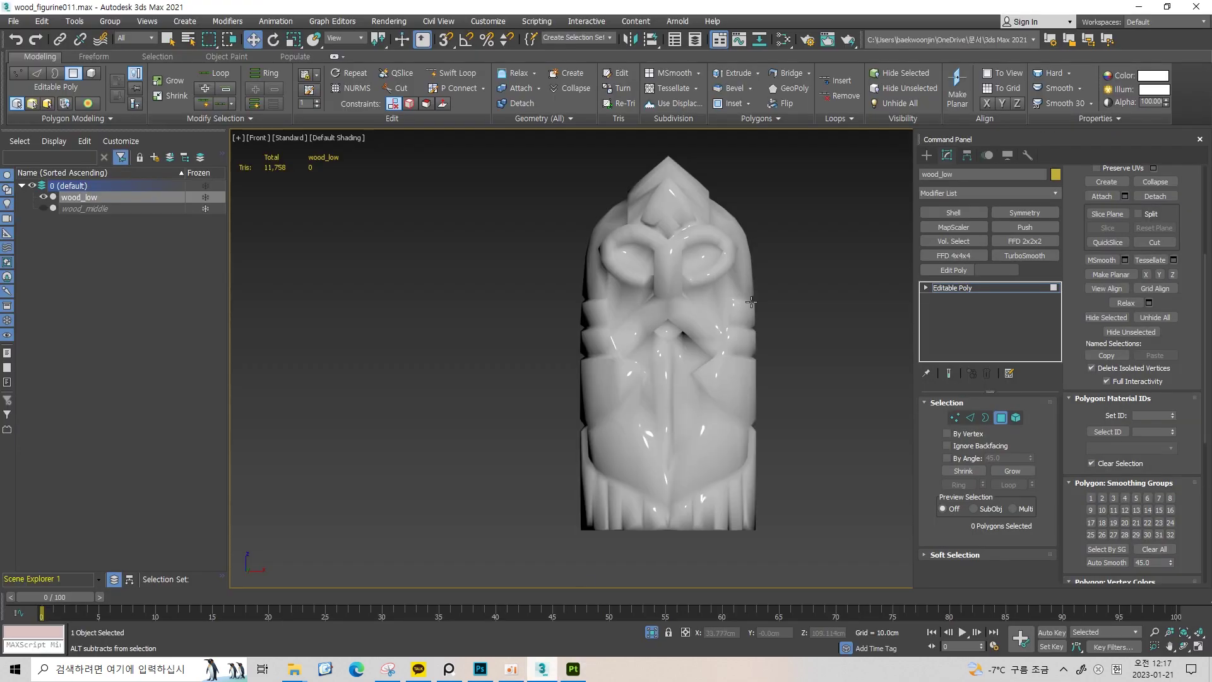
Switch to front view and zoom in on the figurine's base polygons
drag(694, 378, 718, 259)
key(f)
double_click(788, 498)
key(z)
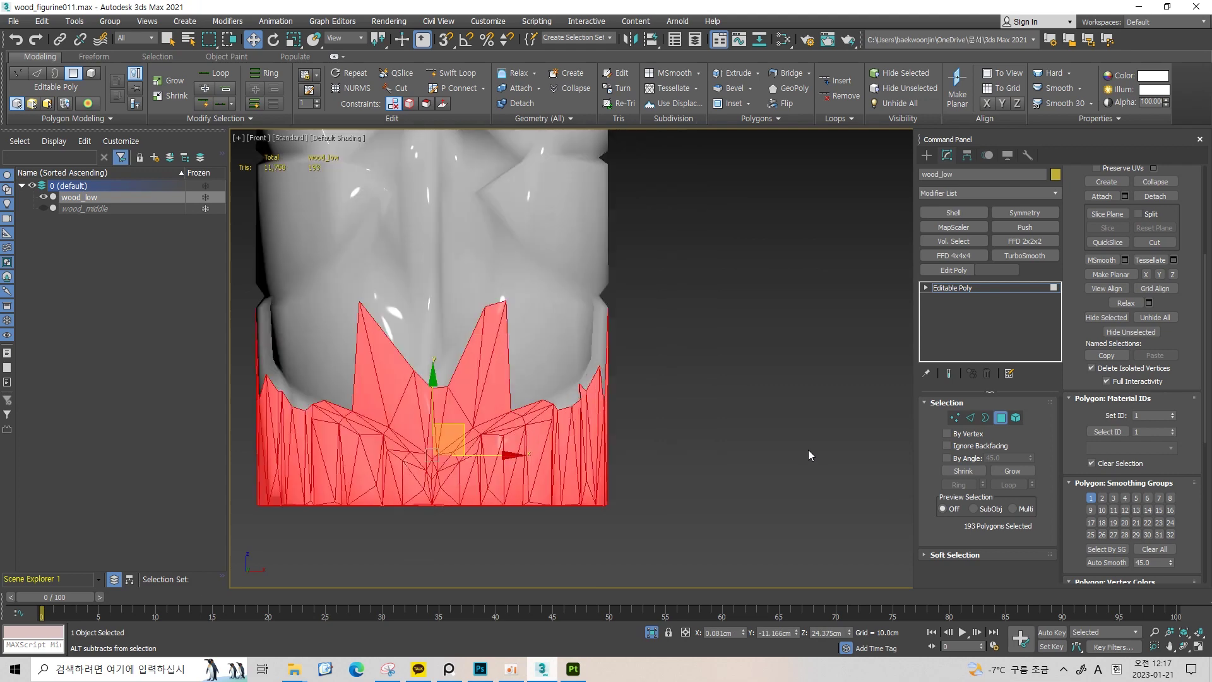
click(731, 387)
key(z)
Orbit around the base, selecting and checking individual base polygons
drag(742, 282, 632, 379)
scroll(up, 3)
scroll(down, 3)
click(580, 395)
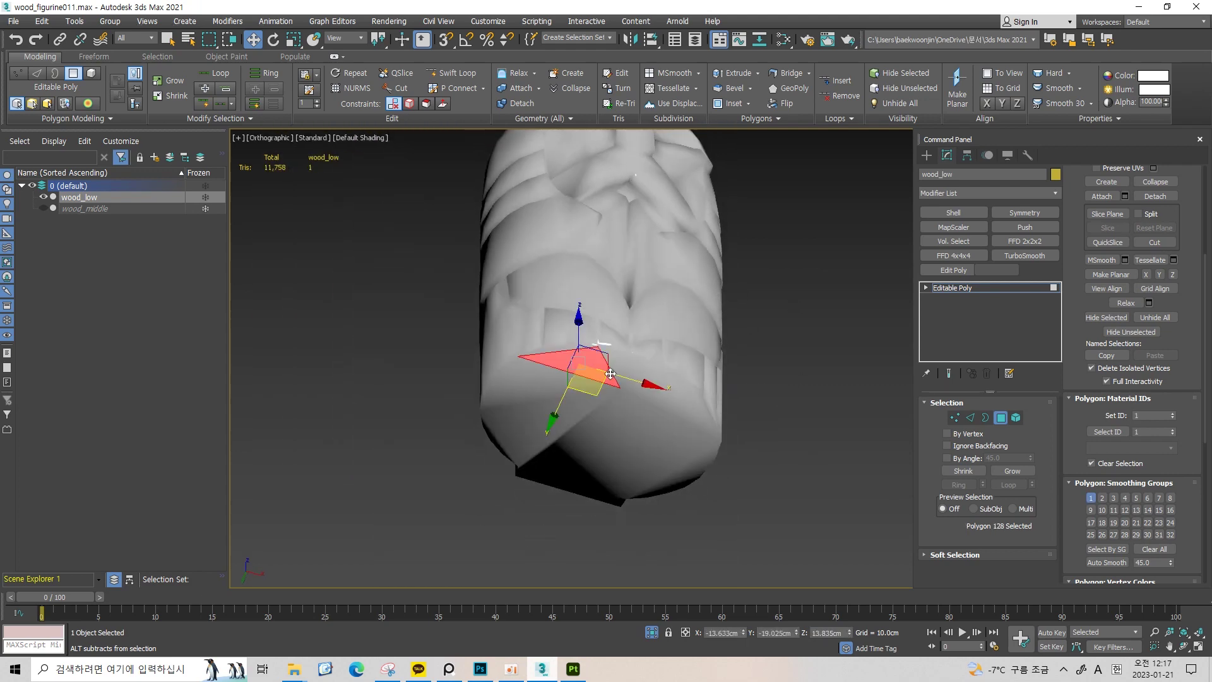
key(z)
scroll(down, 3)
click(642, 364)
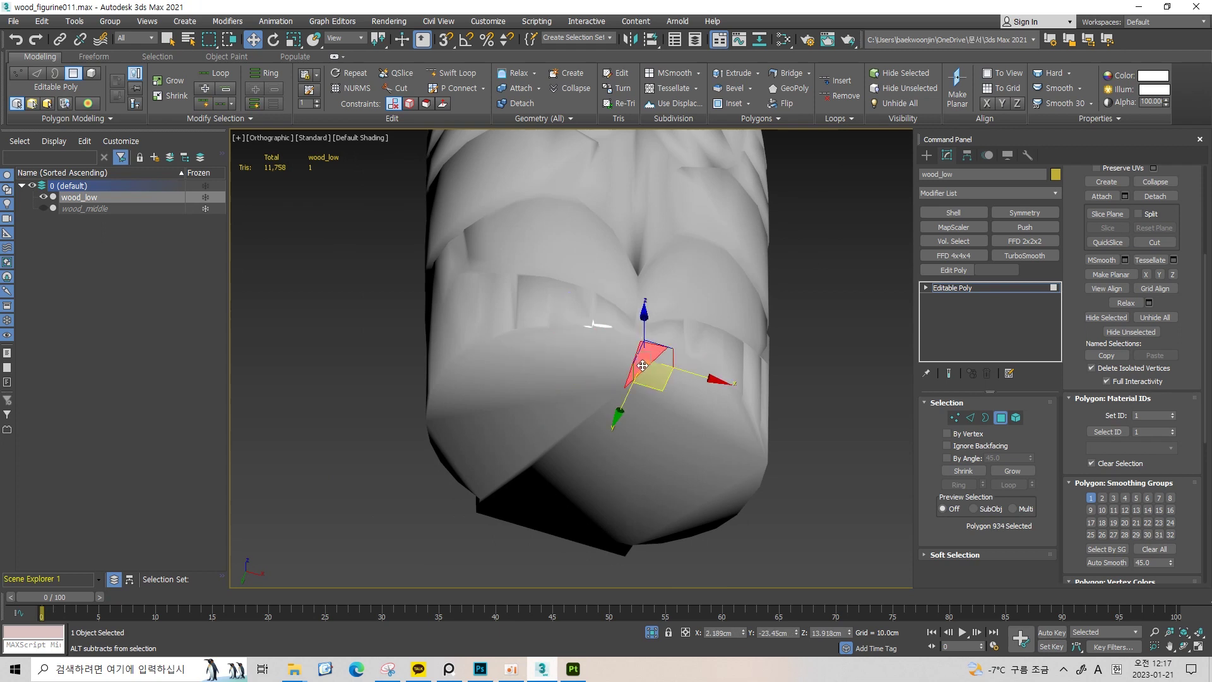
click(842, 308)
drag(658, 293, 657, 323)
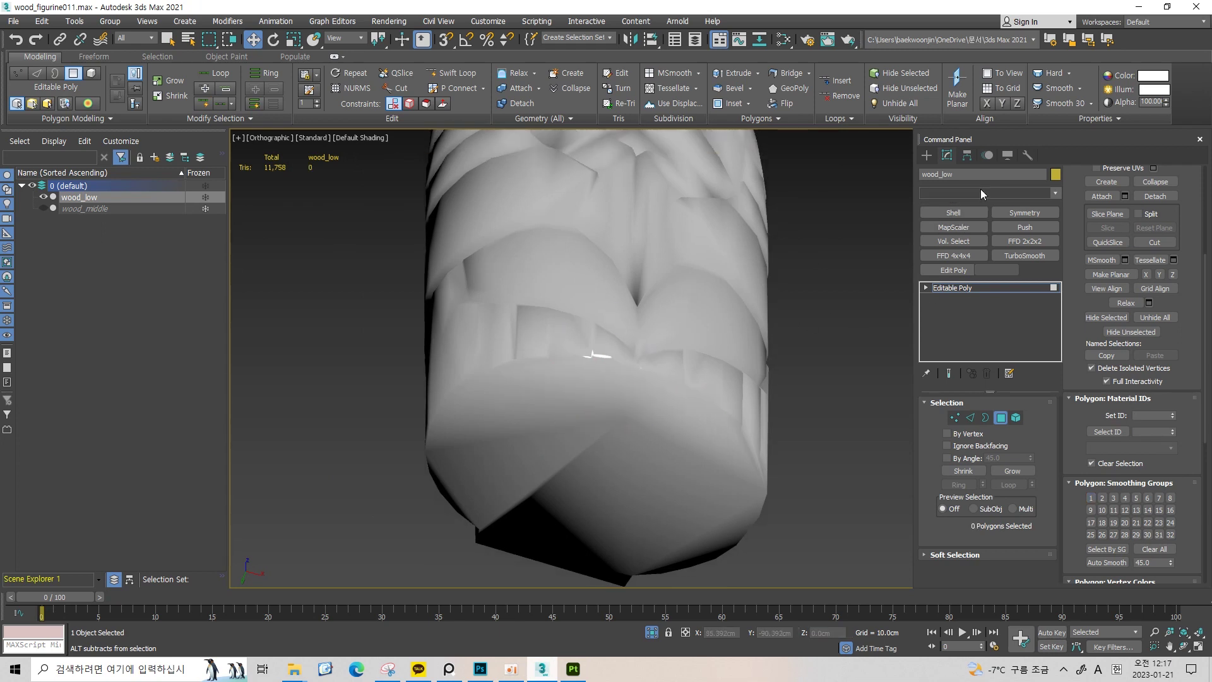
Add an Unwrap UVW modifier to wood_low and briefly view the UV editor
click(980, 188)
key(u)
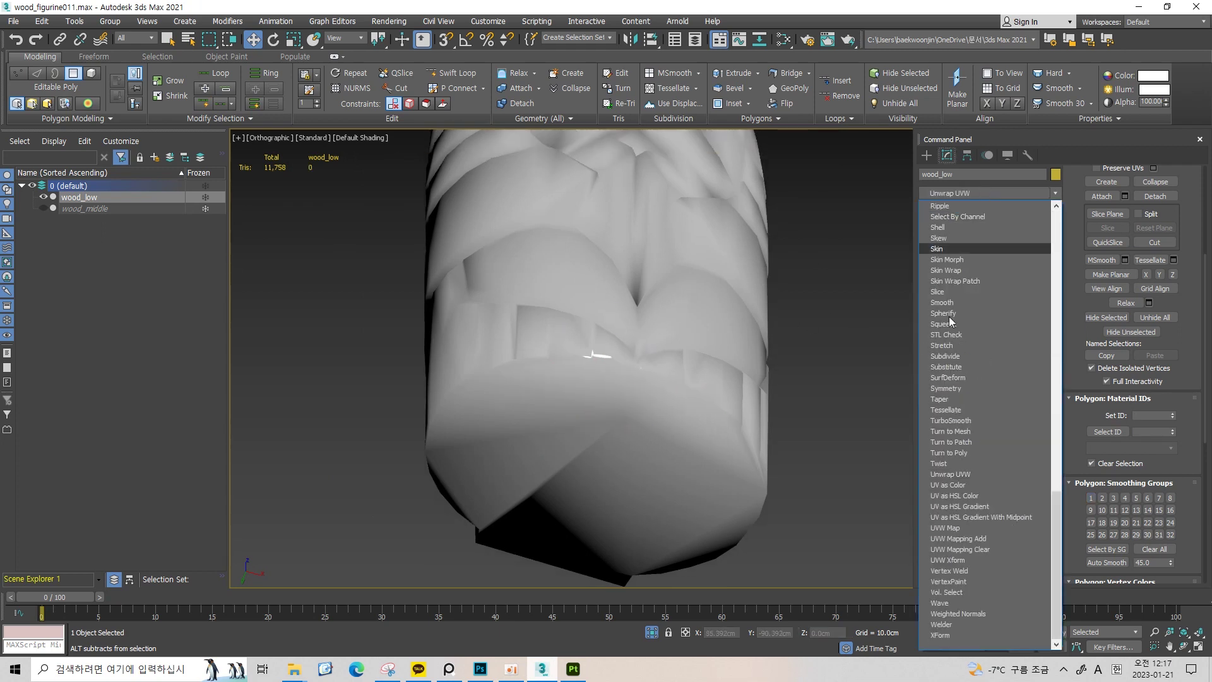
click(966, 474)
scroll(up, 3)
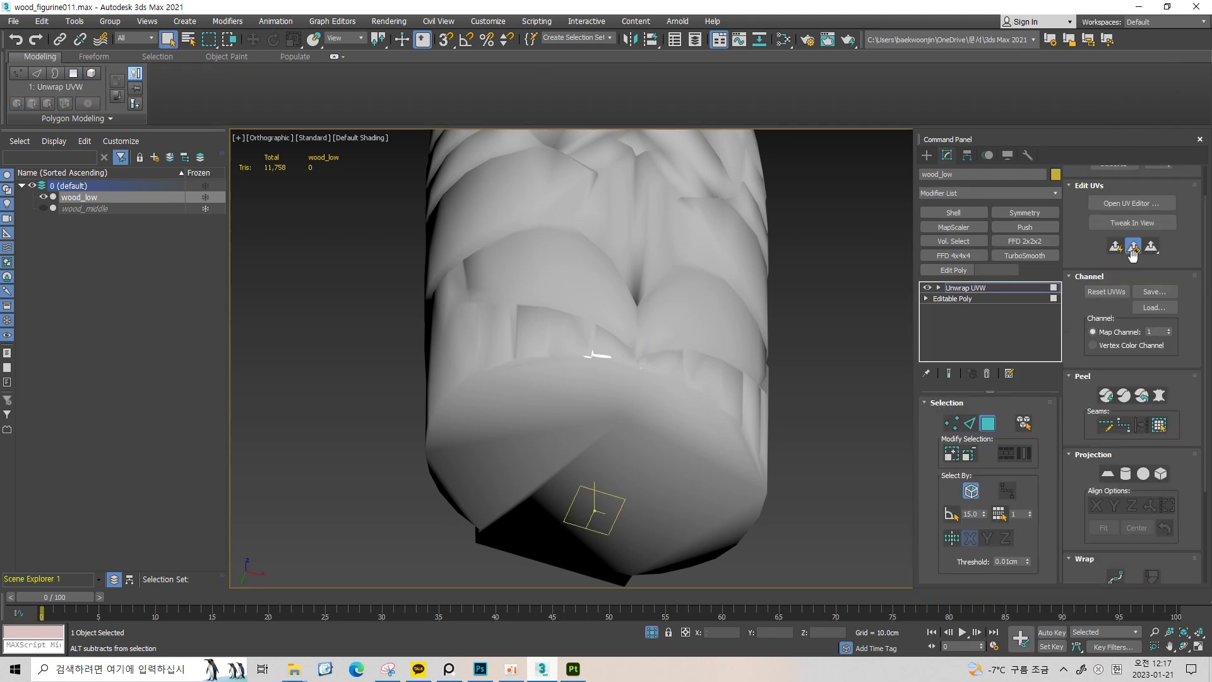
click(1149, 207)
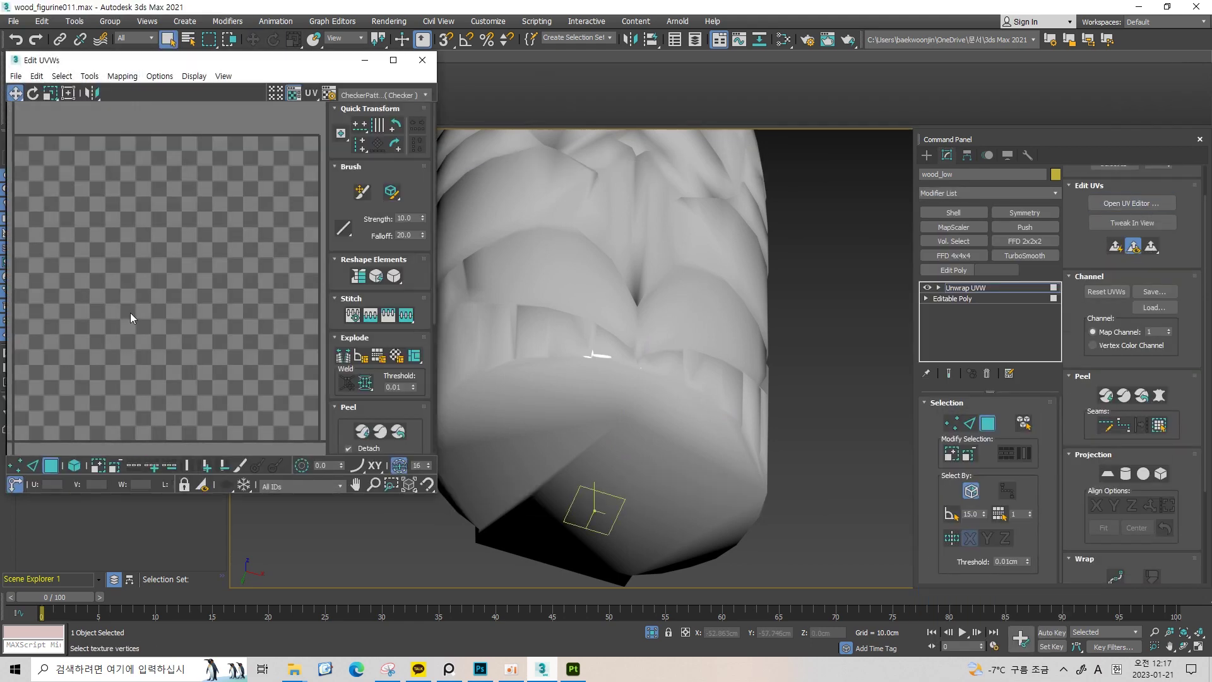
click(422, 60)
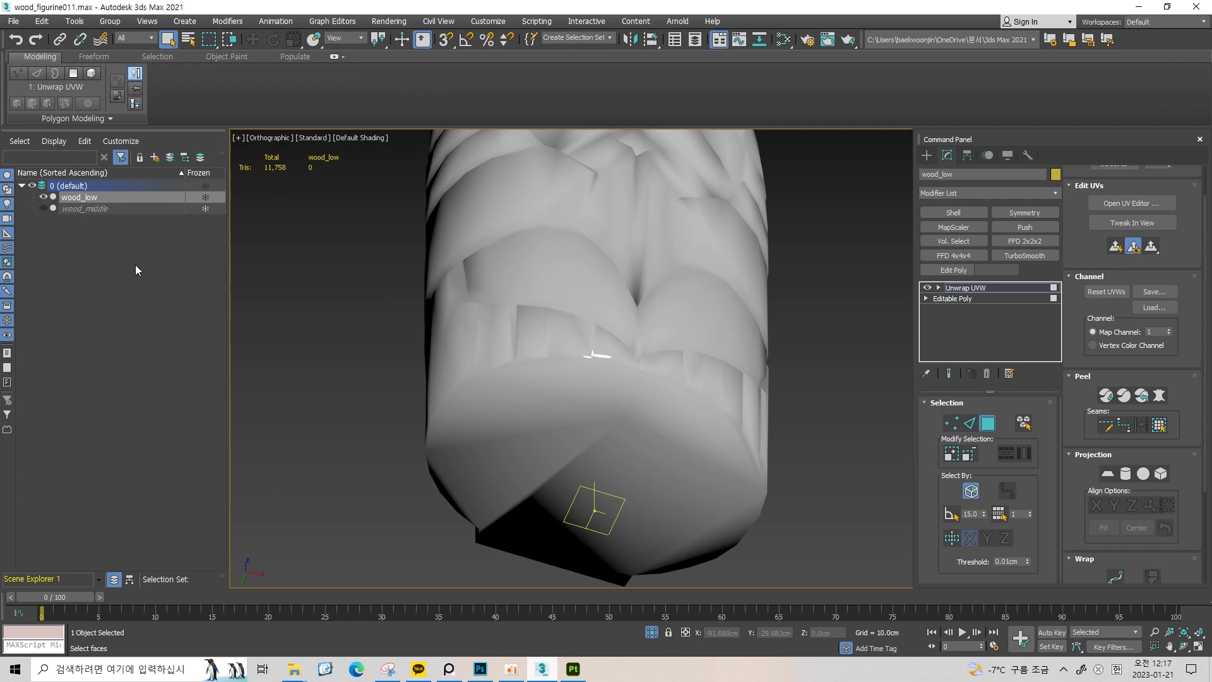
Remove the existing unwrap and add a fresh Unwrap UVW modifier
key(ctrl+z)
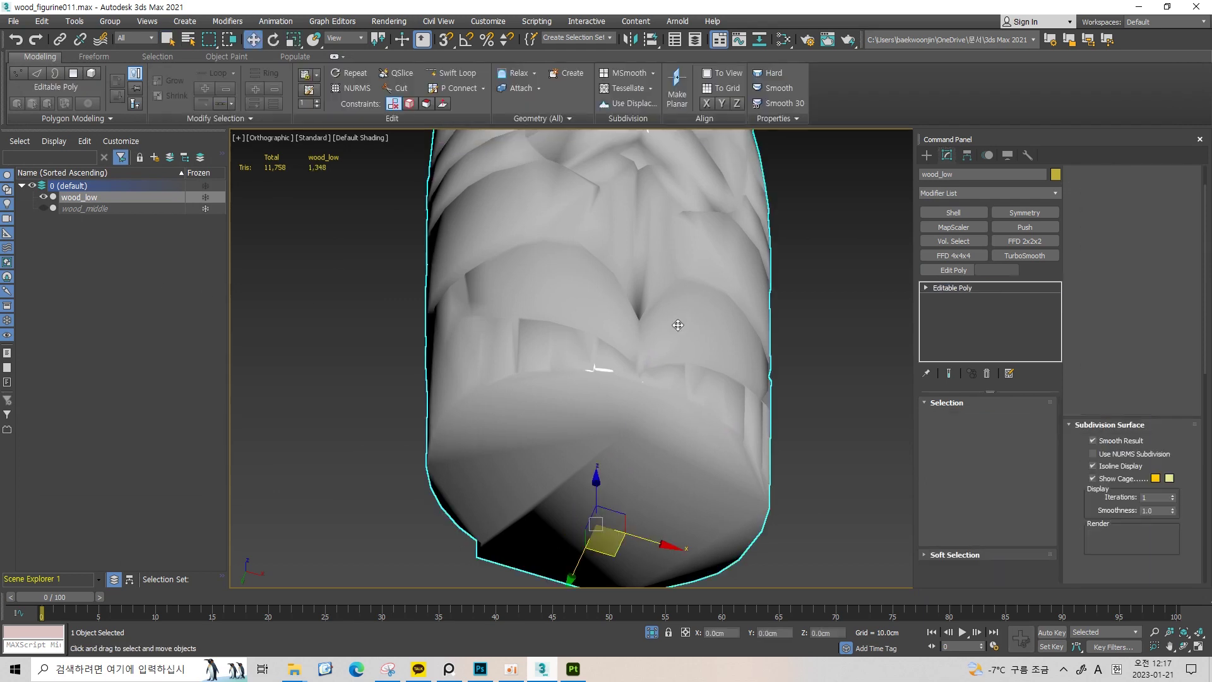
key(w)
click(1009, 193)
key(u)
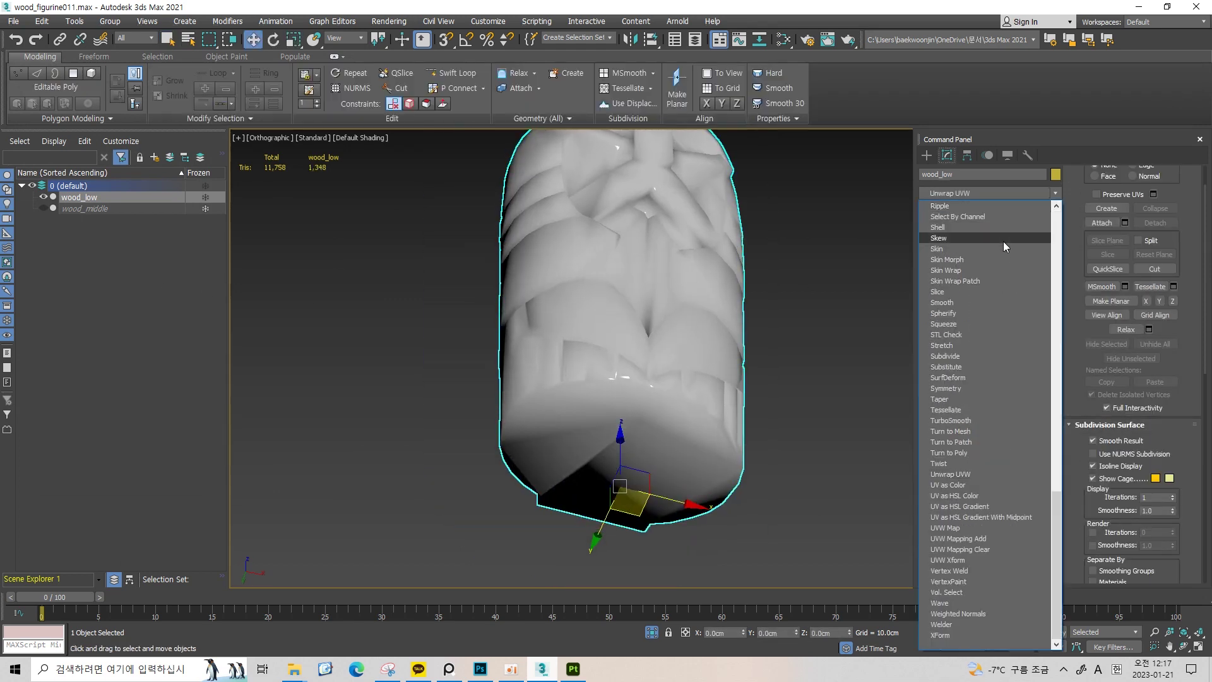
click(987, 473)
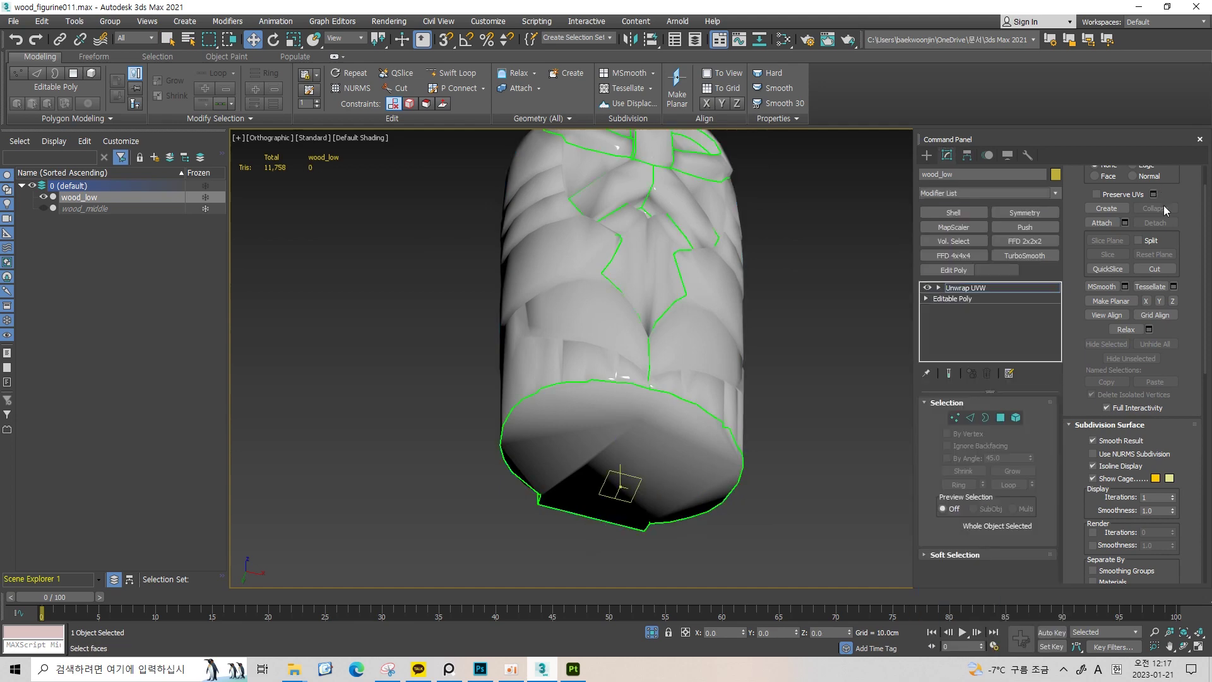
click(1137, 248)
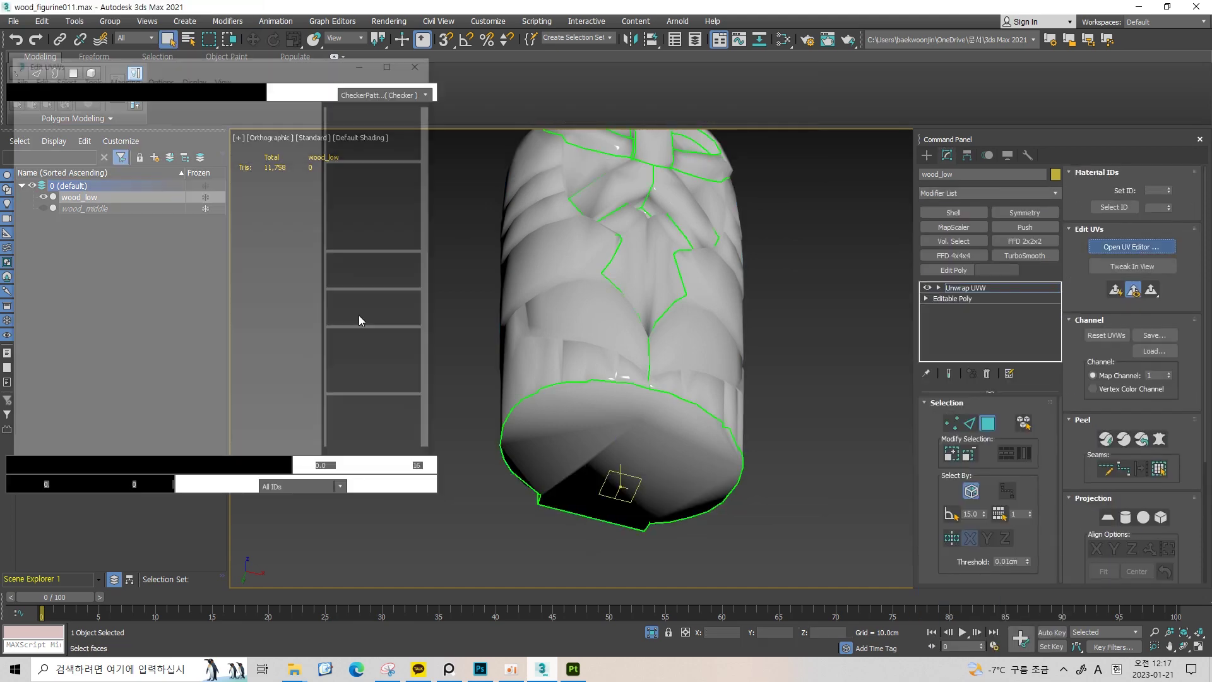
Select the whole circular bottom-cap UV island in element mode, then close the editor
scroll(up, 3)
scroll(up, 3)
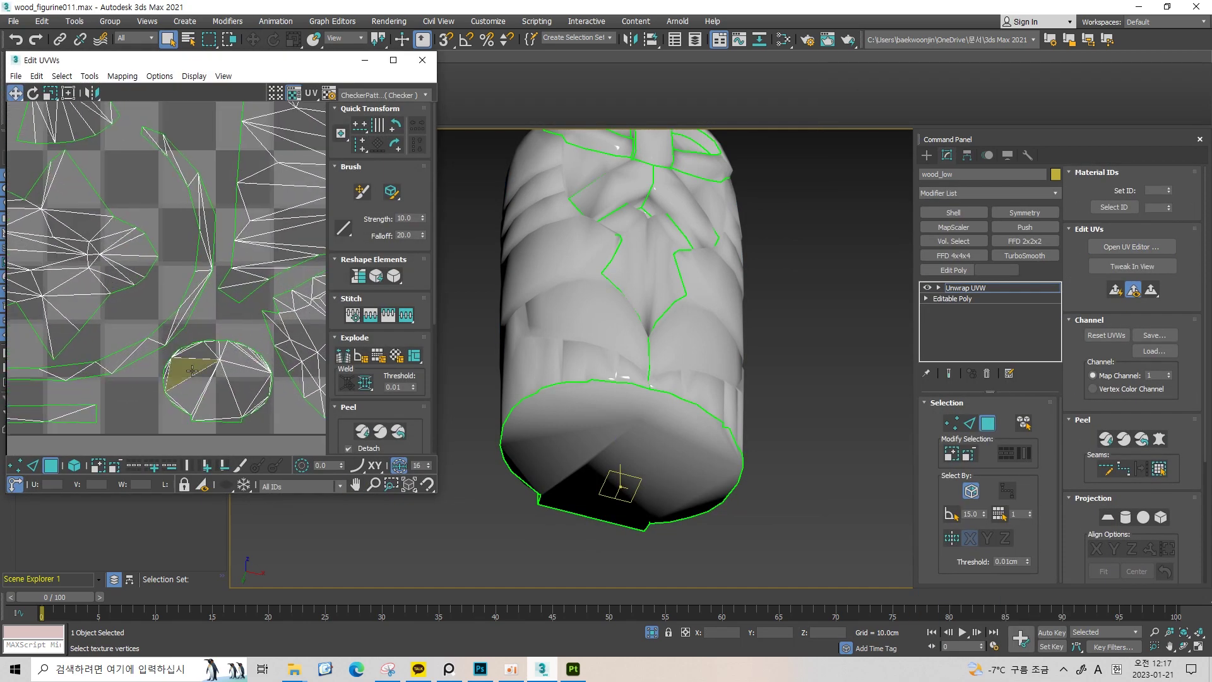
click(608, 422)
scroll(up, 3)
scroll(down, 3)
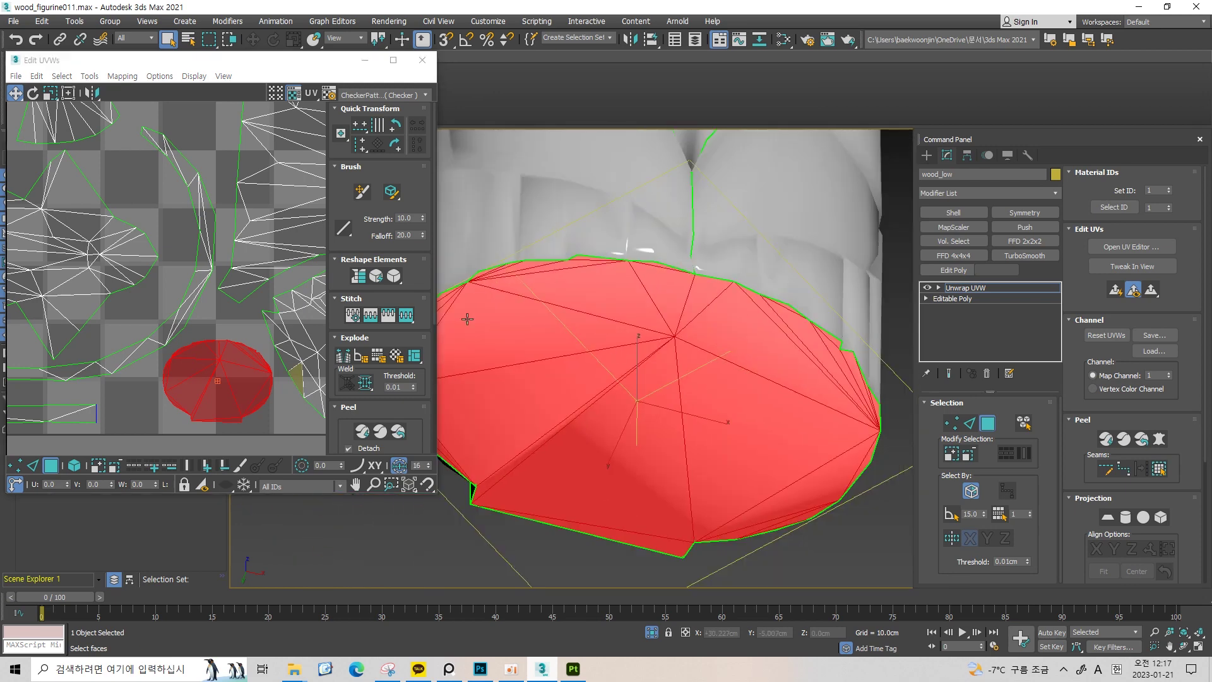
click(158, 422)
drag(158, 422, 154, 374)
click(77, 469)
click(129, 435)
drag(180, 423, 122, 349)
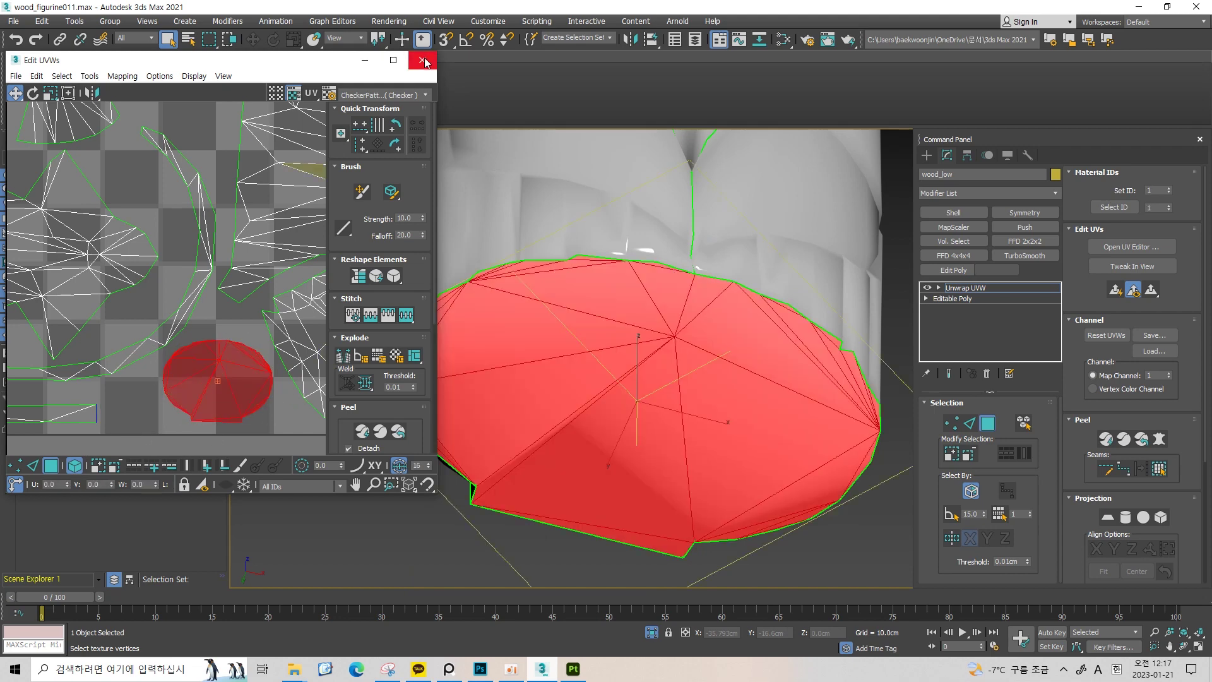
click(423, 61)
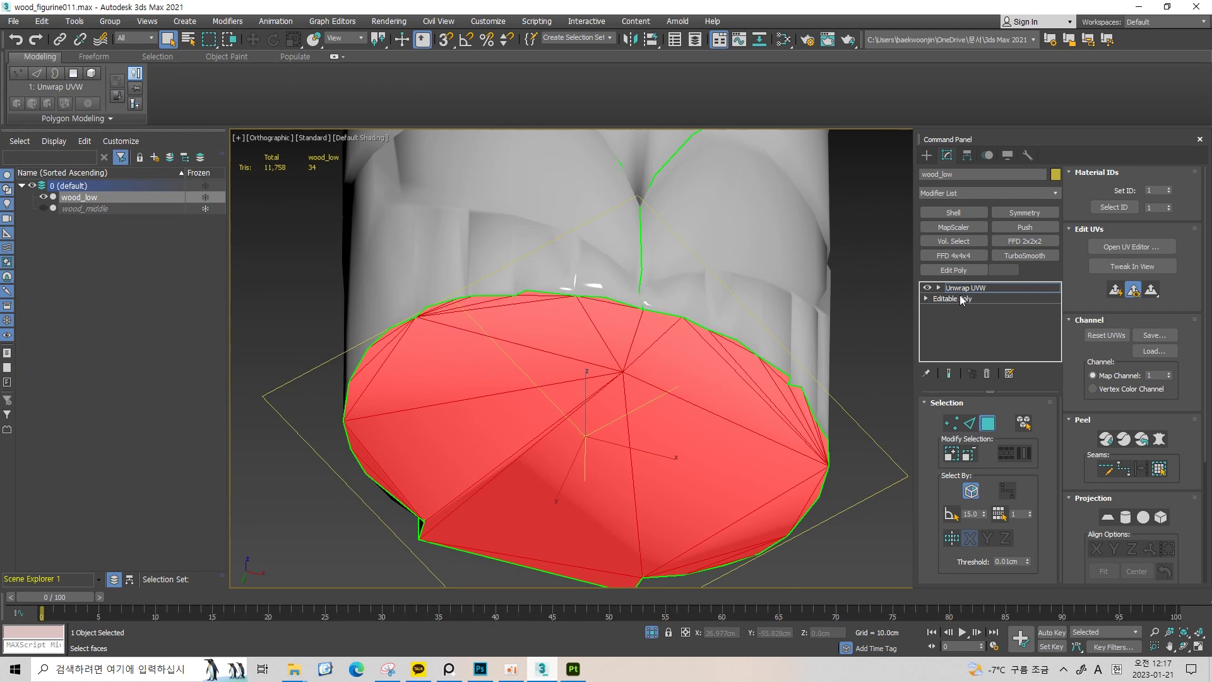
Collapse the modifier stack back into a single Editable Poly
click(986, 290)
right_click(968, 292)
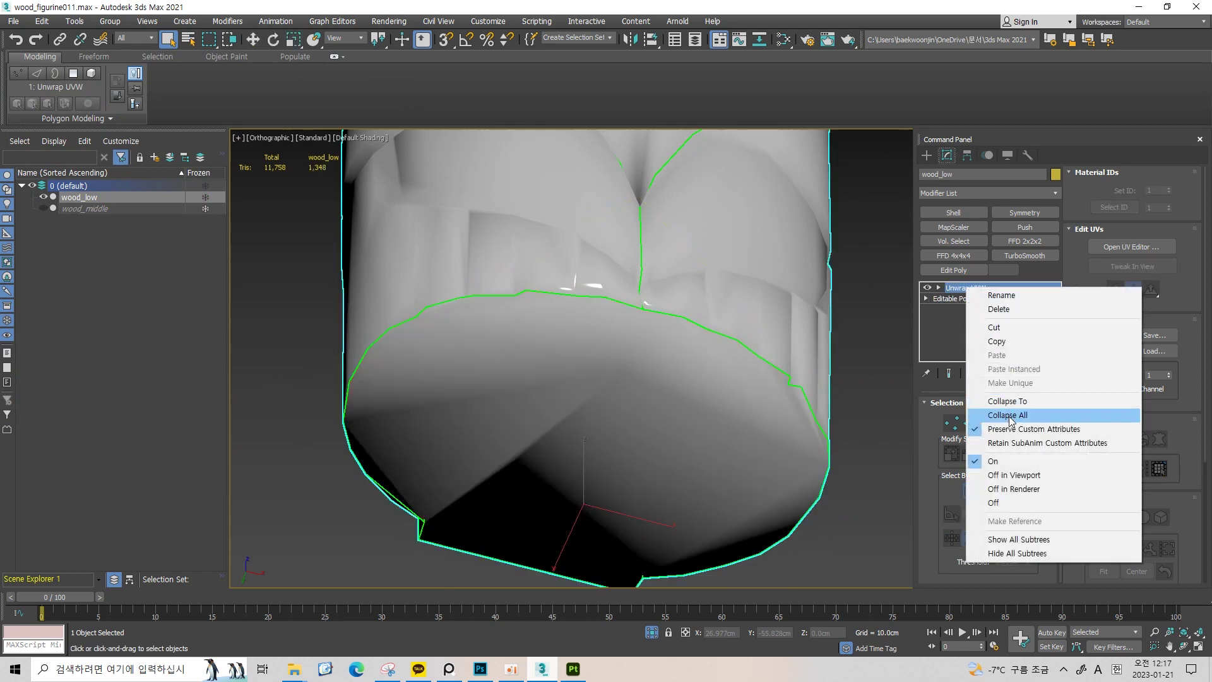
click(1008, 417)
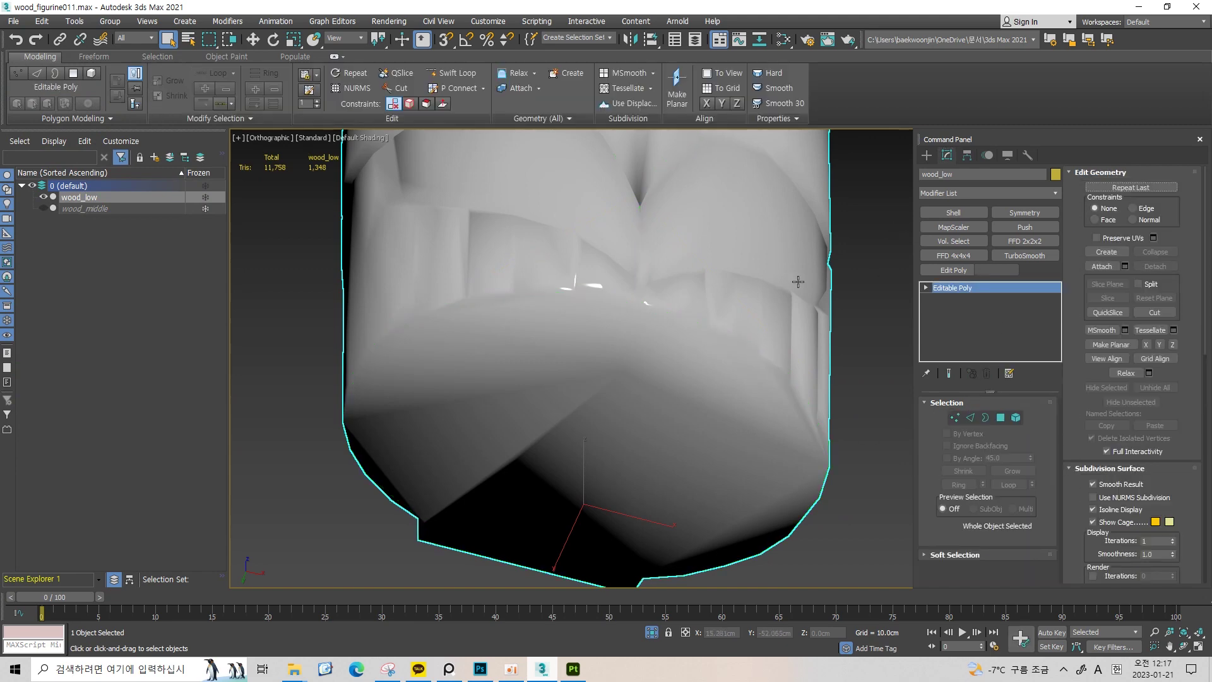
scroll(down, 3)
In Polygon mode, assign the 34 bottom-cap polygons smoothing group 2, then deselect them
click(1001, 421)
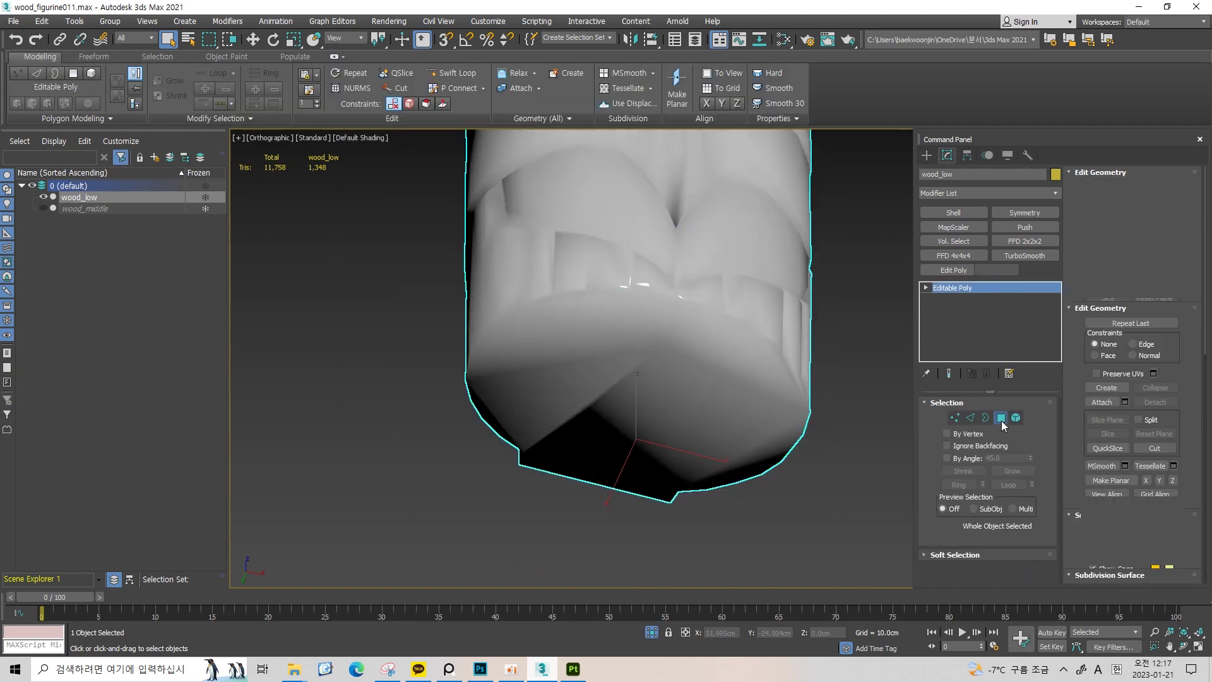
drag(623, 365, 648, 349)
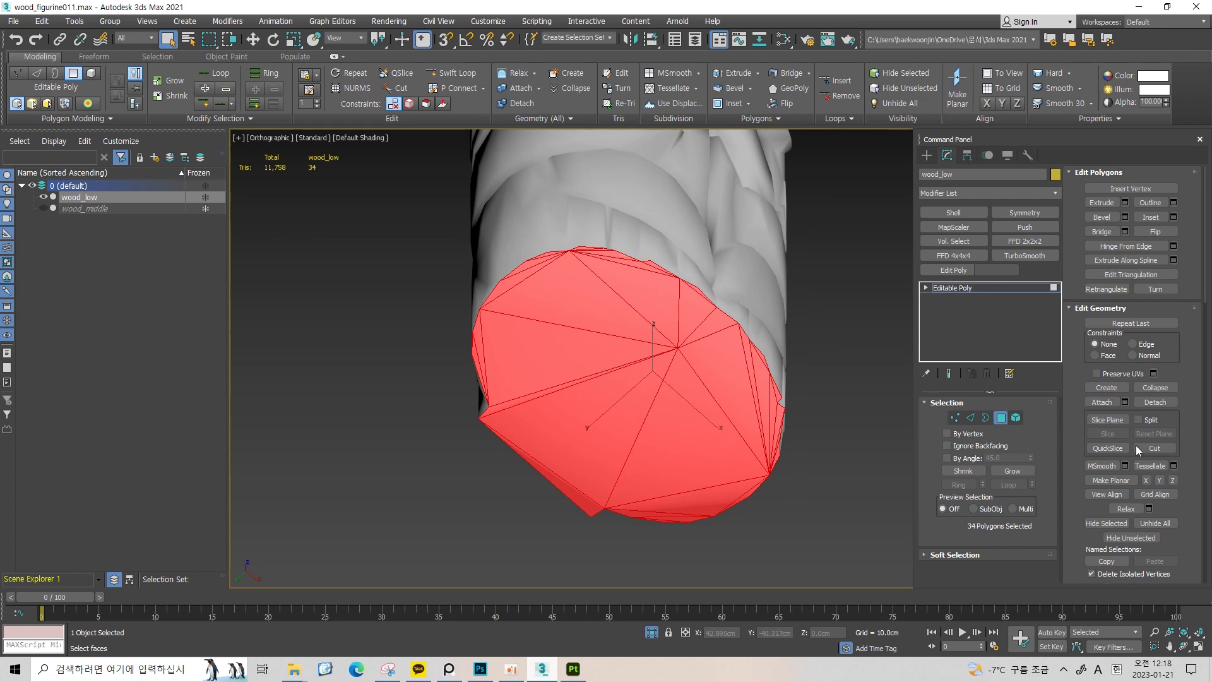
scroll(down, 3)
scroll(down, 3)
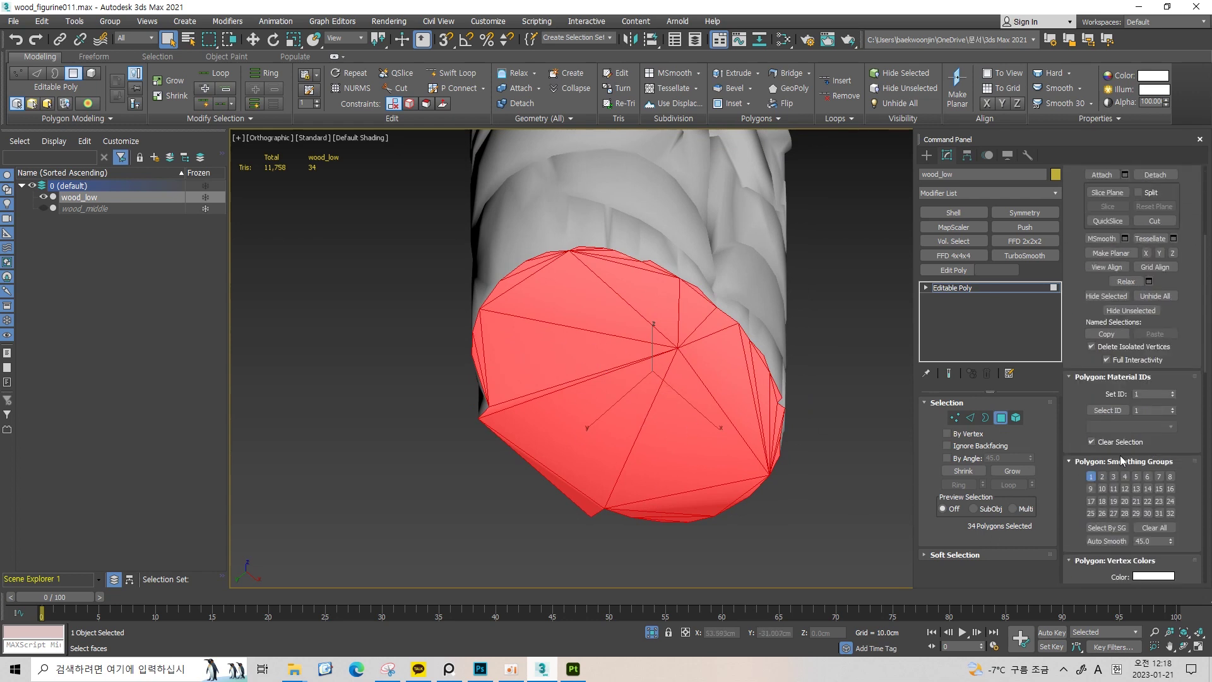
click(1155, 527)
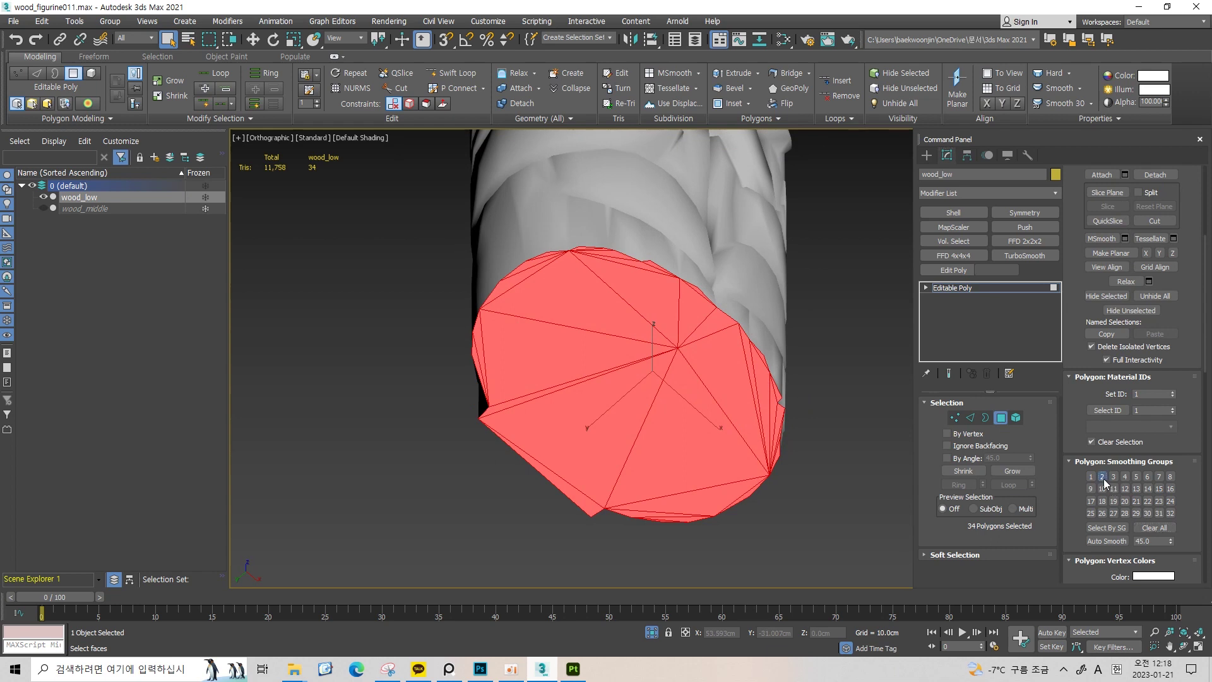
click(788, 520)
scroll(down, 3)
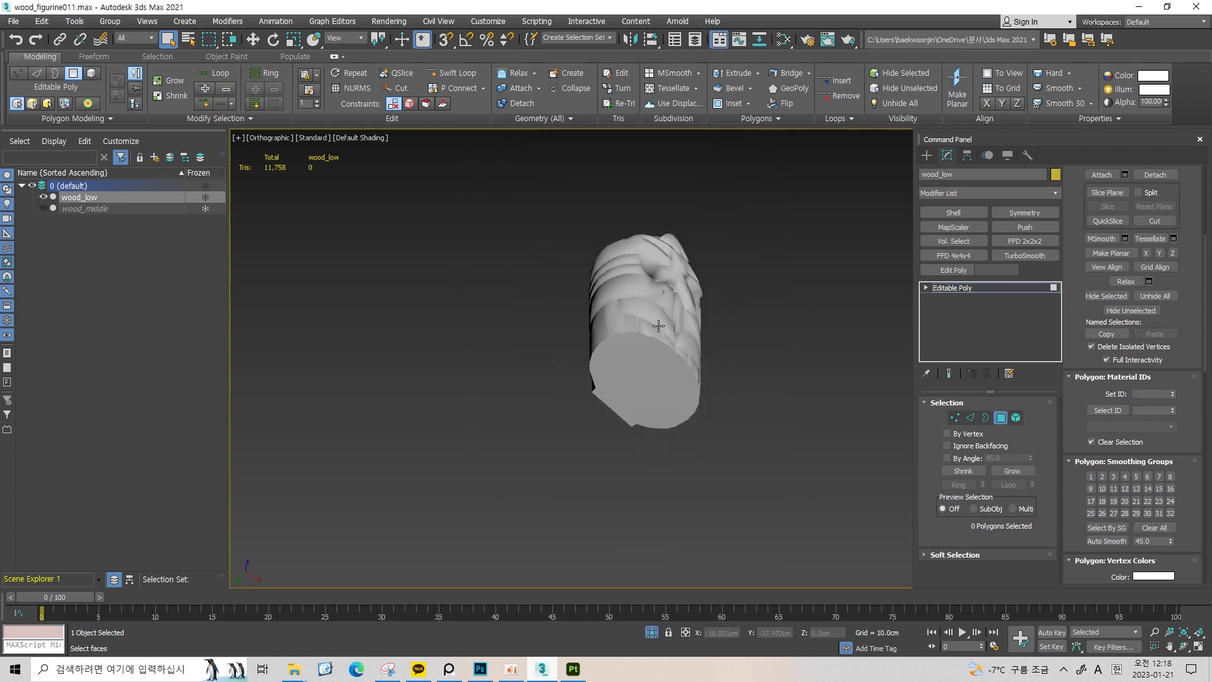
scroll(up, 3)
scroll(down, 3)
scroll(down, 3)
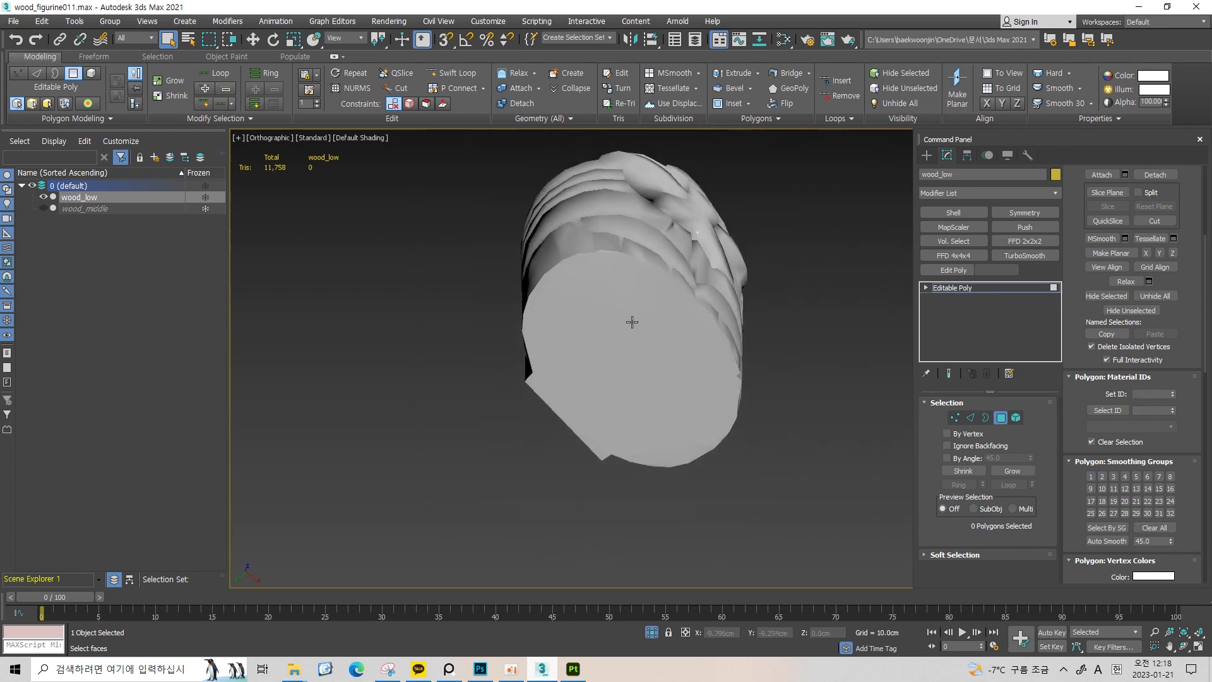
scroll(up, 3)
scroll(down, 3)
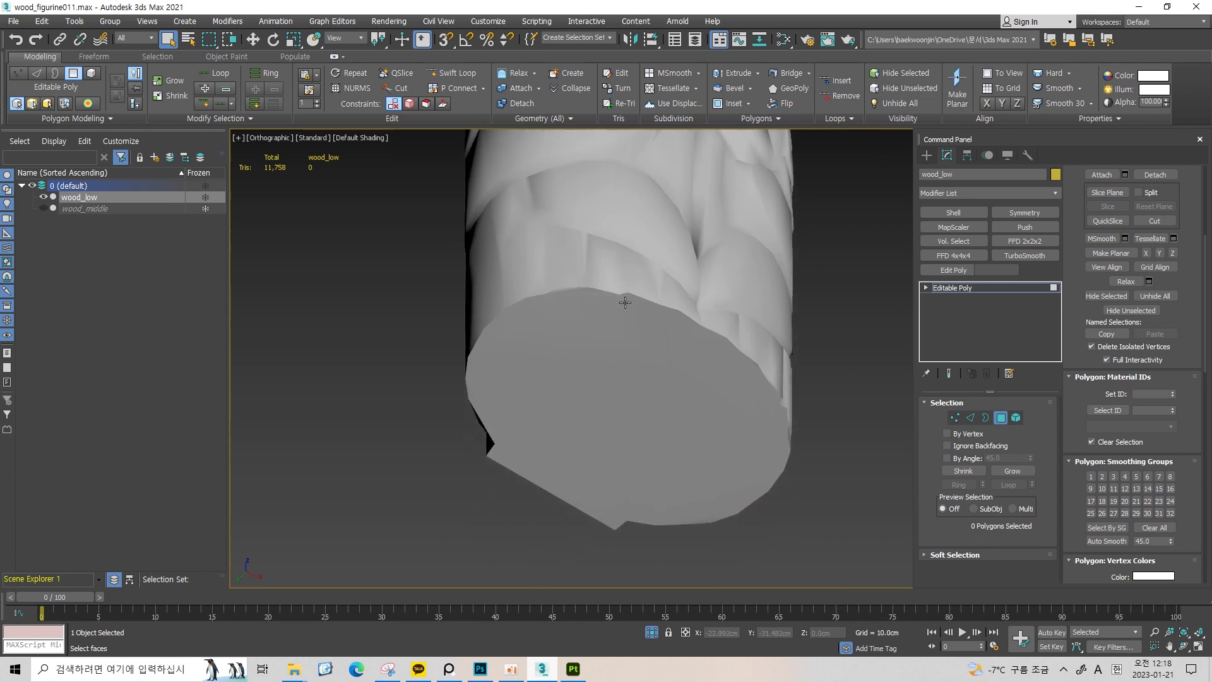
scroll(up, 3)
scroll(down, 3)
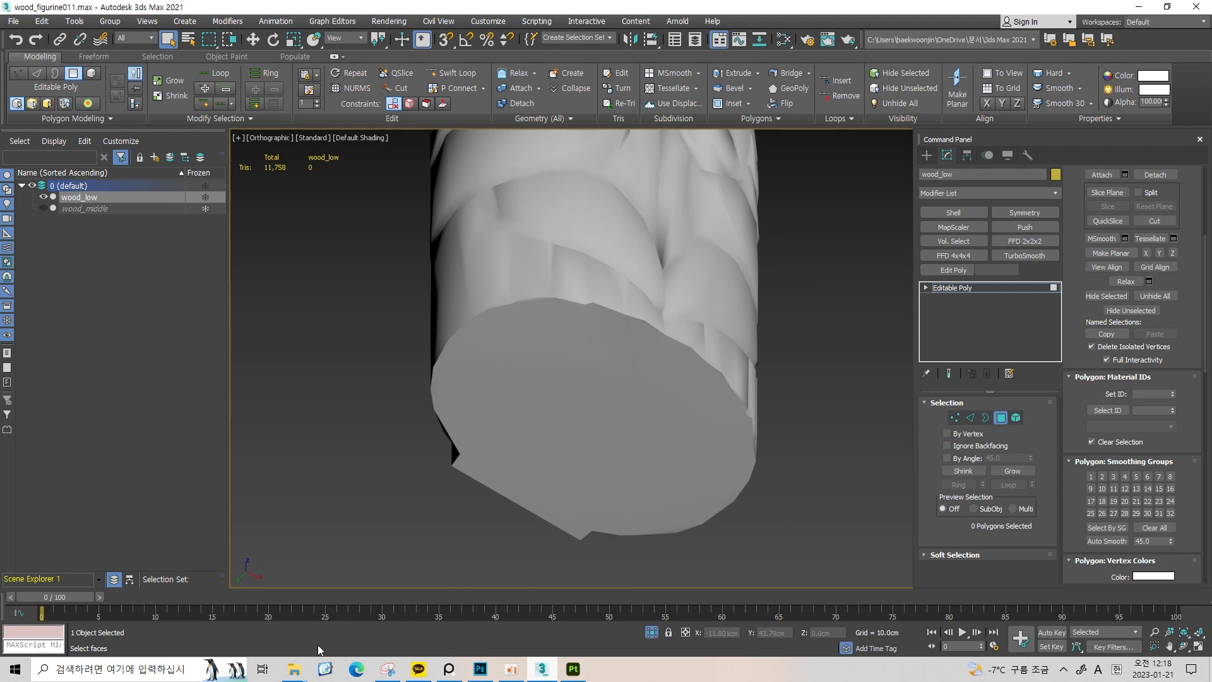
Capture the viewport and trace the cap's top rim and left edge in red
click(387, 669)
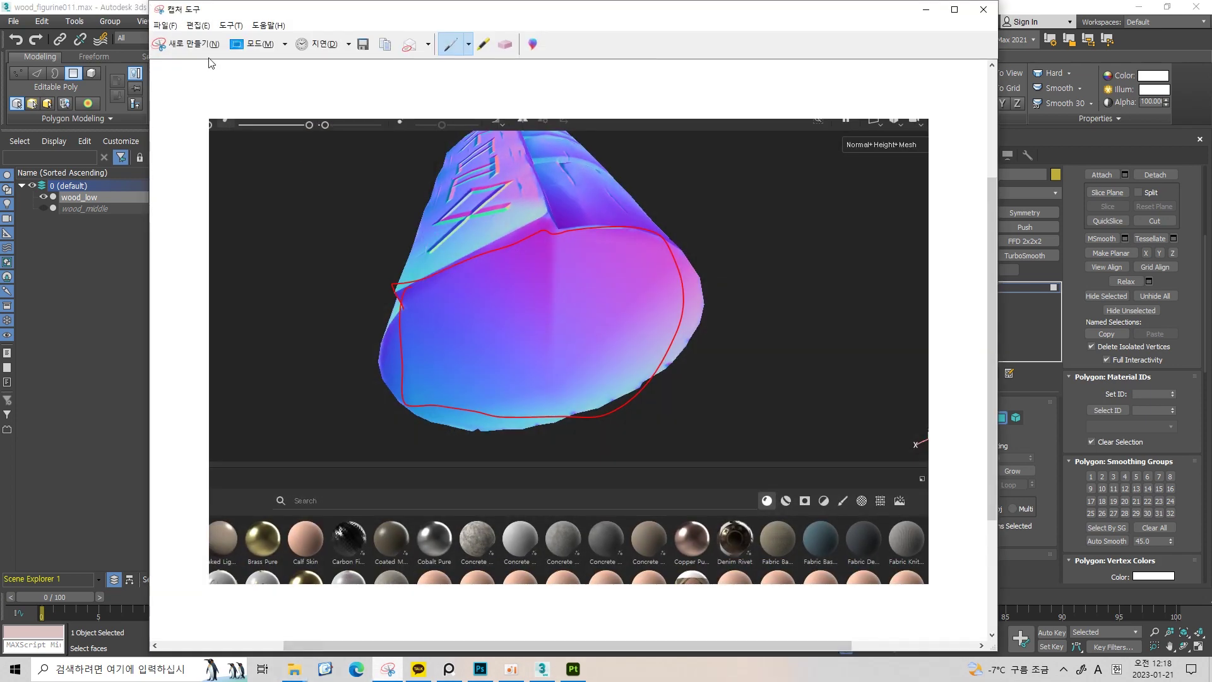
click(187, 43)
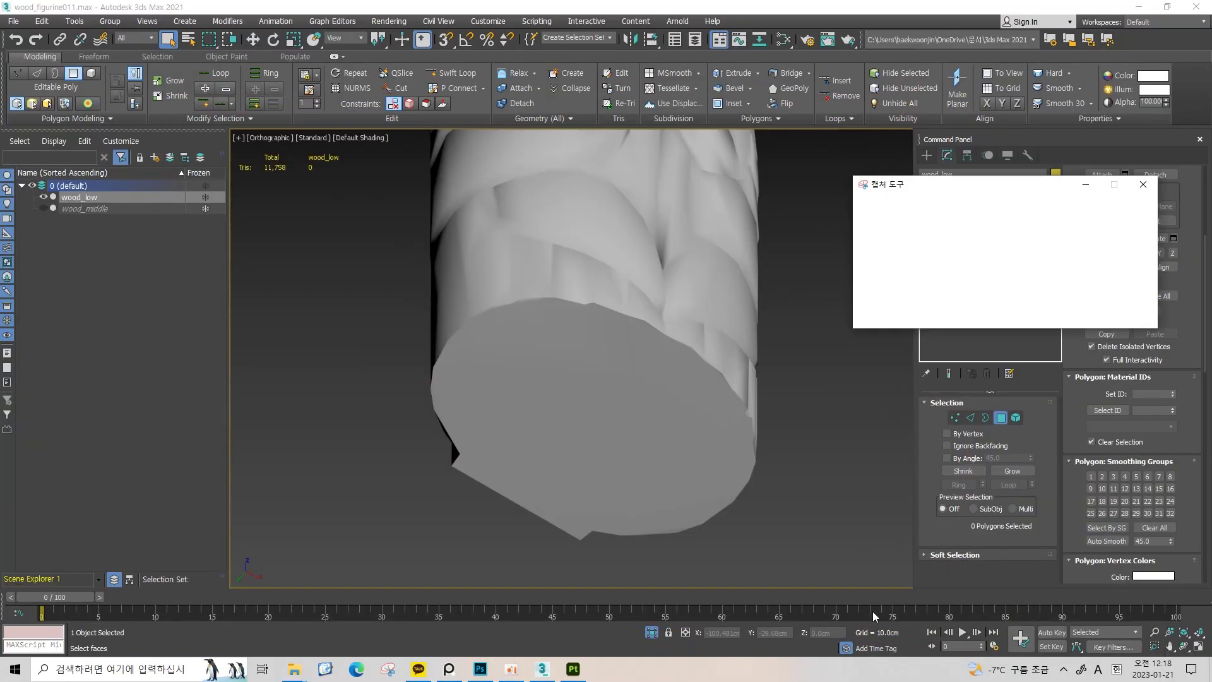
scroll(down, 3)
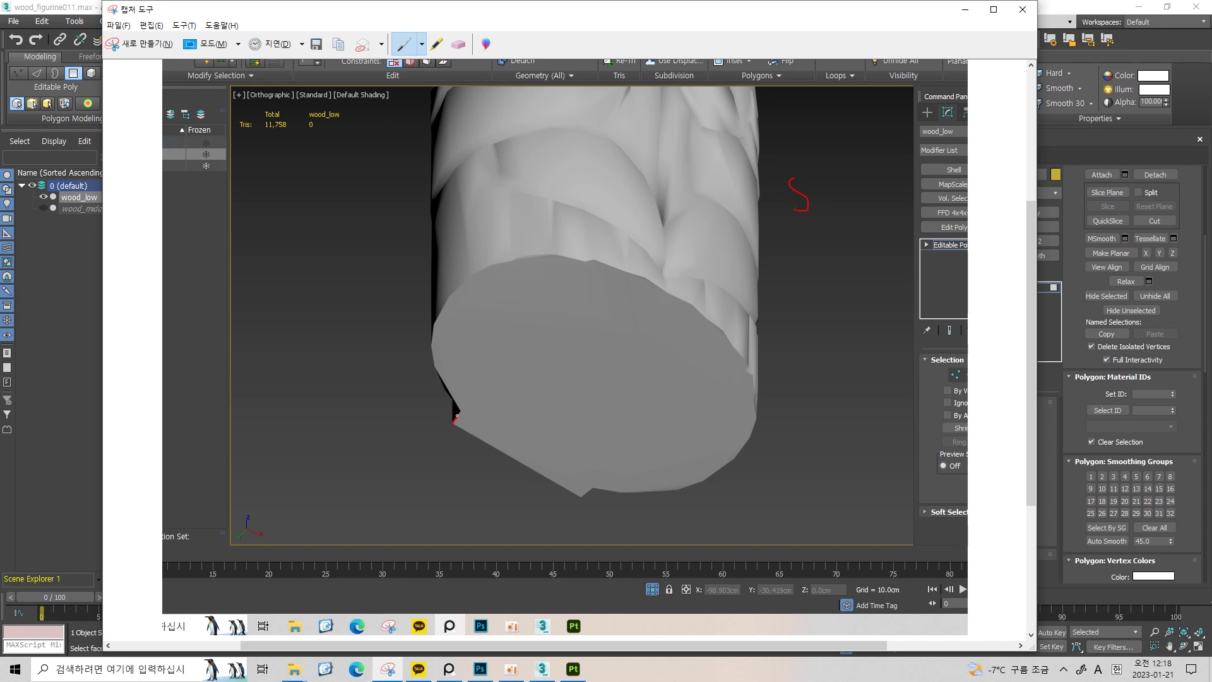
drag(487, 271, 671, 289)
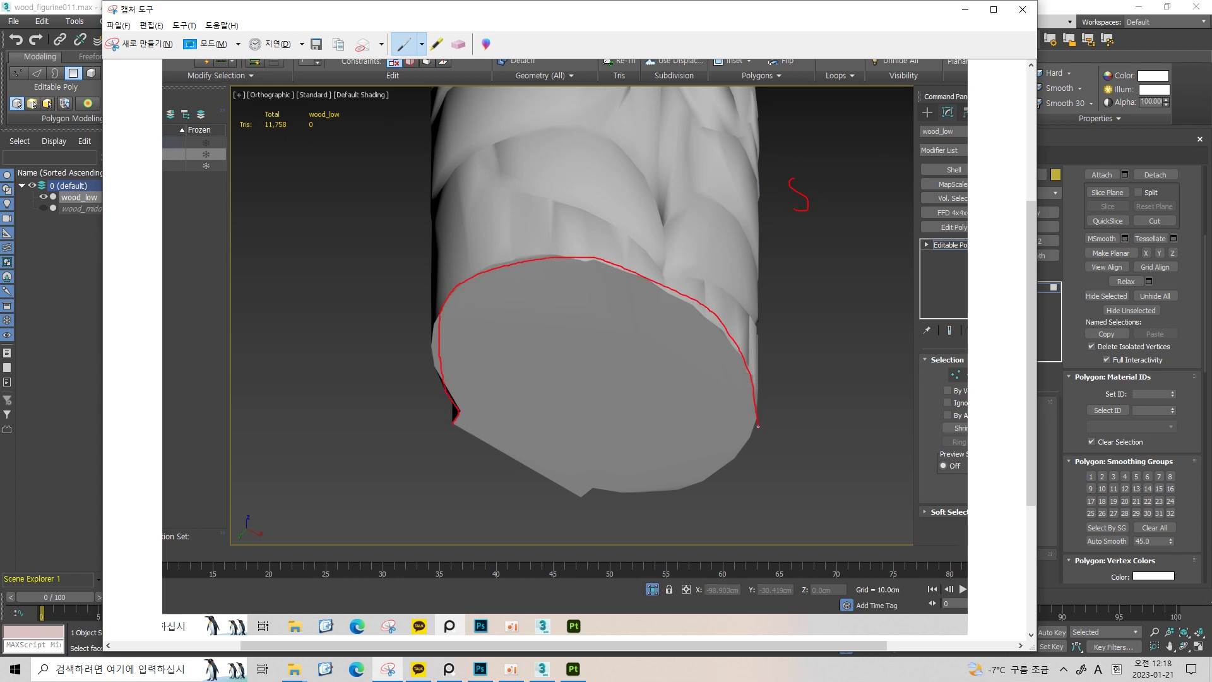
drag(510, 460, 447, 431)
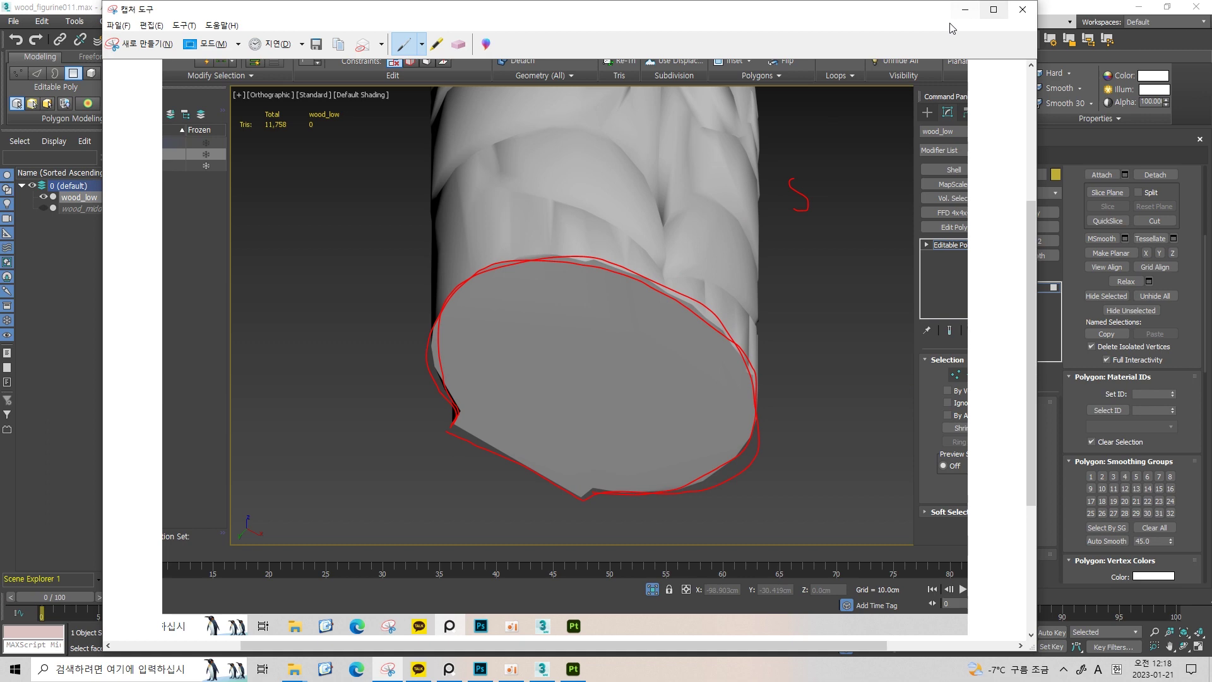
click(965, 9)
Take a closer capture of the zoomed-in cap edge
scroll(up, 3)
scroll(up, 3)
scroll(down, 3)
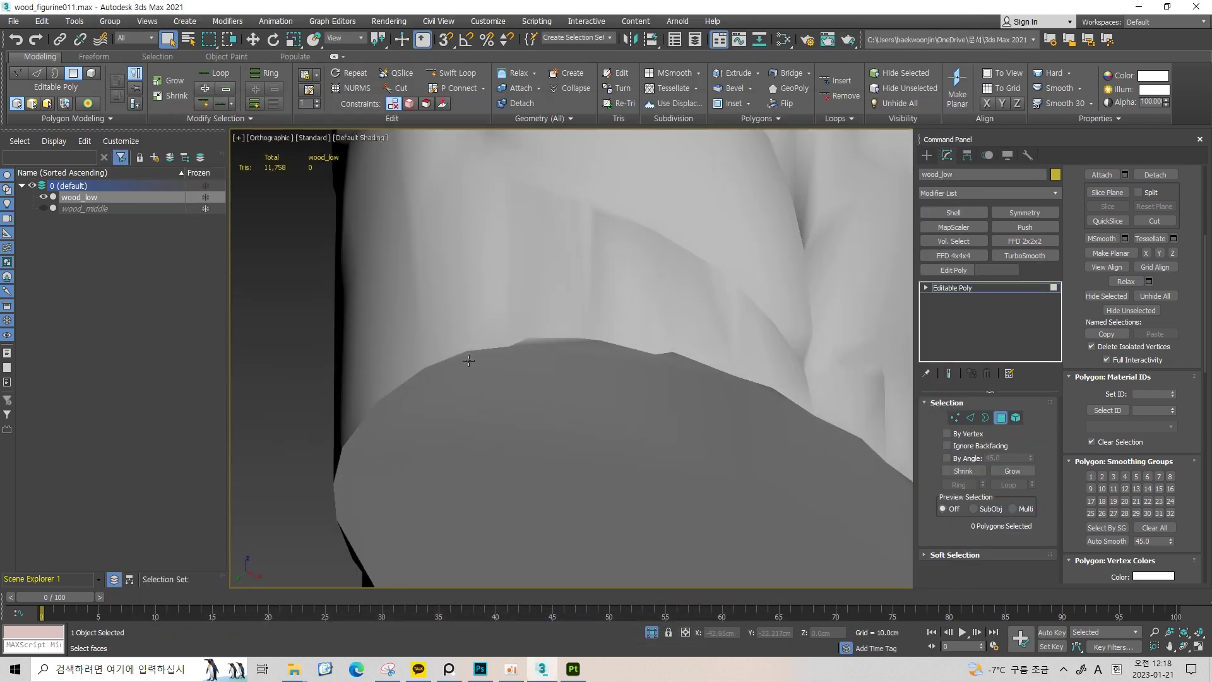
click(965, 9)
scroll(up, 3)
drag(256, 156, 892, 631)
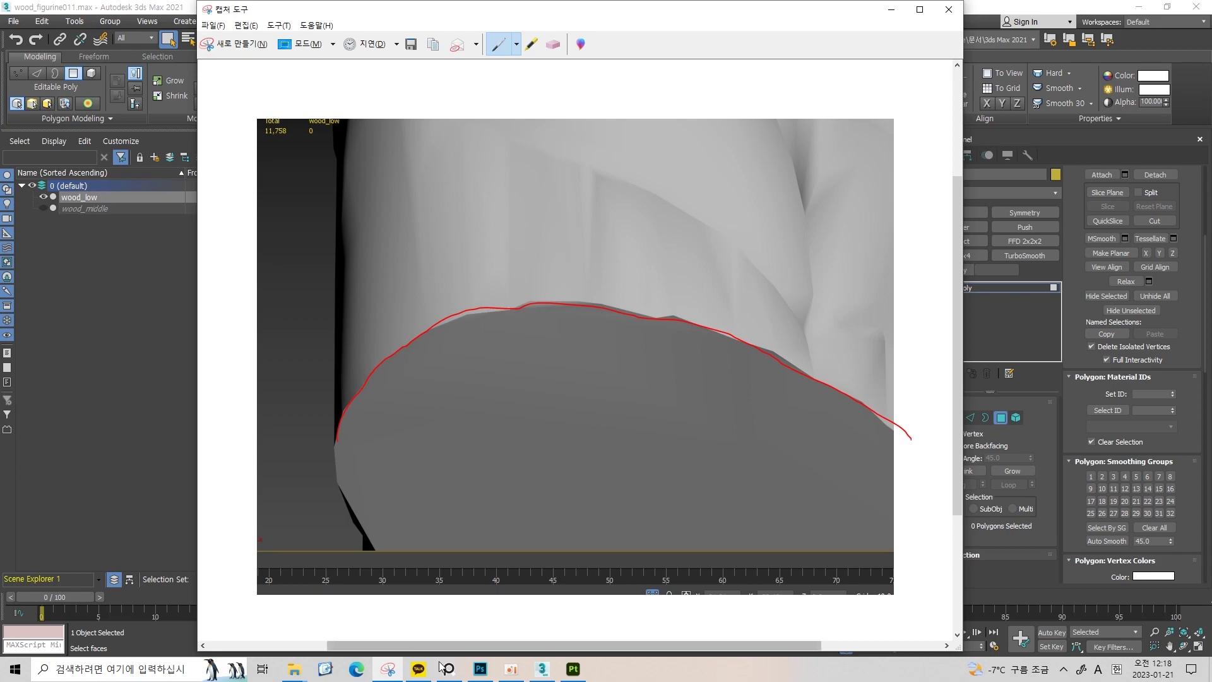
scroll(up, 3)
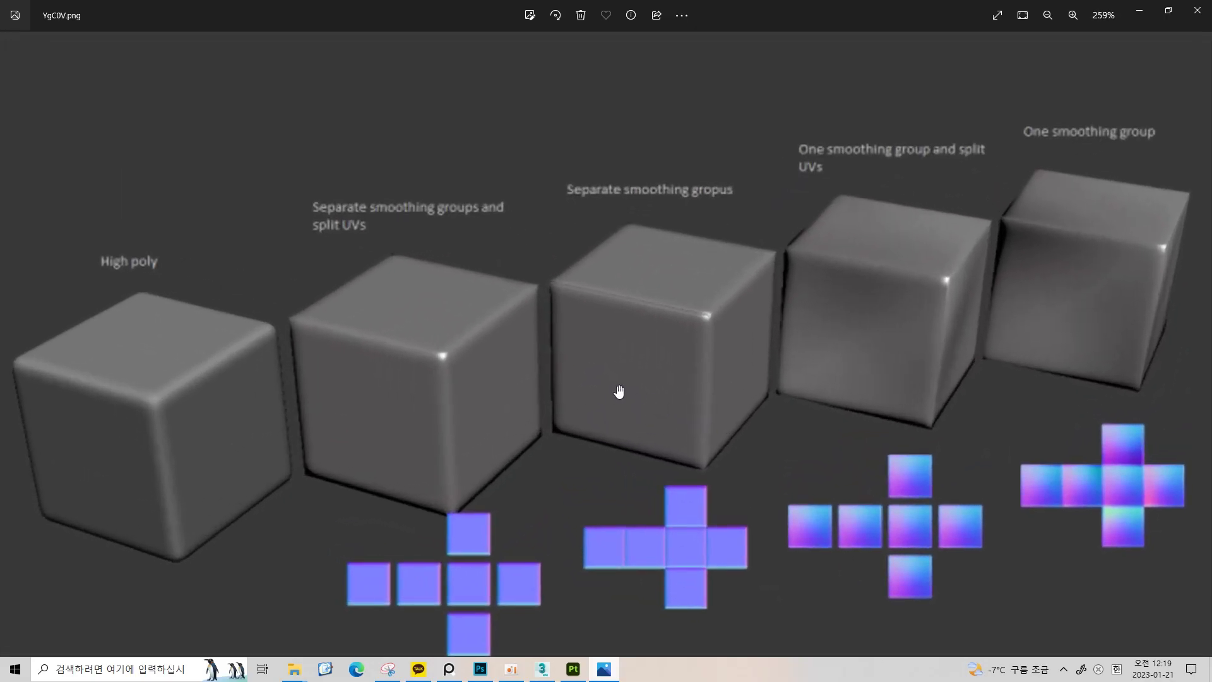
scroll(down, 3)
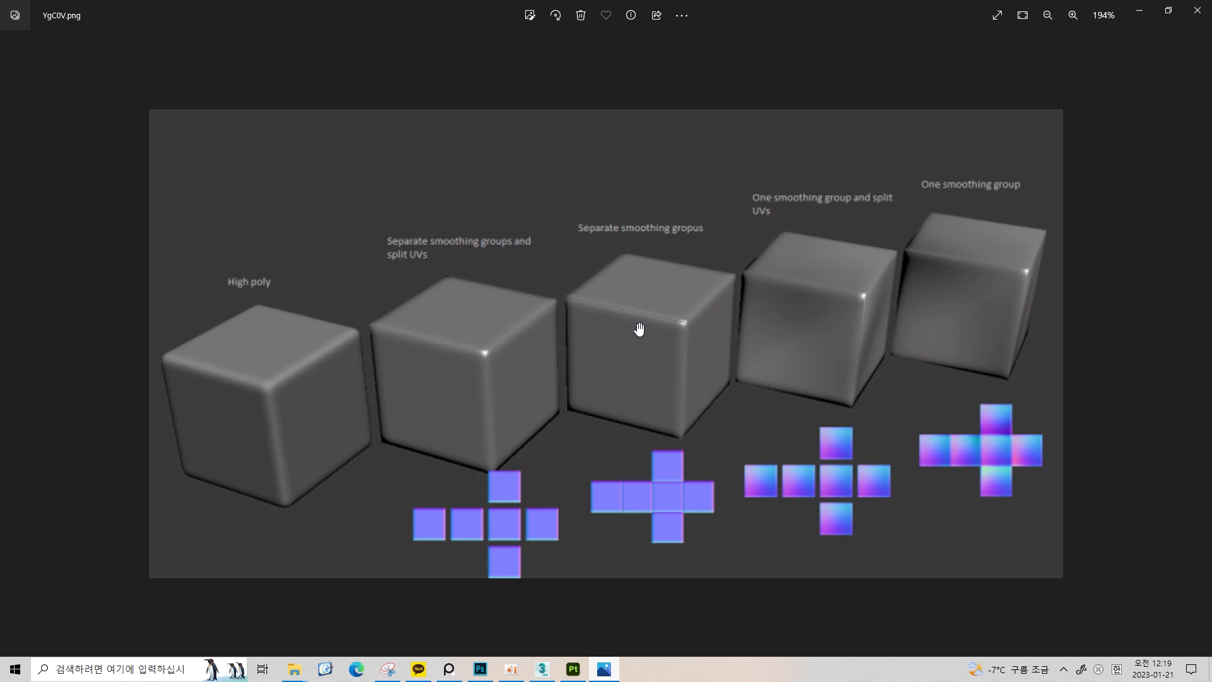
scroll(up, 3)
scroll(up, 3)
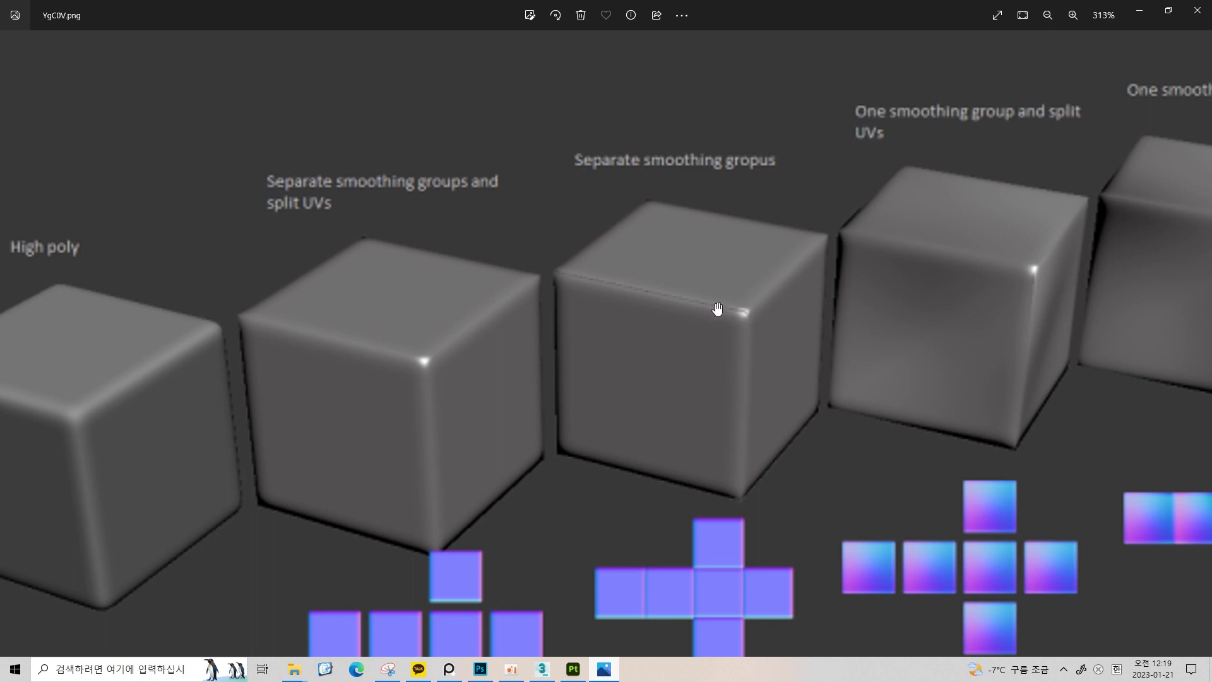
scroll(up, 3)
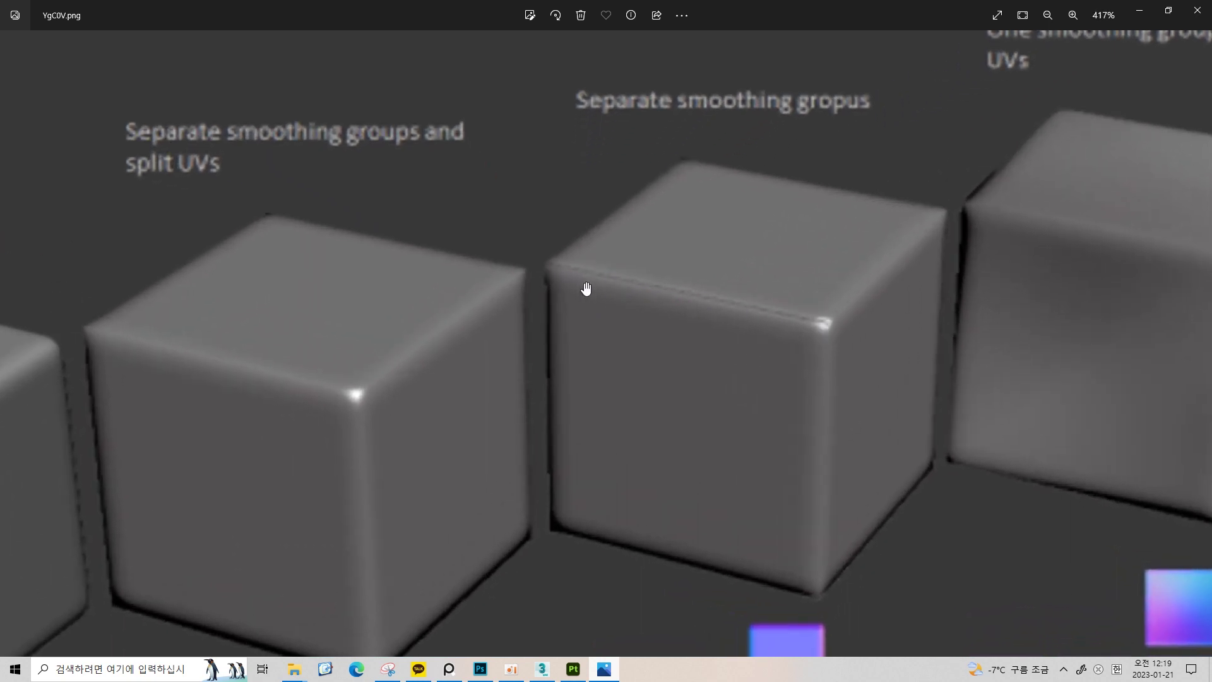
scroll(down, 3)
scroll(up, 3)
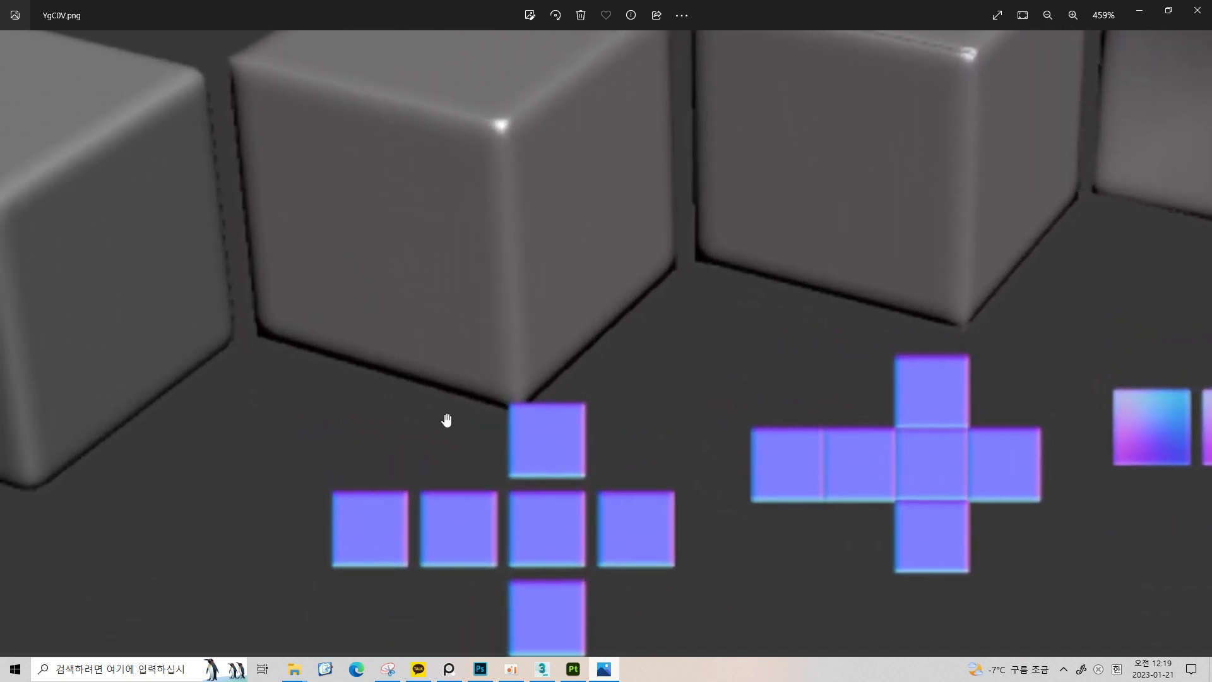
scroll(down, 3)
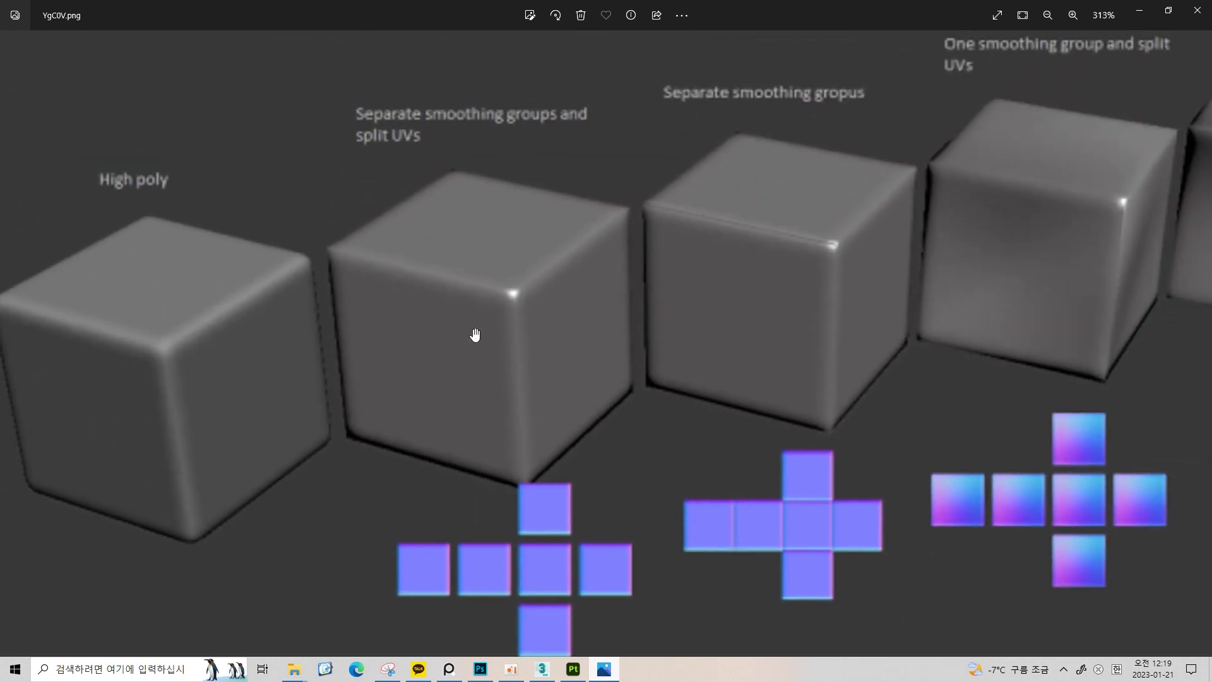
scroll(up, 3)
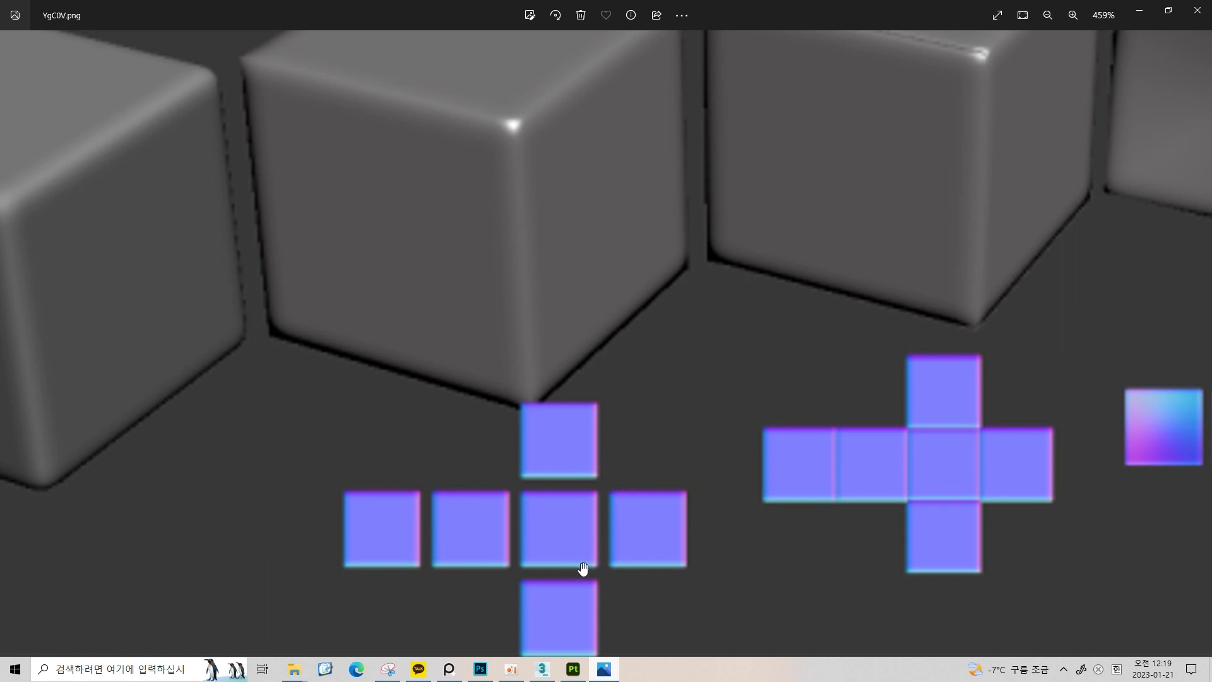
scroll(down, 3)
scroll(down, 3)
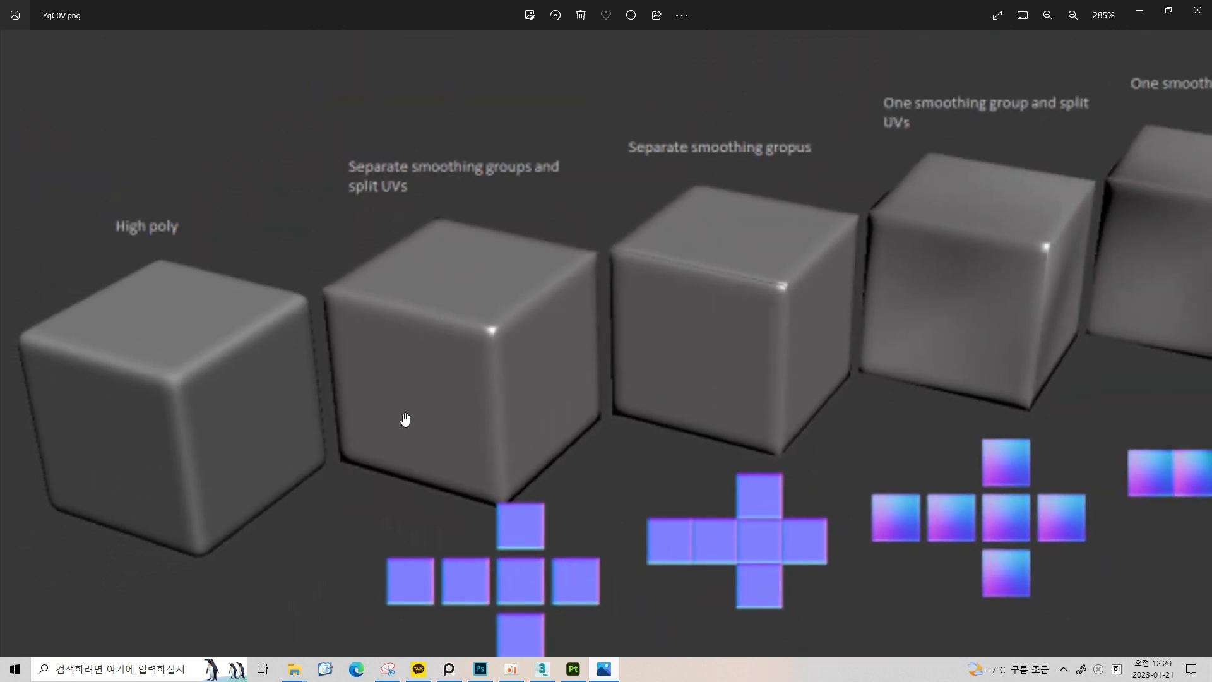
scroll(up, 3)
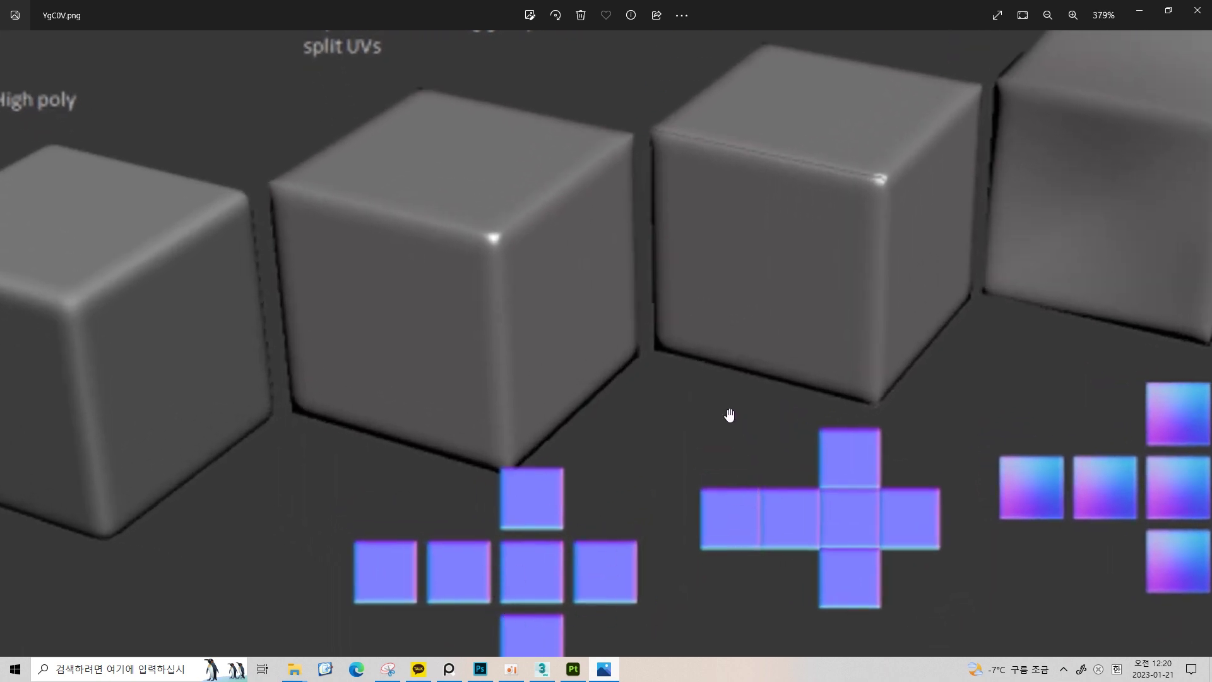
drag(288, 194, 260, 266)
scroll(down, 3)
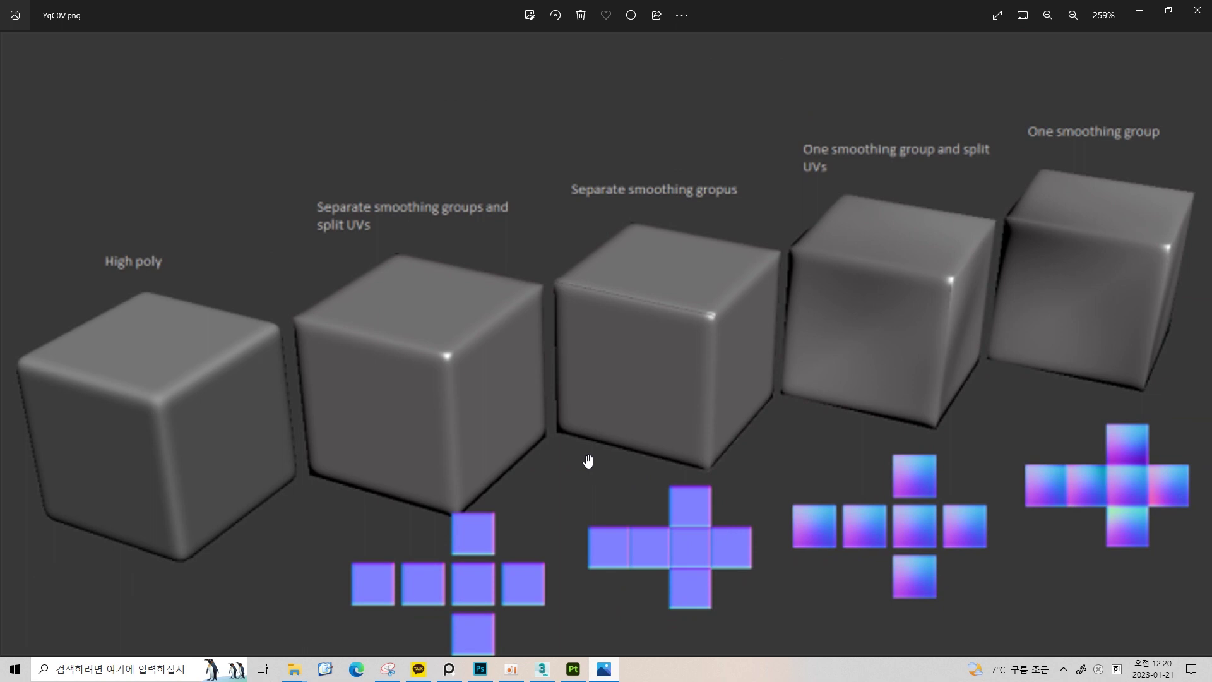
scroll(up, 3)
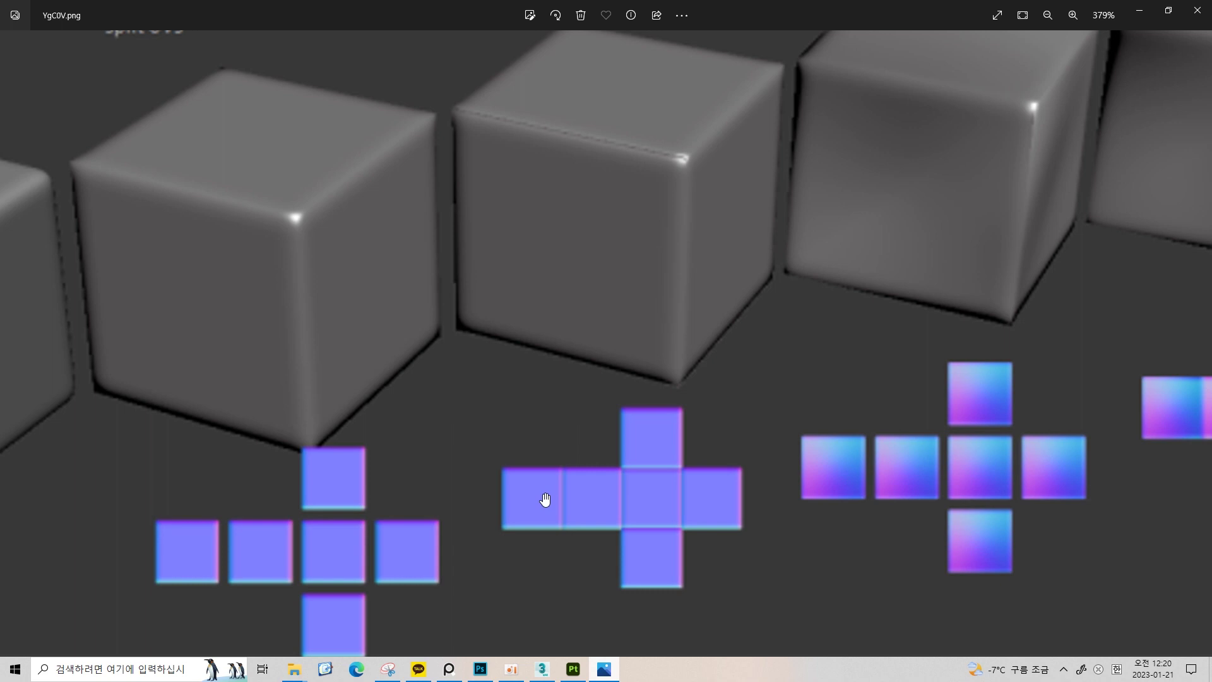
scroll(up, 3)
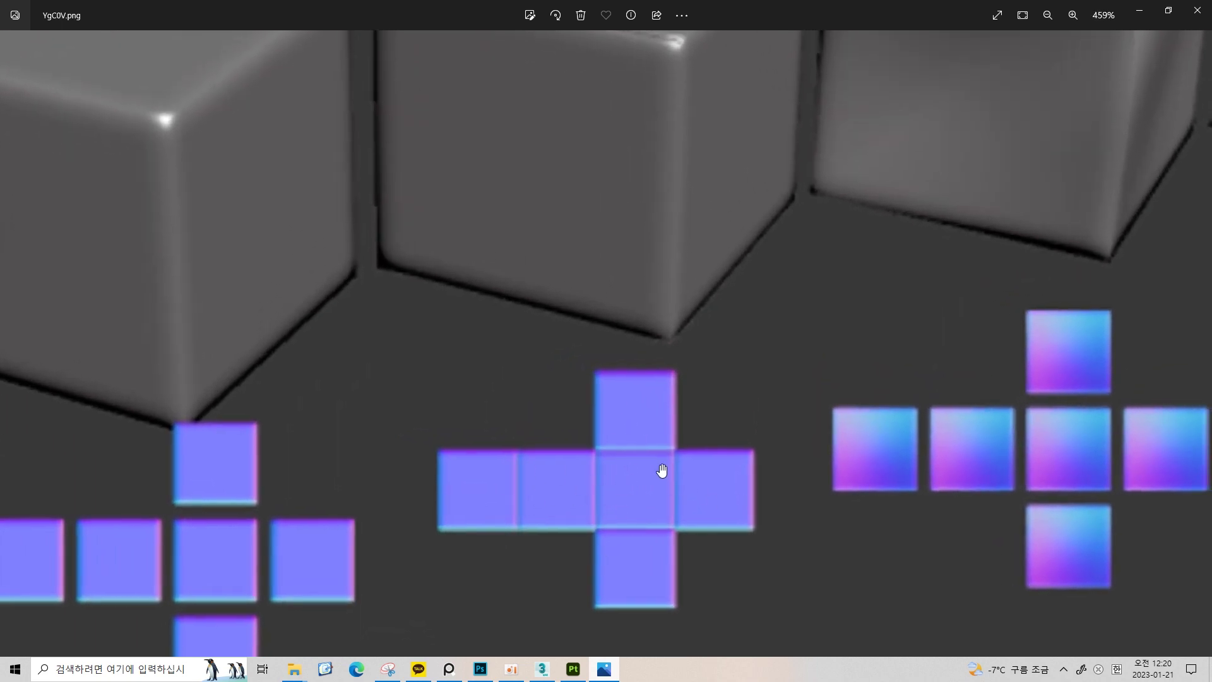
scroll(down, 3)
scroll(up, 3)
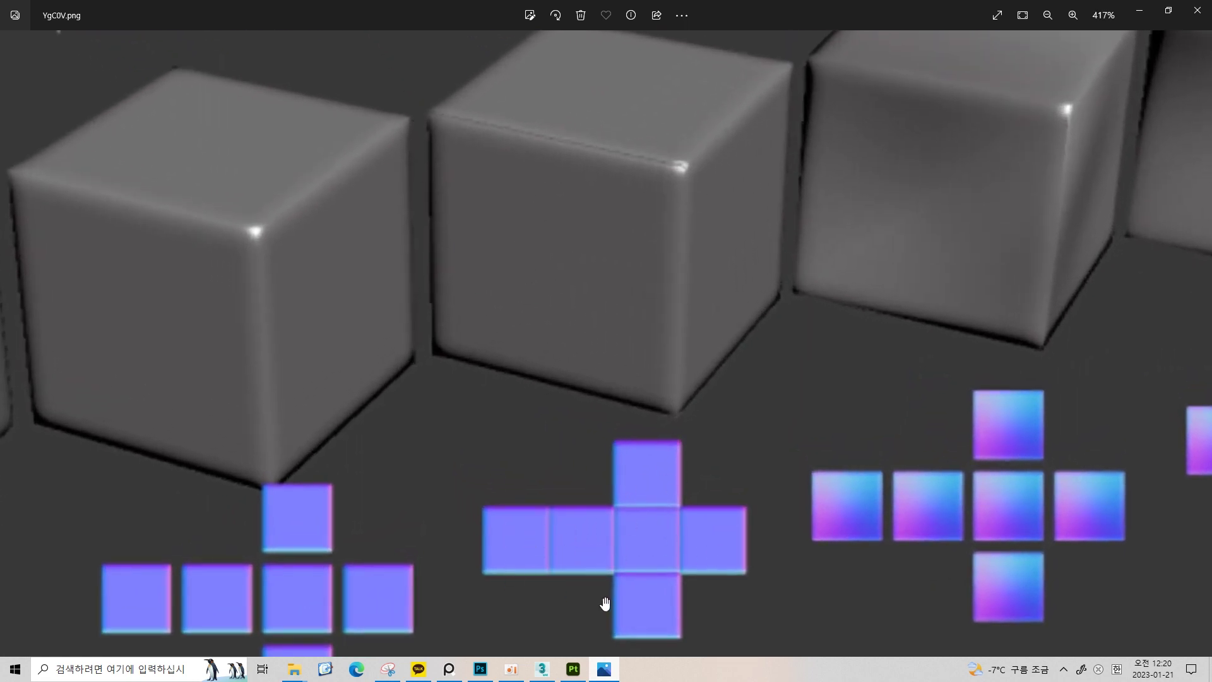
scroll(down, 3)
scroll(down, 3)
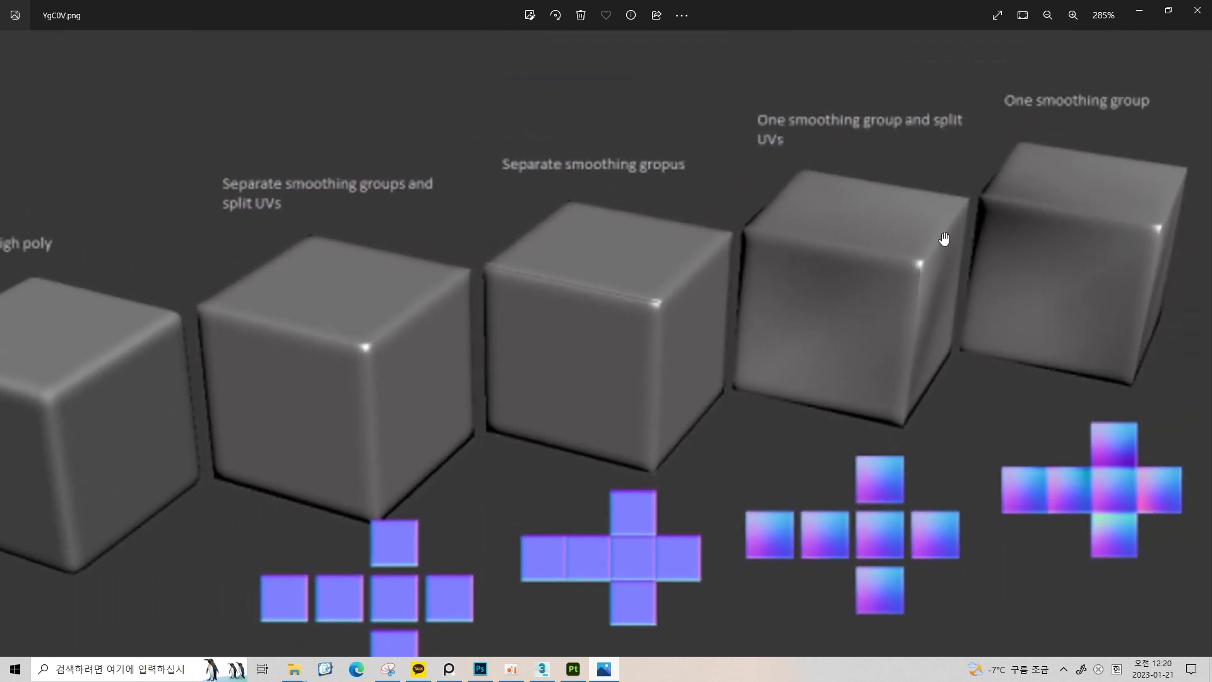
scroll(up, 3)
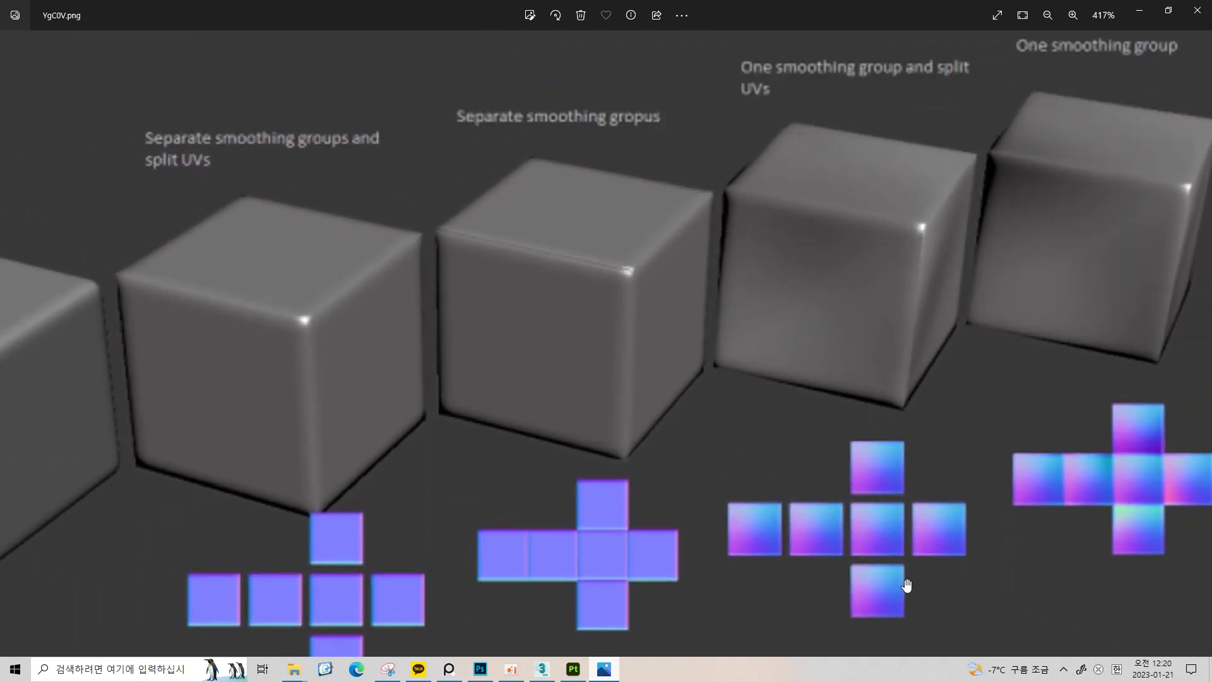
scroll(up, 3)
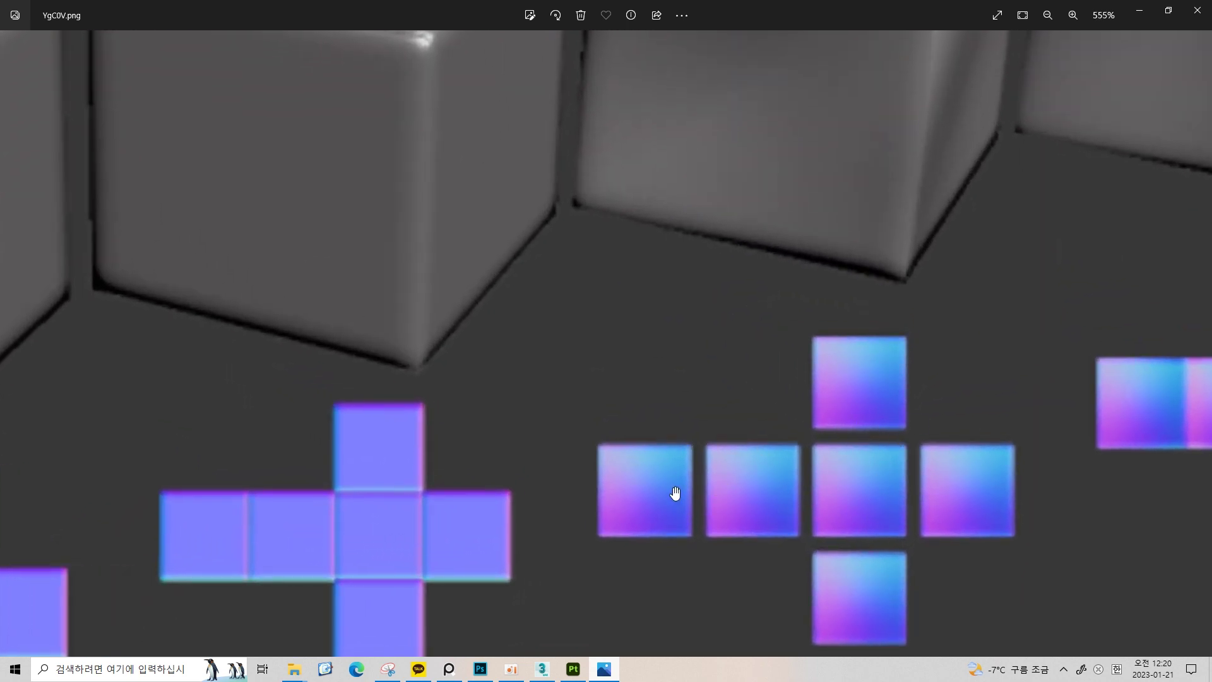
scroll(down, 3)
scroll(down, 3)
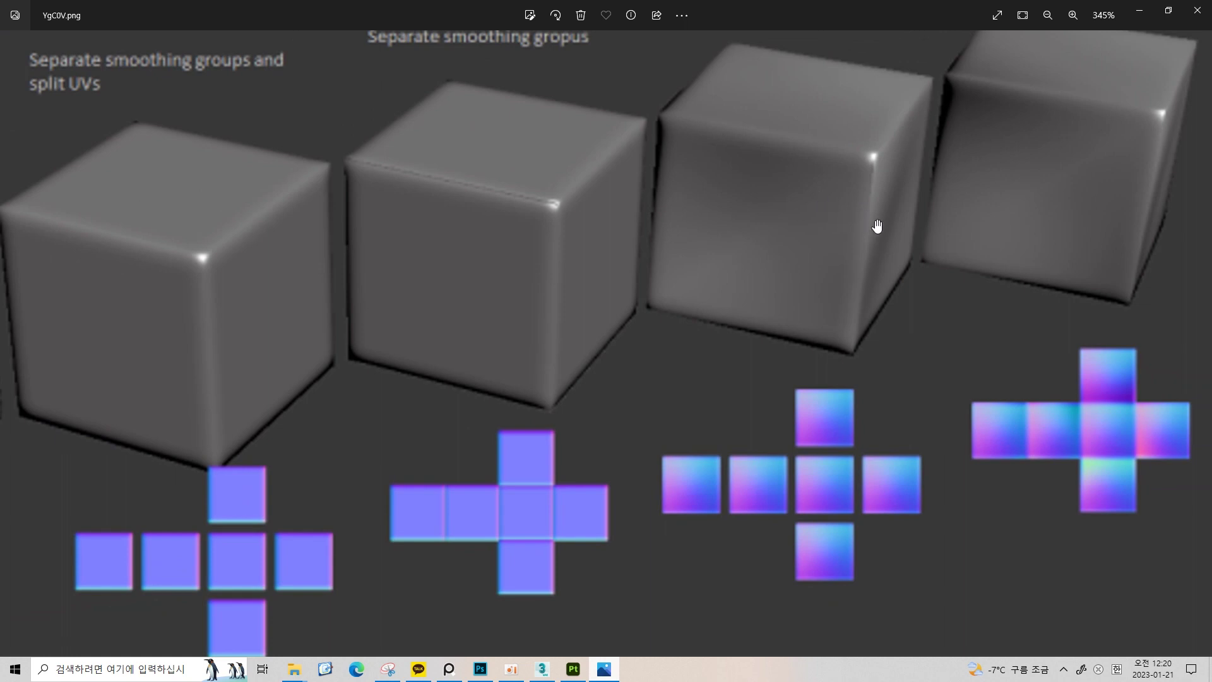
scroll(down, 3)
scroll(down, 3)
scroll(down, 3)
scroll(up, 3)
scroll(up, 3)
drag(684, 188, 669, 144)
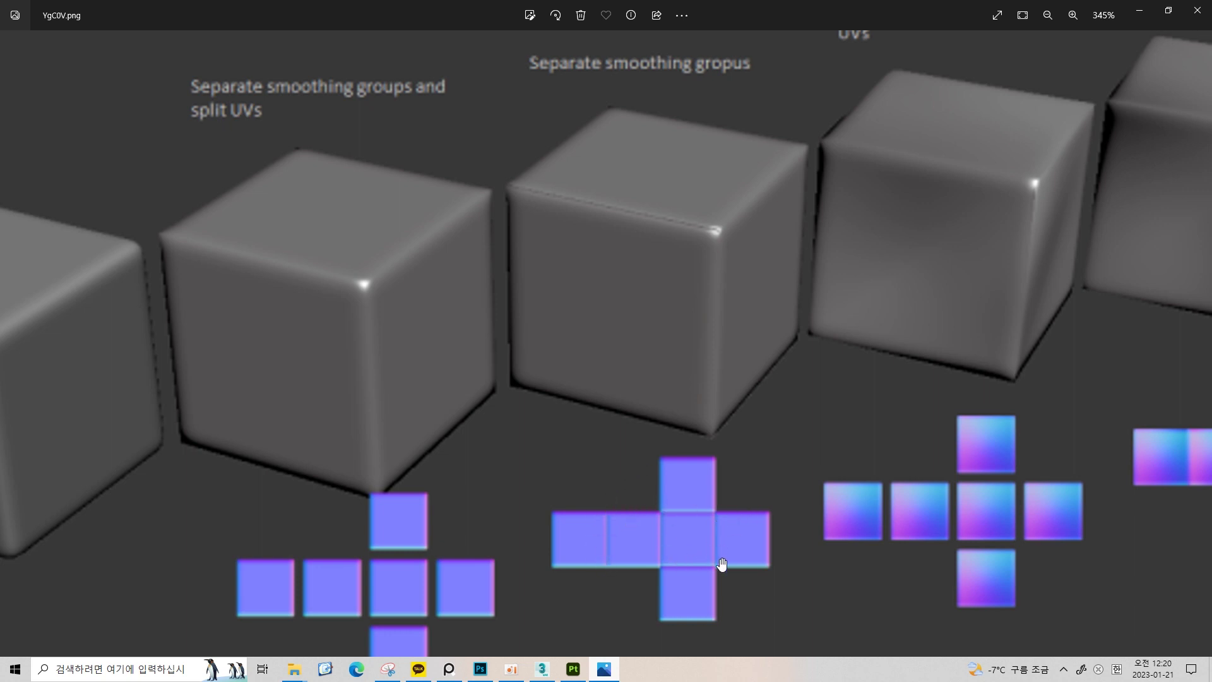
drag(659, 527, 677, 514)
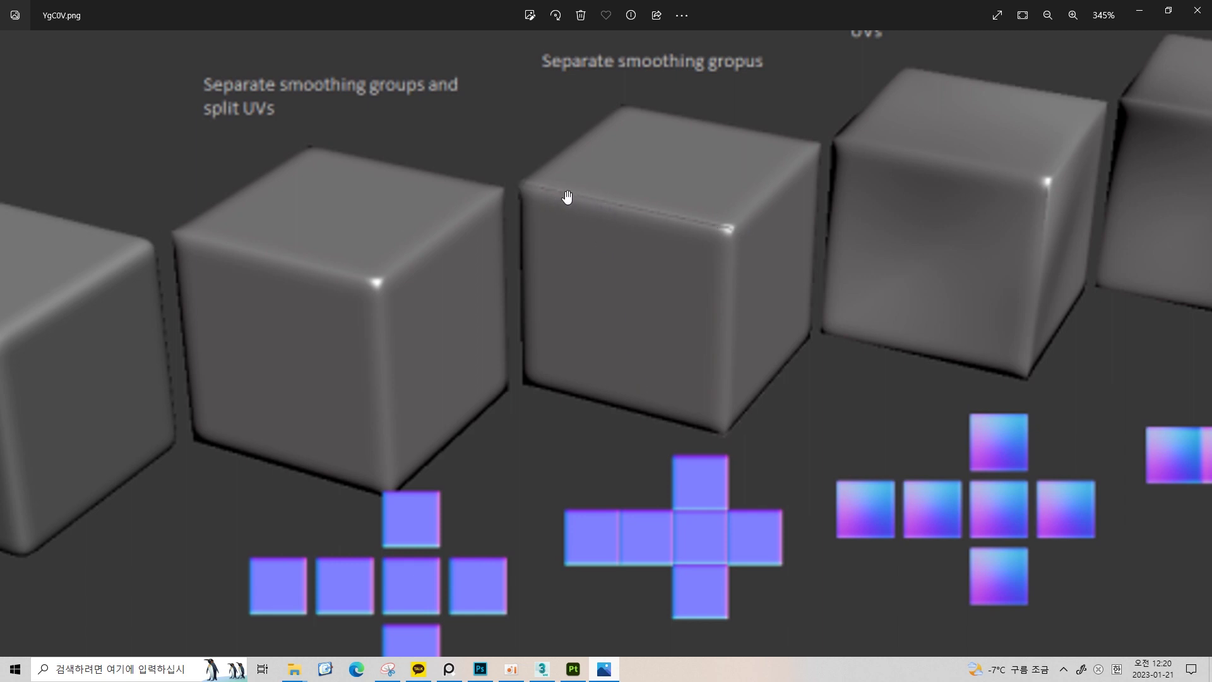
drag(645, 433, 648, 457)
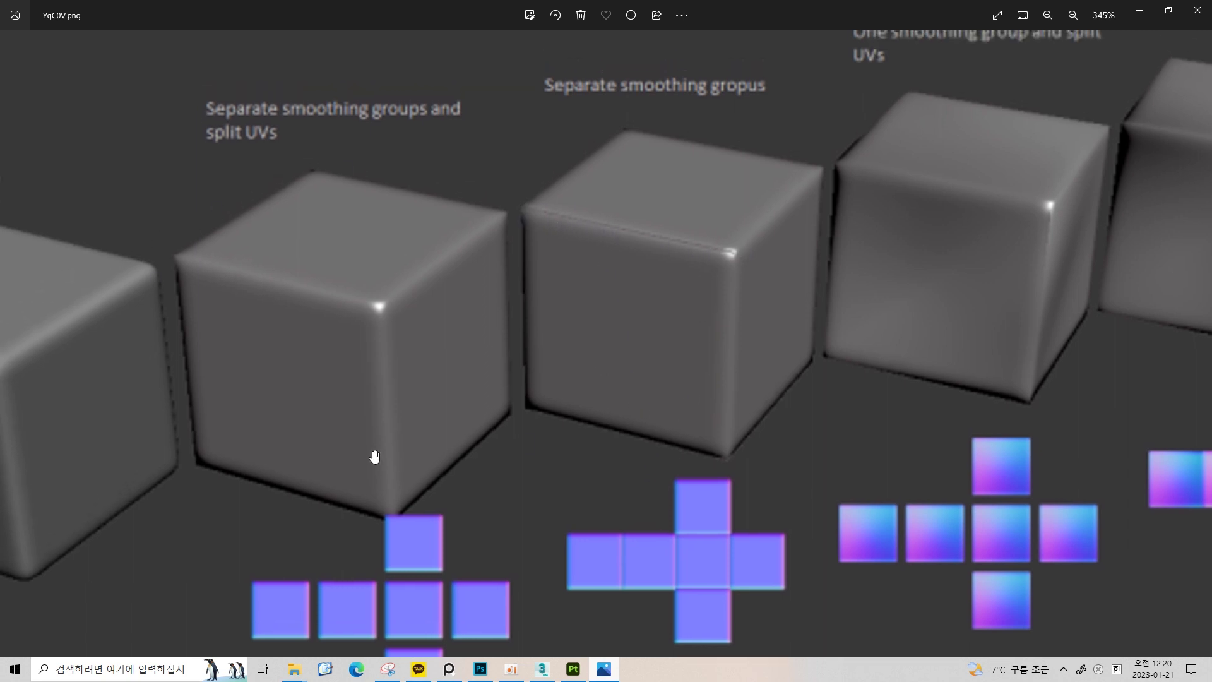
scroll(down, 3)
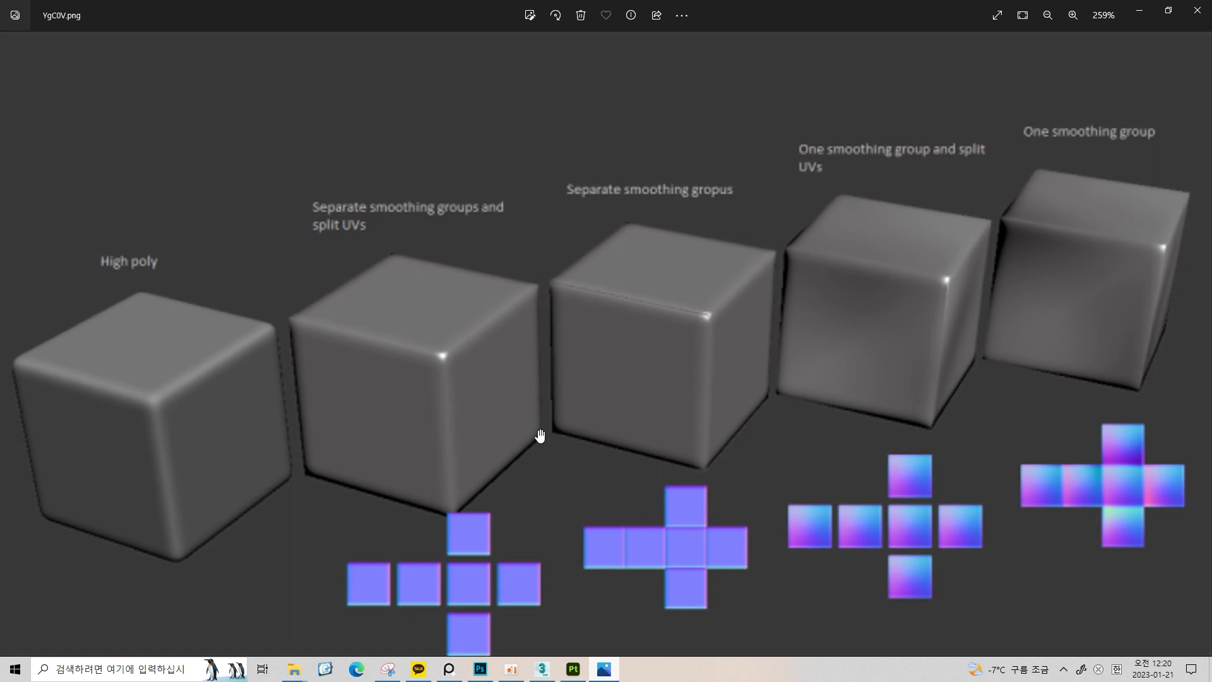
scroll(up, 3)
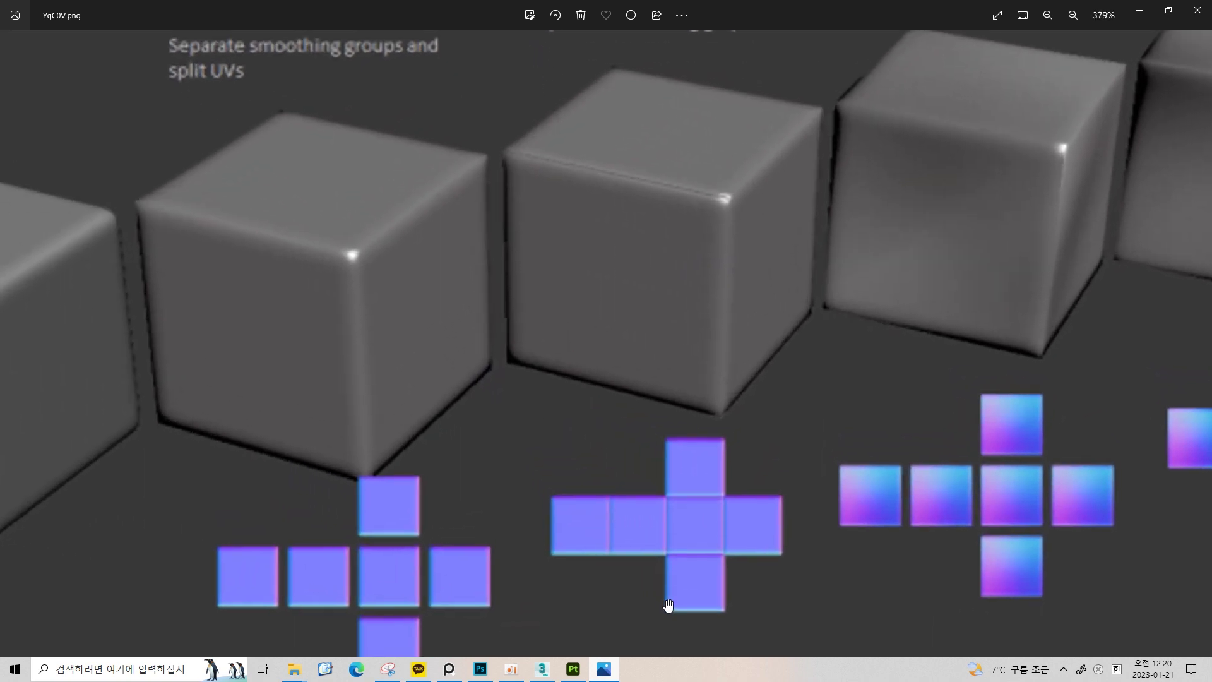
scroll(down, 3)
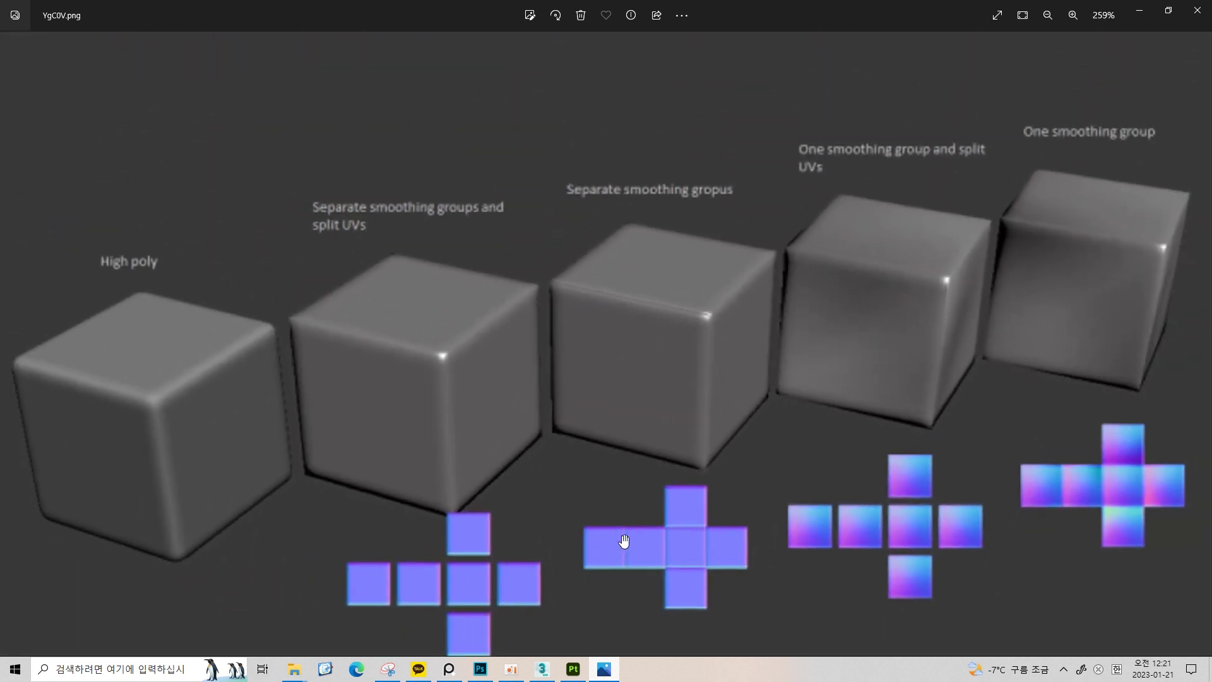
scroll(up, 3)
drag(685, 571, 749, 468)
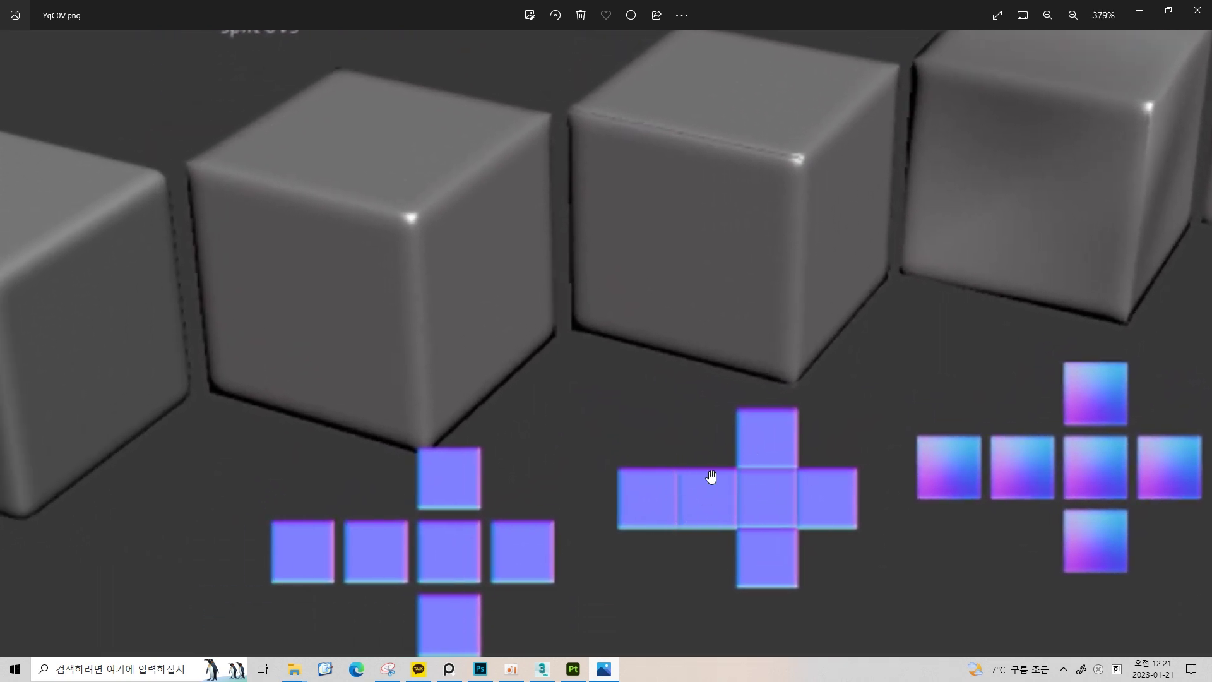
drag(627, 377, 699, 377)
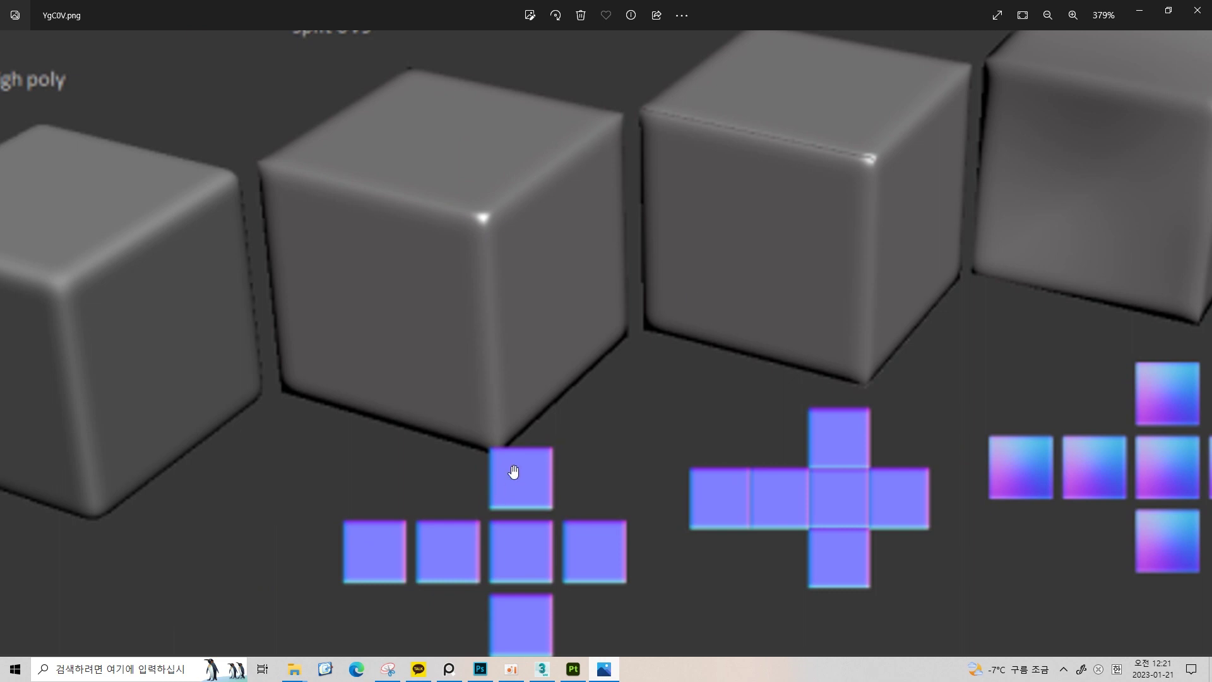
drag(476, 298, 493, 373)
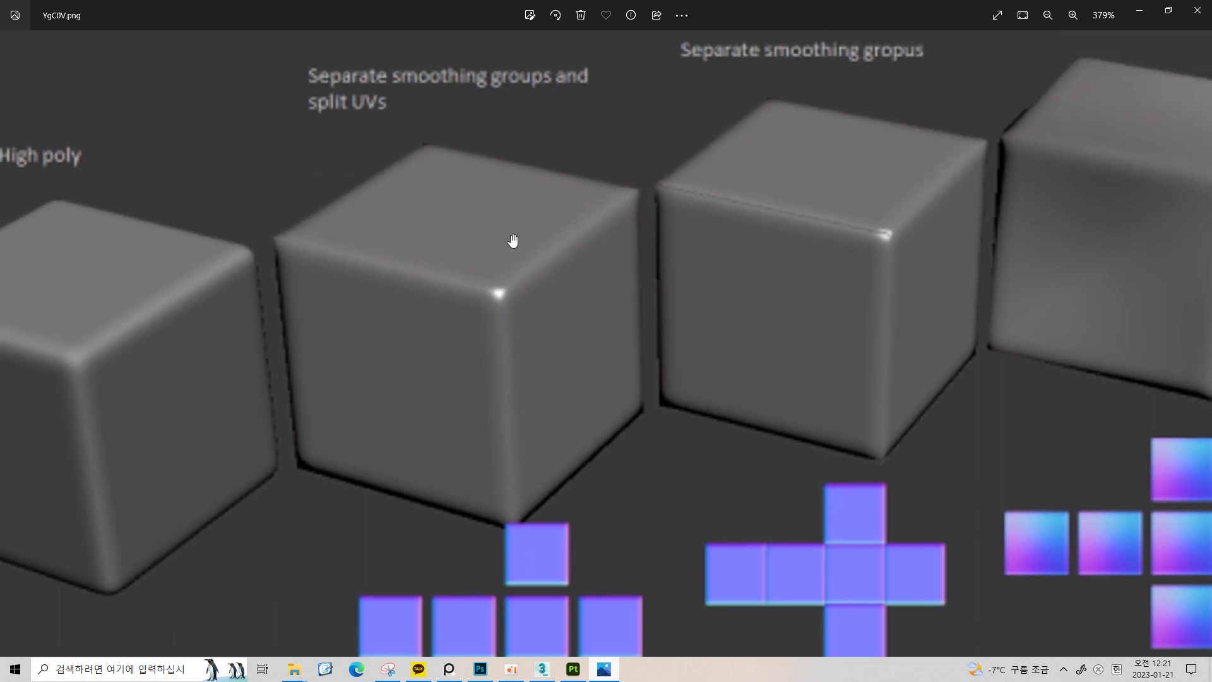
scroll(down, 3)
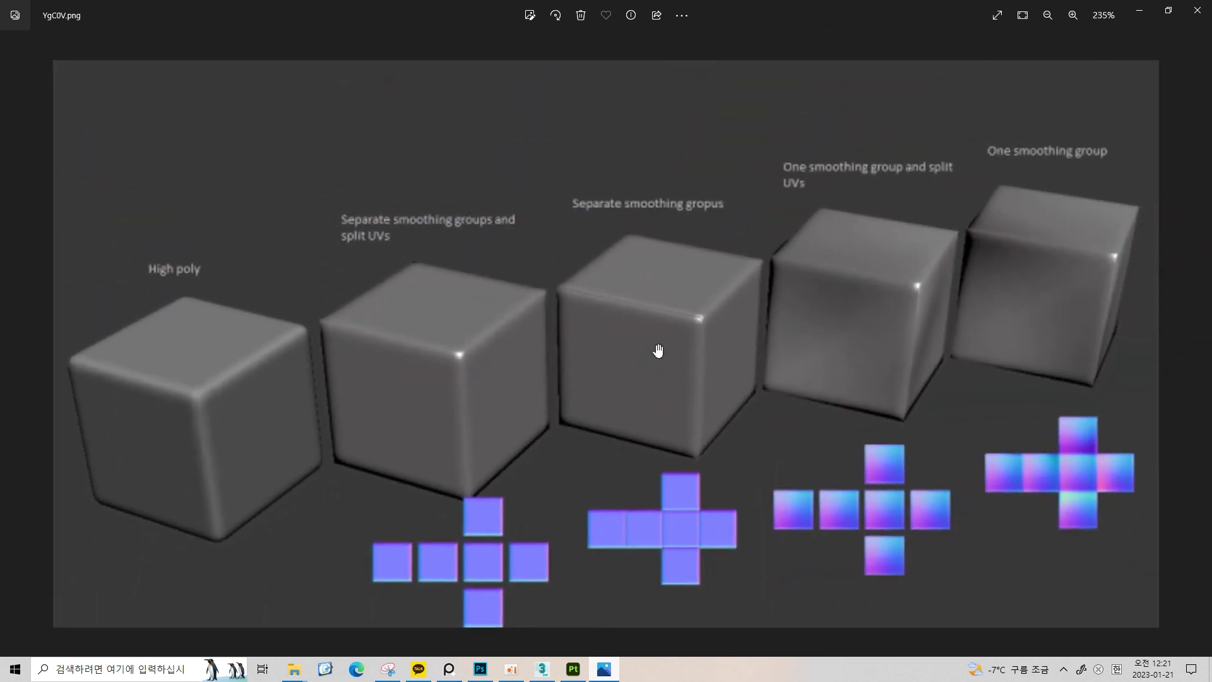
scroll(up, 3)
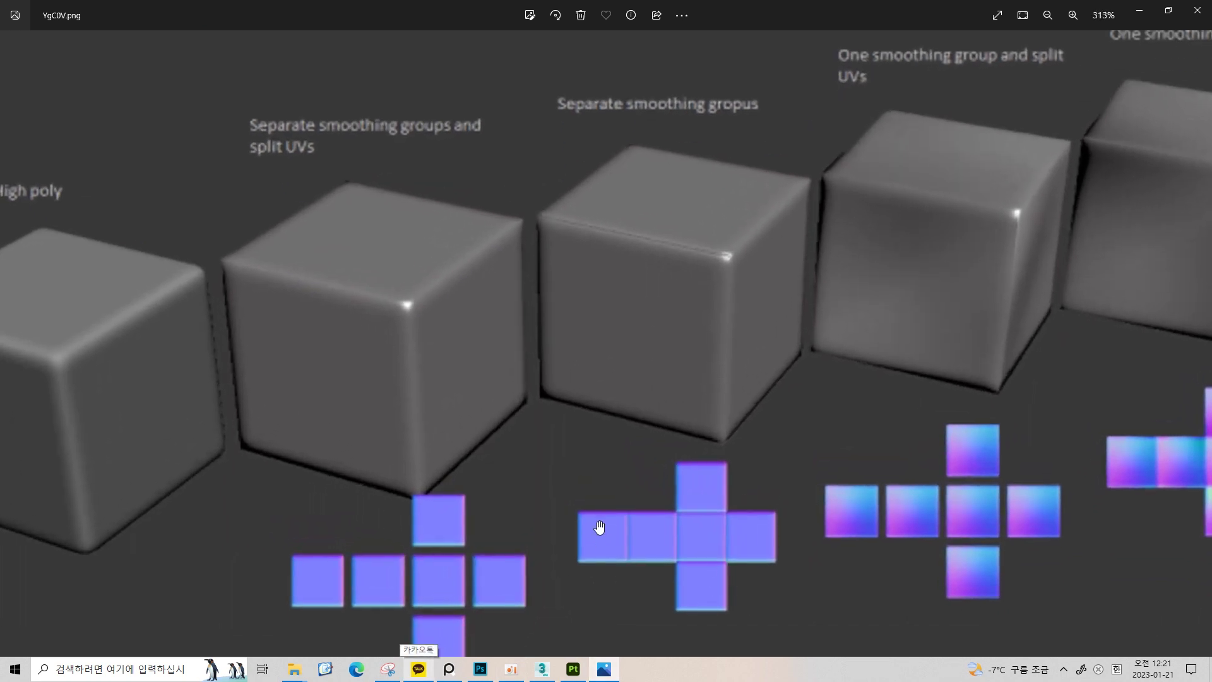
scroll(up, 3)
scroll(up, 3)
scroll(down, 3)
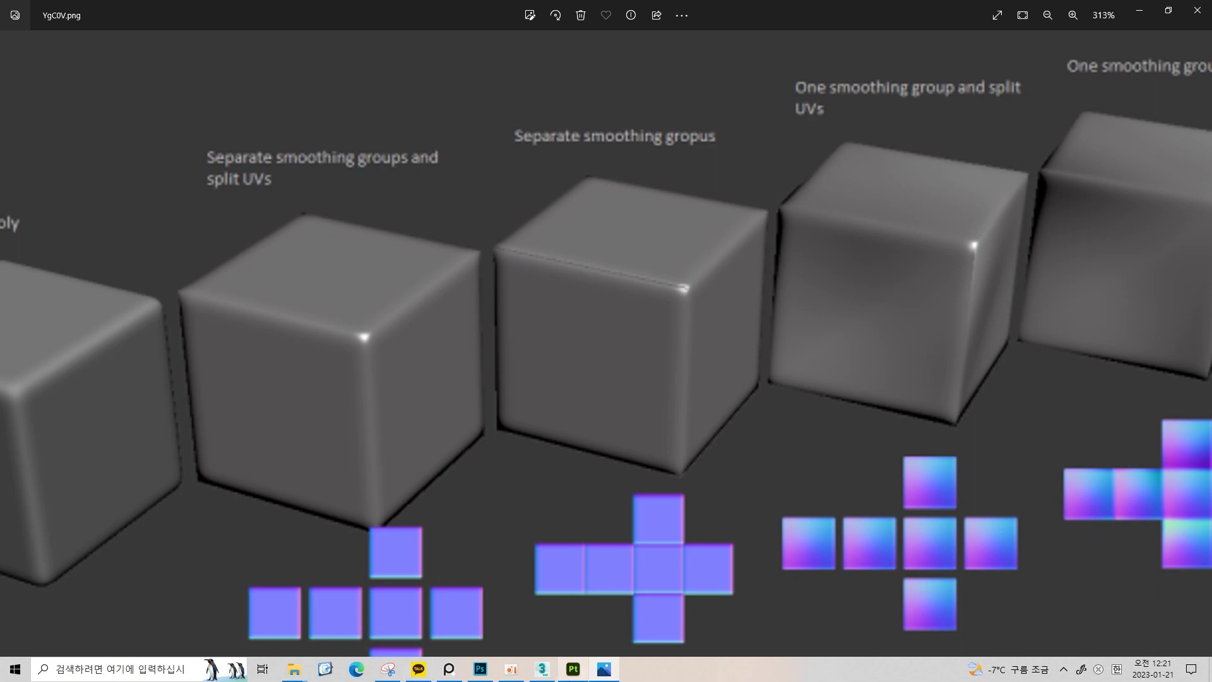
click(573, 669)
click(541, 671)
Orbit to the figurine's base and select a single triangle on the cap
drag(628, 482, 661, 238)
click(655, 299)
drag(655, 298, 660, 273)
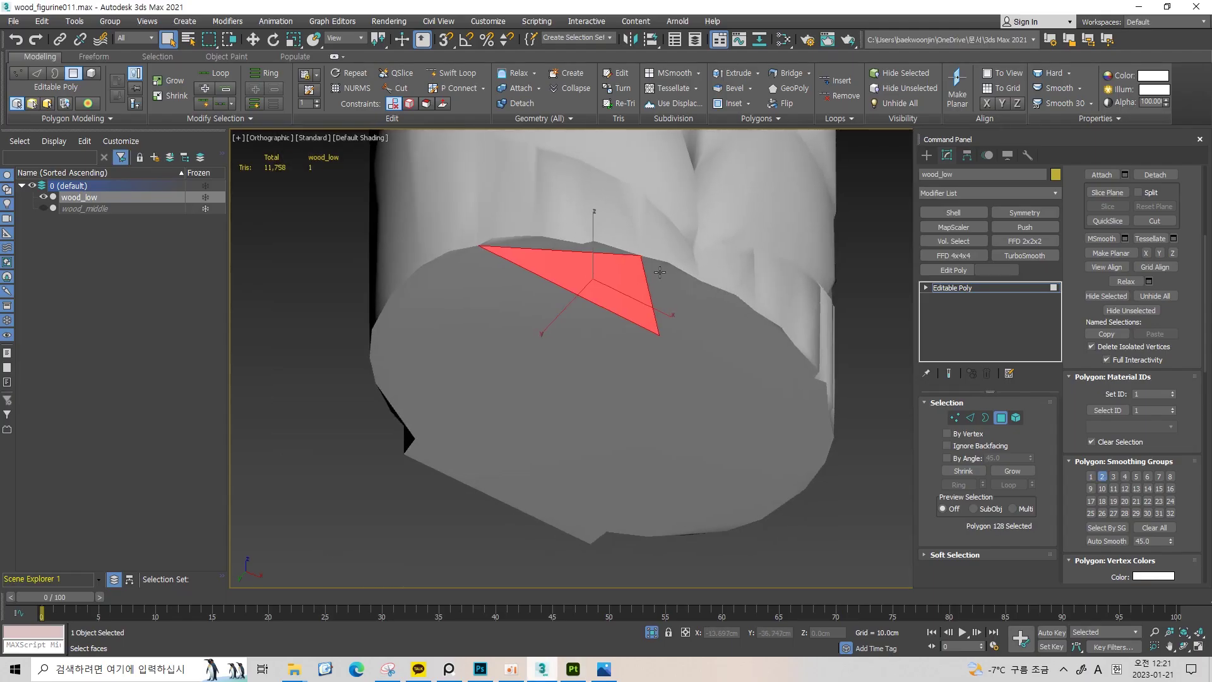
click(659, 272)
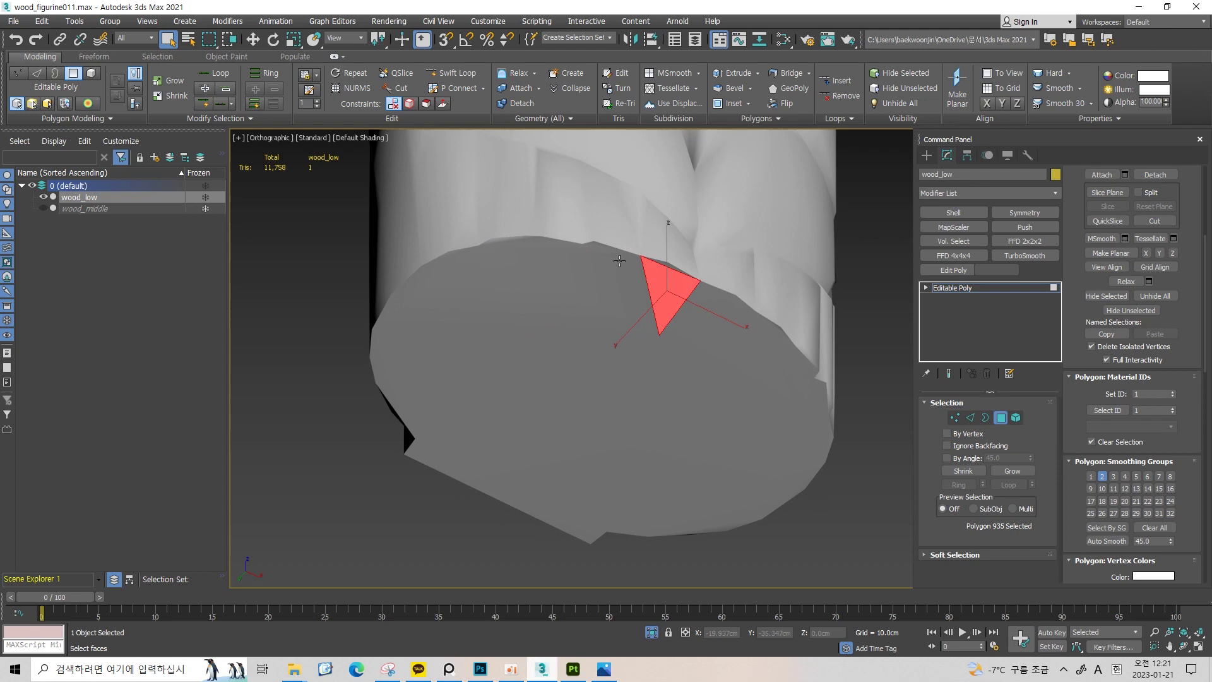
double_click(621, 262)
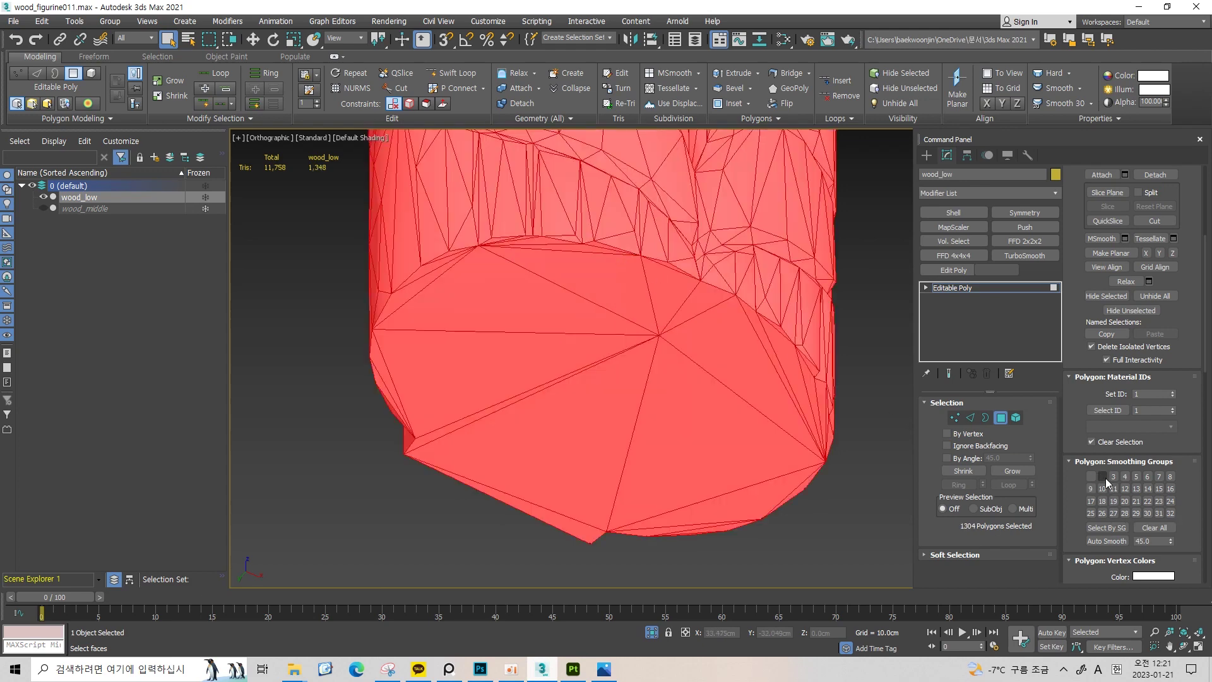
click(848, 523)
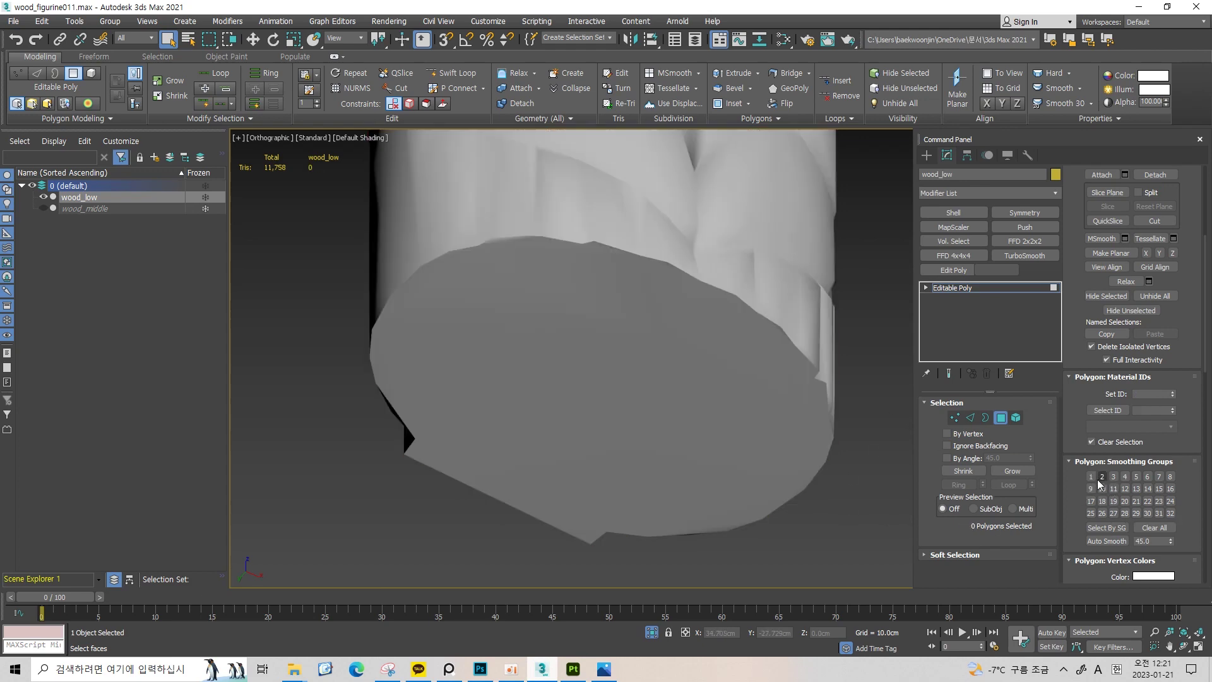
drag(669, 339, 707, 354)
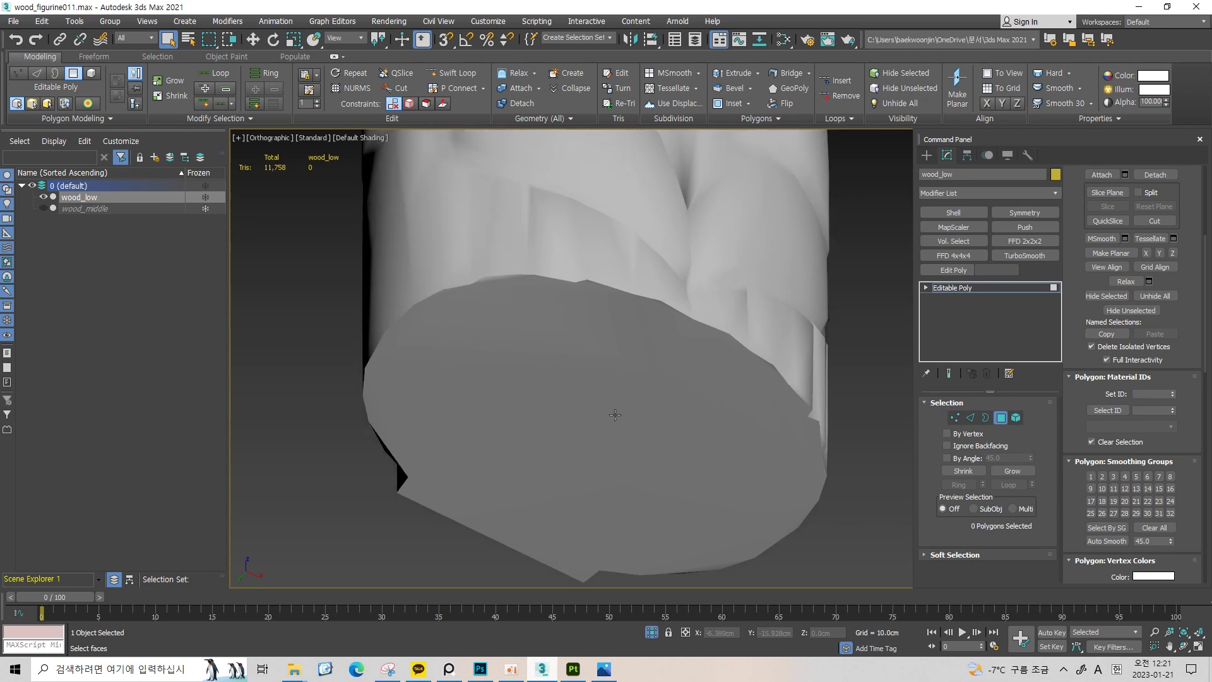
double_click(777, 466)
click(785, 374)
drag(784, 374, 788, 379)
Add Unwrap UVW to wood_low and open the UV layout editor
key(u)
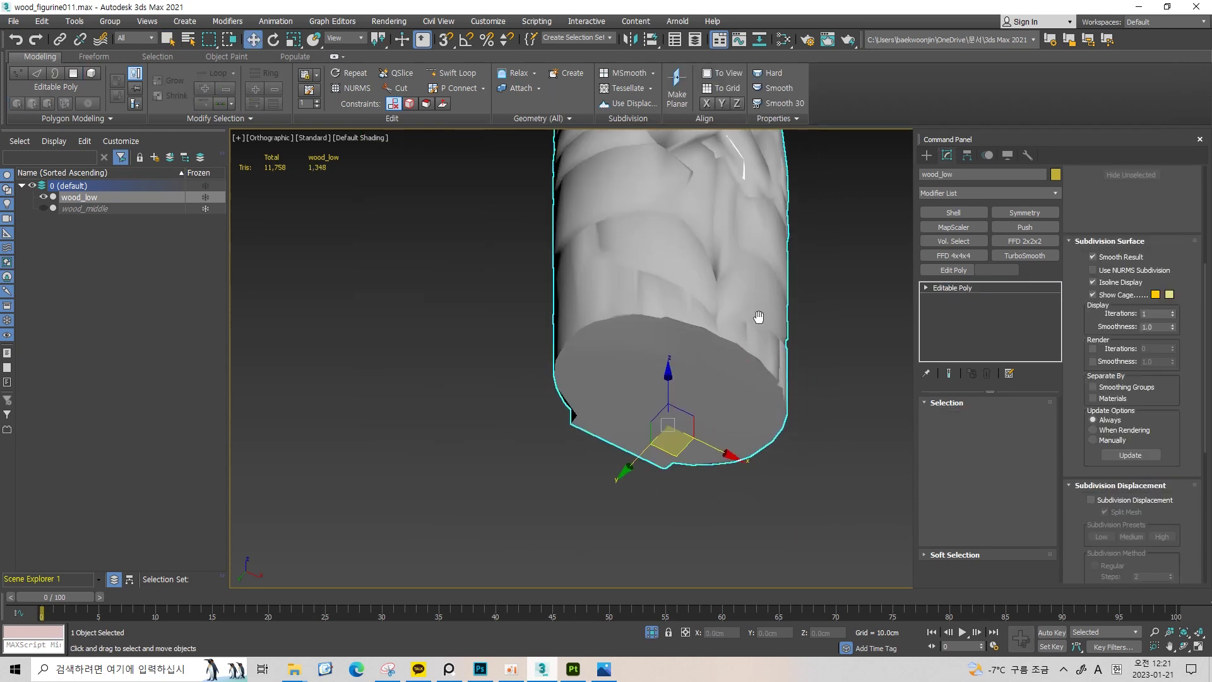
scroll(up, 3)
key(3)
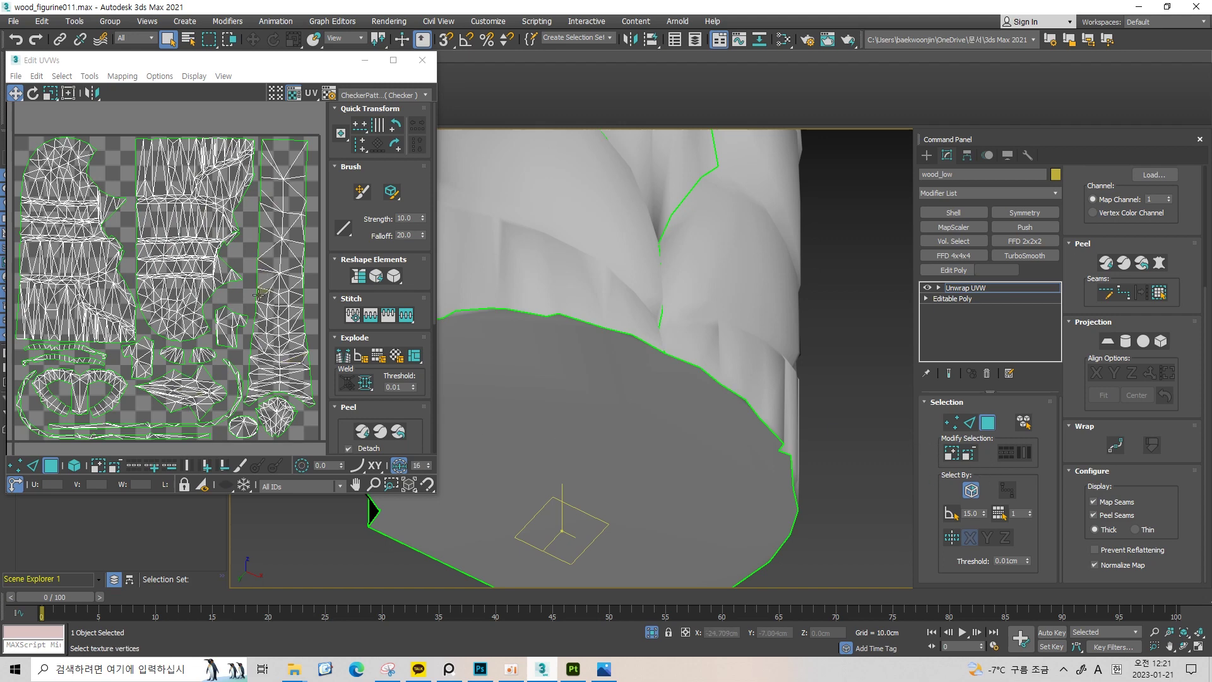
drag(259, 329, 257, 311)
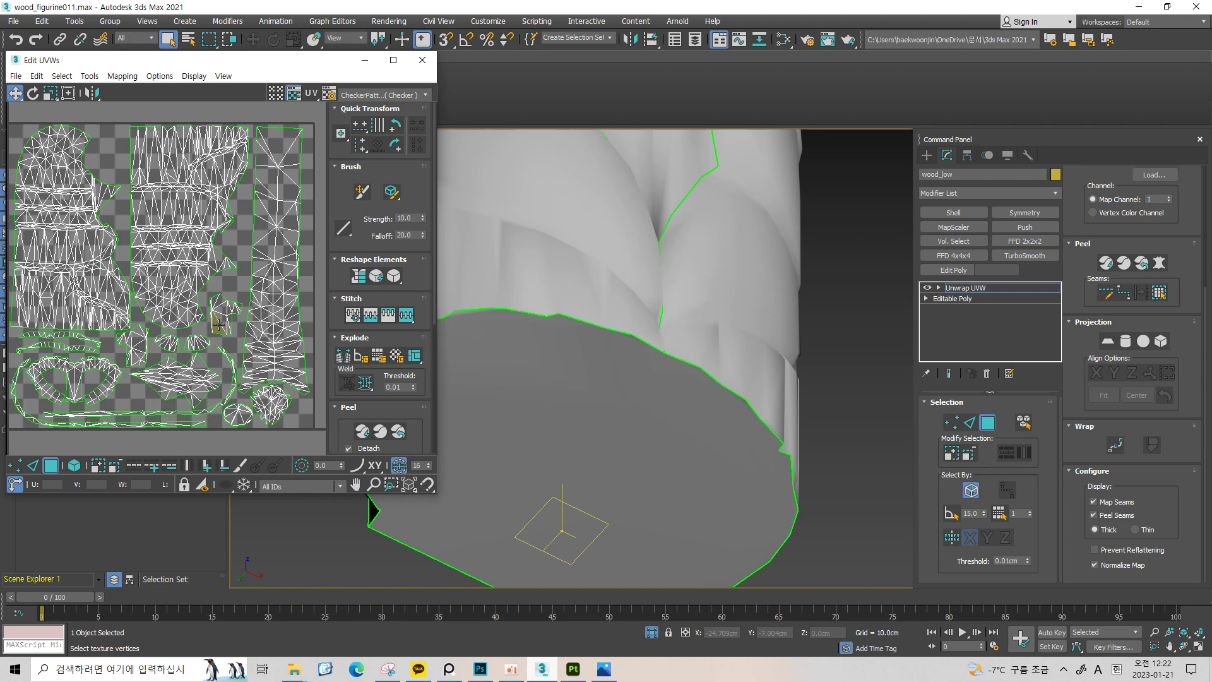
drag(218, 325, 236, 333)
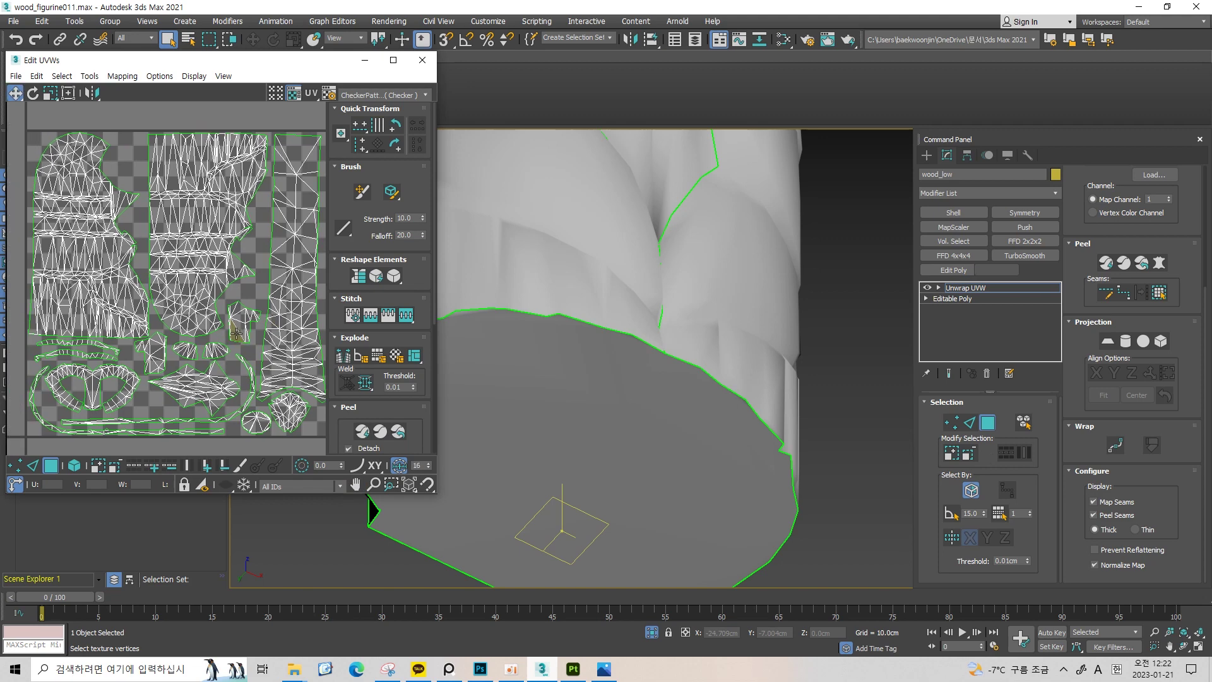
scroll(down, 3)
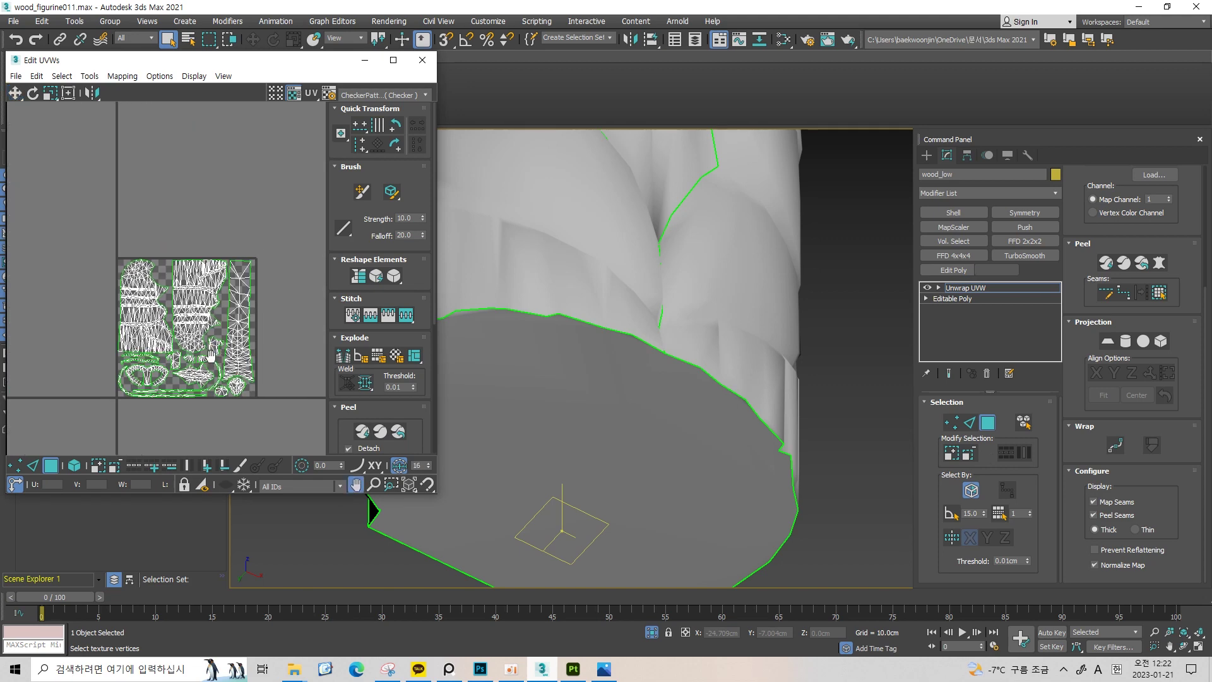
scroll(up, 3)
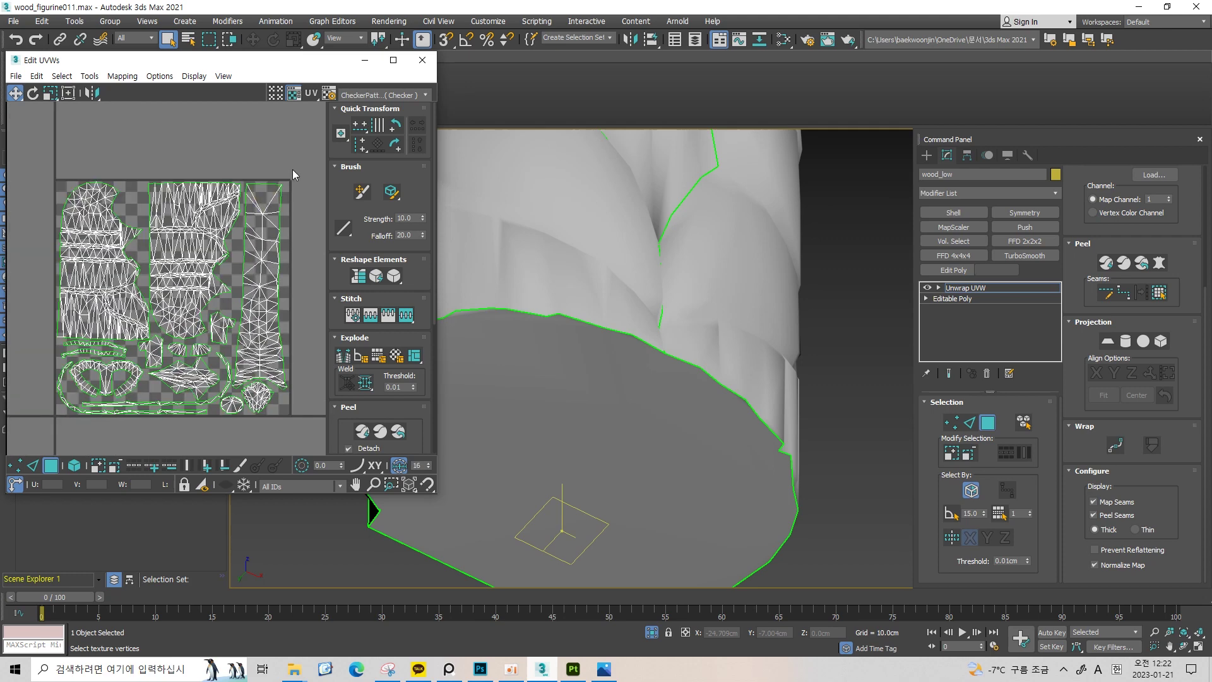
drag(293, 169, 101, 410)
click(62, 432)
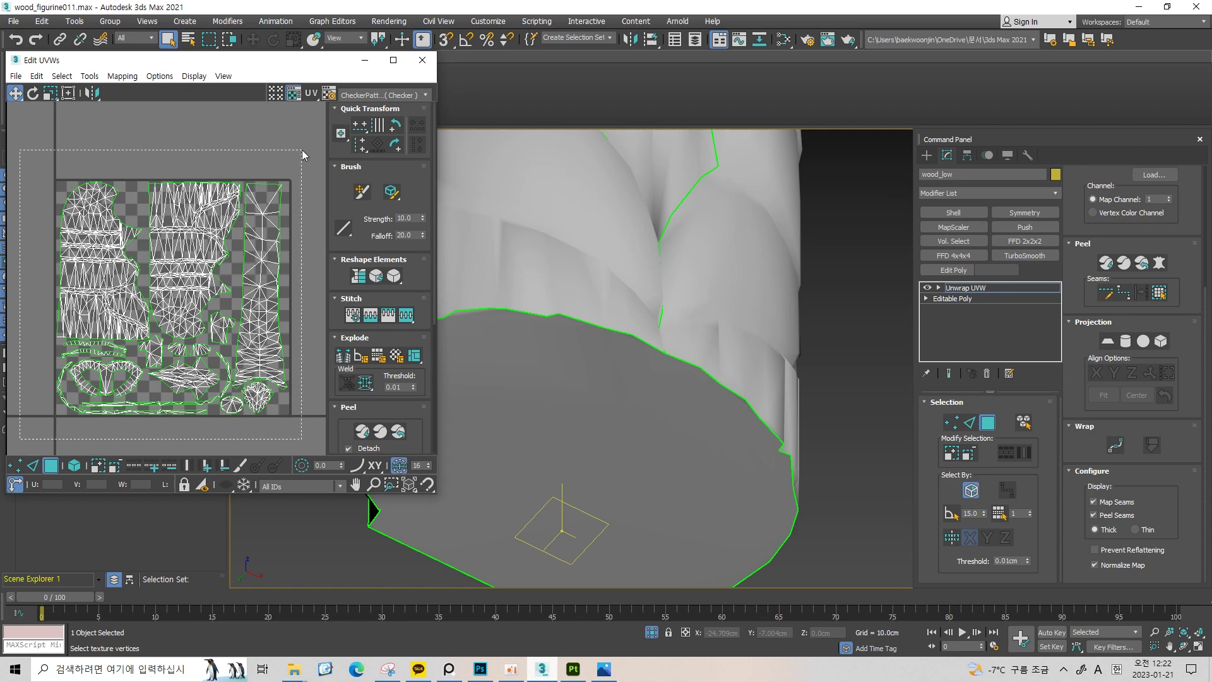
drag(242, 221, 305, 149)
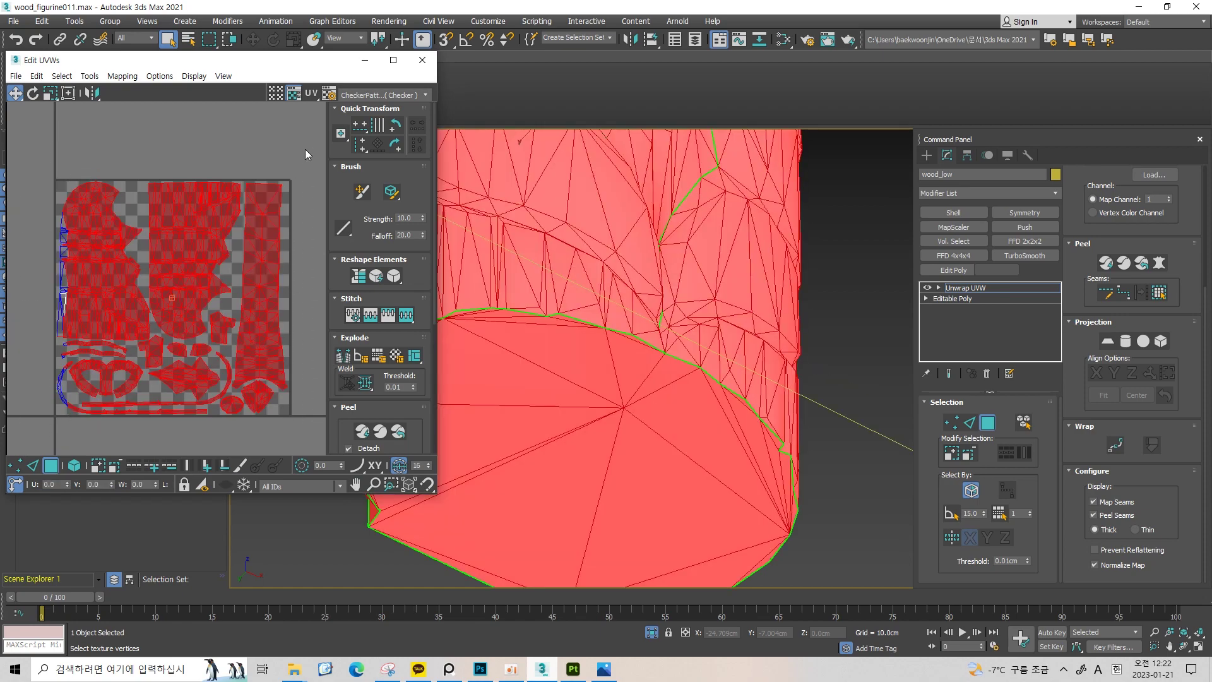
click(13, 432)
key(ctrl+a)
click(43, 449)
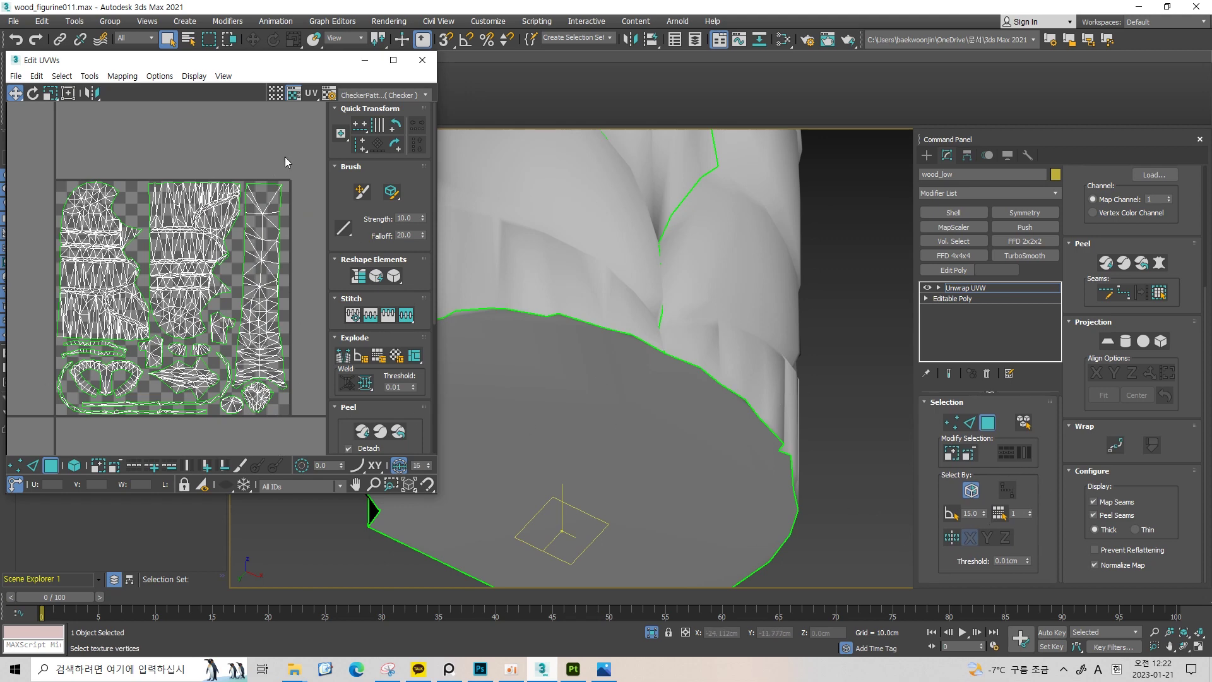
drag(285, 157, 53, 436)
click(53, 436)
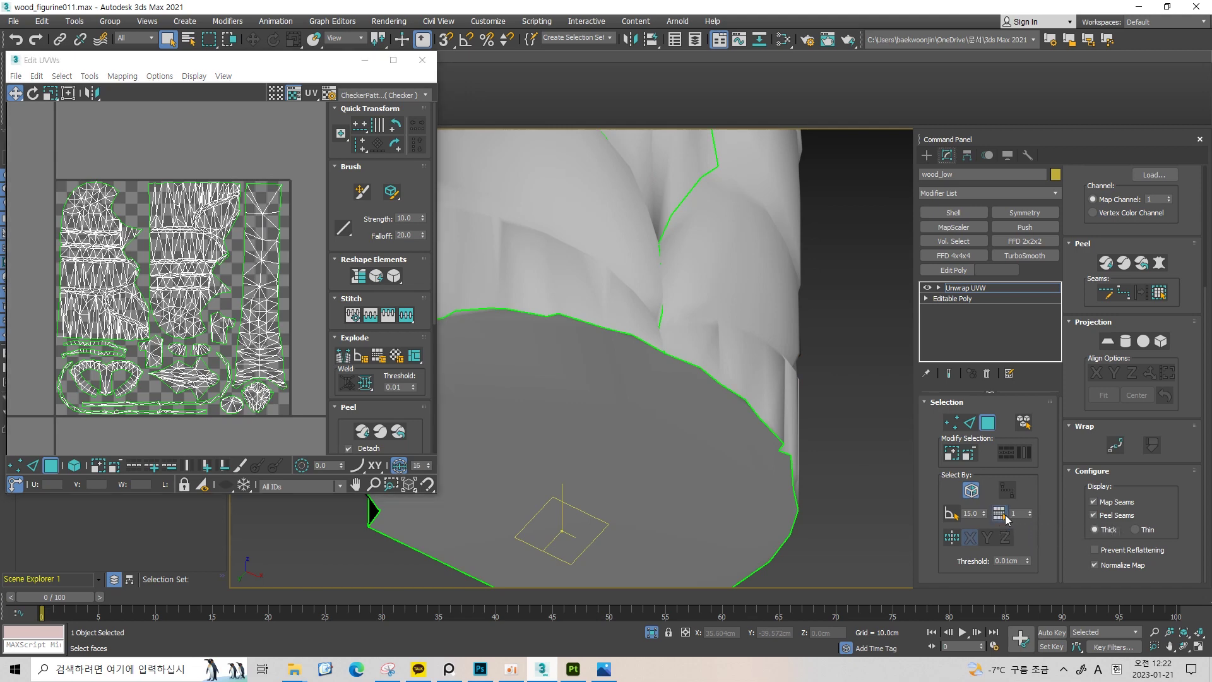
Select wood_low's faces by smoothing groups 1 and 2 to check the bottom cap
click(1006, 517)
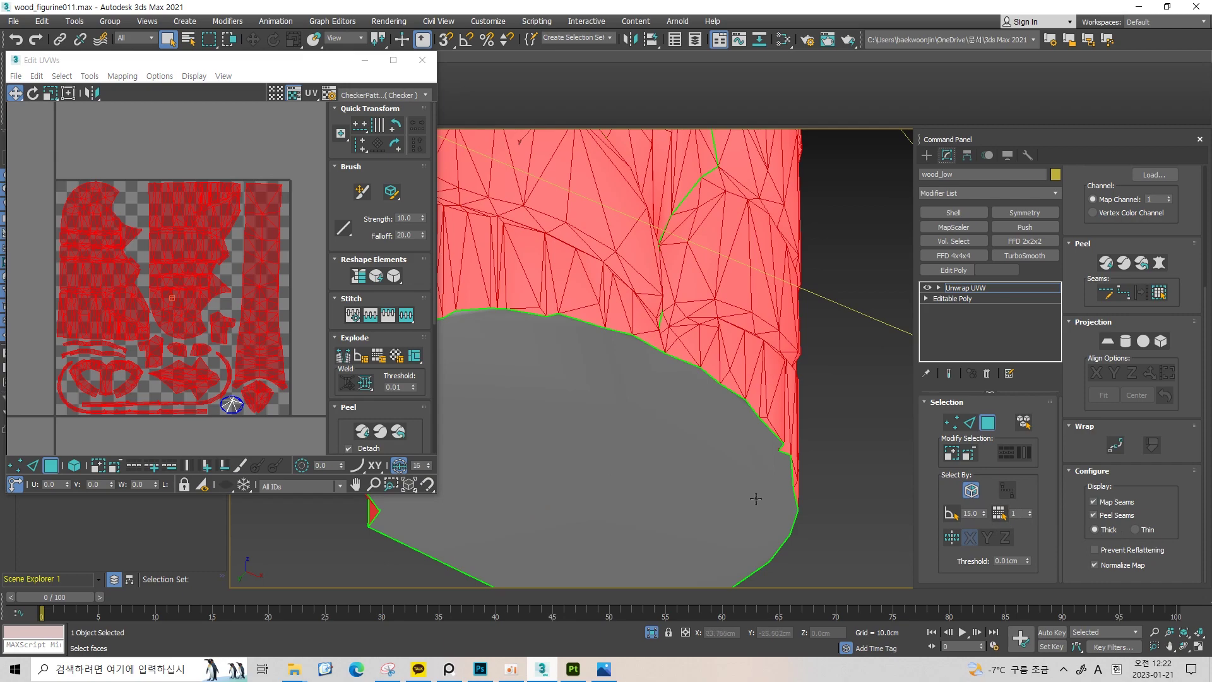
drag(718, 349, 698, 460)
scroll(down, 3)
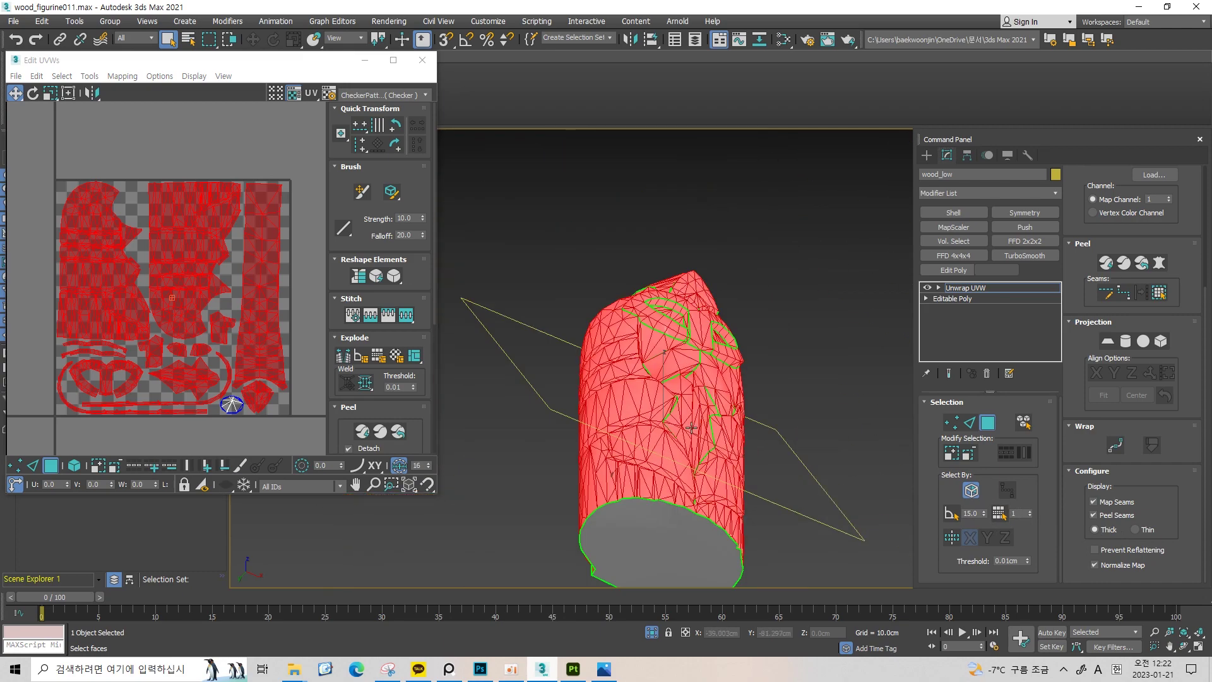
scroll(up, 3)
scroll(down, 3)
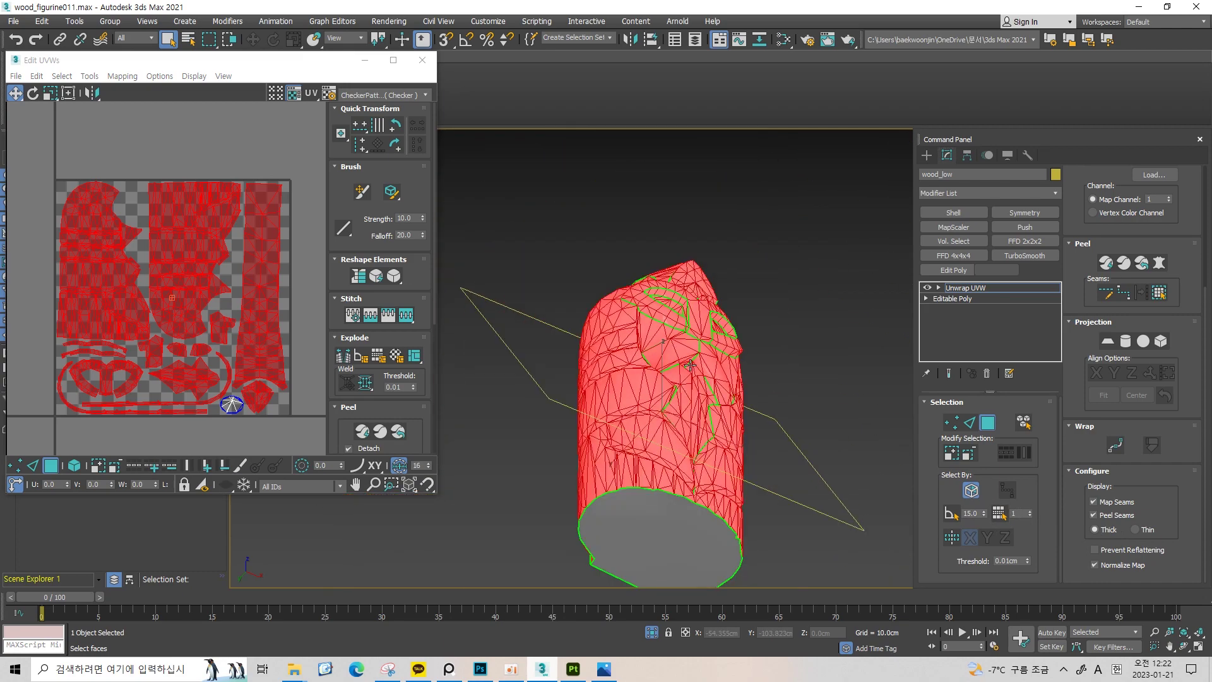
scroll(up, 3)
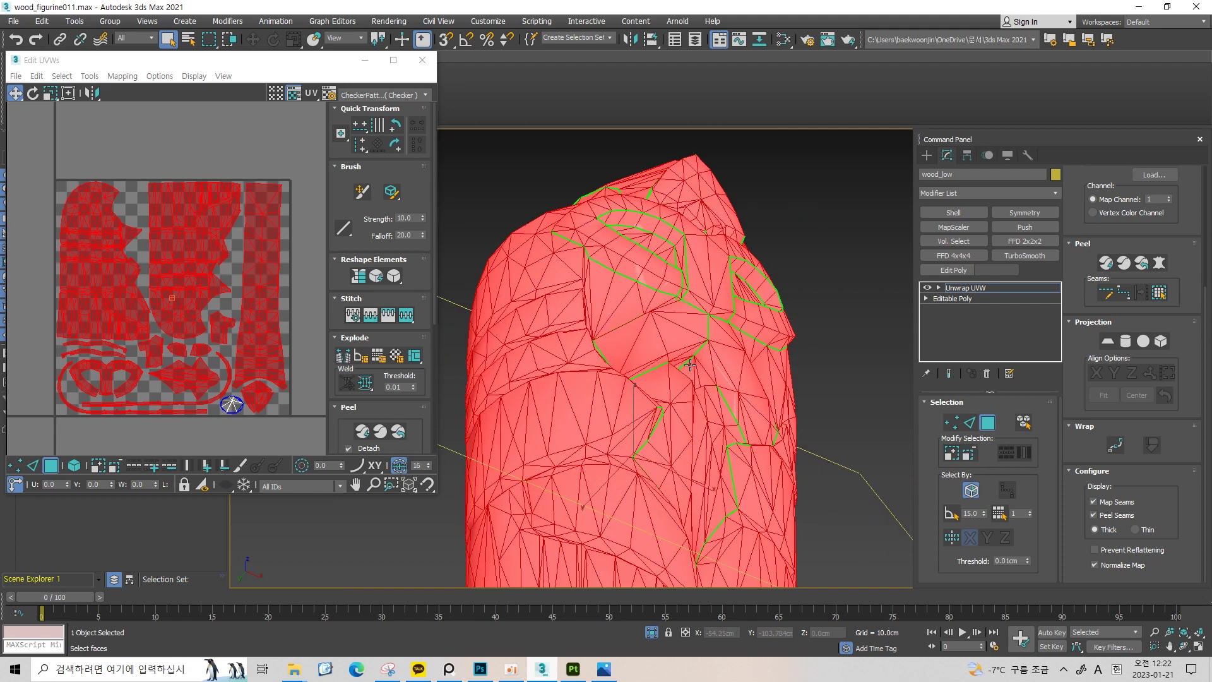
drag(686, 440, 623, 374)
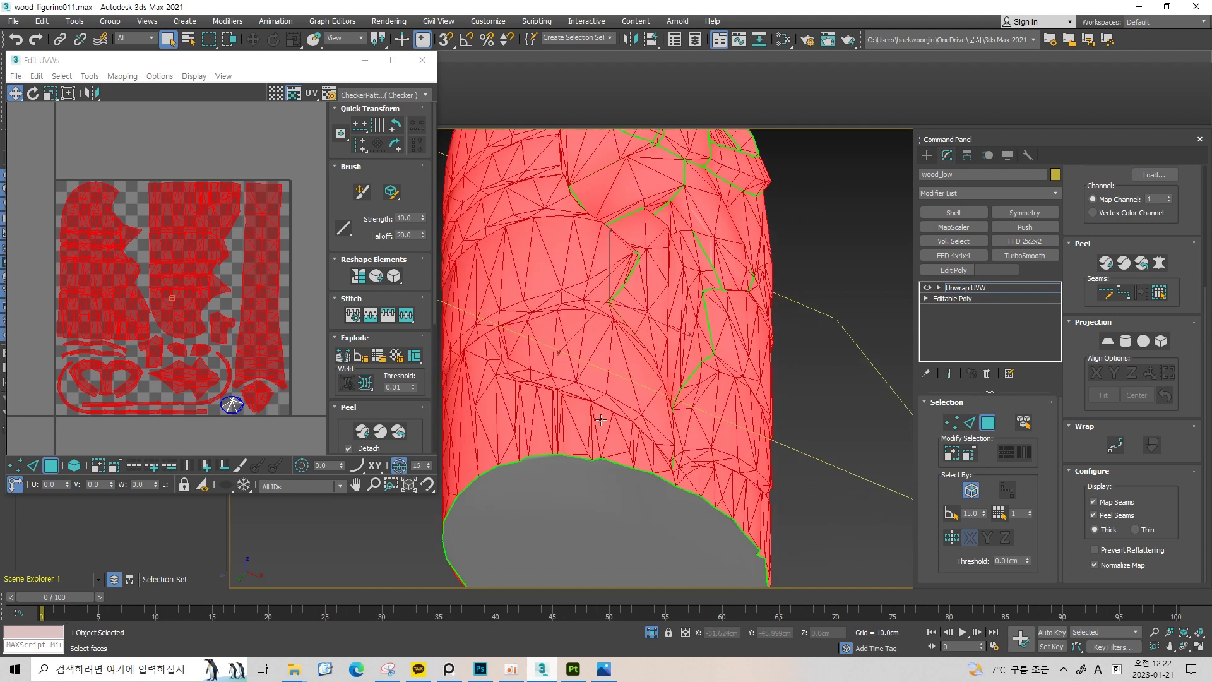
drag(600, 417, 609, 361)
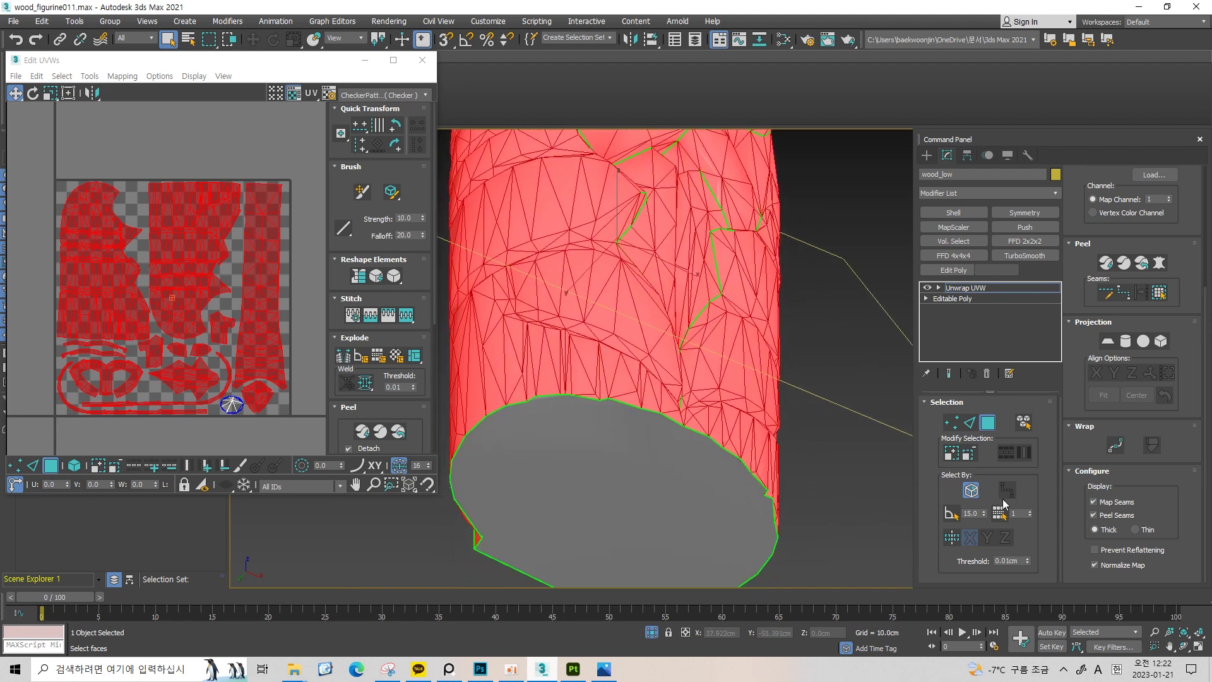
click(1029, 511)
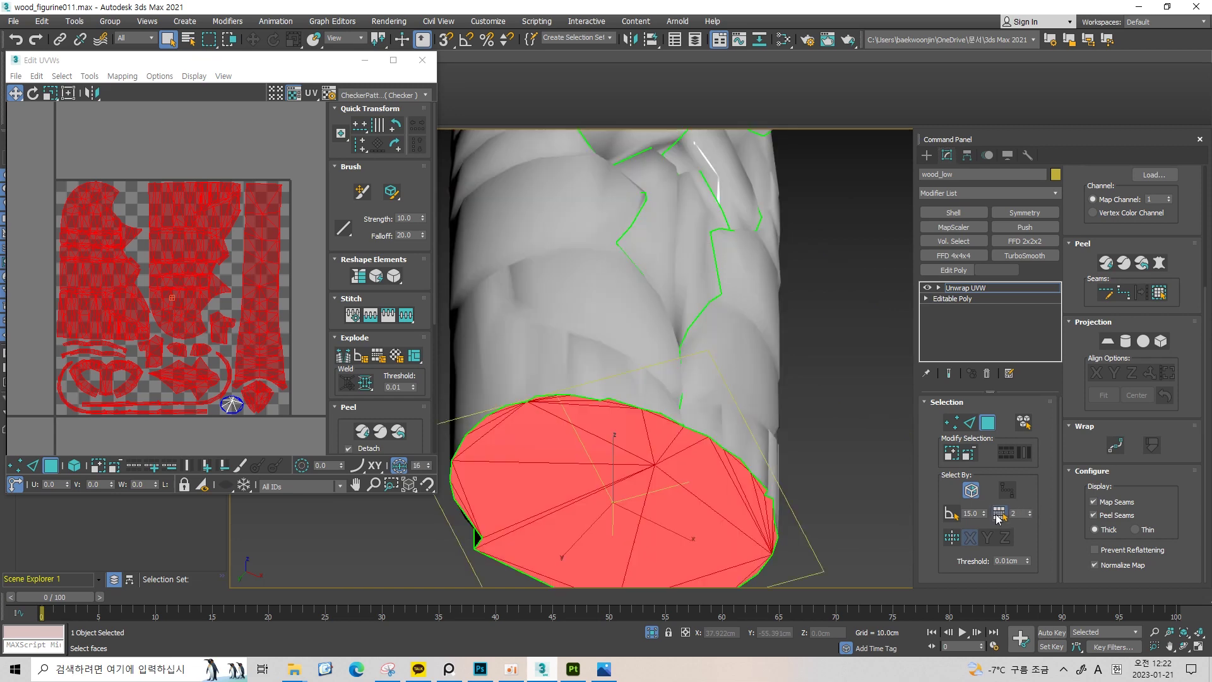
scroll(up, 3)
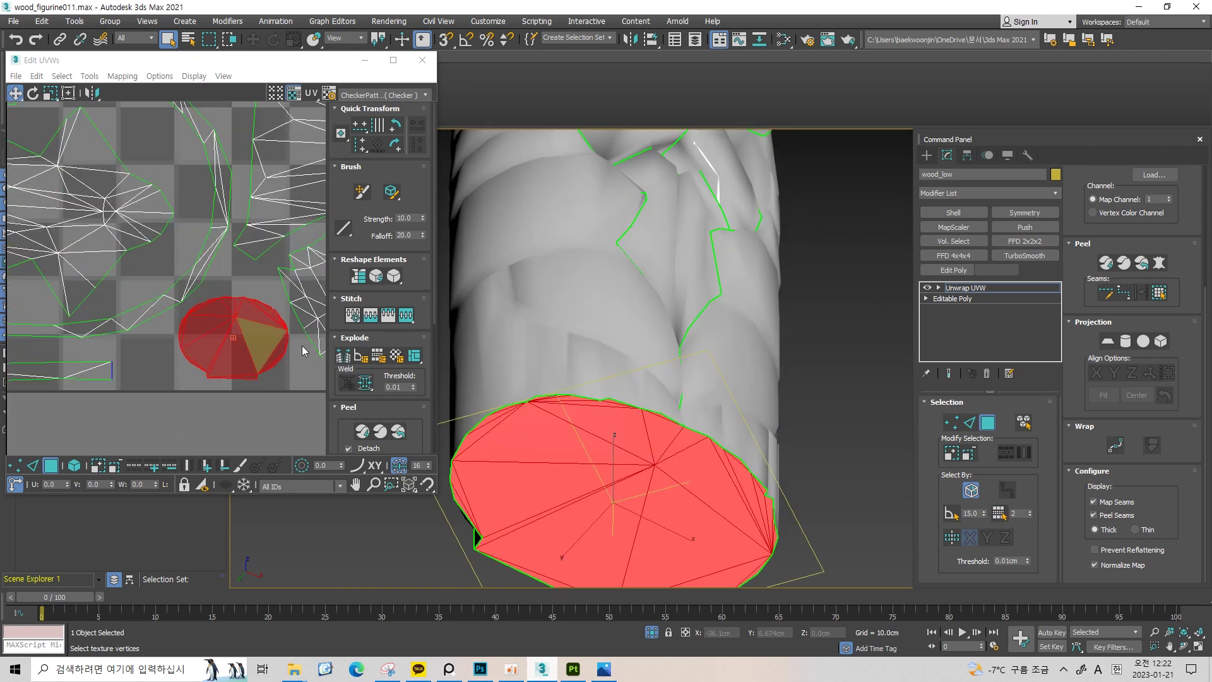
scroll(down, 3)
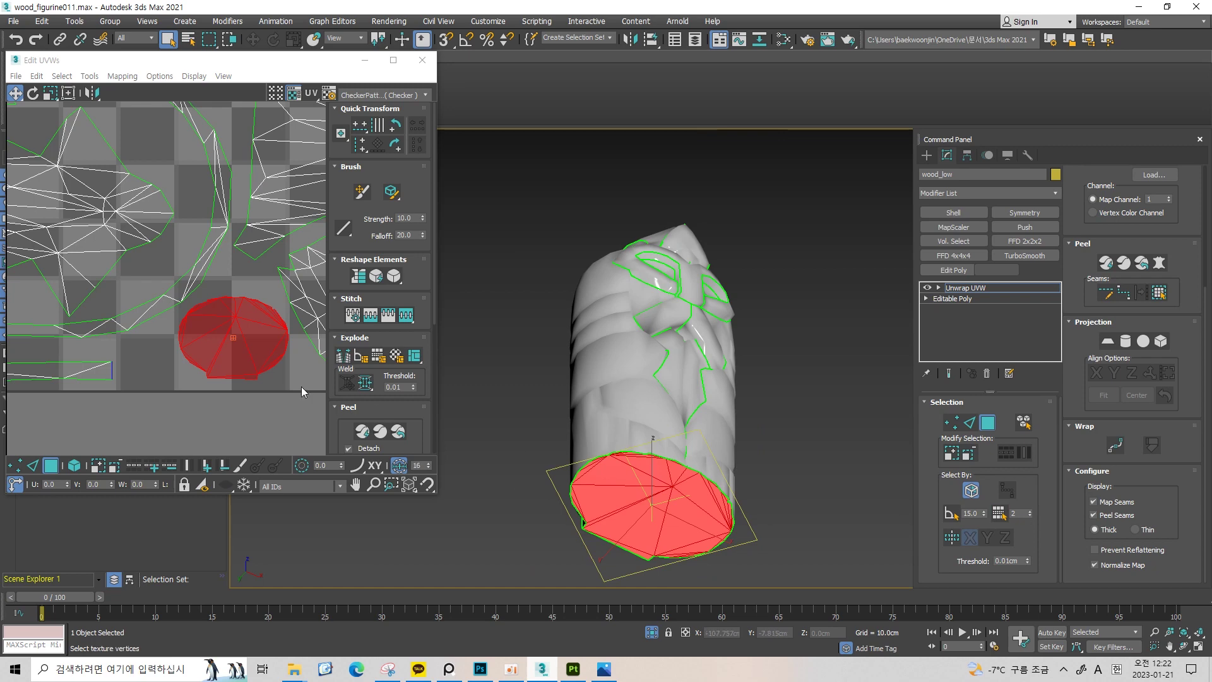
Set the smoothing group back to 1, clear the cap selection, and close Edit UVWs
drag(277, 355, 233, 407)
click(1029, 517)
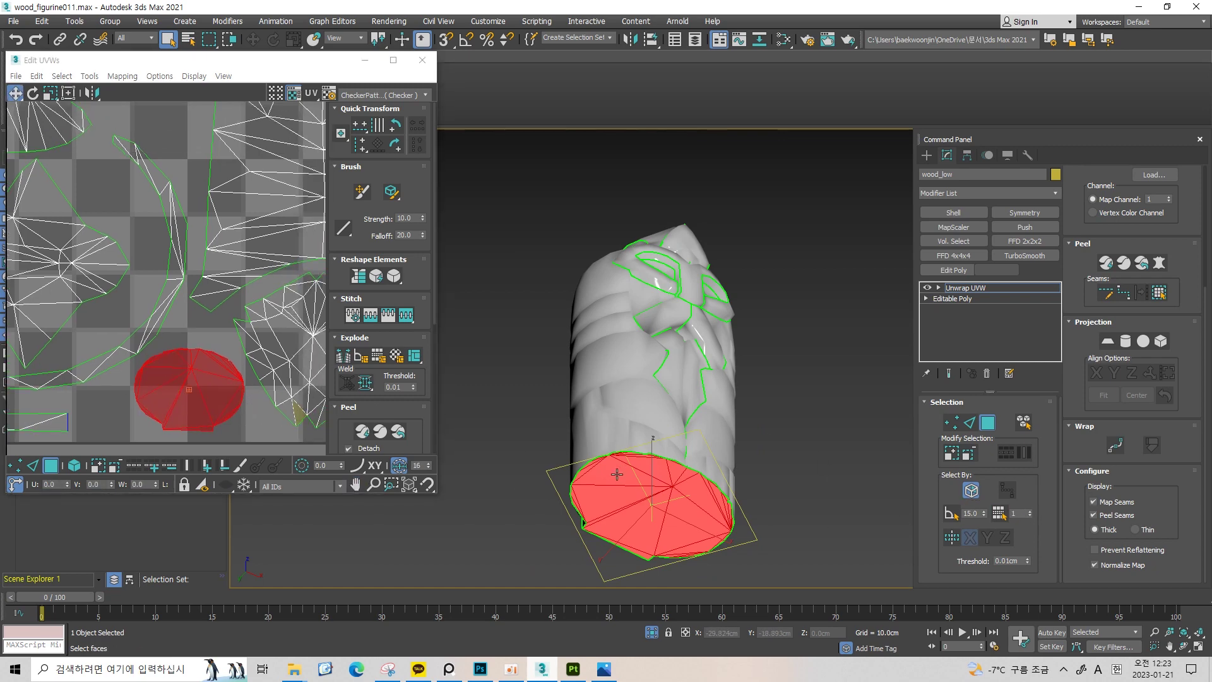
scroll(up, 3)
click(874, 437)
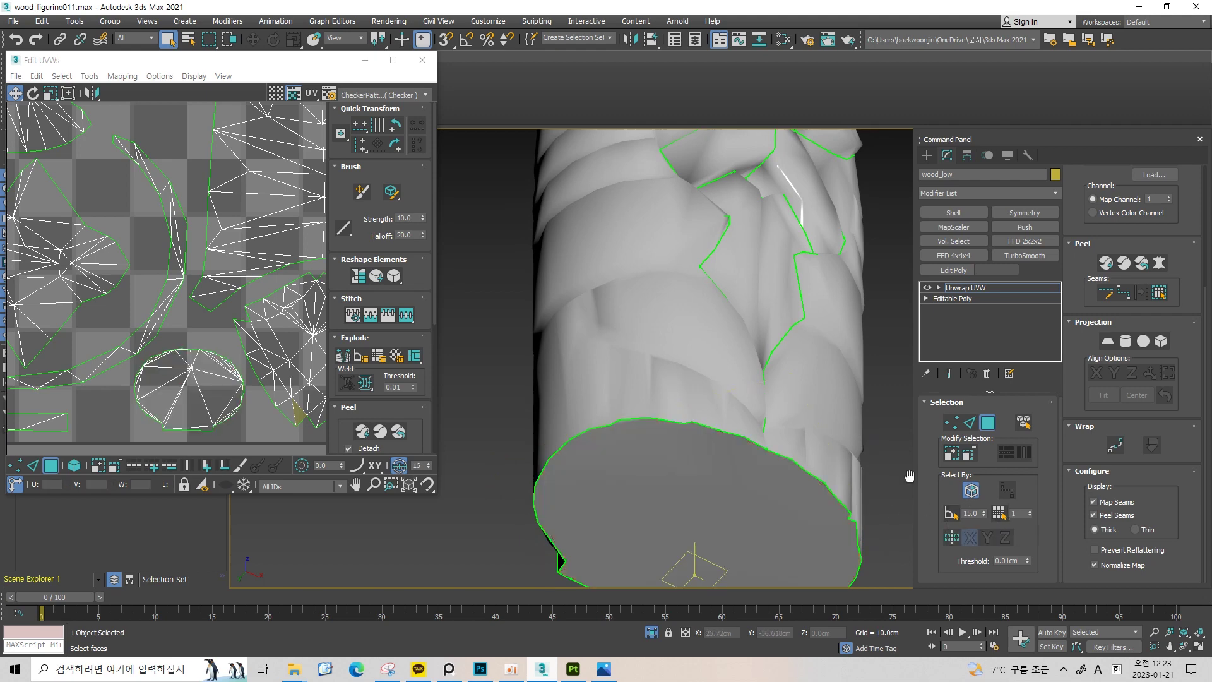
click(423, 60)
drag(776, 324, 661, 308)
scroll(down, 3)
scroll(up, 3)
Remove the Unwrap UVW modifier and bring up the cube comparison image again
key(ctrl+z)
drag(704, 346, 638, 360)
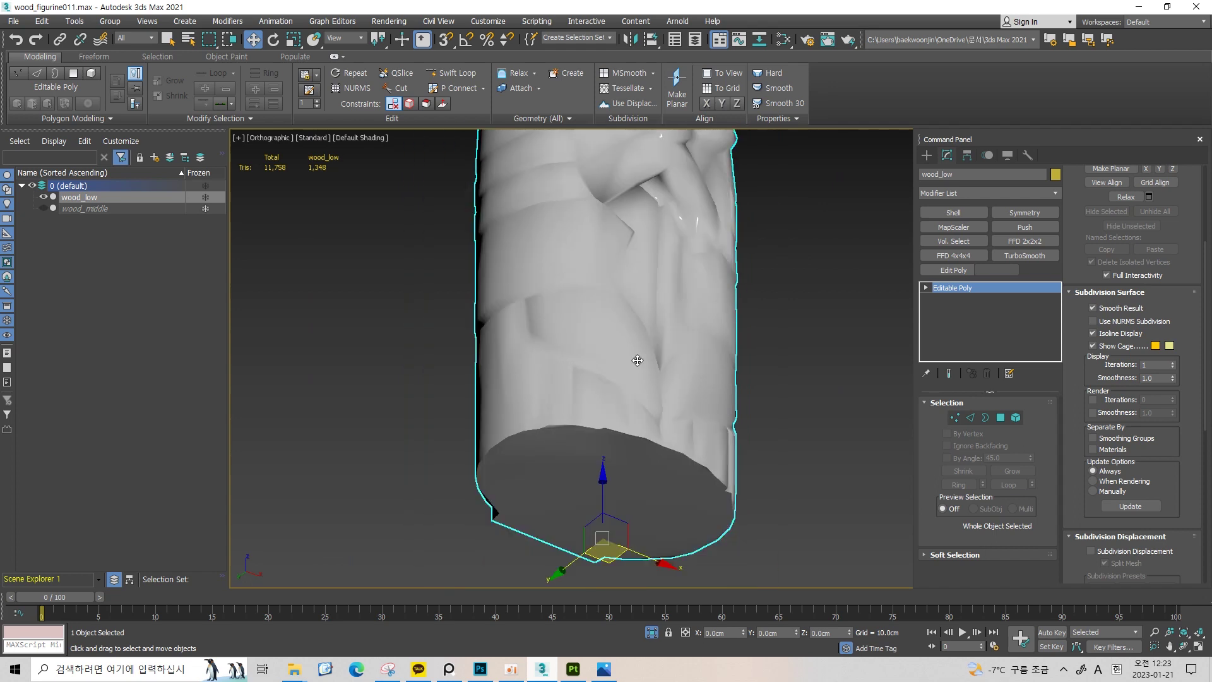
scroll(down, 3)
scroll(up, 3)
scroll(down, 3)
scroll(up, 3)
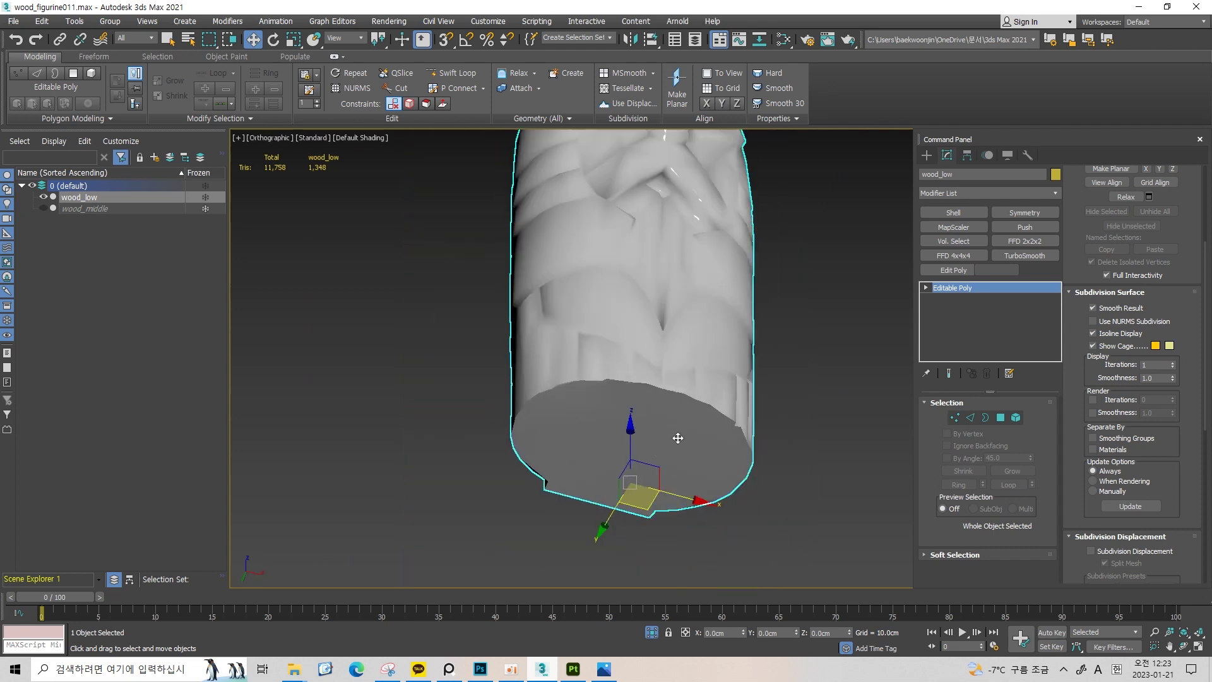
scroll(up, 3)
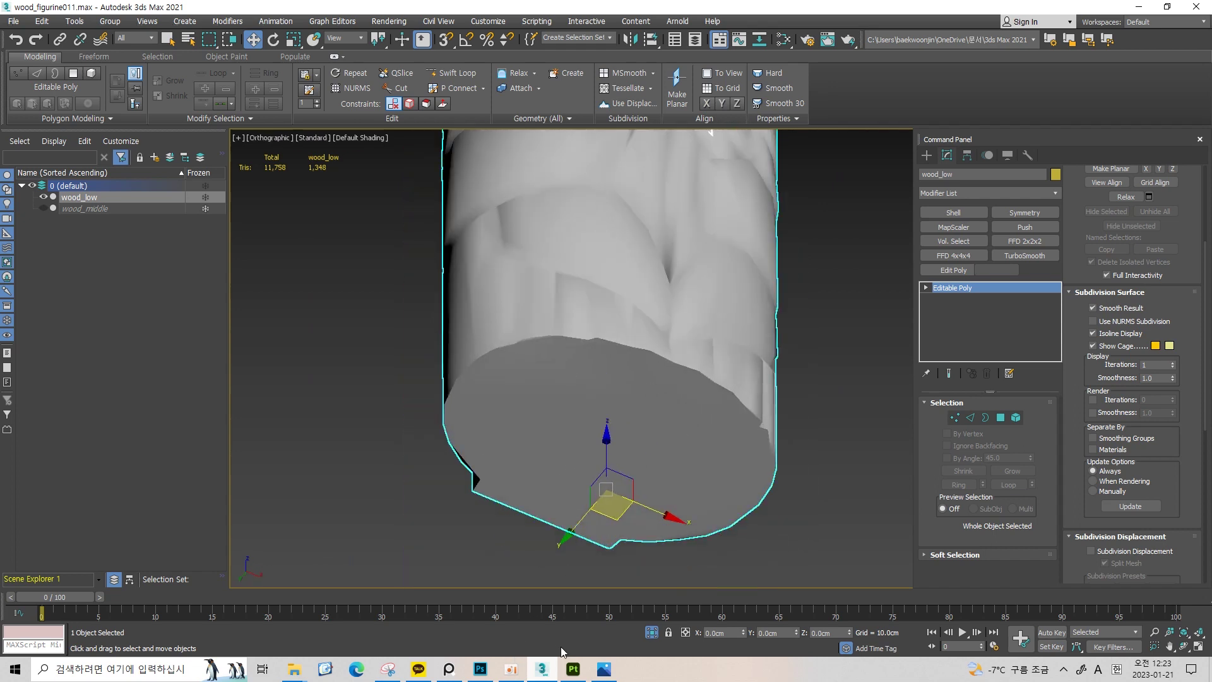
click(604, 669)
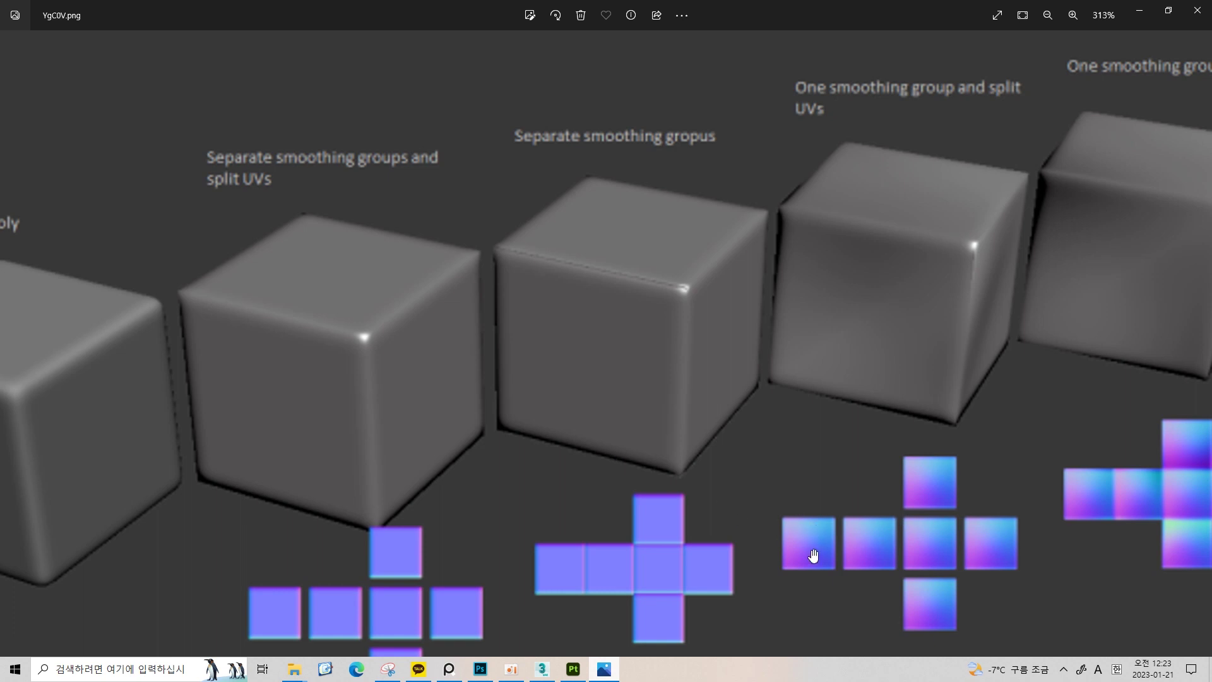
drag(864, 552, 733, 451)
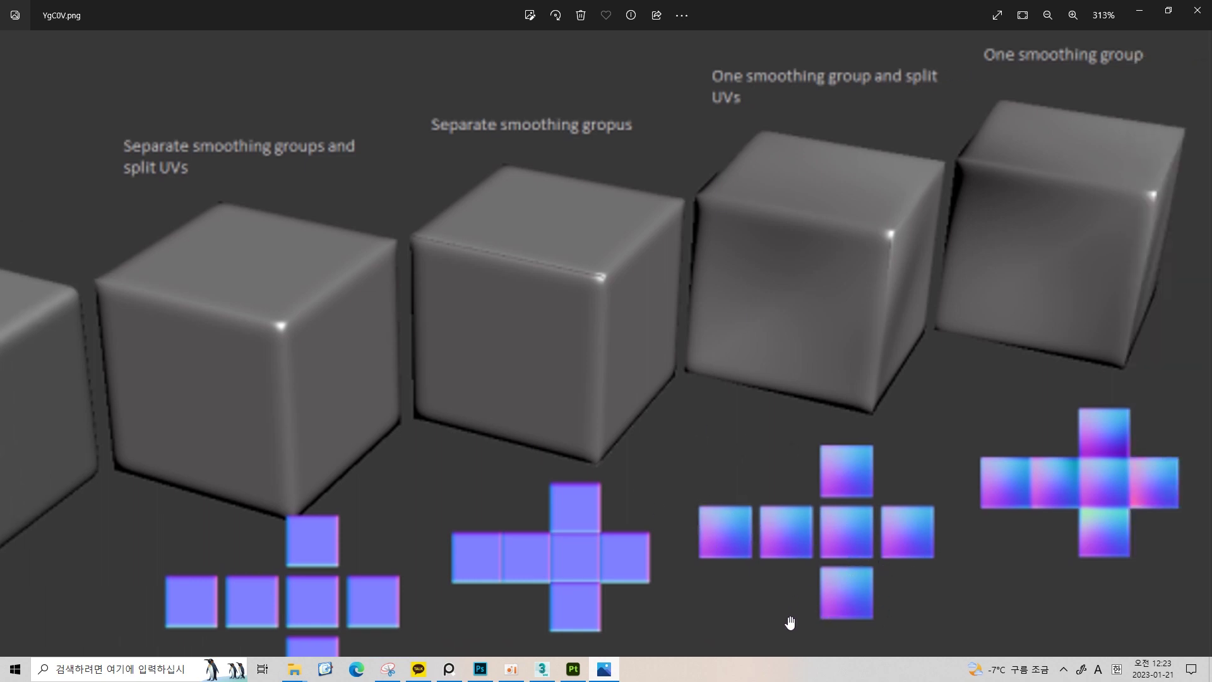
scroll(down, 3)
key(super)
scroll(down, 3)
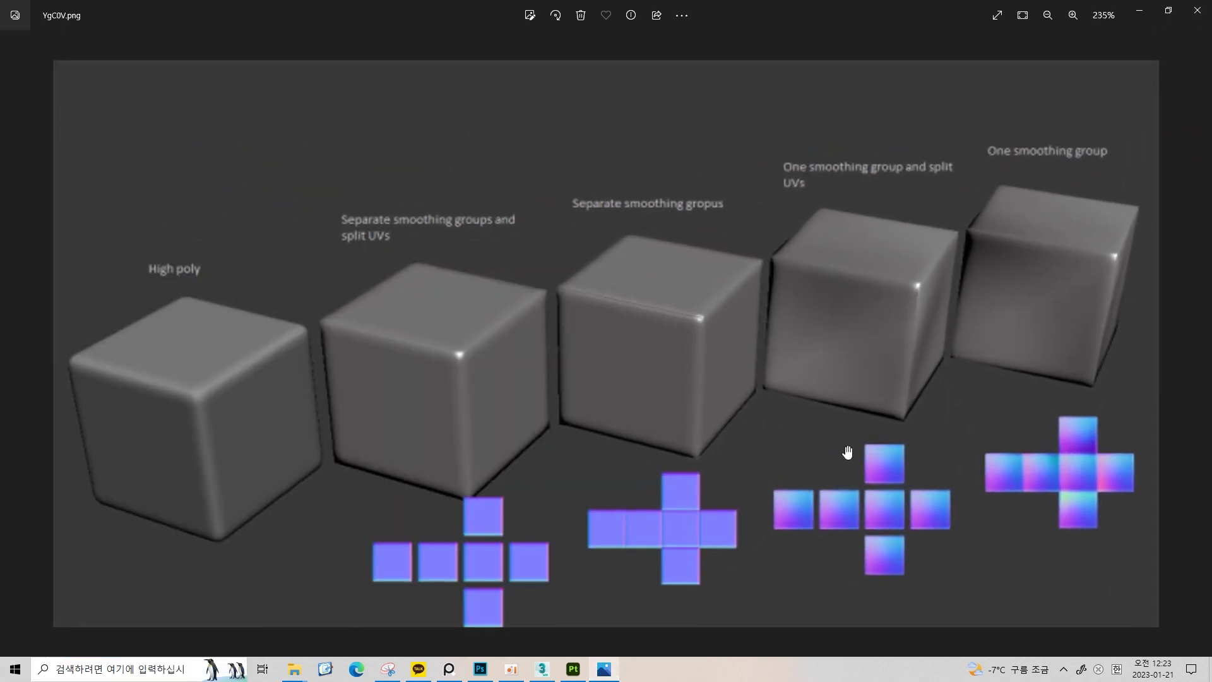
scroll(up, 3)
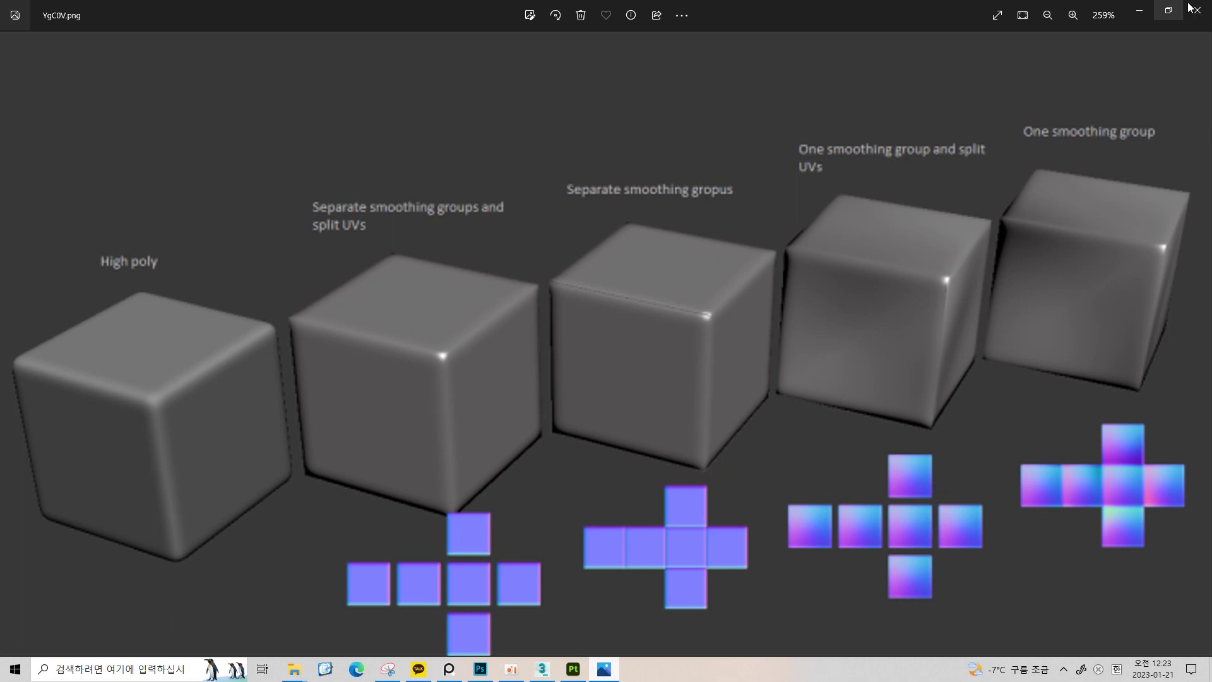
click(1140, 9)
scroll(down, 3)
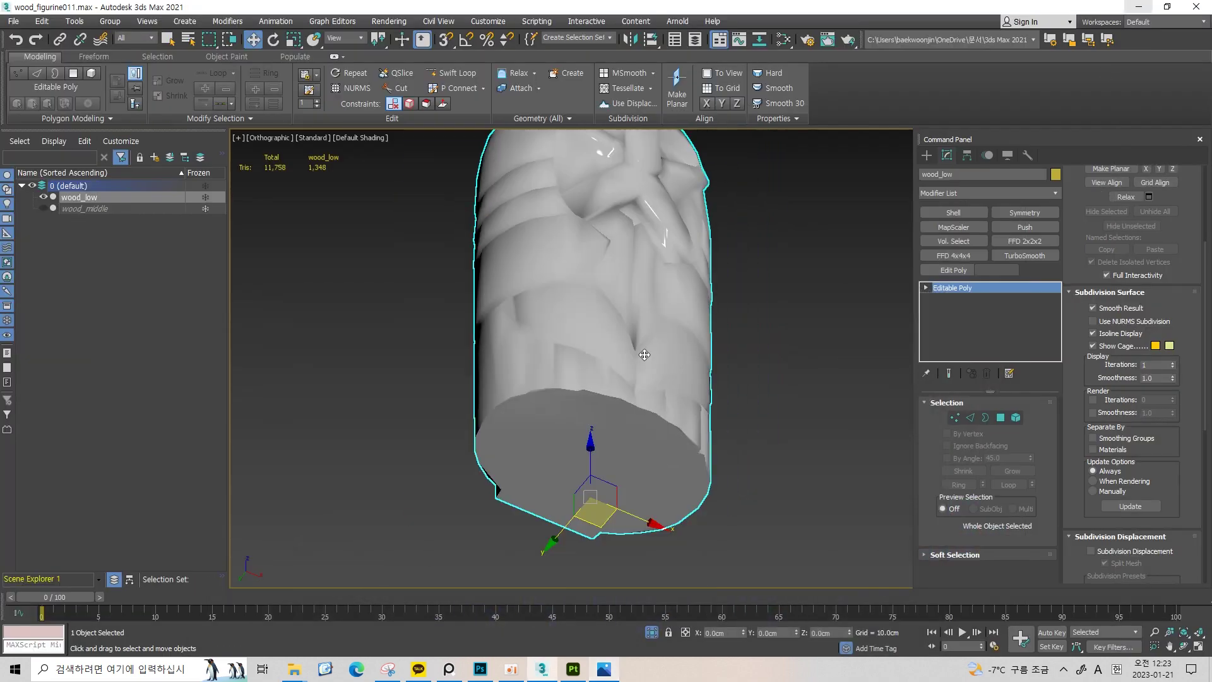
Glance at the cube comparison image, then put it away
scroll(down, 3)
scroll(up, 3)
click(604, 669)
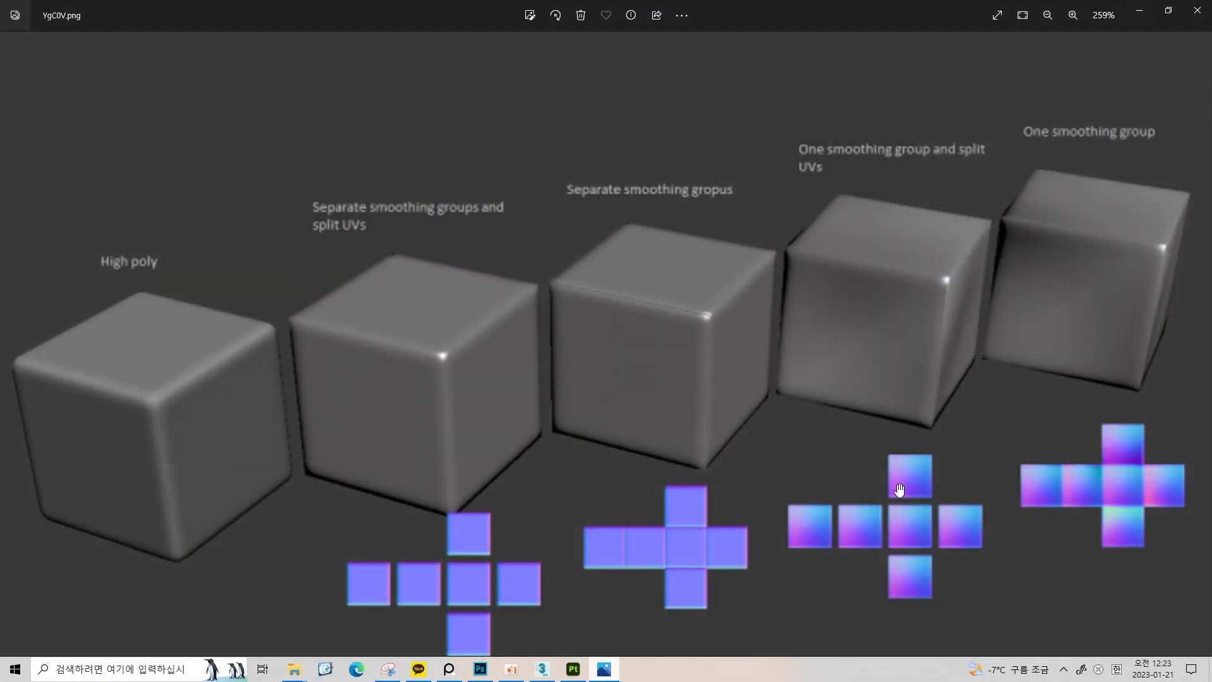
click(1142, 10)
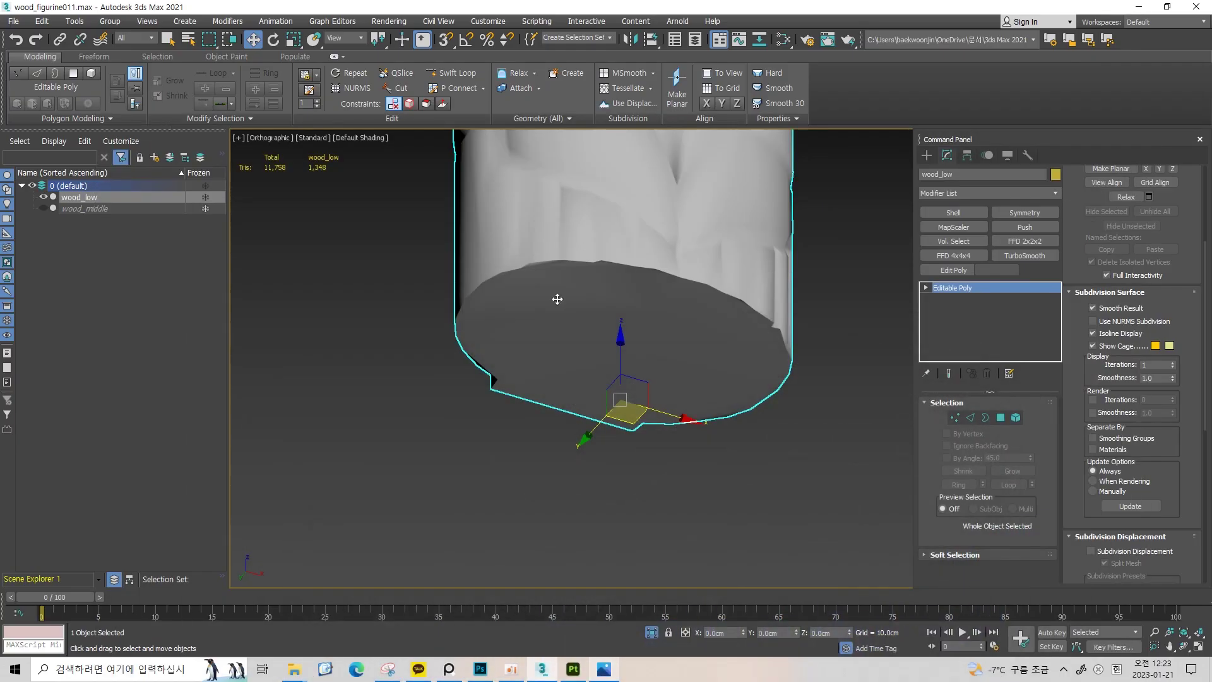
Orbit and pan to inspect the figurine's base from below
drag(675, 396, 495, 339)
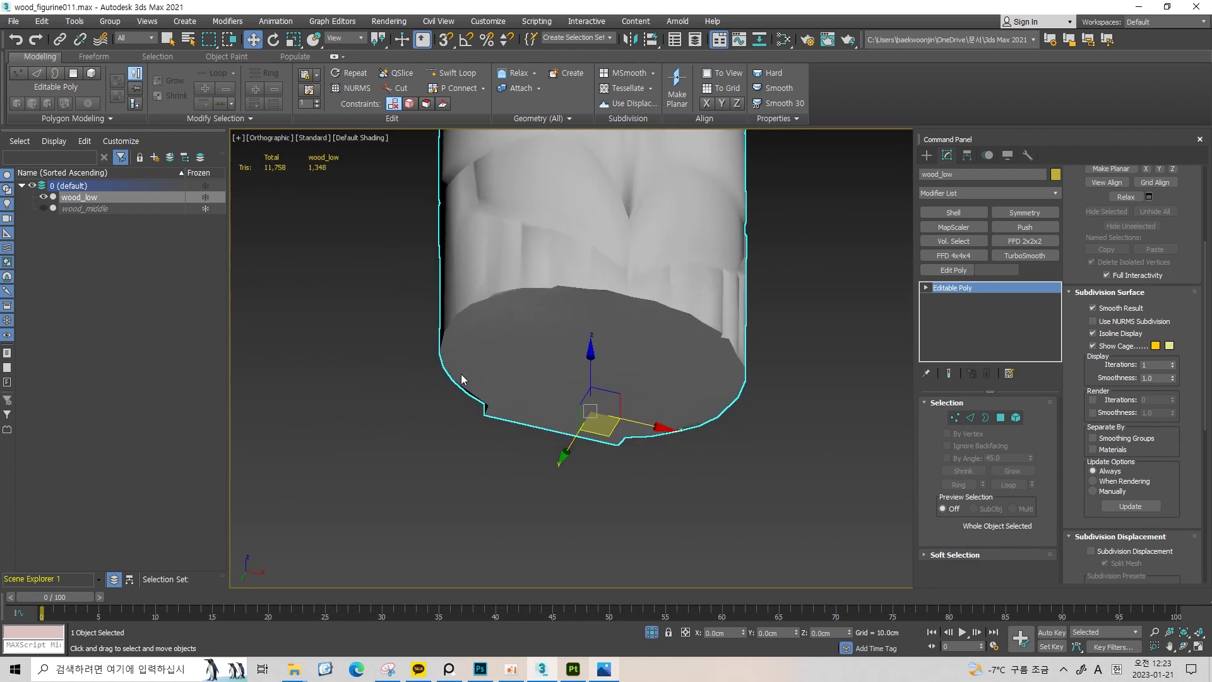
scroll(down, 3)
scroll(down, 3)
scroll(down, 3)
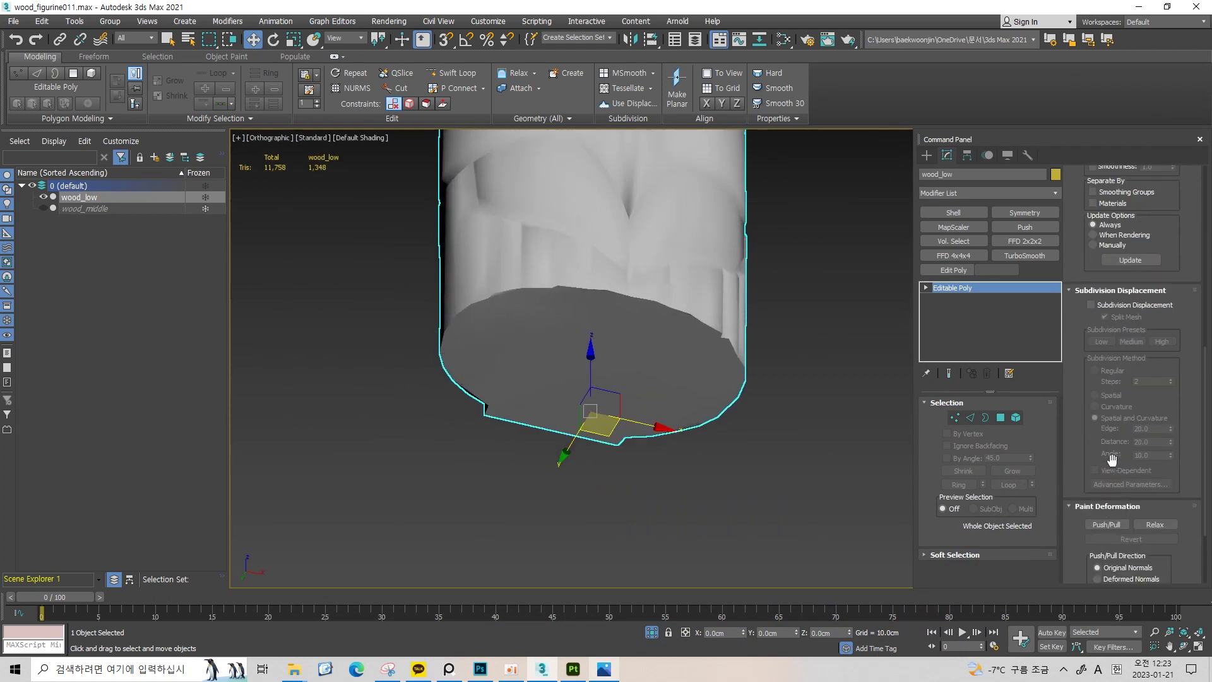
scroll(down, 3)
scroll(up, 3)
scroll(up, 3)
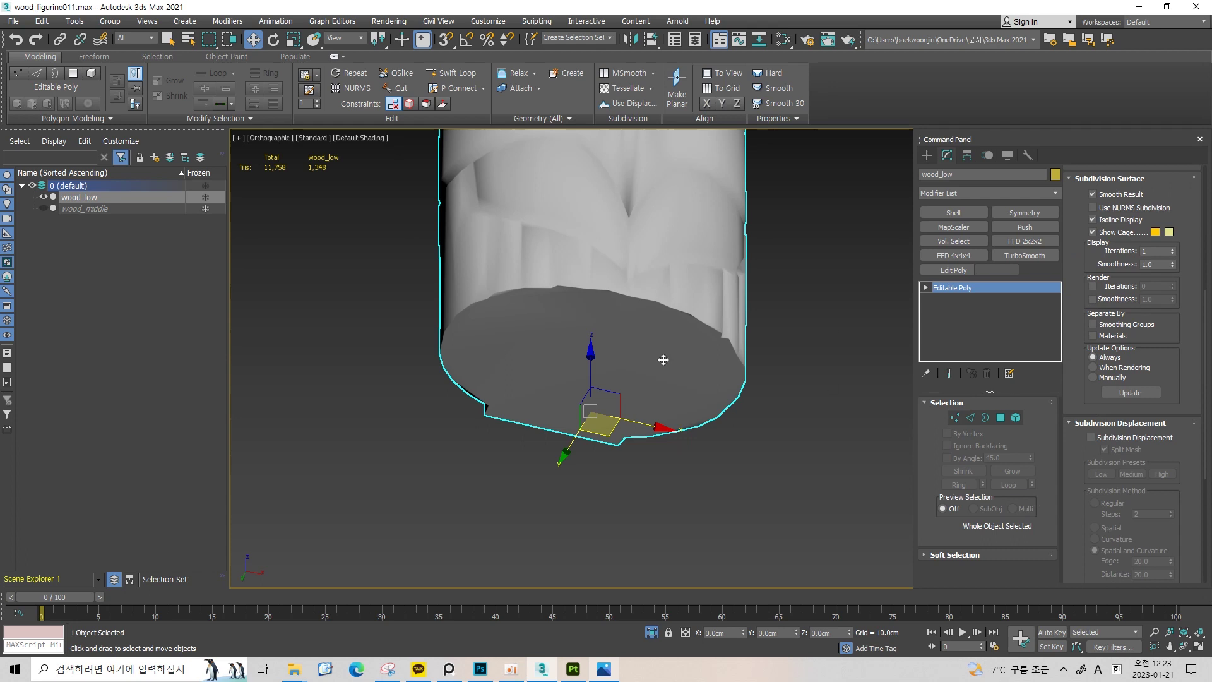
drag(661, 355, 657, 411)
drag(592, 330, 598, 402)
scroll(down, 3)
scroll(up, 3)
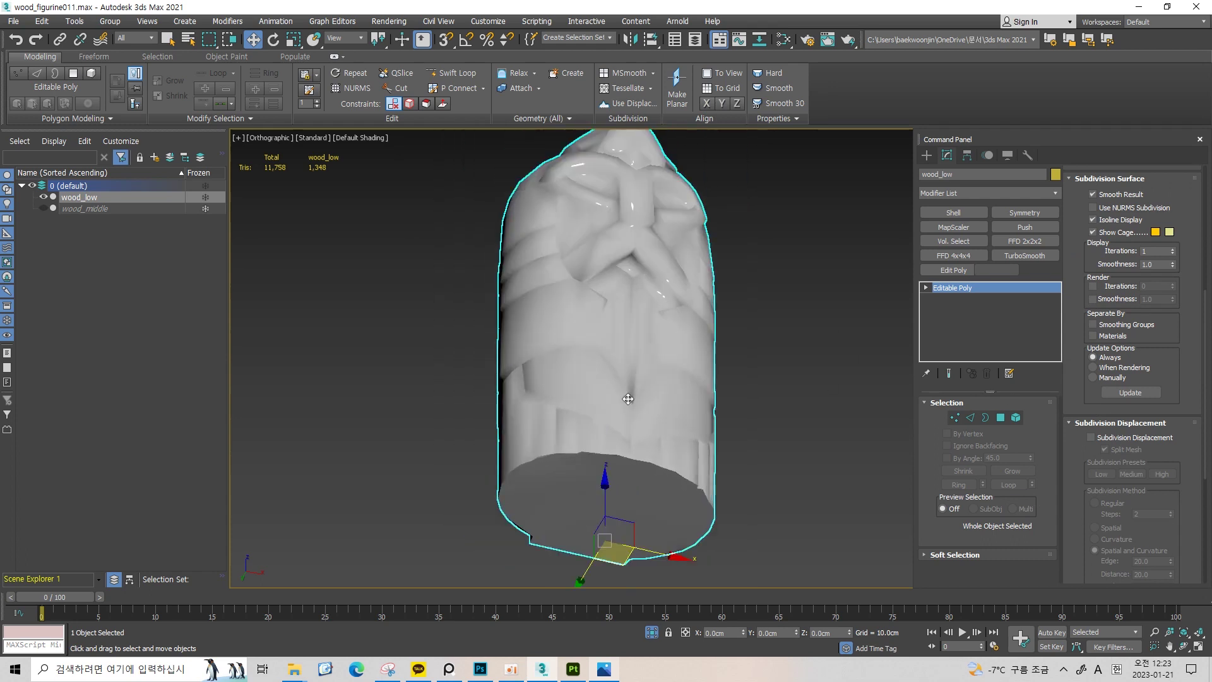
drag(619, 423, 534, 442)
scroll(up, 3)
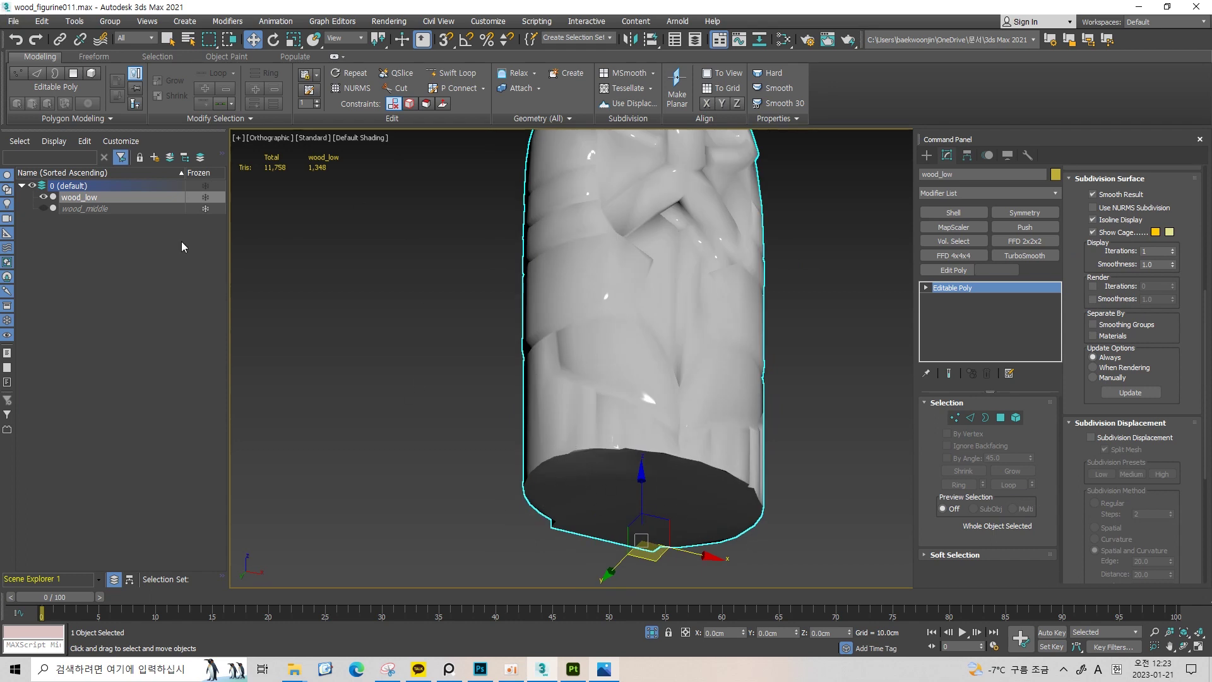
Export the selected mesh as FBX, overwriting the existing wood_low file
click(12, 21)
mouse_move(38, 207)
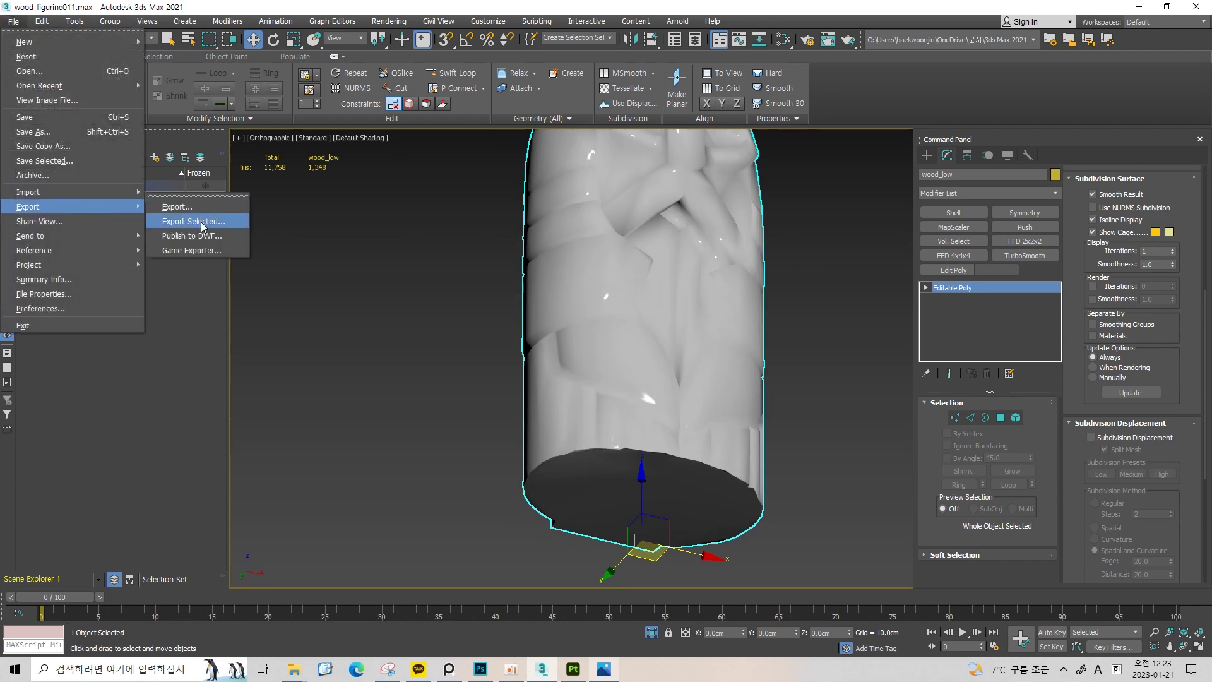
click(202, 221)
double_click(286, 151)
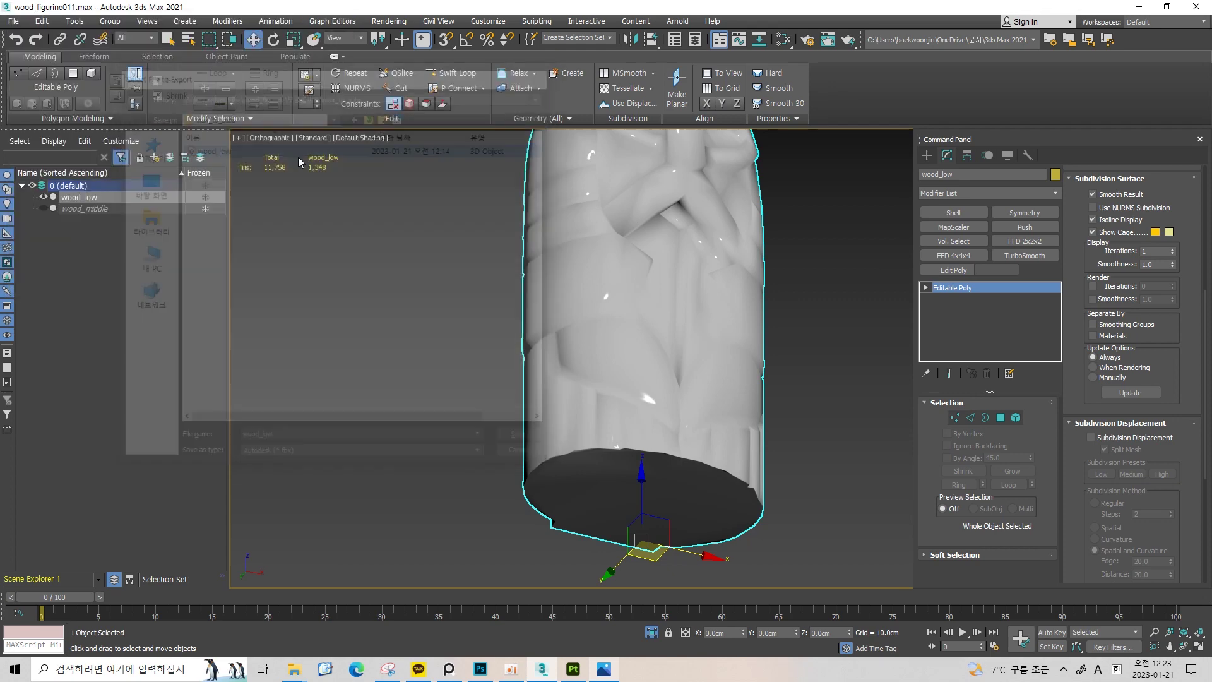
click(676, 368)
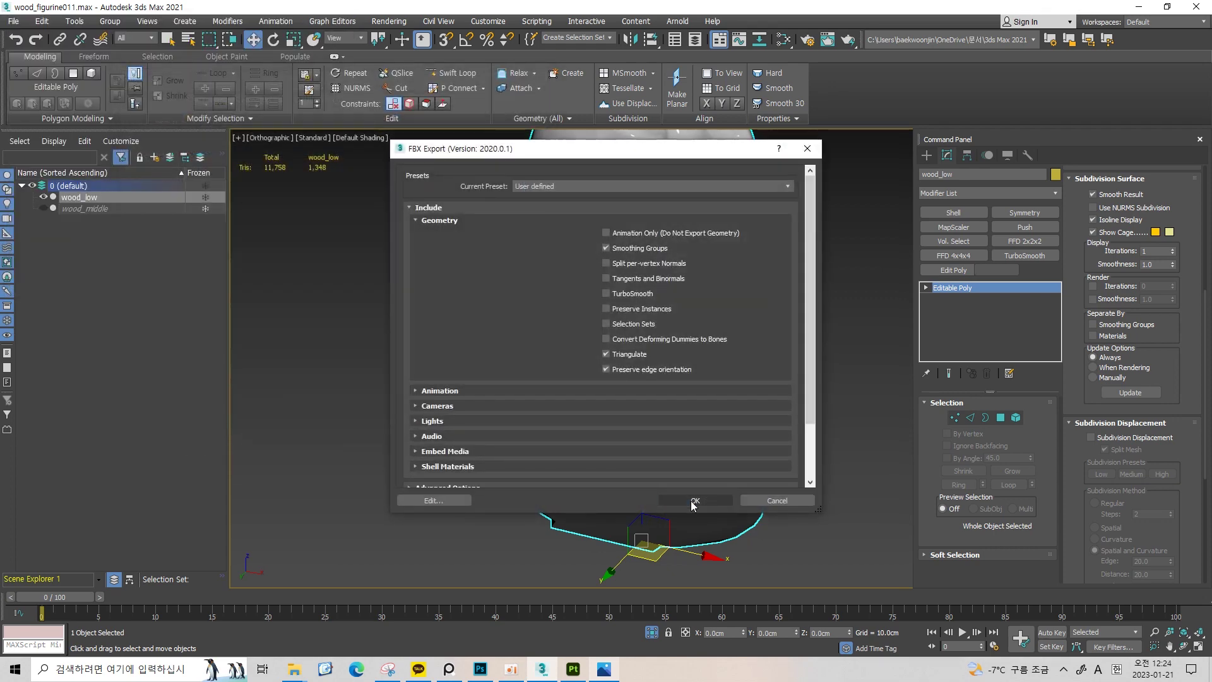
click(694, 500)
click(573, 669)
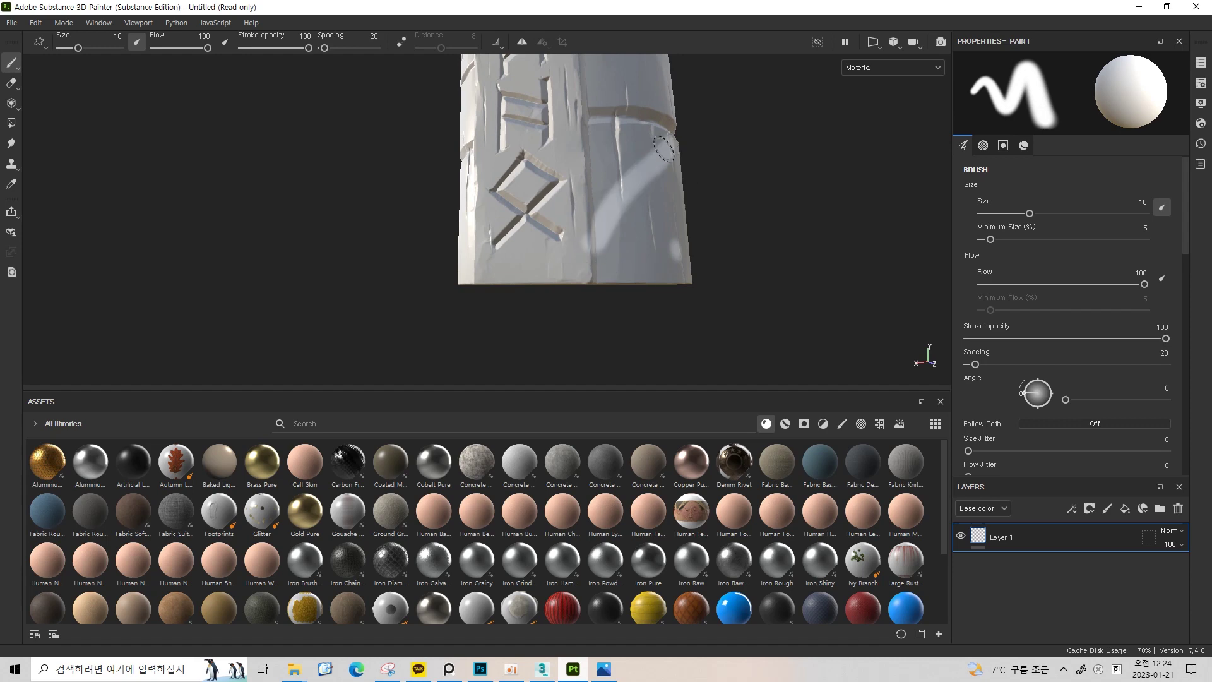
drag(672, 144, 714, 217)
key(c)
drag(647, 120, 673, 194)
key(m)
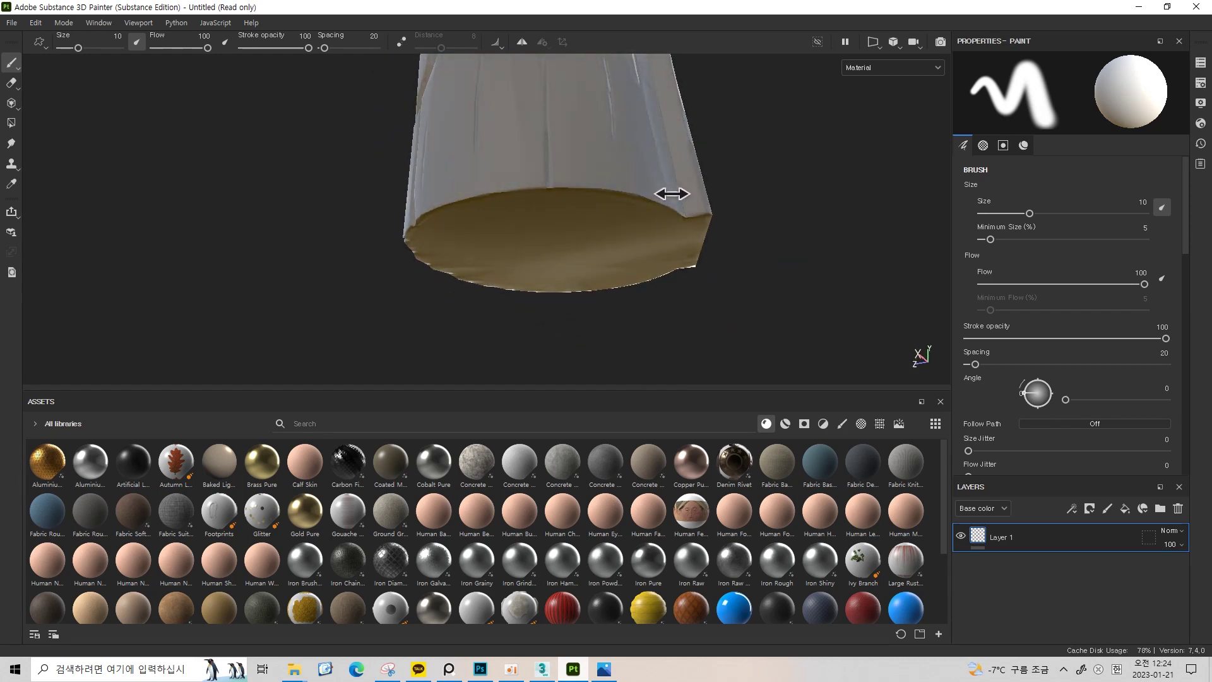
click(388, 669)
click(290, 49)
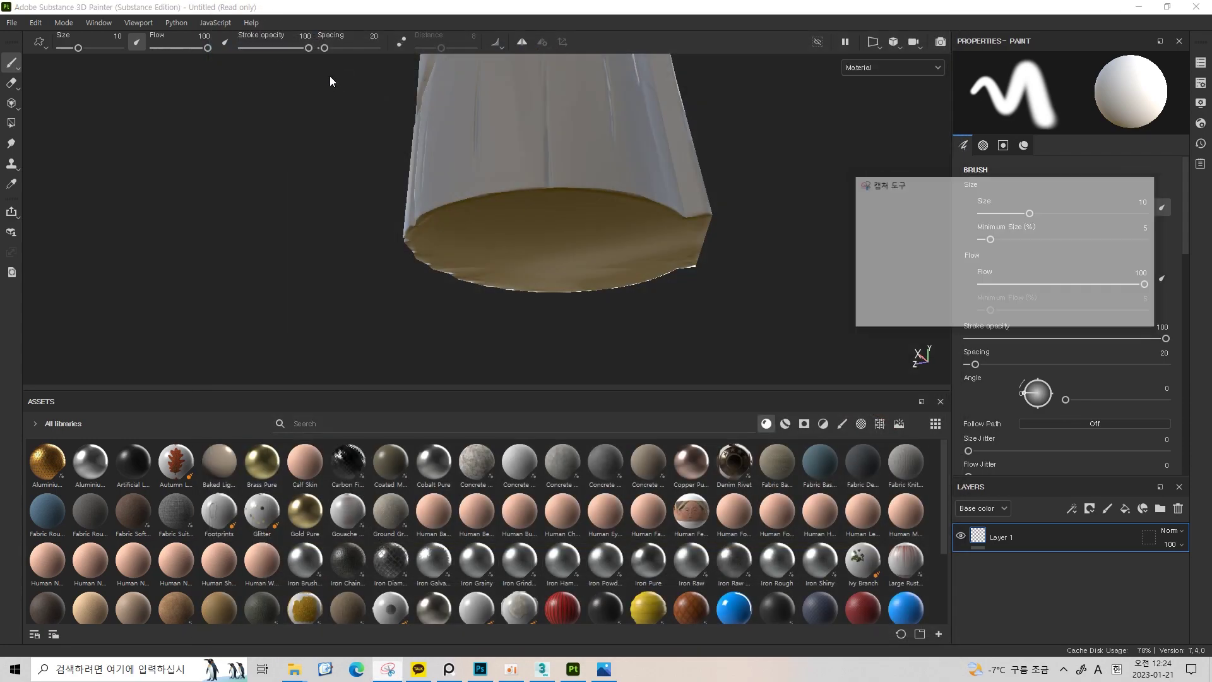
drag(176, 64, 990, 446)
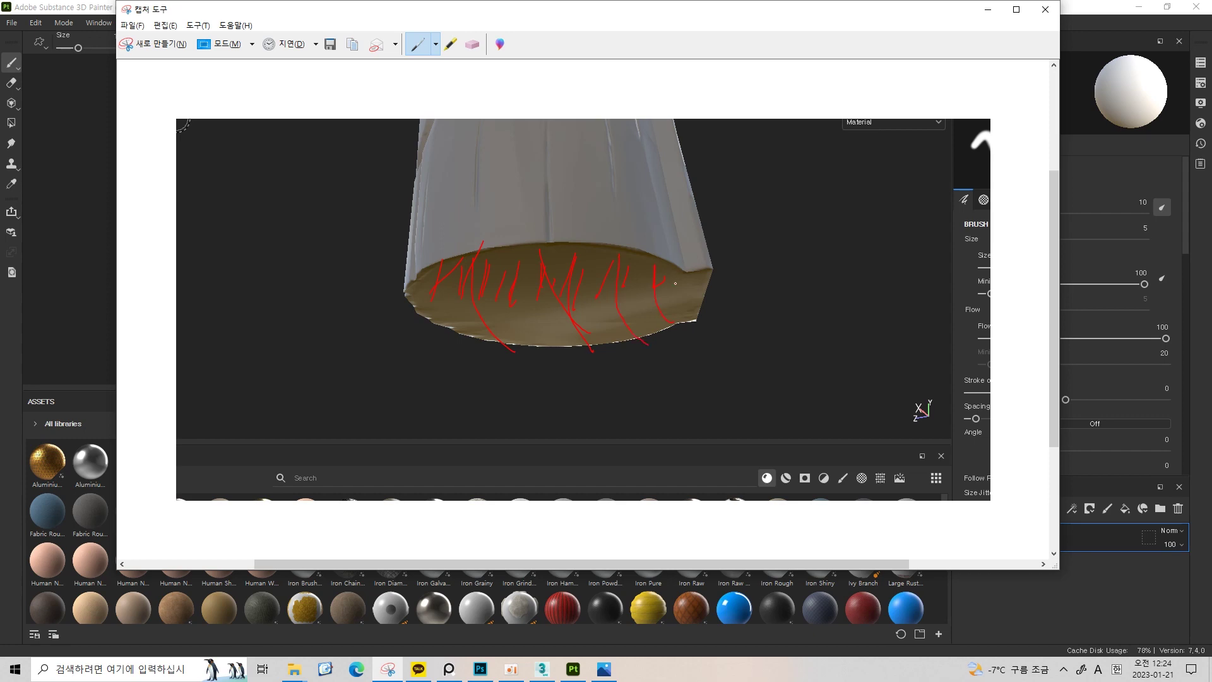
click(988, 9)
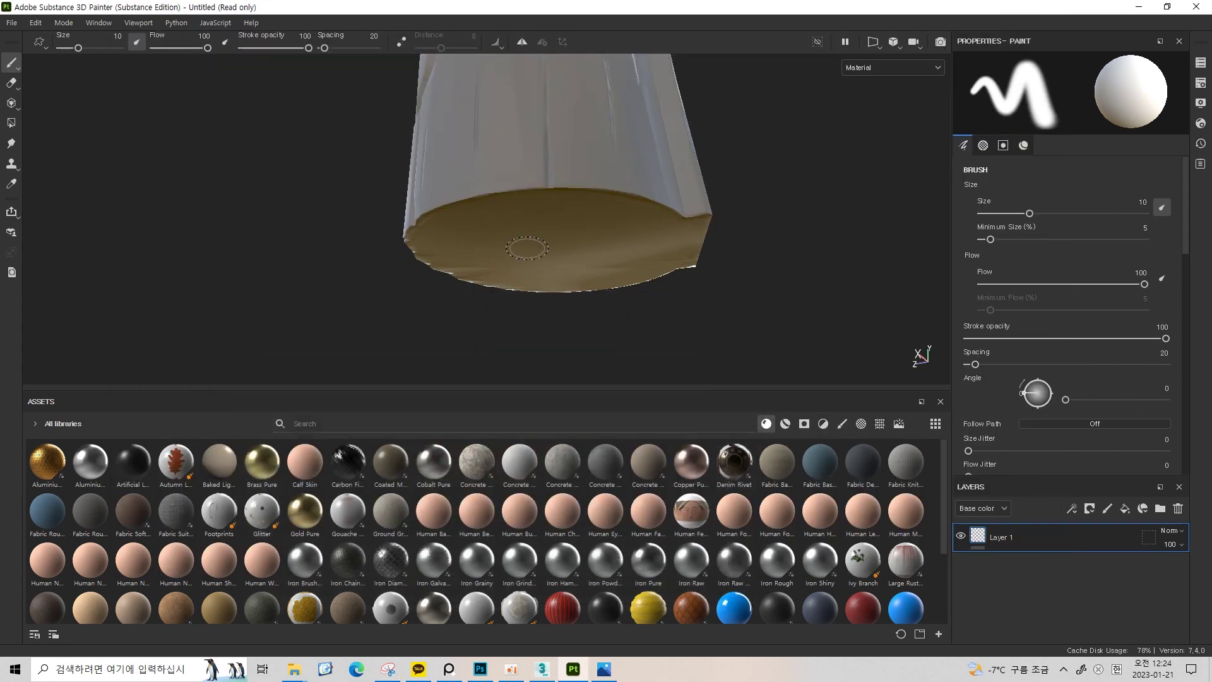
click(604, 669)
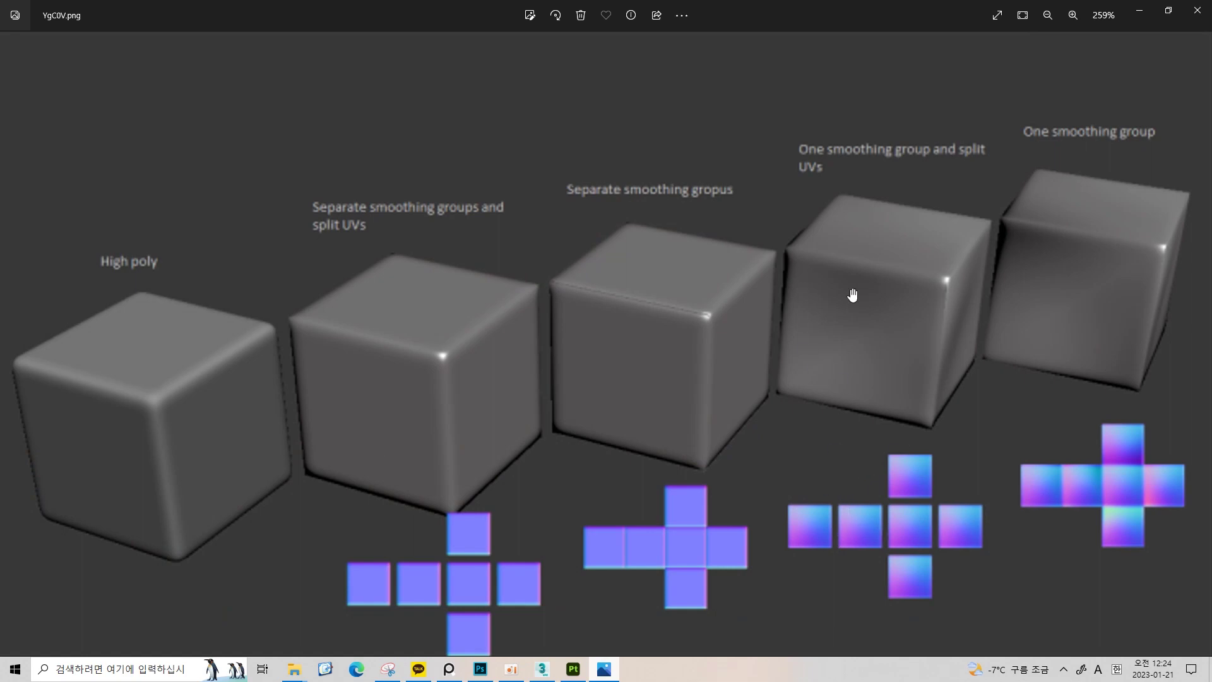
click(1140, 10)
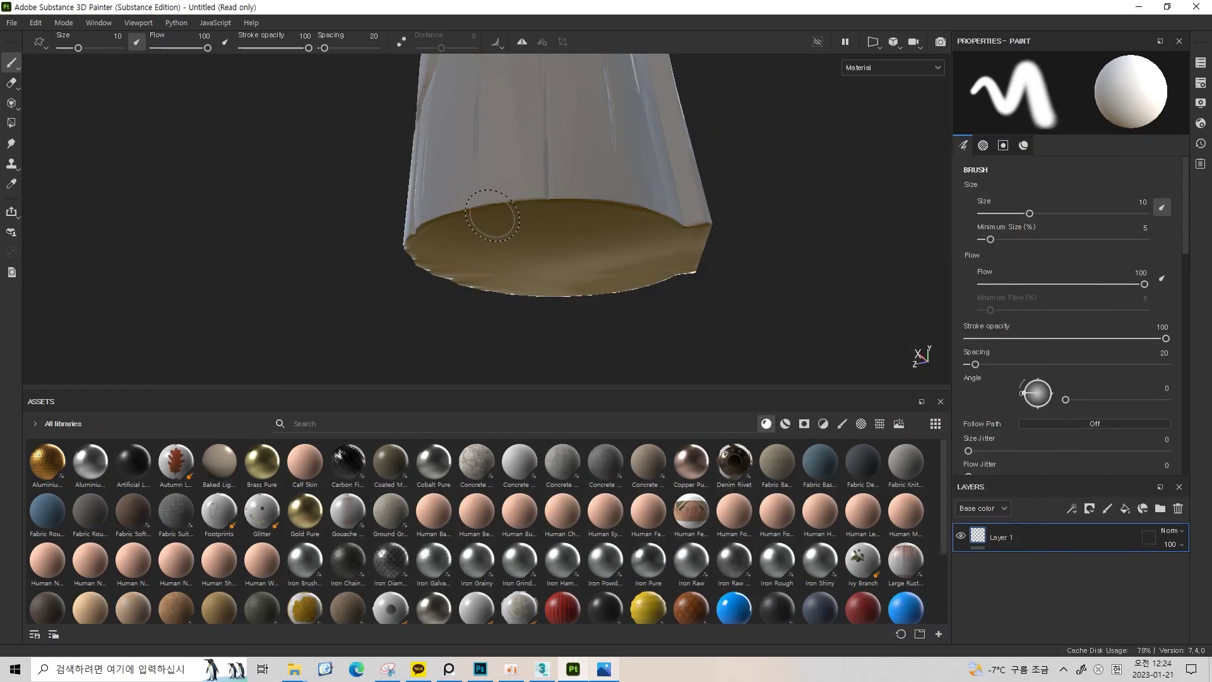
click(30, 28)
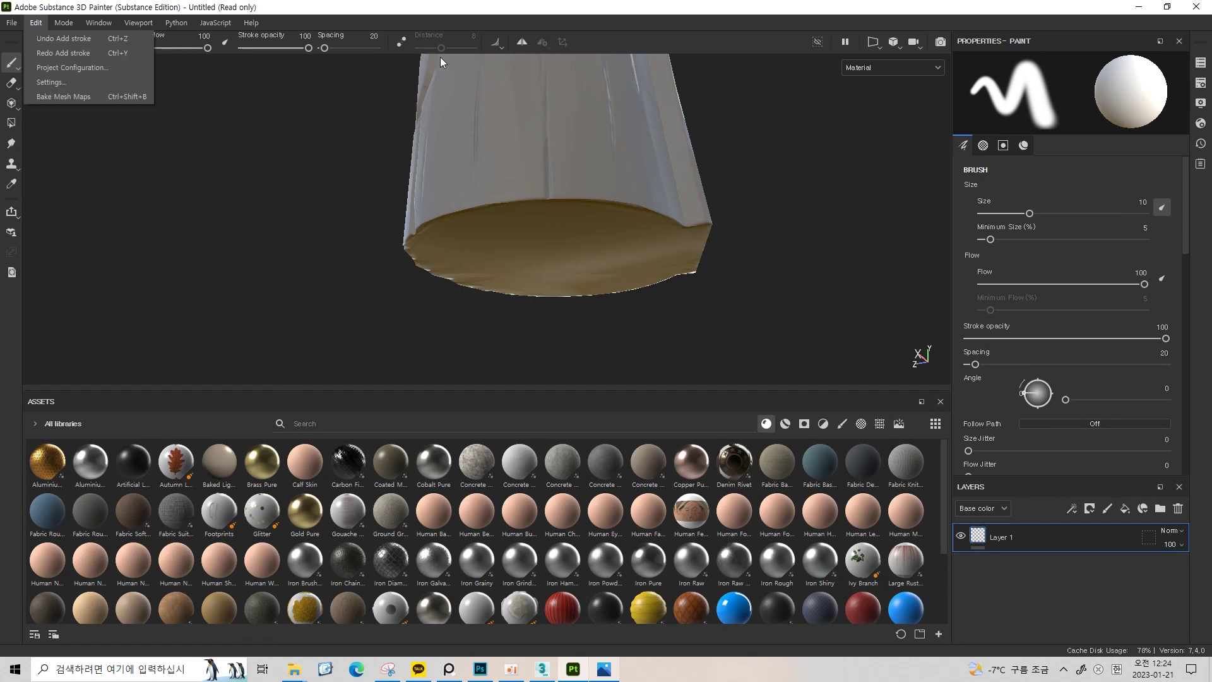
Load wood_low from max_to_subs as the project mesh via Project Configuration, then view the open end
click(420, 202)
click(31, 22)
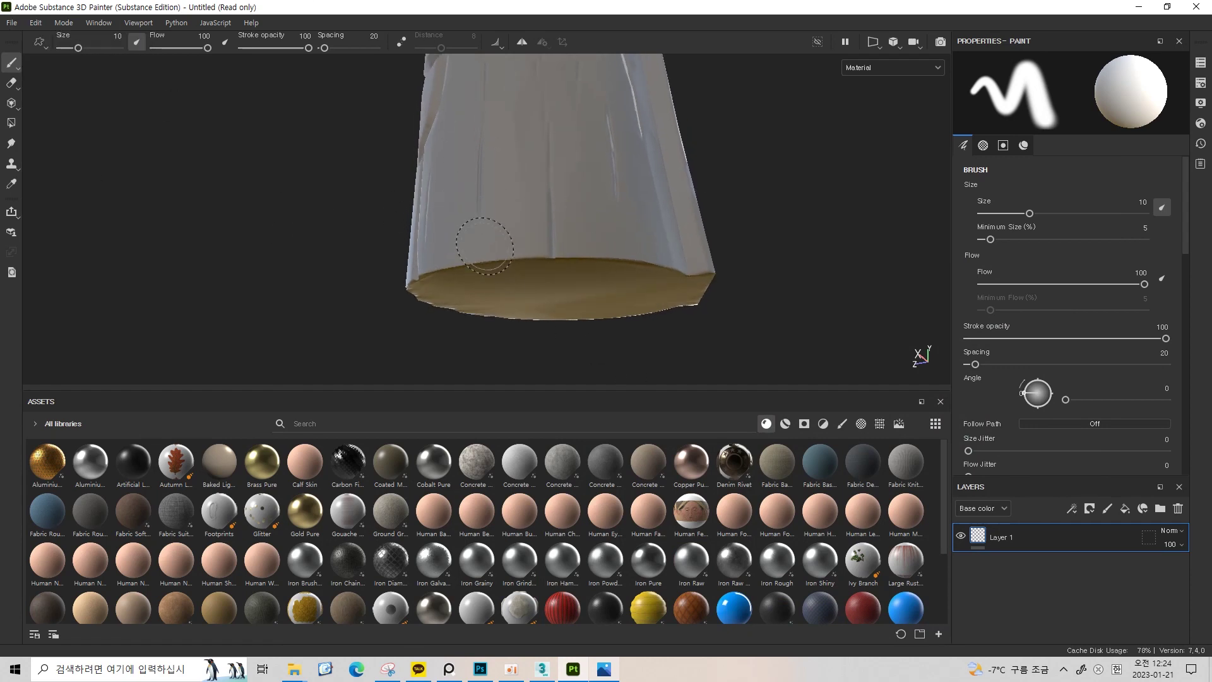
click(41, 23)
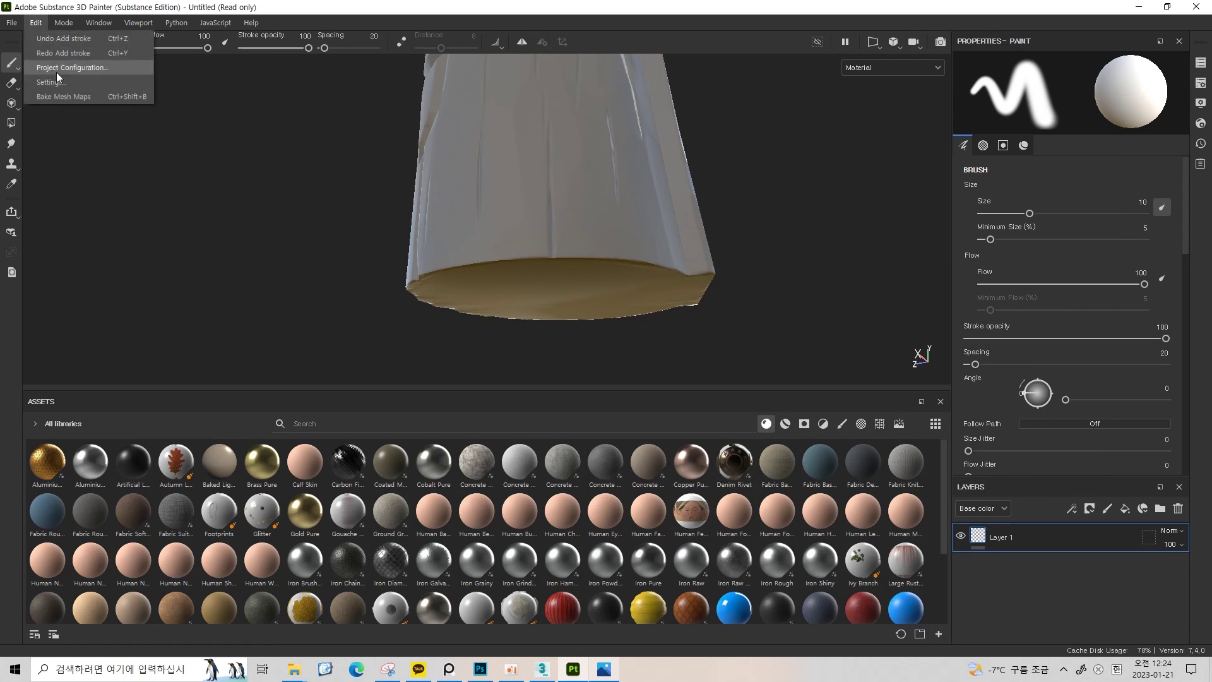
click(66, 68)
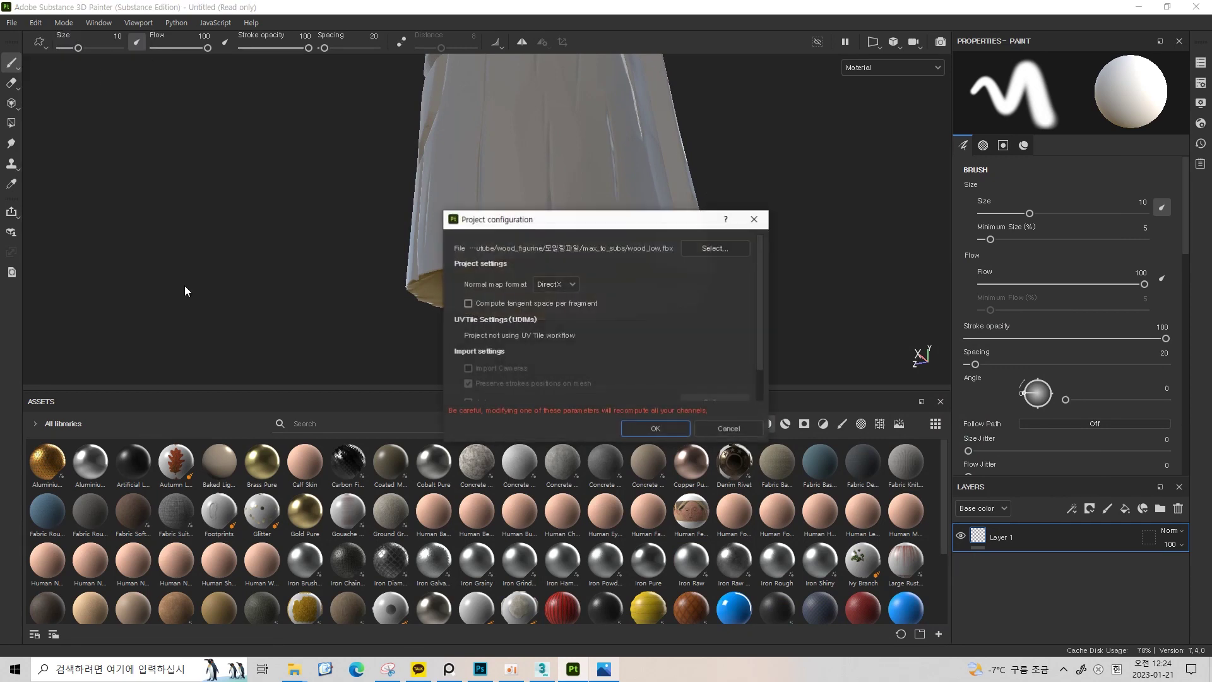
click(710, 247)
double_click(687, 321)
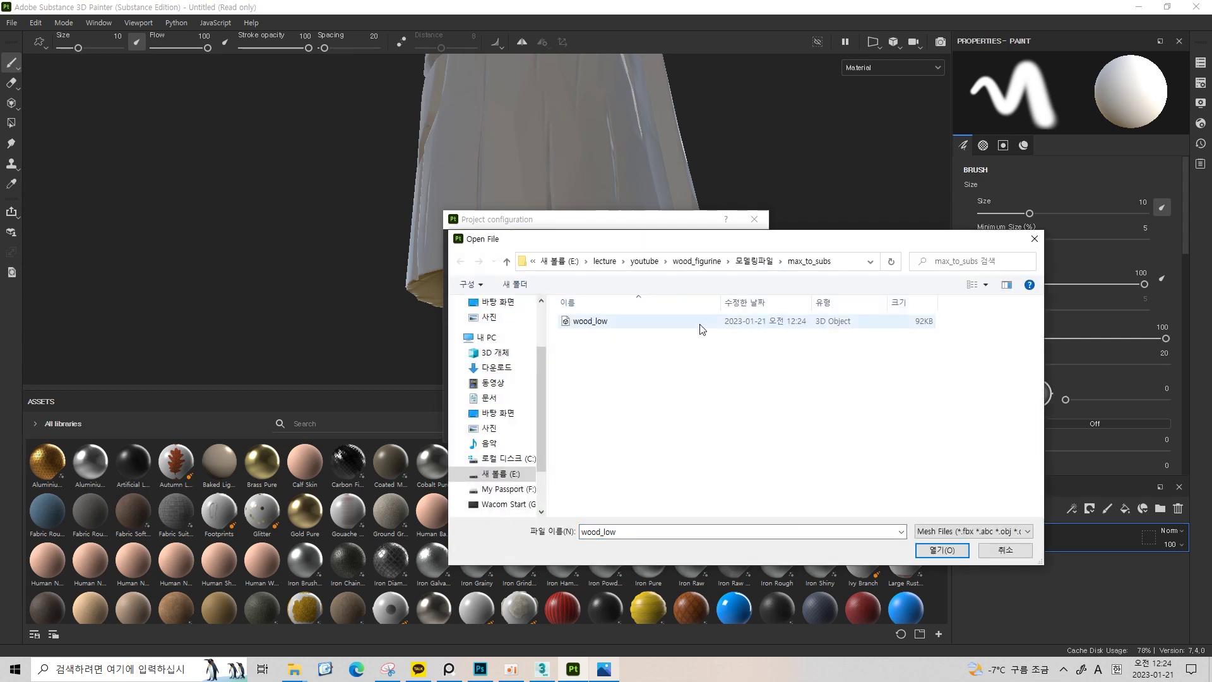
click(655, 428)
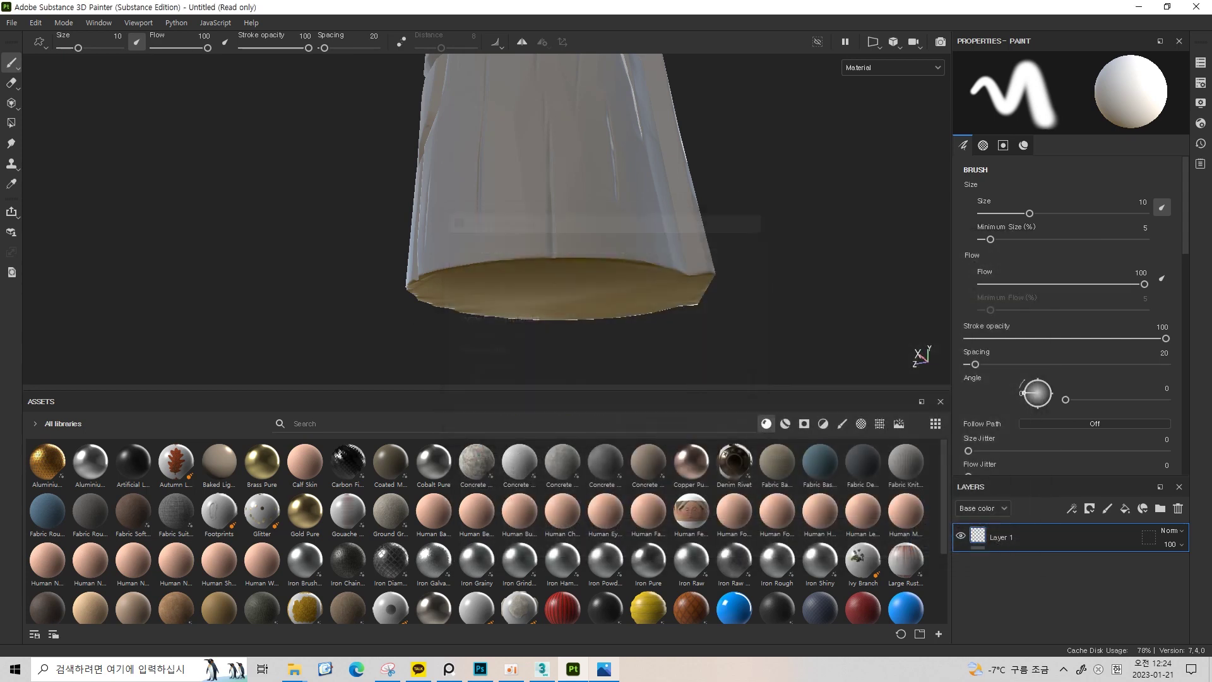
drag(515, 161, 534, 53)
drag(535, 53, 668, 124)
click(1201, 62)
drag(617, 110, 639, 166)
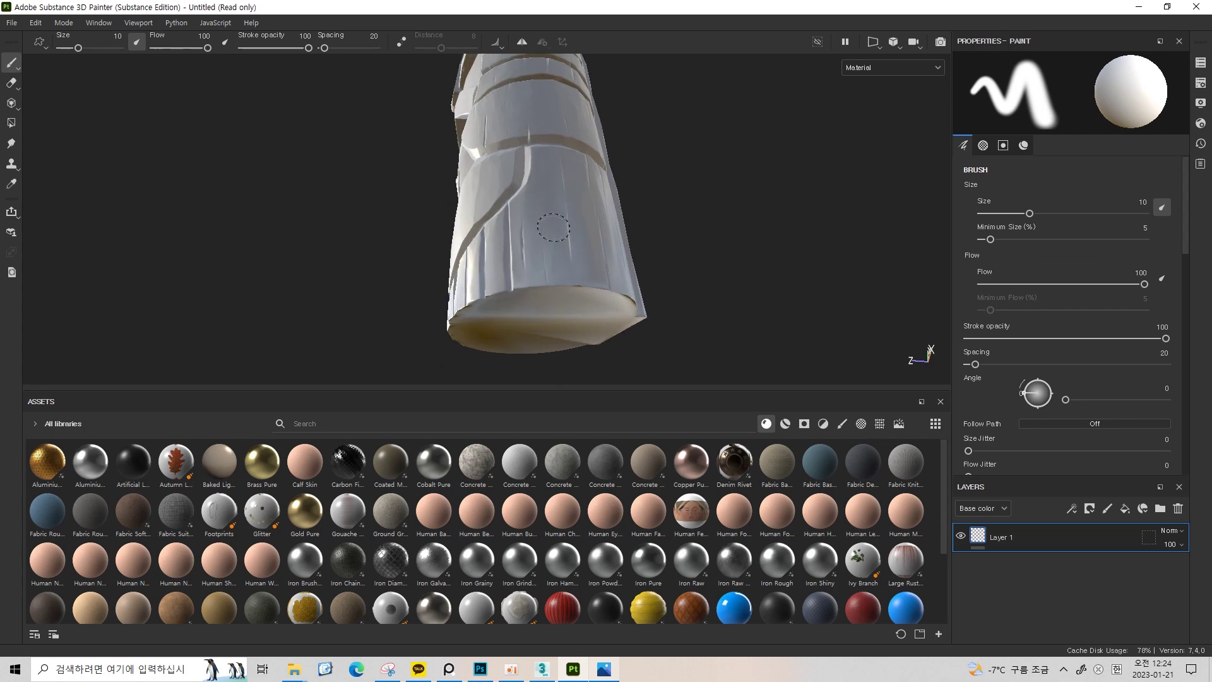
drag(575, 266, 654, 163)
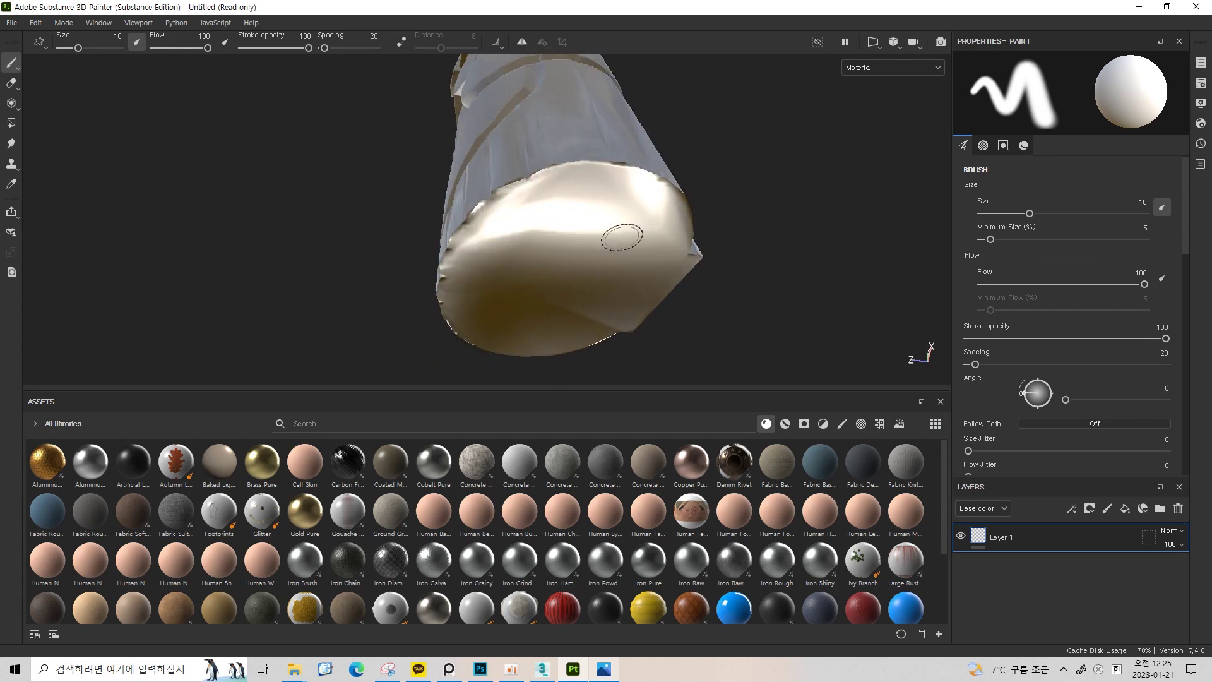
drag(627, 217, 592, 234)
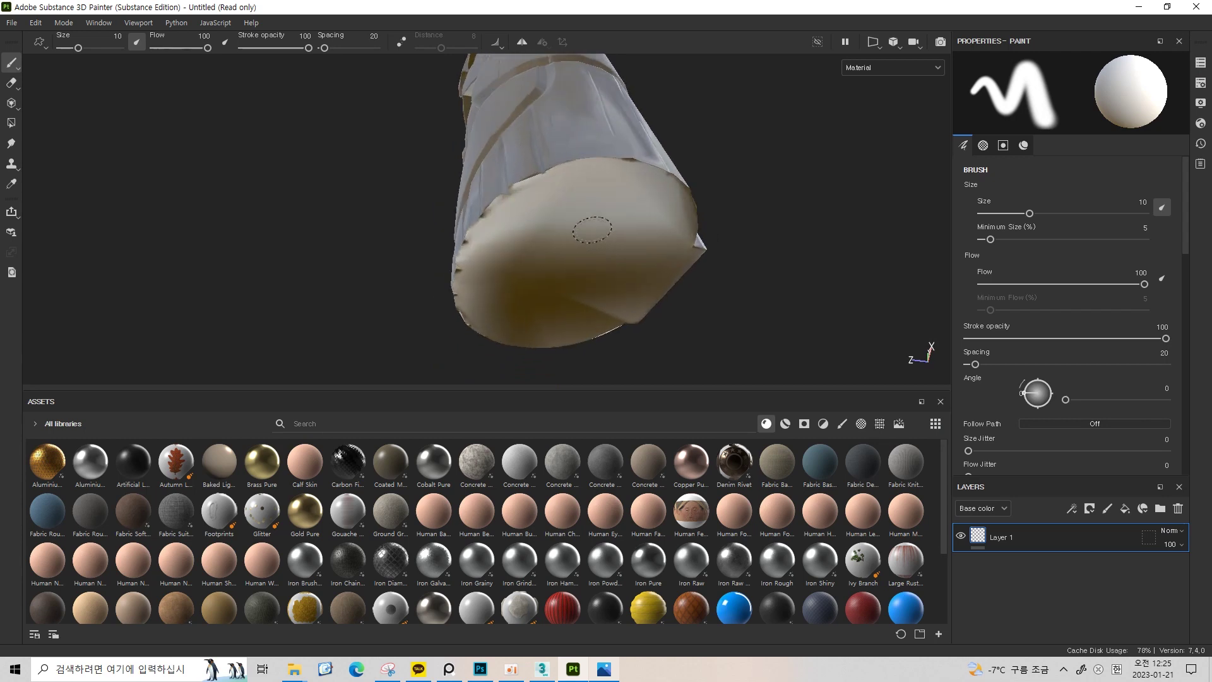
drag(592, 234, 650, 216)
click(1201, 103)
drag(581, 190, 1124, 97)
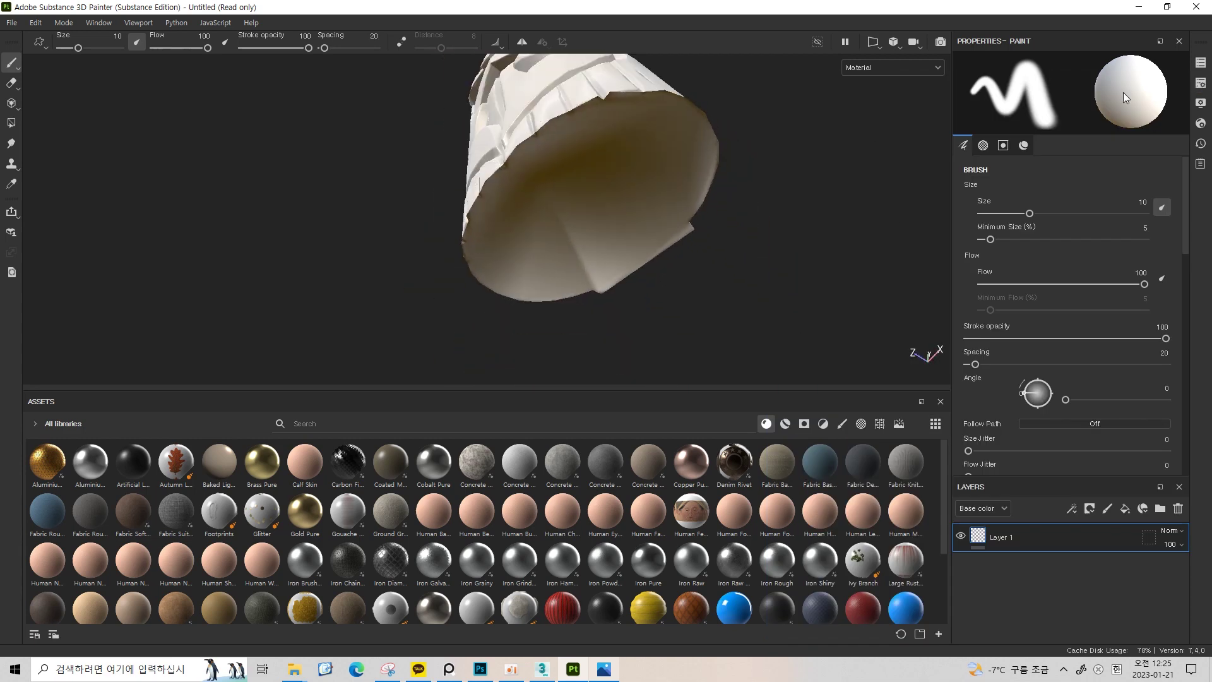
click(1201, 83)
Bake the Normal mesh map for the default texture set and cycle channels to preview it
click(1106, 508)
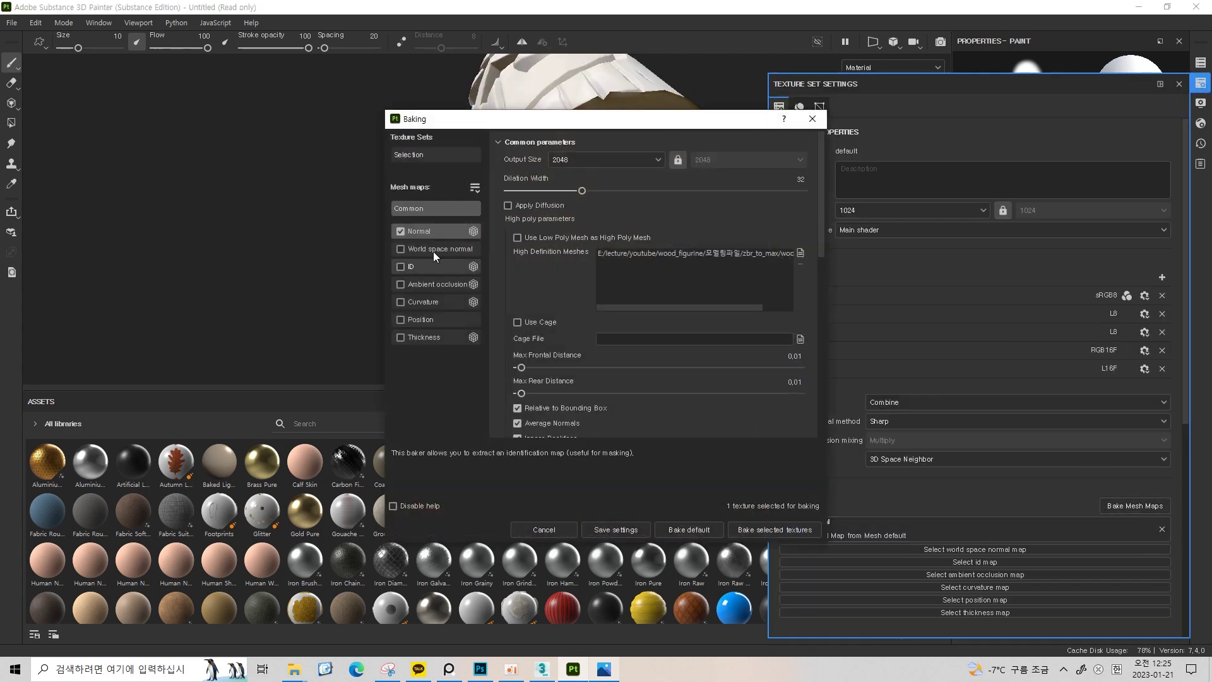
click(753, 534)
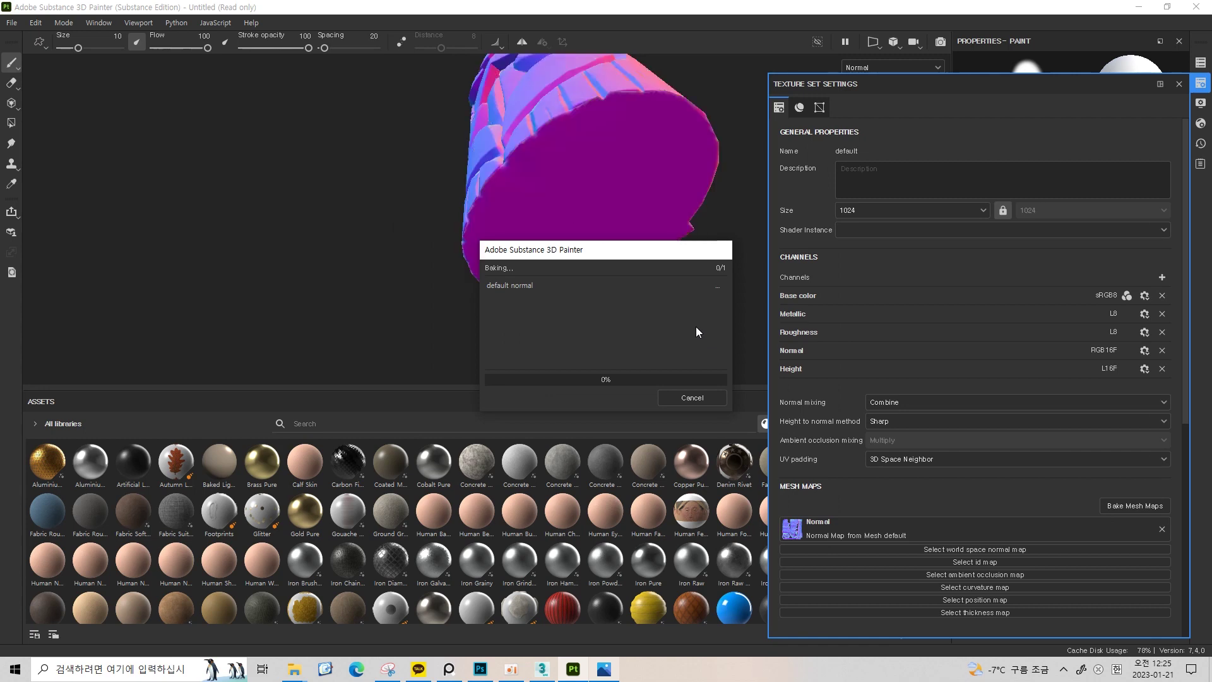
click(679, 396)
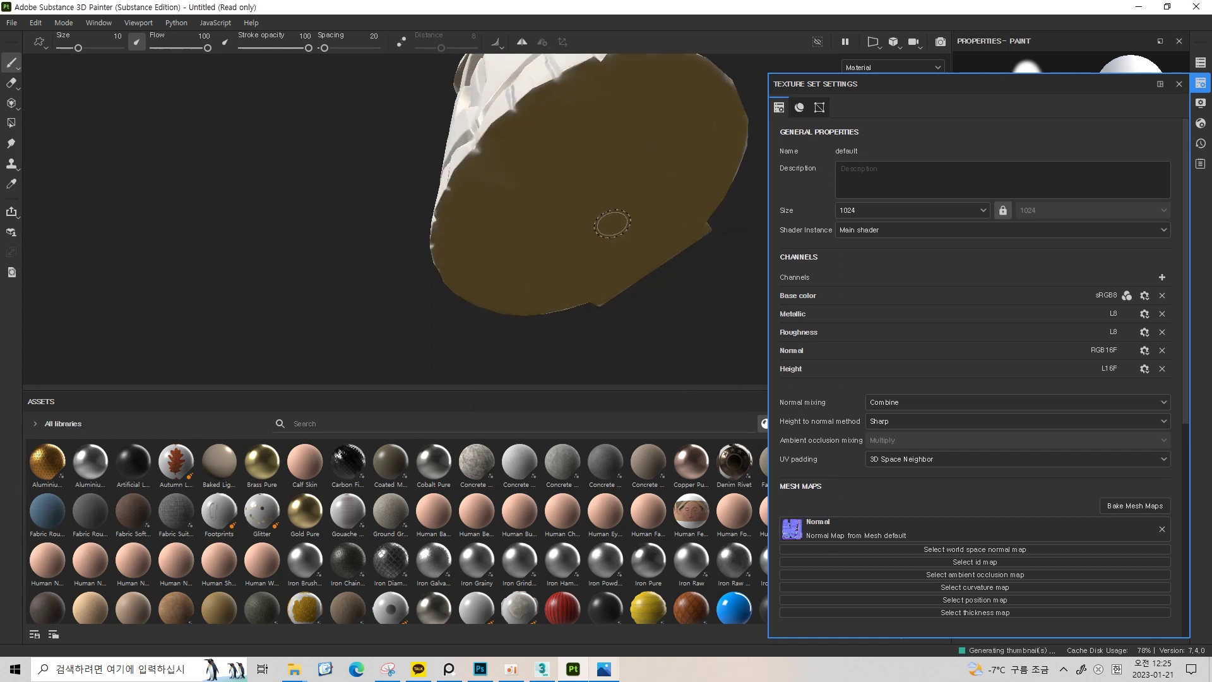
click(1178, 83)
key(c)
key(c)
key(c)
key(c)
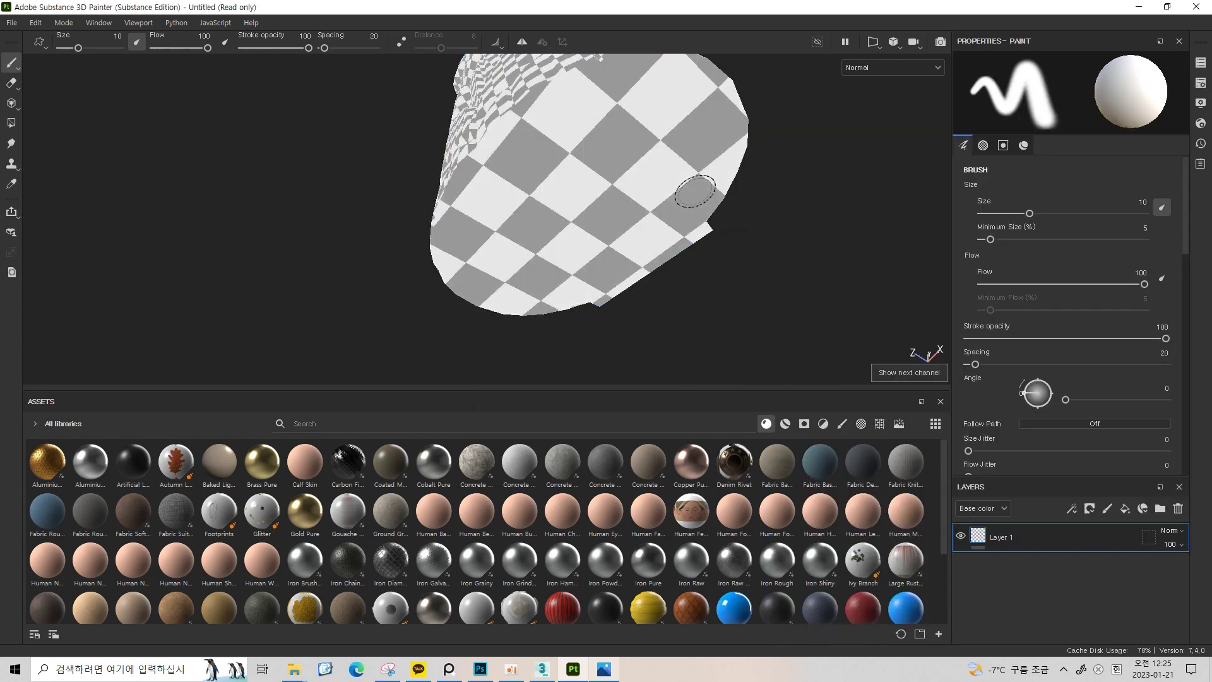
key(c)
key(c)
drag(695, 190, 685, 206)
Switch back to the material view and orbit to inspect the figurine's base
key(m)
drag(469, 159, 405, 206)
scroll(up, 3)
drag(548, 183, 464, 225)
drag(453, 206, 534, 184)
drag(496, 217, 468, 217)
drag(496, 217, 493, 248)
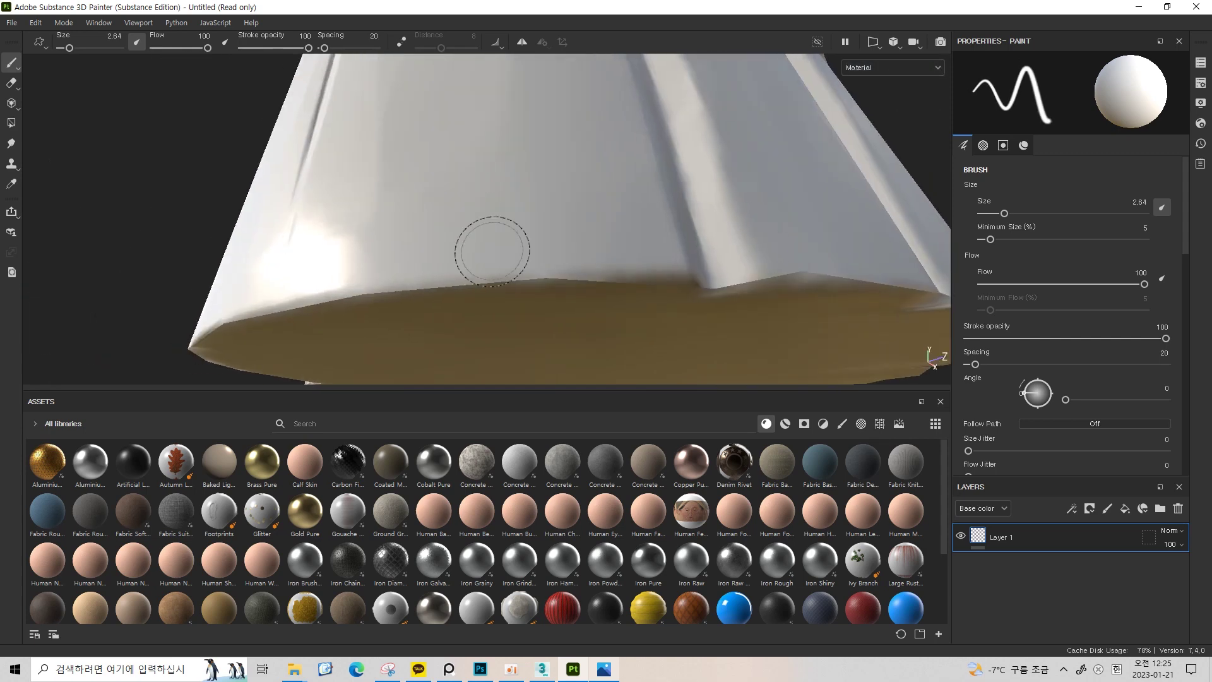
drag(492, 249, 487, 257)
drag(487, 257, 333, 292)
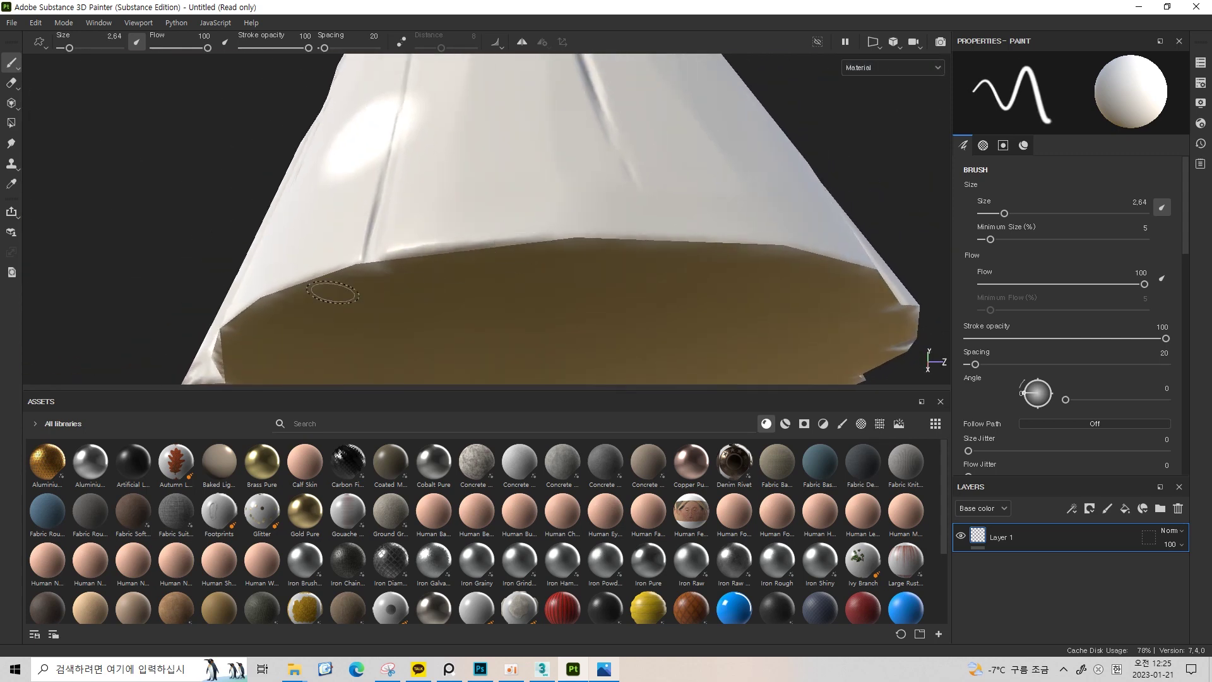
drag(689, 249, 655, 224)
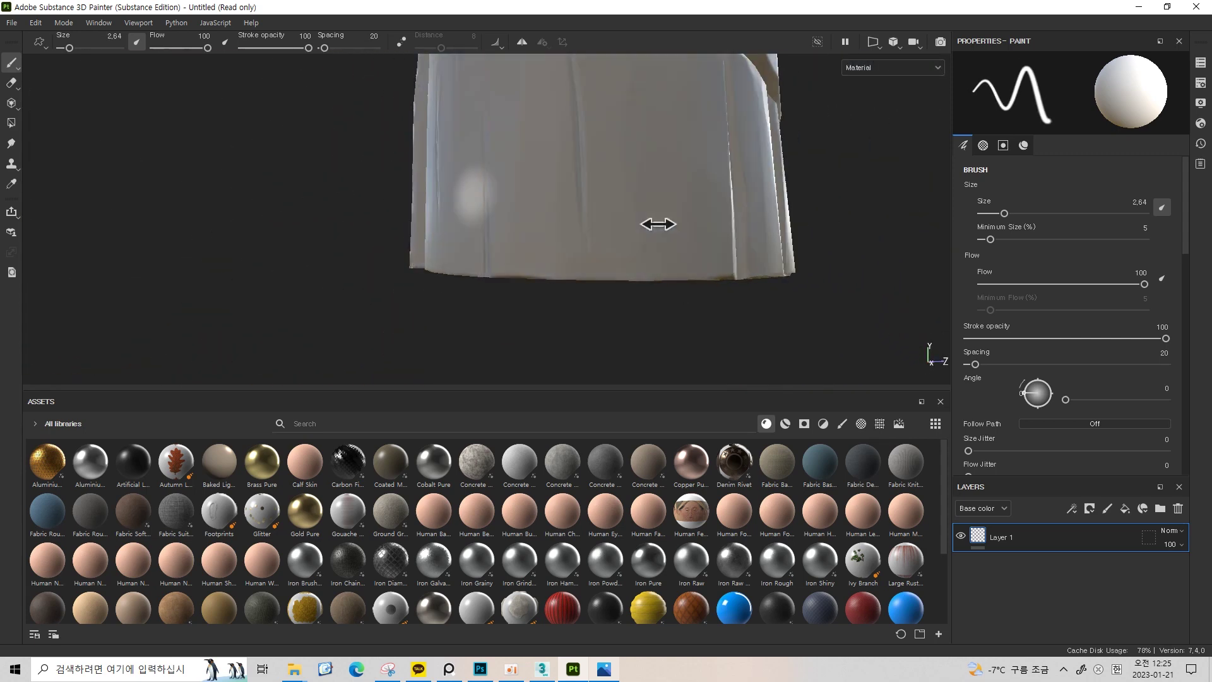
drag(655, 225, 735, 225)
drag(734, 225, 562, 304)
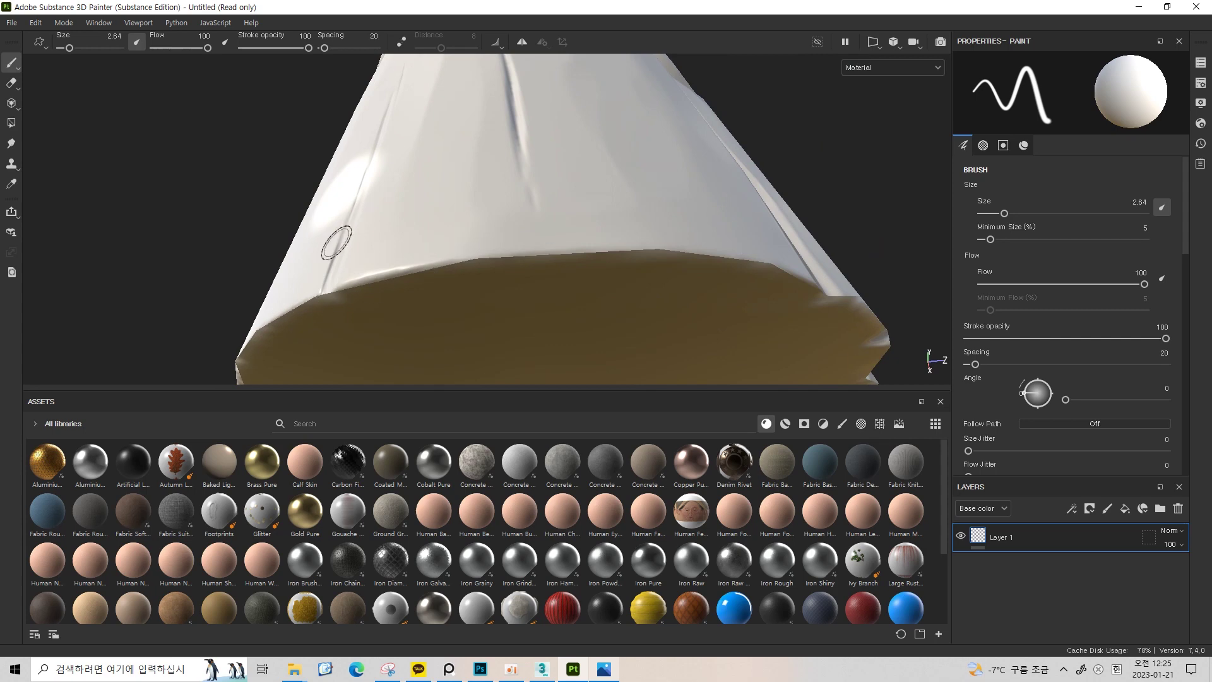
Orbit around the sides, brown base, and top emblem to check the bake
drag(760, 267, 707, 203)
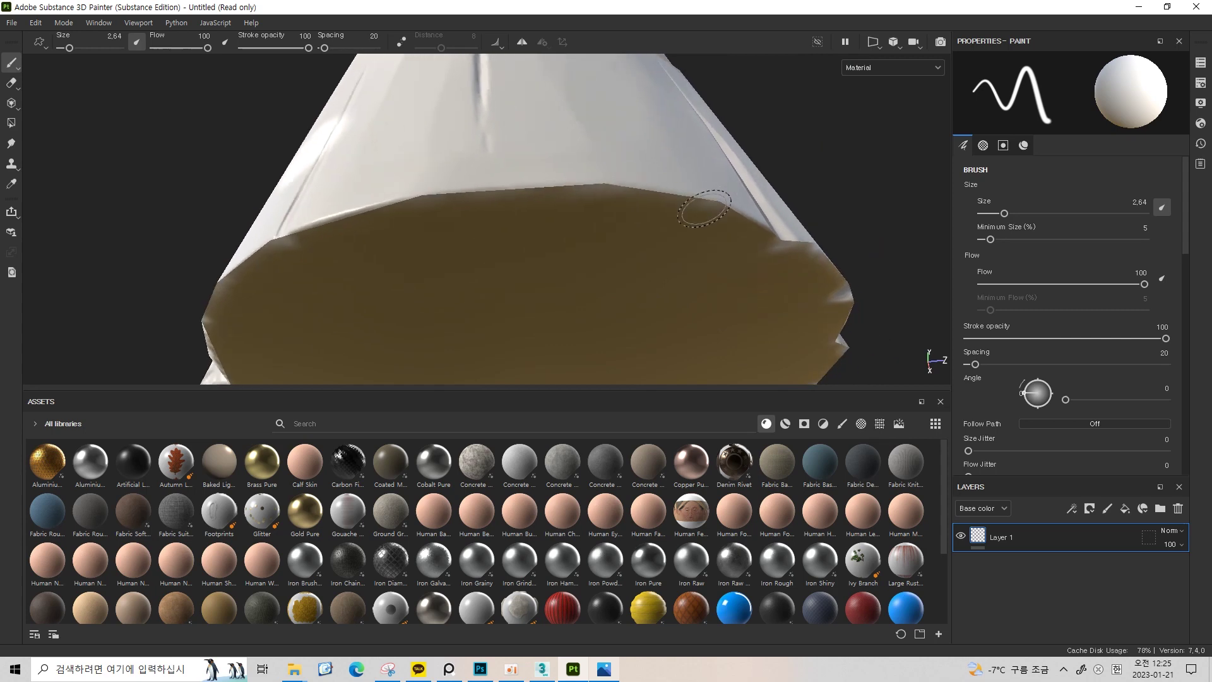
drag(488, 177, 628, 274)
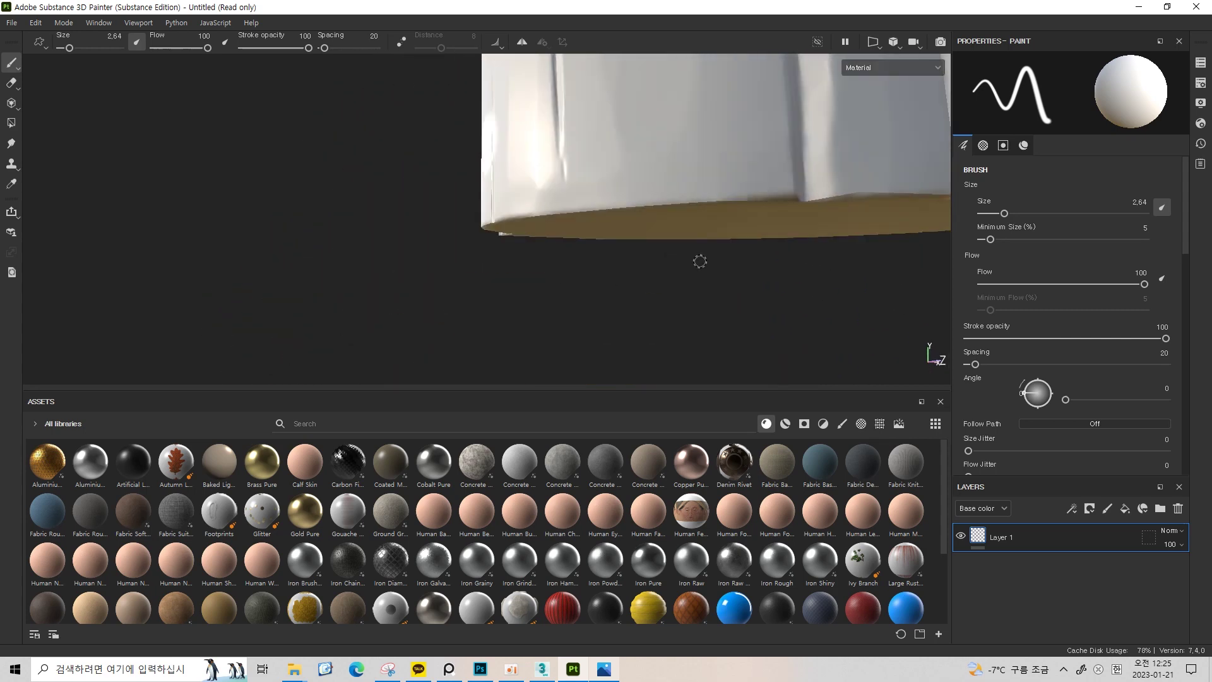
drag(628, 274, 668, 207)
drag(668, 208, 731, 189)
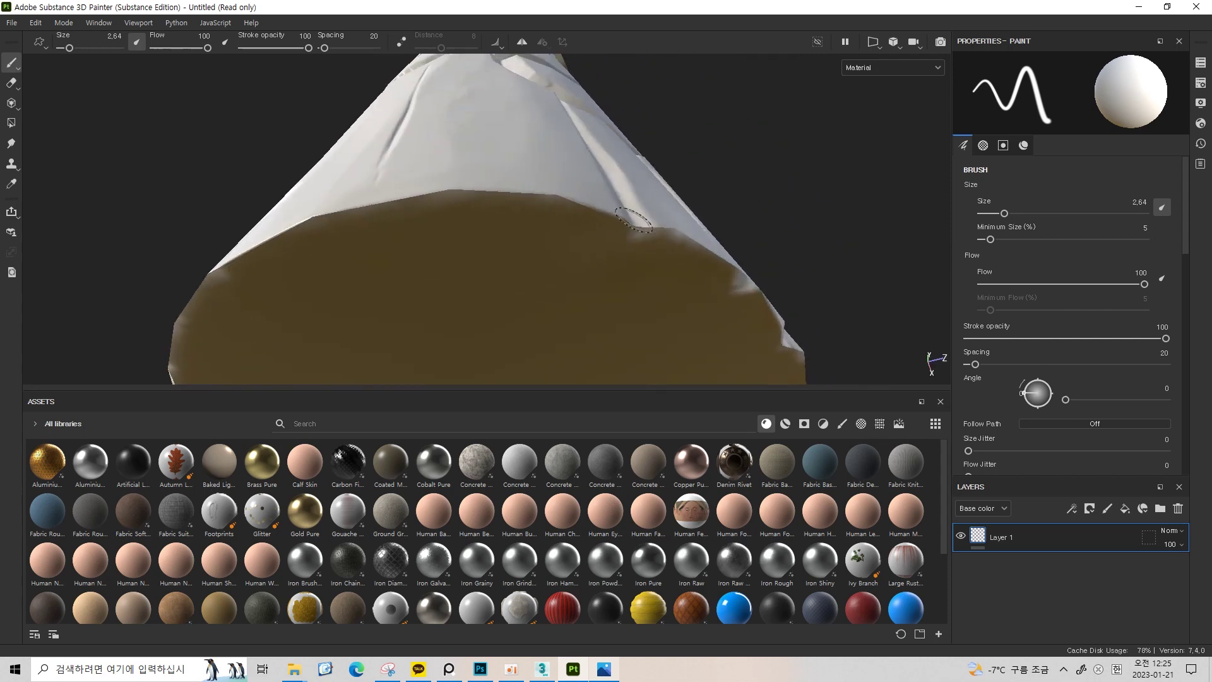
drag(338, 228, 581, 262)
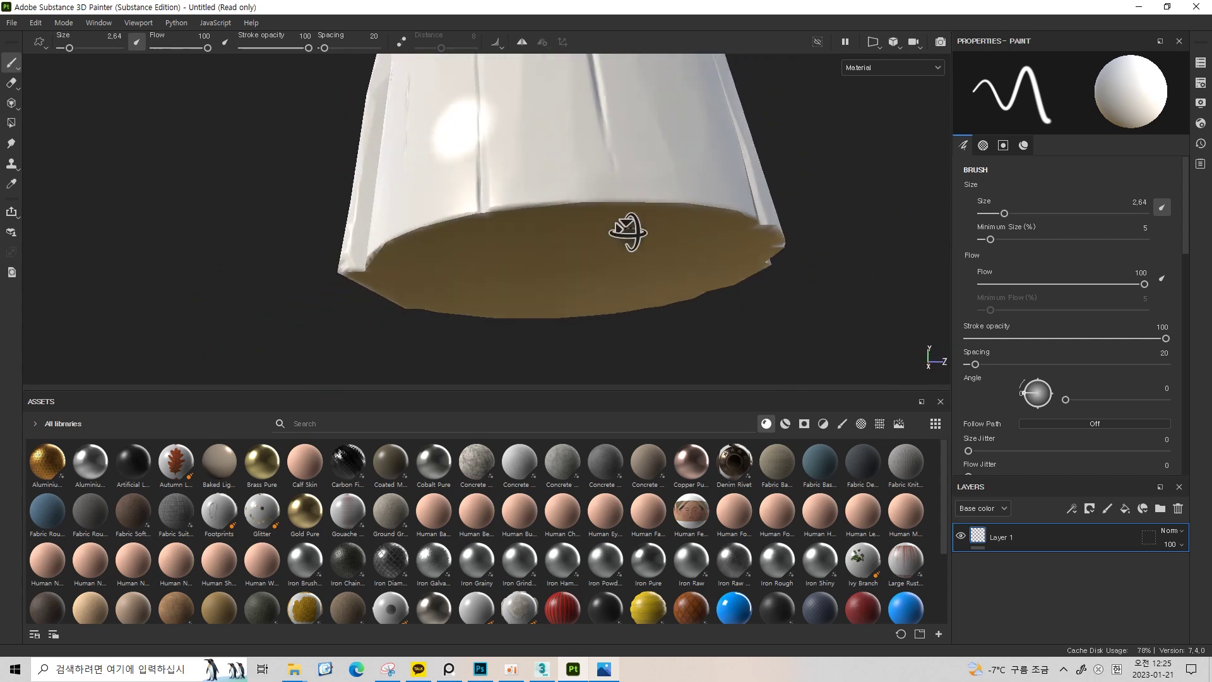
drag(581, 263, 681, 197)
drag(681, 197, 558, 189)
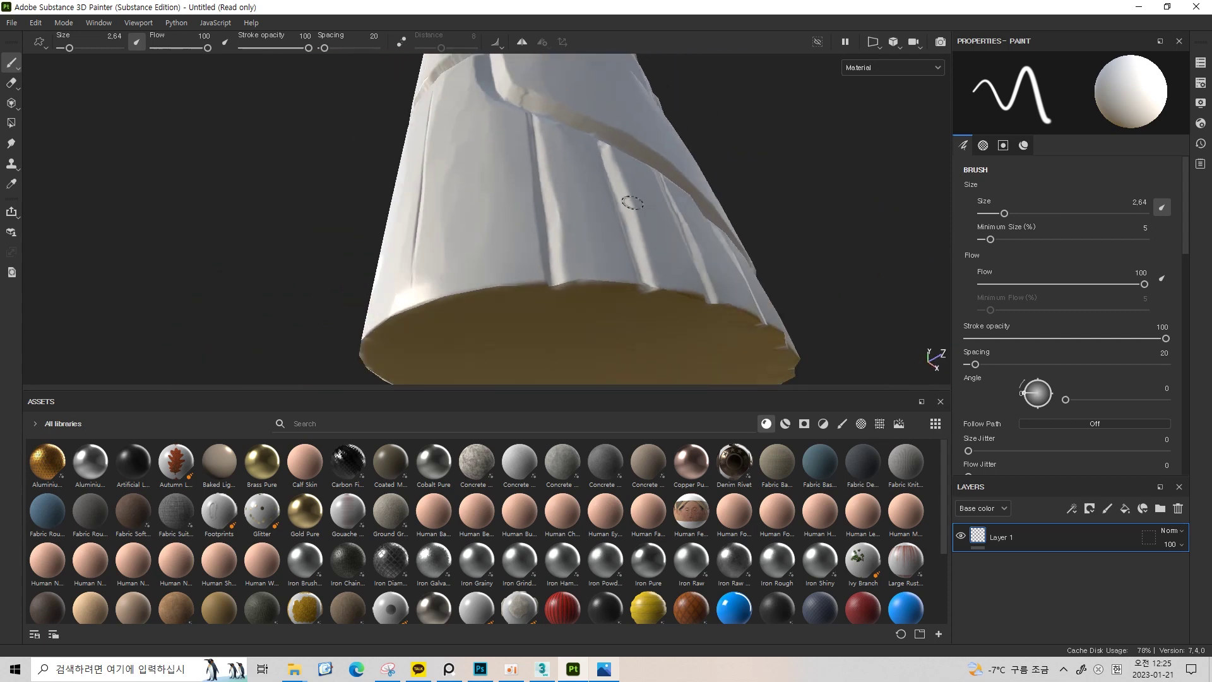
drag(693, 199, 541, 229)
drag(732, 178, 676, 355)
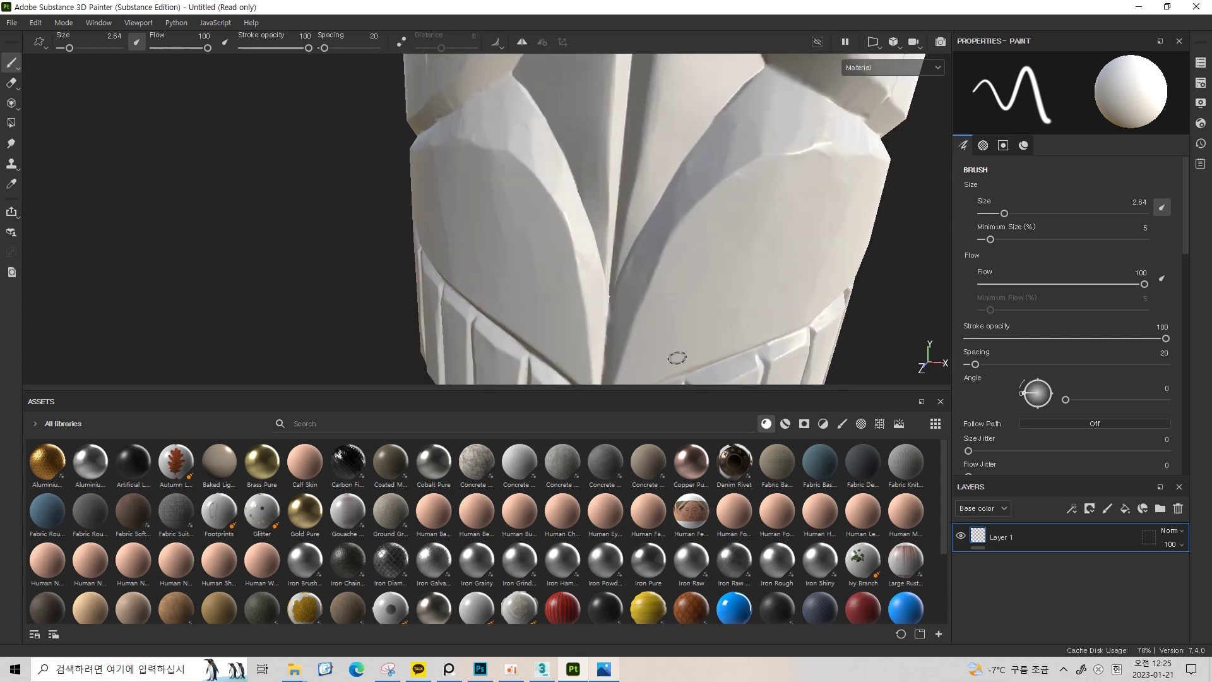
scroll(up, 3)
drag(676, 233, 677, 244)
drag(676, 244, 632, 247)
Zoom into the corner joint, show the Normal+Height+Mesh channel, and open texture set settings
drag(558, 257, 452, 168)
drag(452, 168, 598, 144)
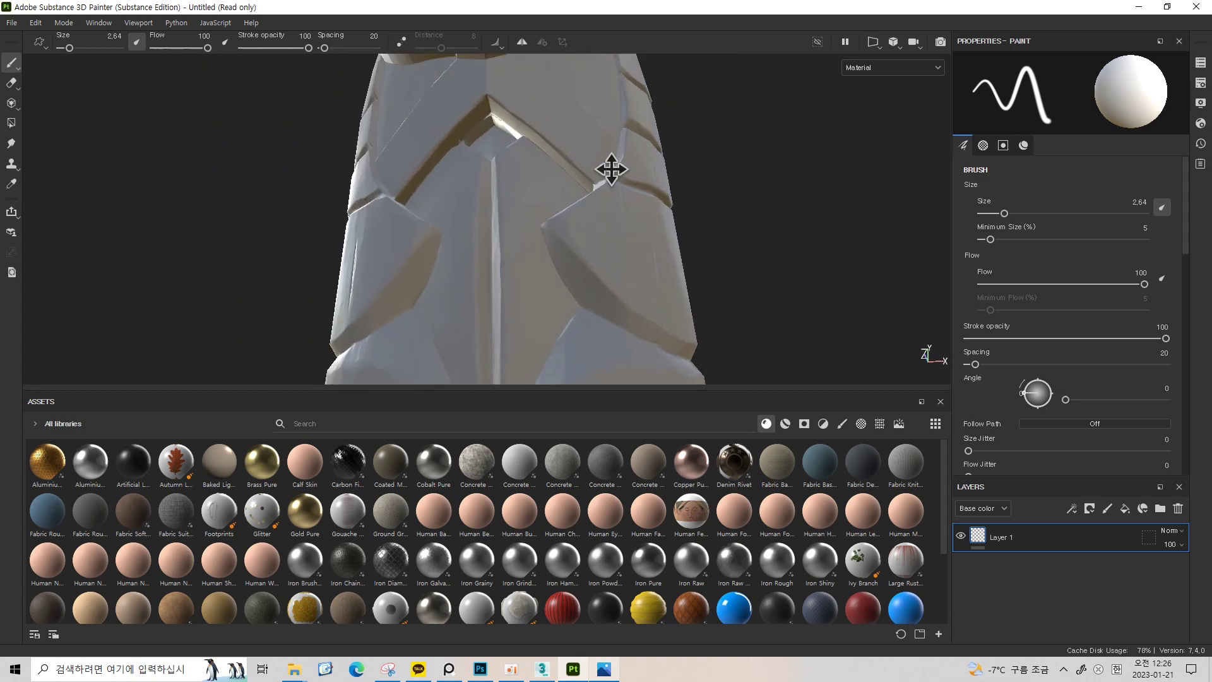
scroll(up, 3)
scroll(up, 3)
drag(538, 171, 534, 113)
key(c)
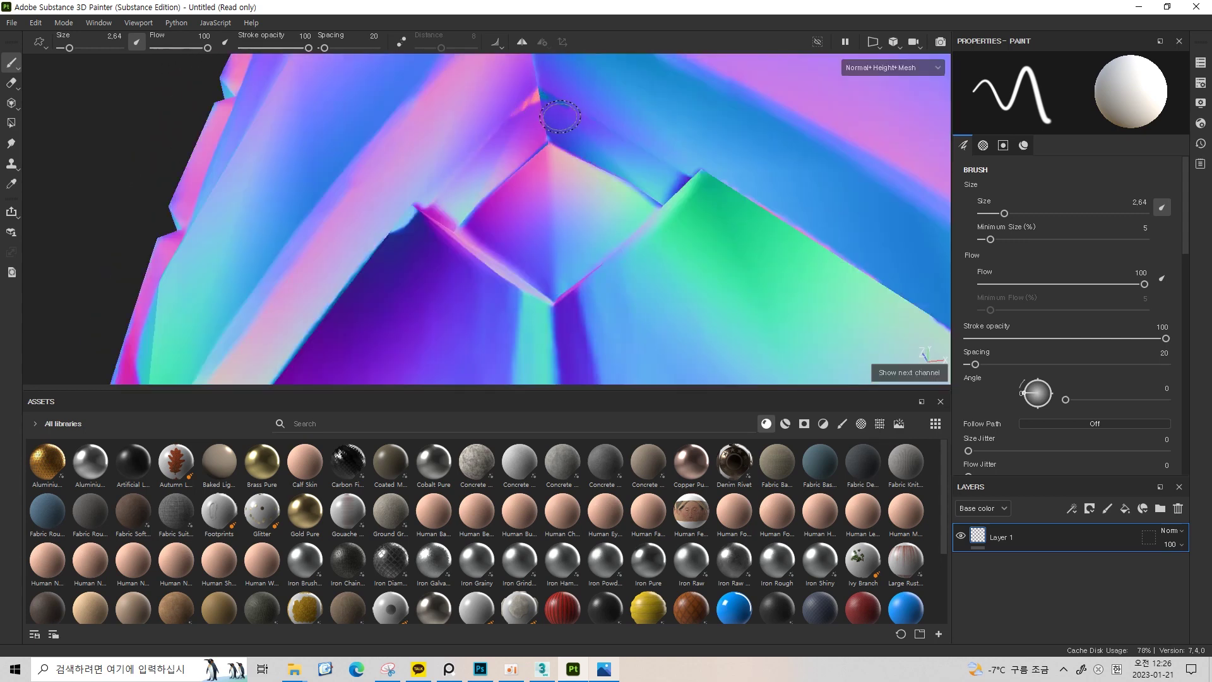
click(1201, 85)
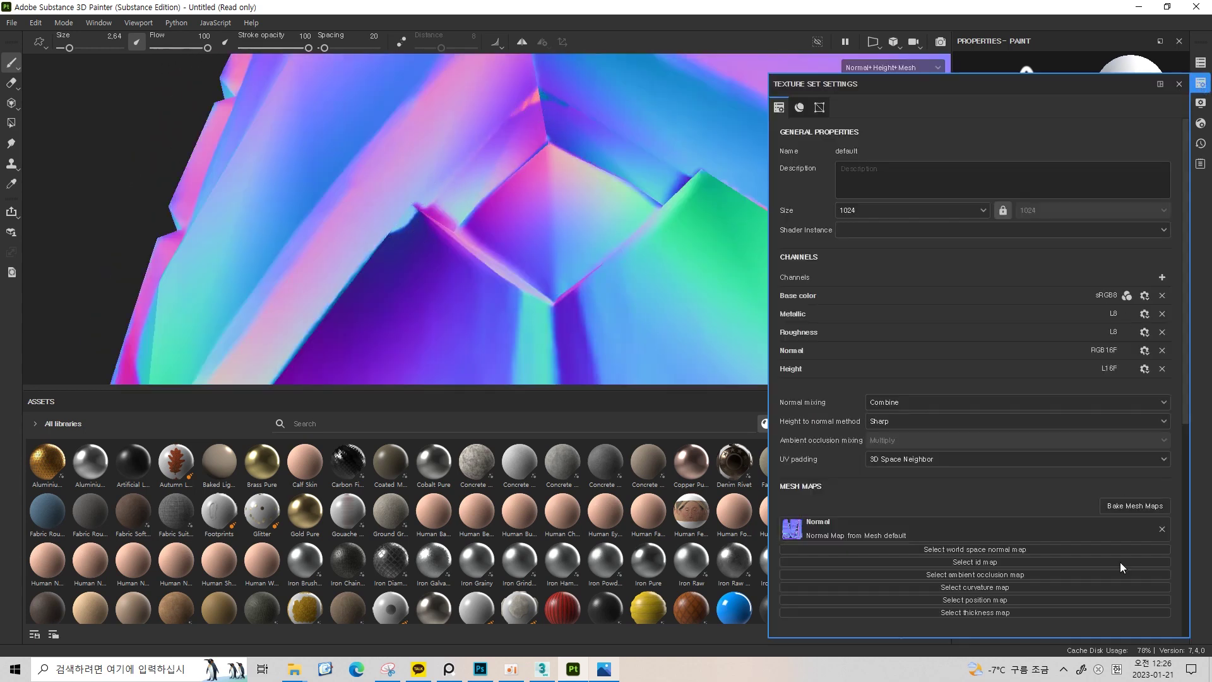
Rebake the normal map twice with a max frontal/rear distance of 0.02
click(1128, 506)
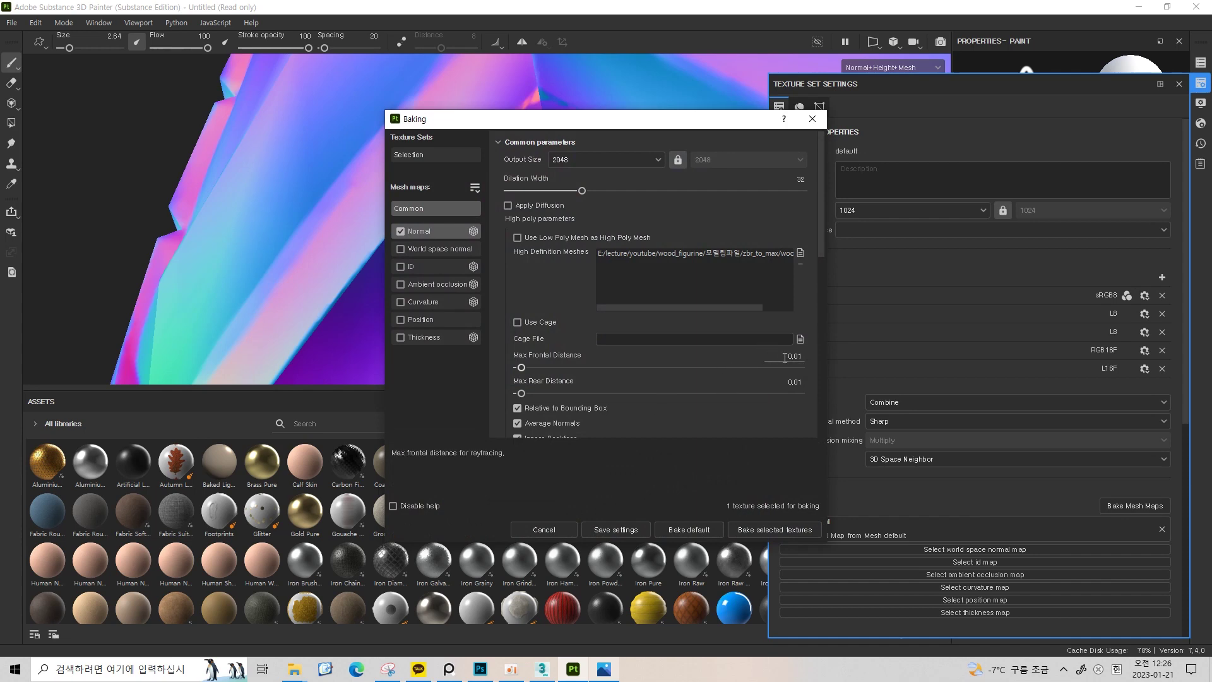
text(0.02)
key(Return)
click(799, 529)
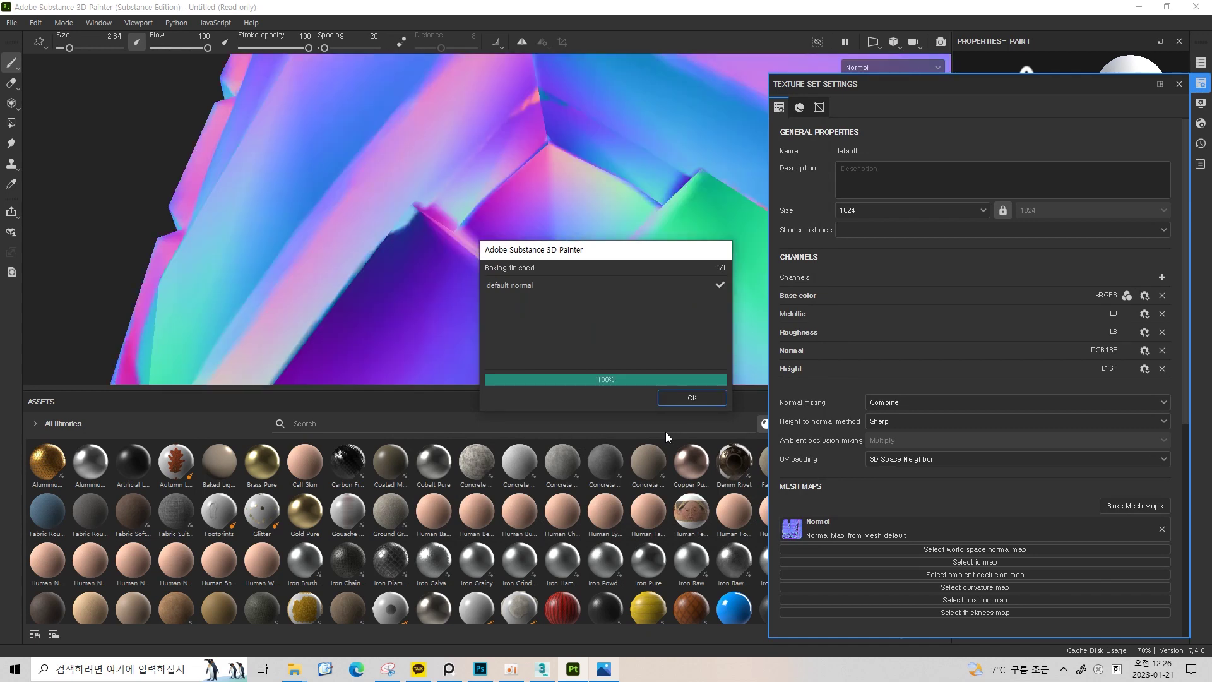
click(694, 397)
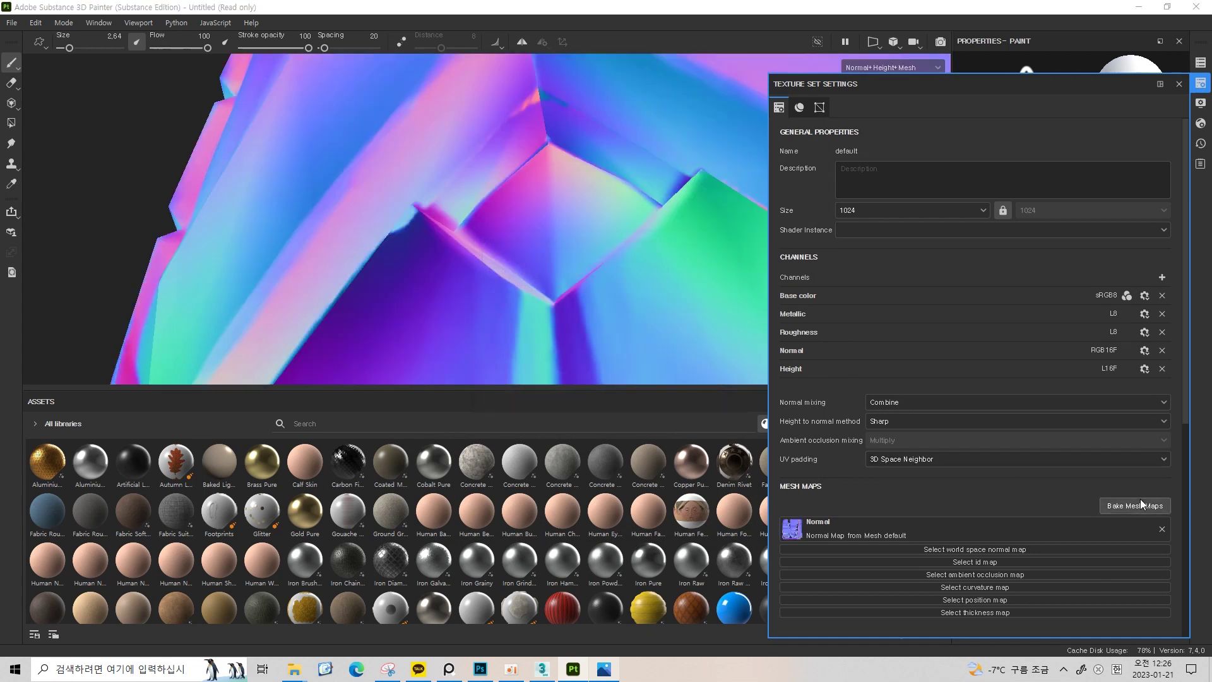
click(1140, 503)
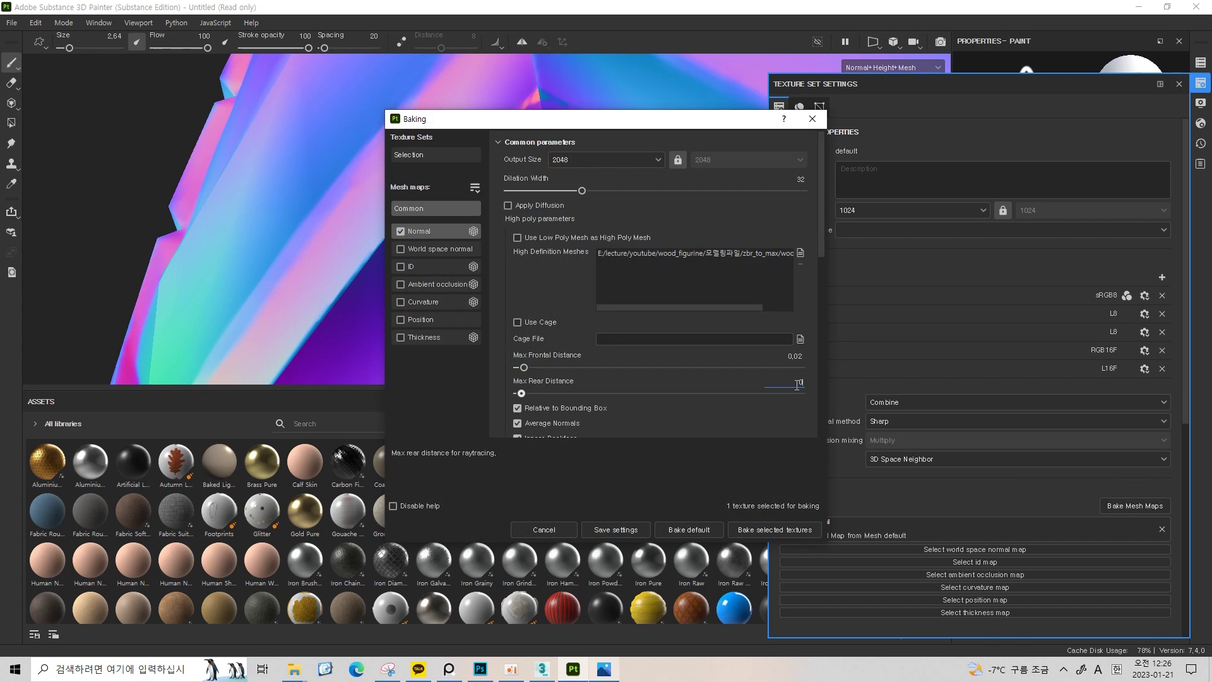
click(789, 532)
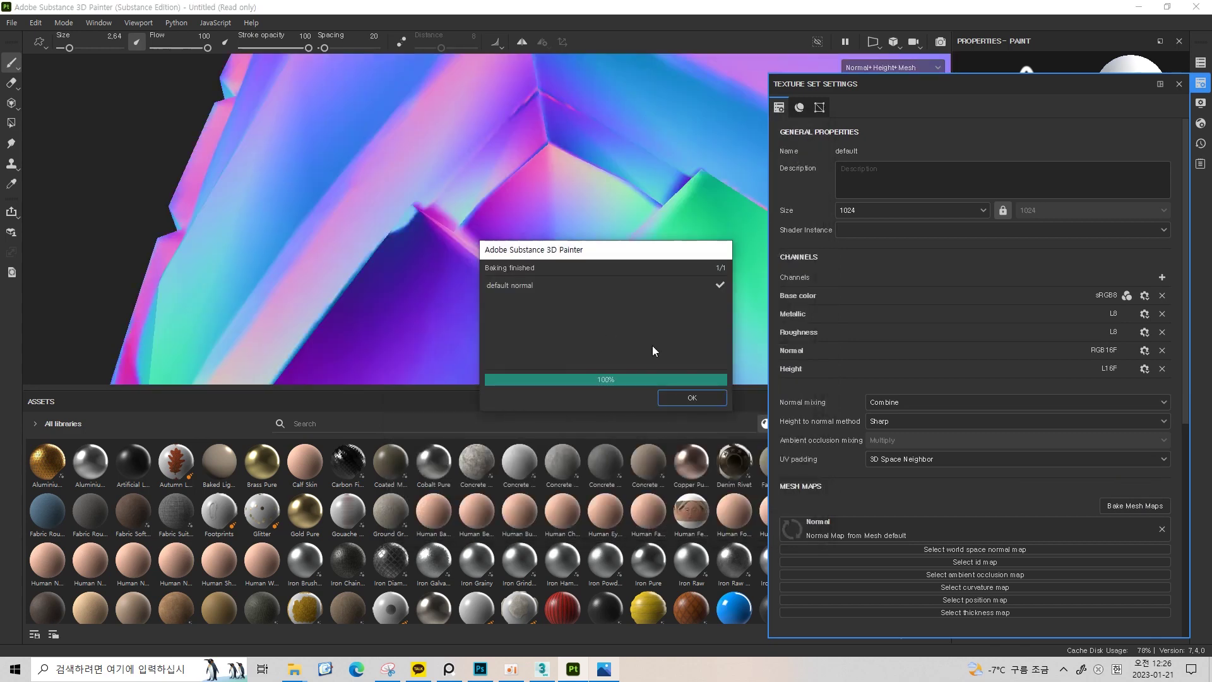
click(696, 398)
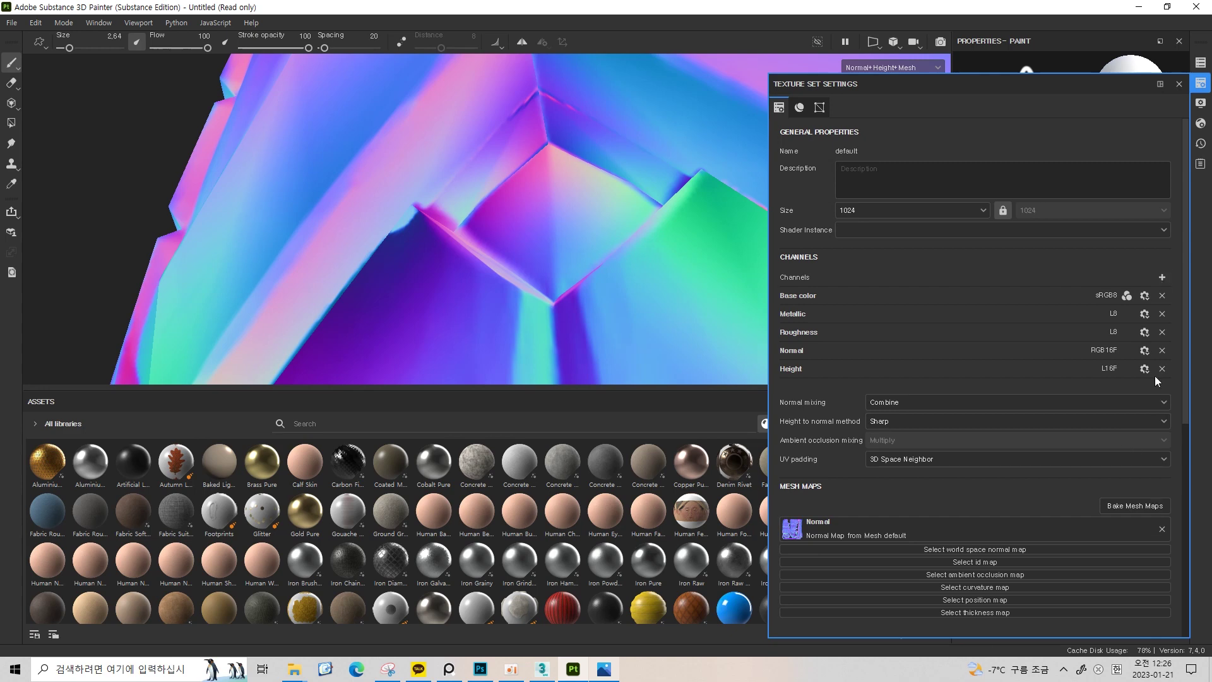
Rebake the normal map with a 0.03 distance, inspect, bake again, then return to 3ds Max
click(1147, 506)
text(0.03)
key(Return)
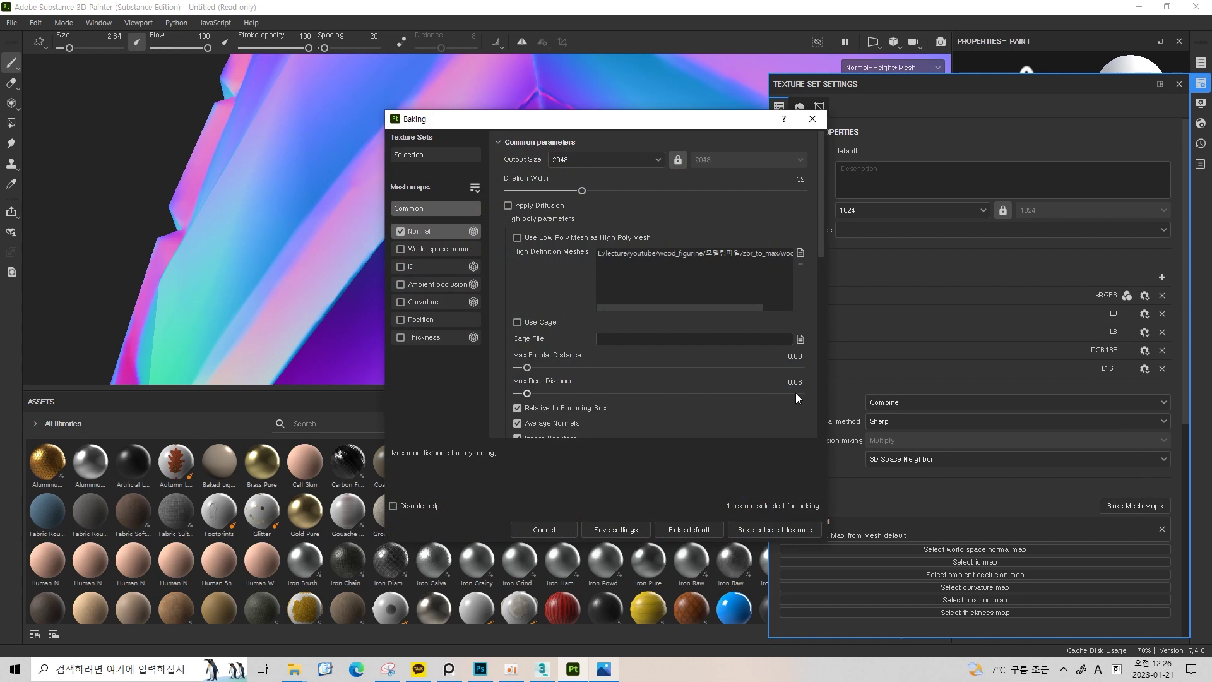
click(787, 529)
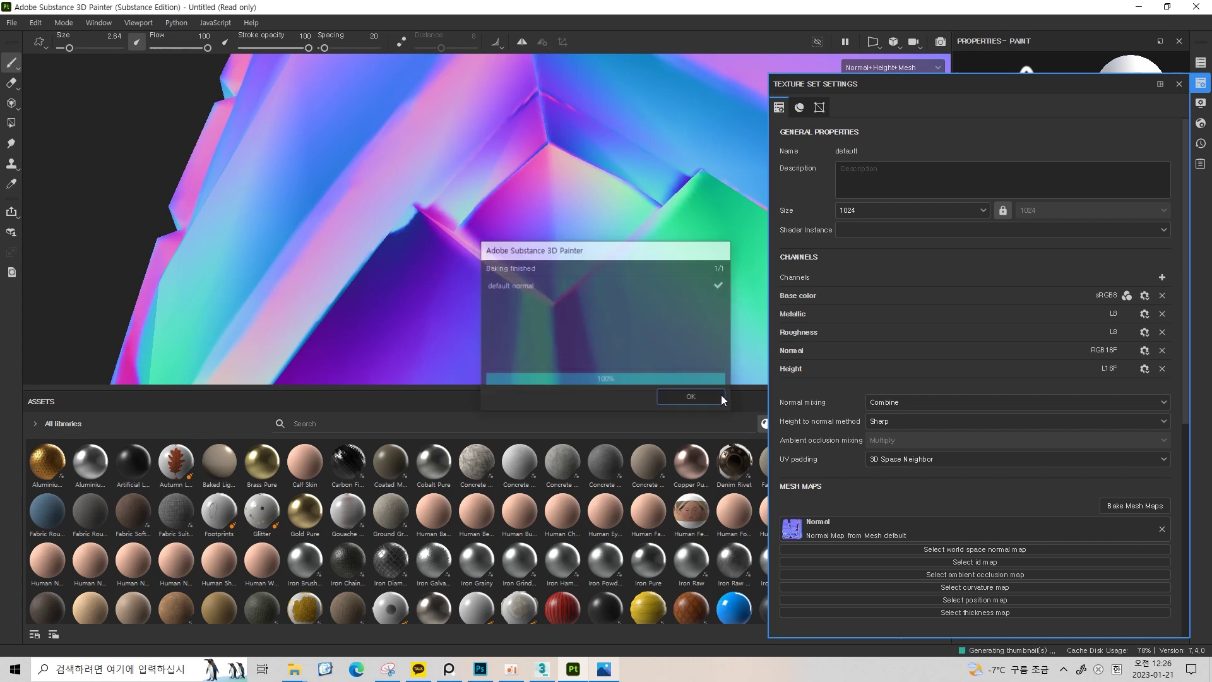
click(721, 399)
drag(600, 272, 595, 202)
click(1137, 505)
text(0.01)
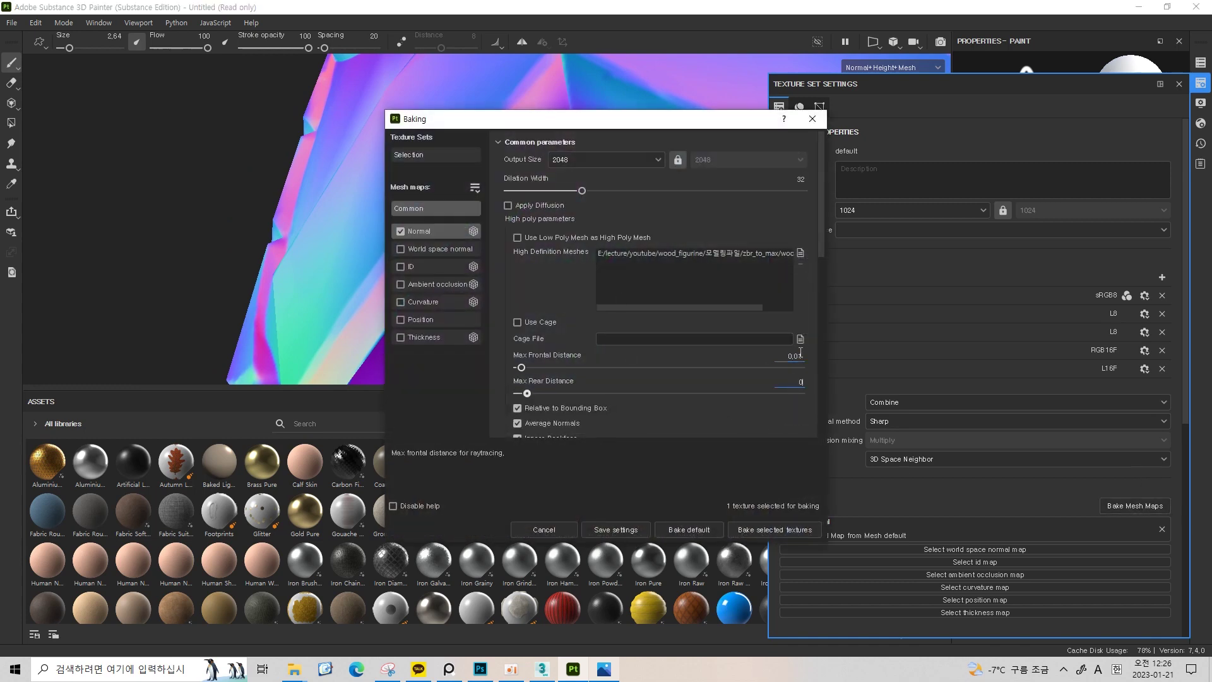
click(777, 529)
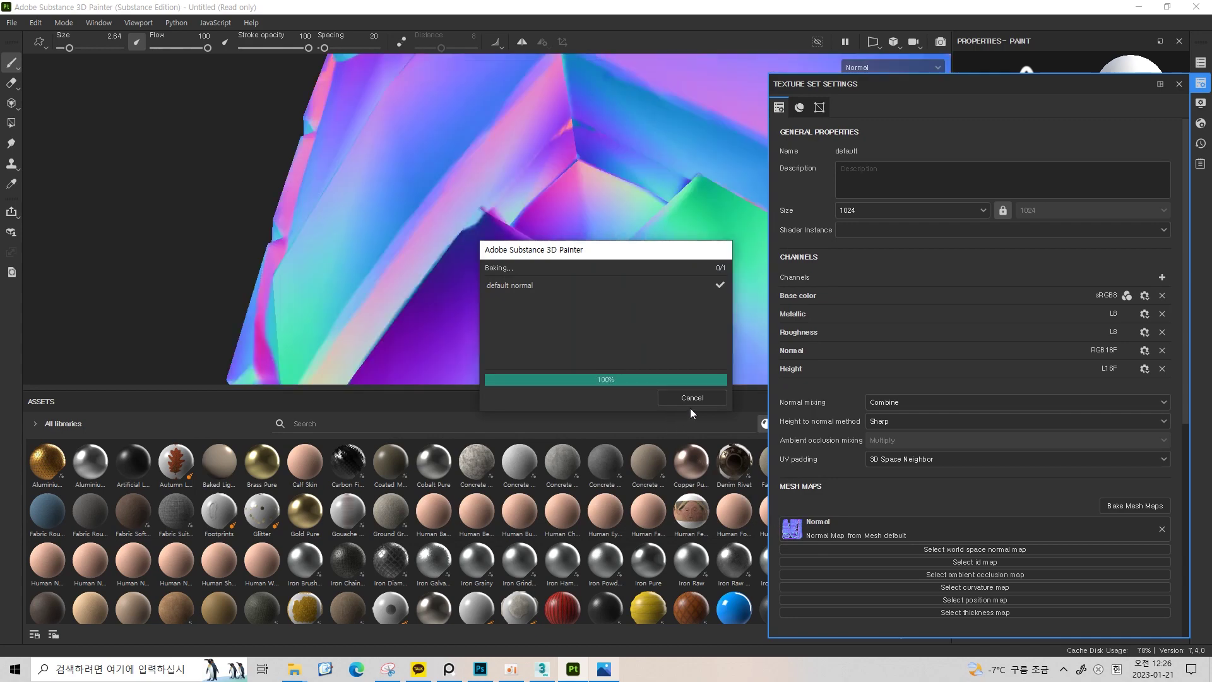
key(alt+Tab)
scroll(down, 3)
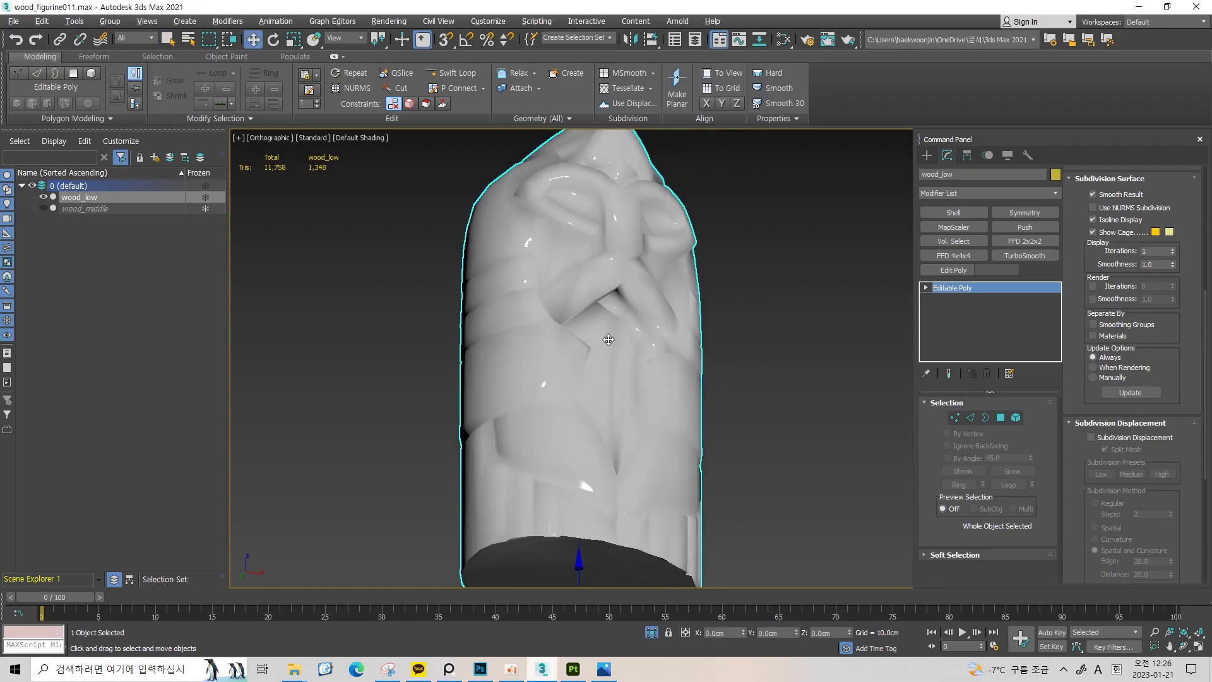
Unhide wood_middle and inspect the diamond crease in Painter and 3ds Max
click(43, 208)
scroll(up, 3)
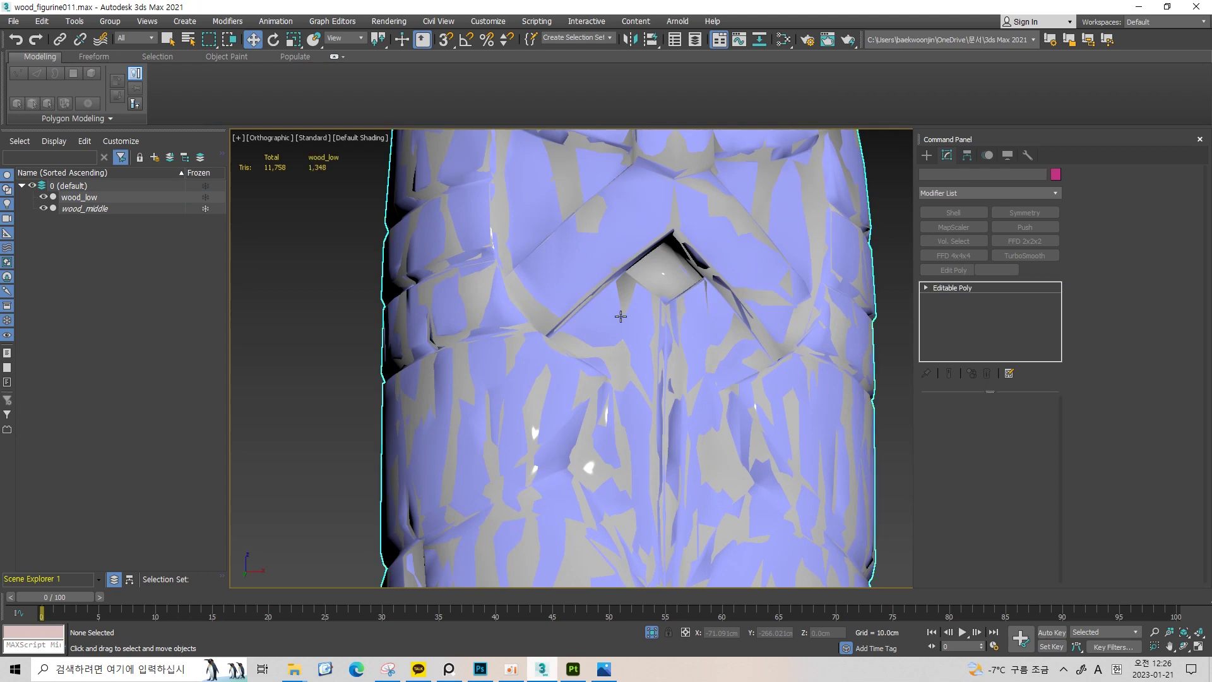
key(alt+Tab)
drag(622, 313, 485, 306)
drag(494, 281, 614, 202)
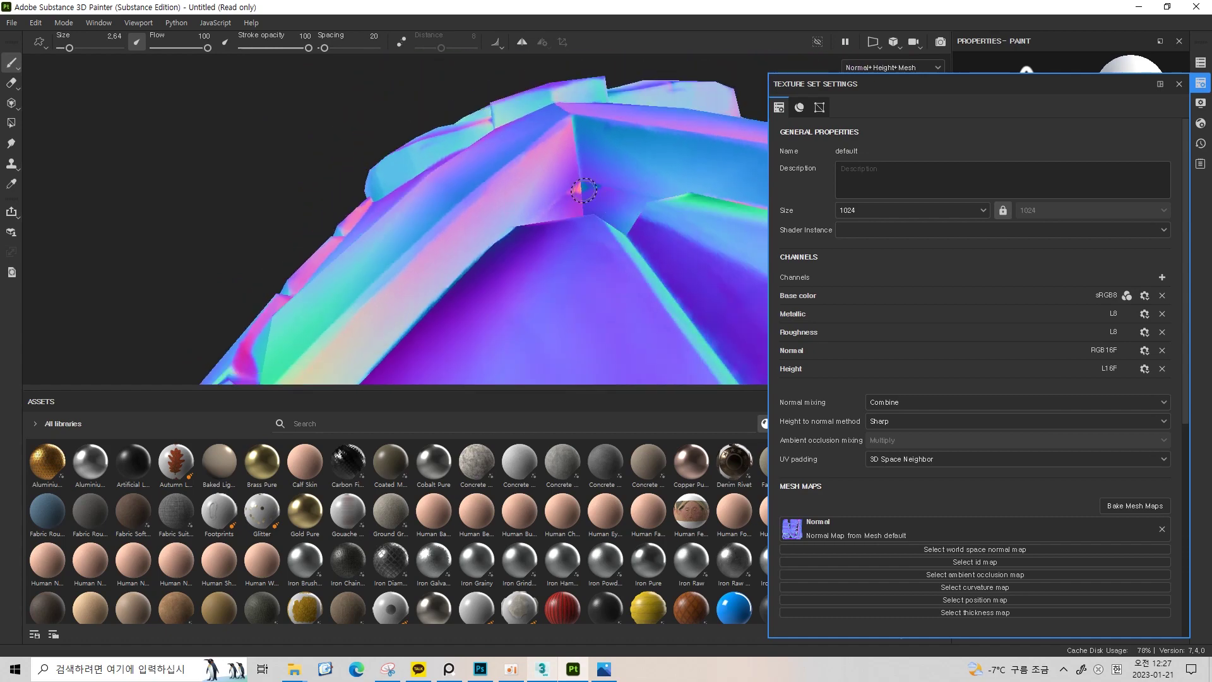
key(alt+Tab)
drag(584, 190, 520, 255)
scroll(up, 3)
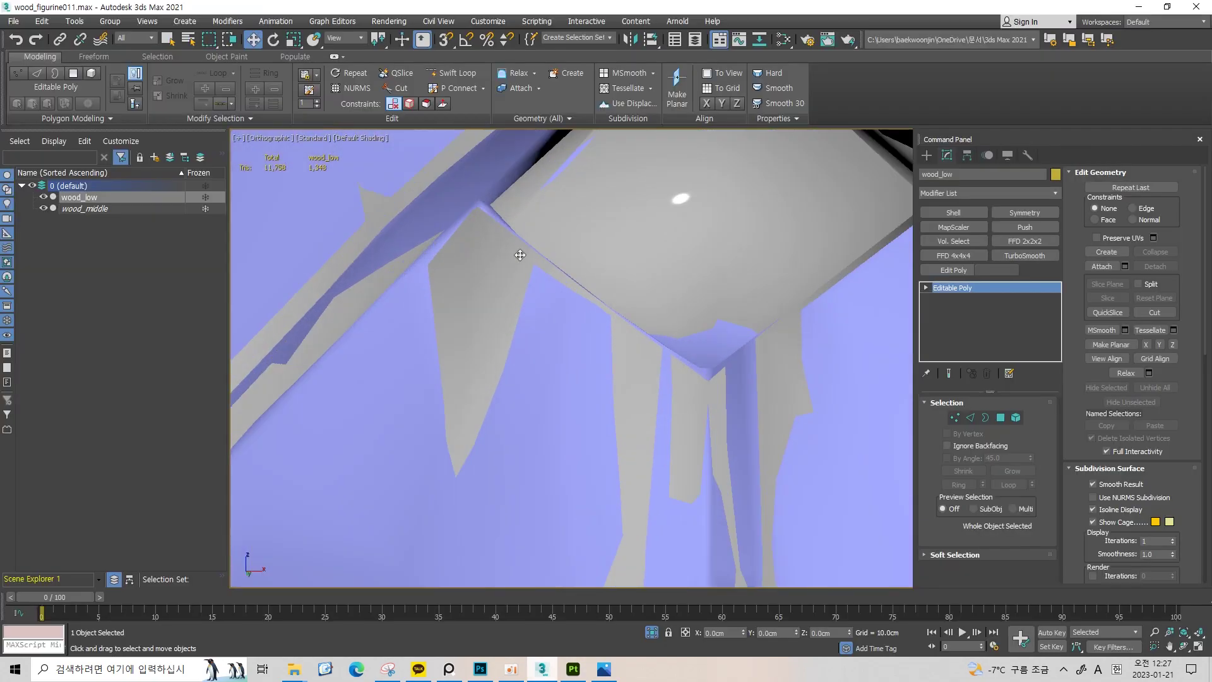
In Vertex mode, nudge the diamond-crease vertex along Y, checking it in wireframe
key(1)
key(F3)
key(F3)
click(479, 206)
scroll(up, 3)
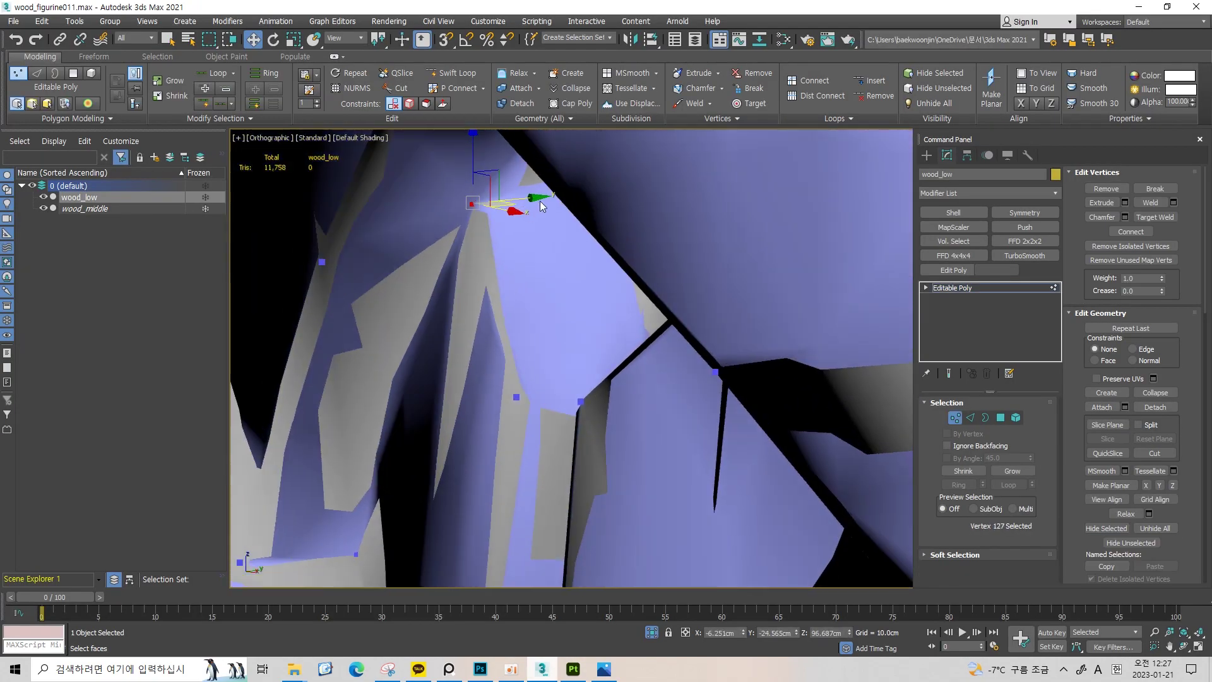
drag(534, 198, 553, 213)
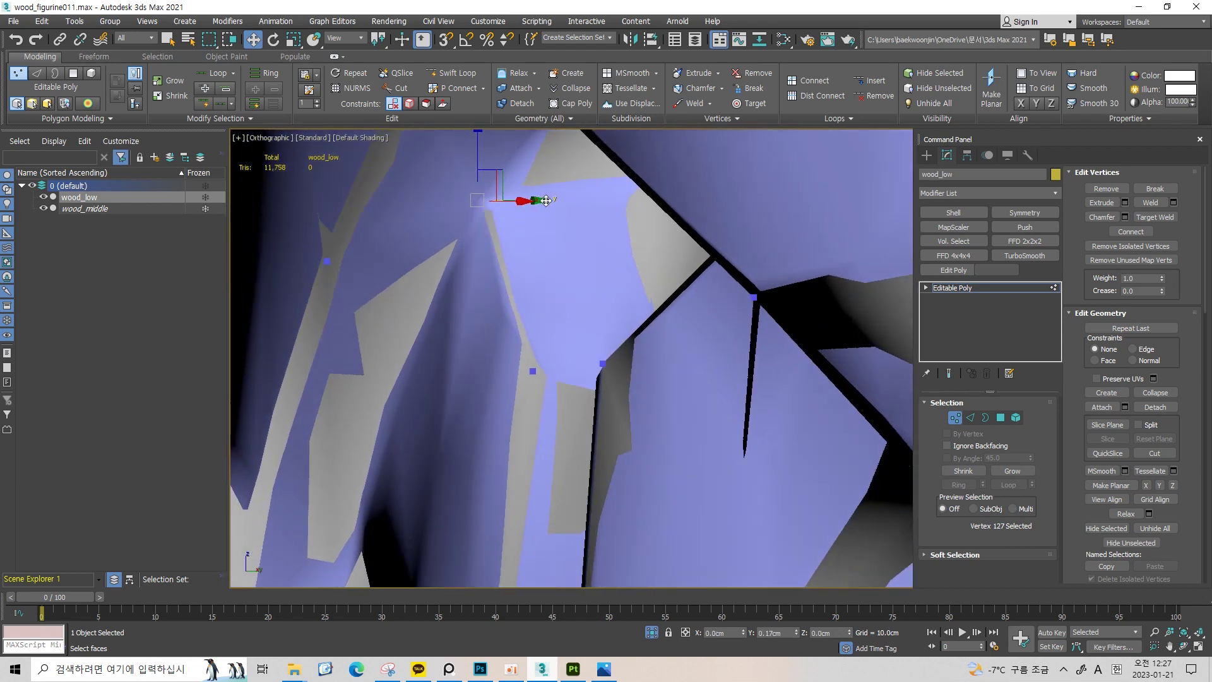
drag(553, 198, 619, 195)
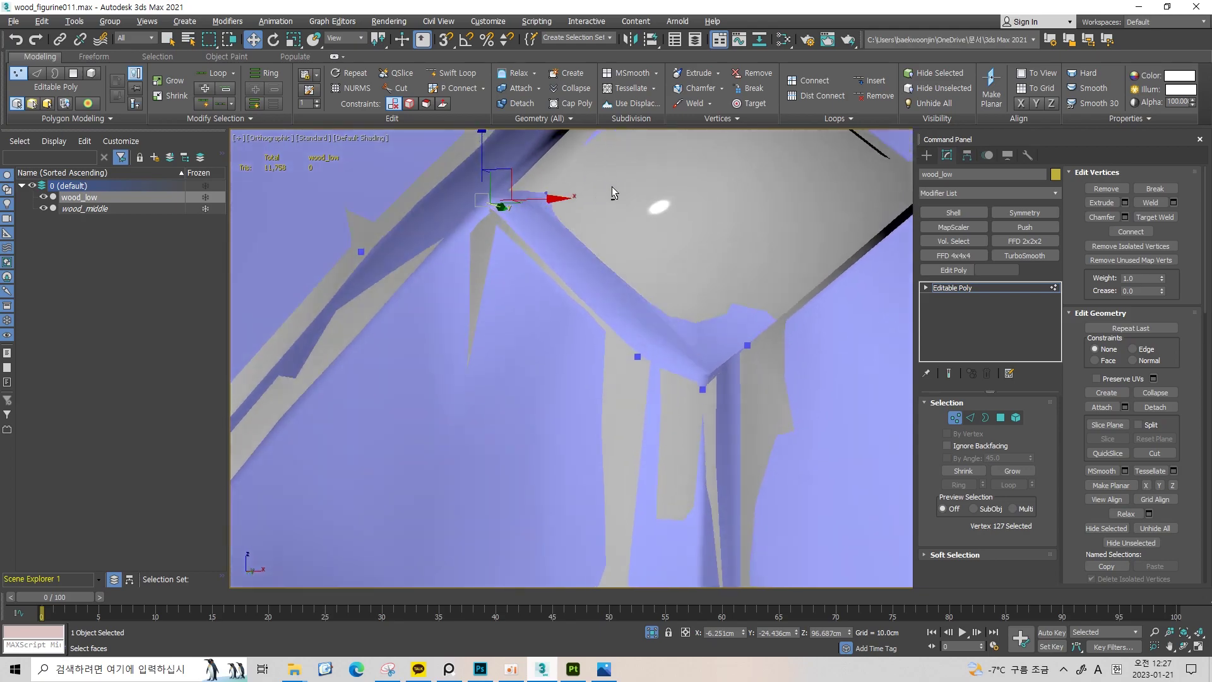
key(F3)
drag(521, 231, 555, 195)
key(F3)
key(F3)
drag(477, 222, 609, 214)
Shift the crease's top vertex slightly along Z and orbit to check the crease
key(F3)
key(F3)
key(F3)
key(F3)
click(608, 218)
key(F3)
drag(609, 218, 610, 187)
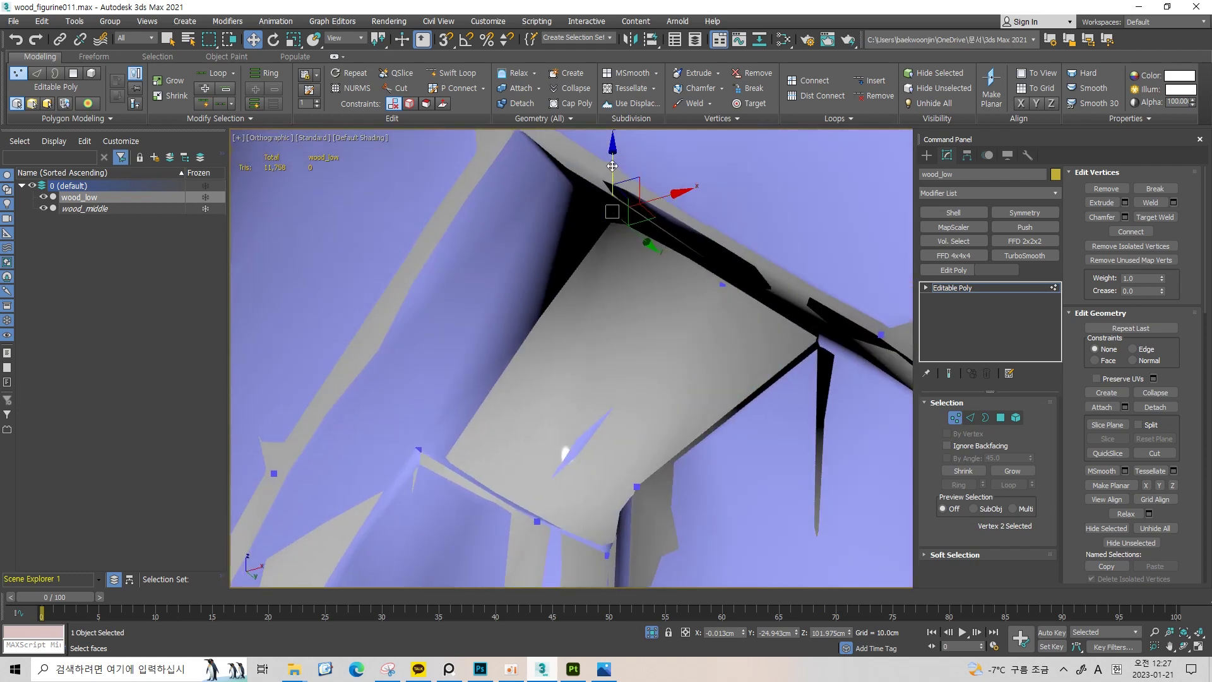
drag(612, 179, 611, 170)
drag(611, 164, 651, 155)
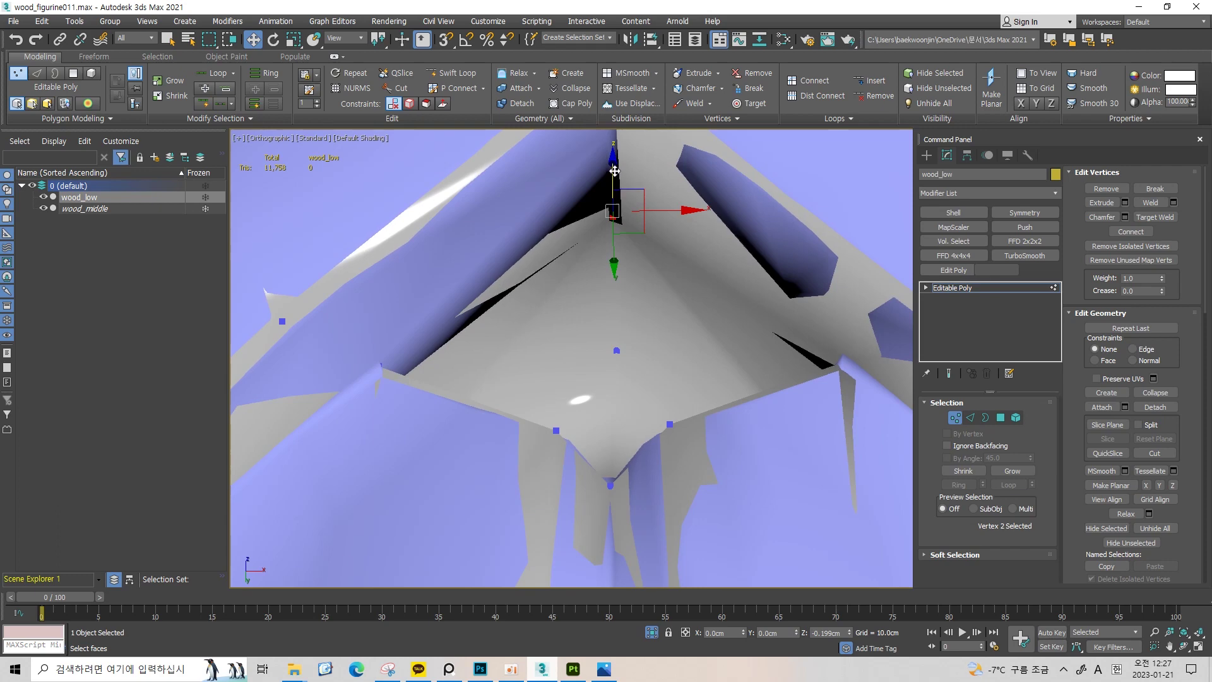
drag(616, 171, 652, 247)
Leave Vertex mode and Export Selected wood_low to FBX, overwriting wood_low.fbx
key(1)
key(z)
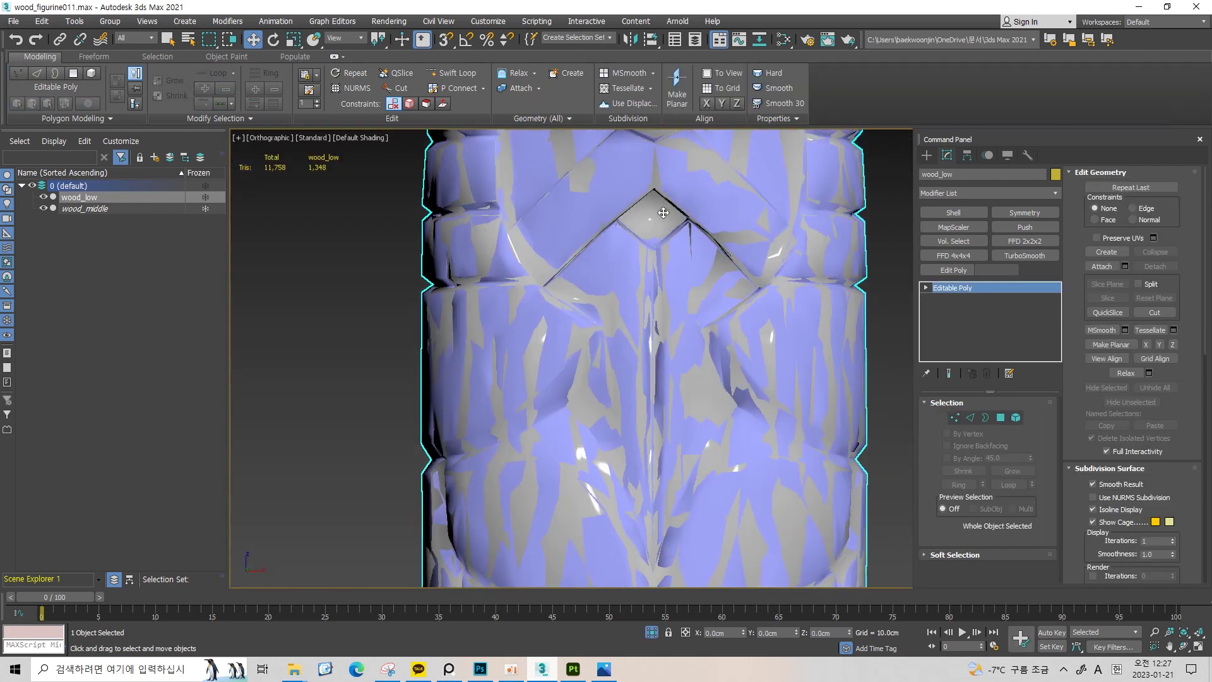
click(12, 21)
click(190, 218)
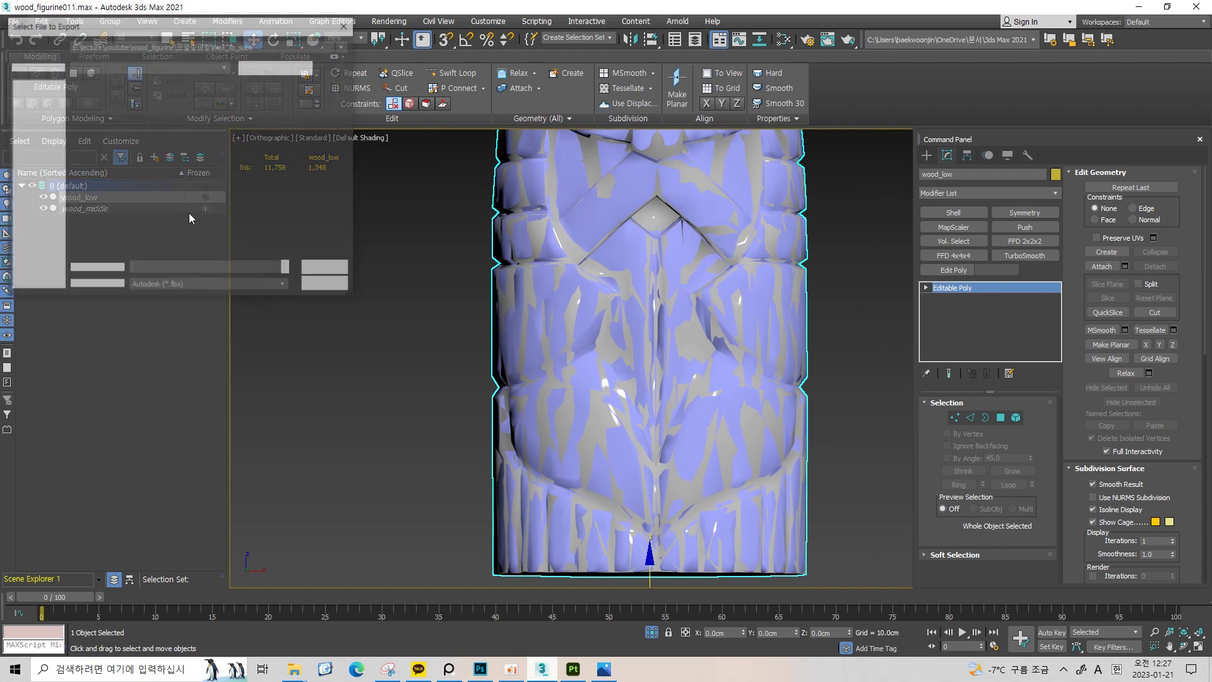
click(13, 21)
mouse_move(28, 206)
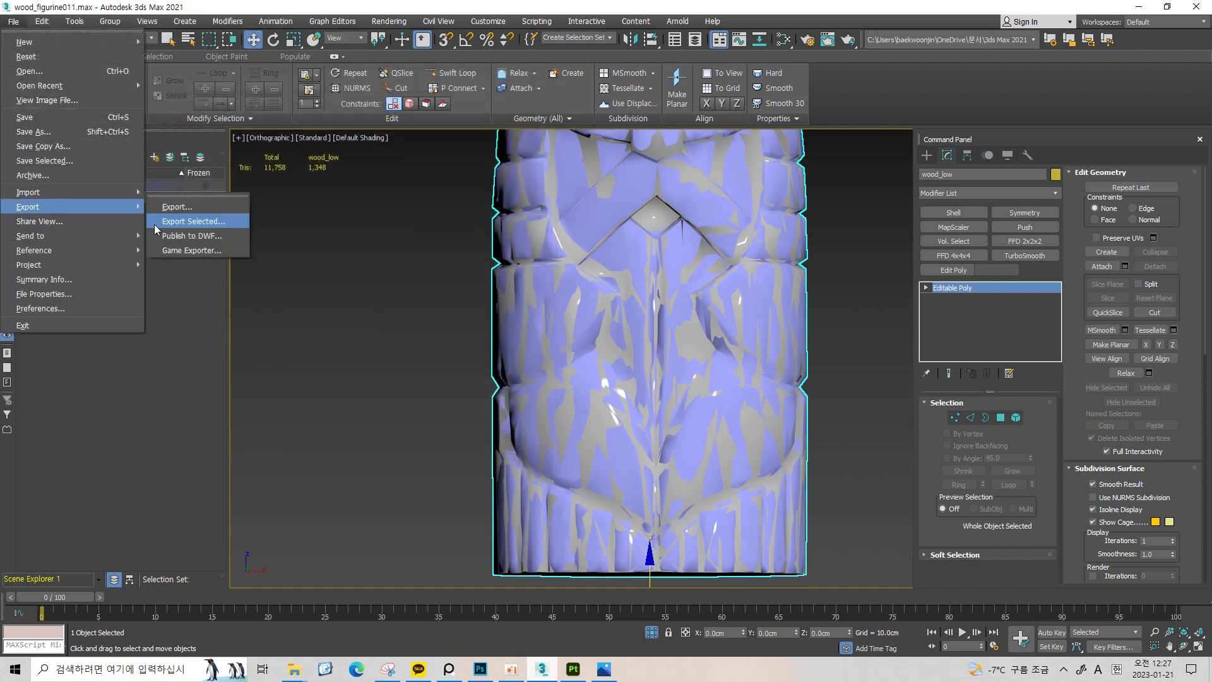
click(190, 221)
double_click(224, 149)
click(679, 357)
click(726, 499)
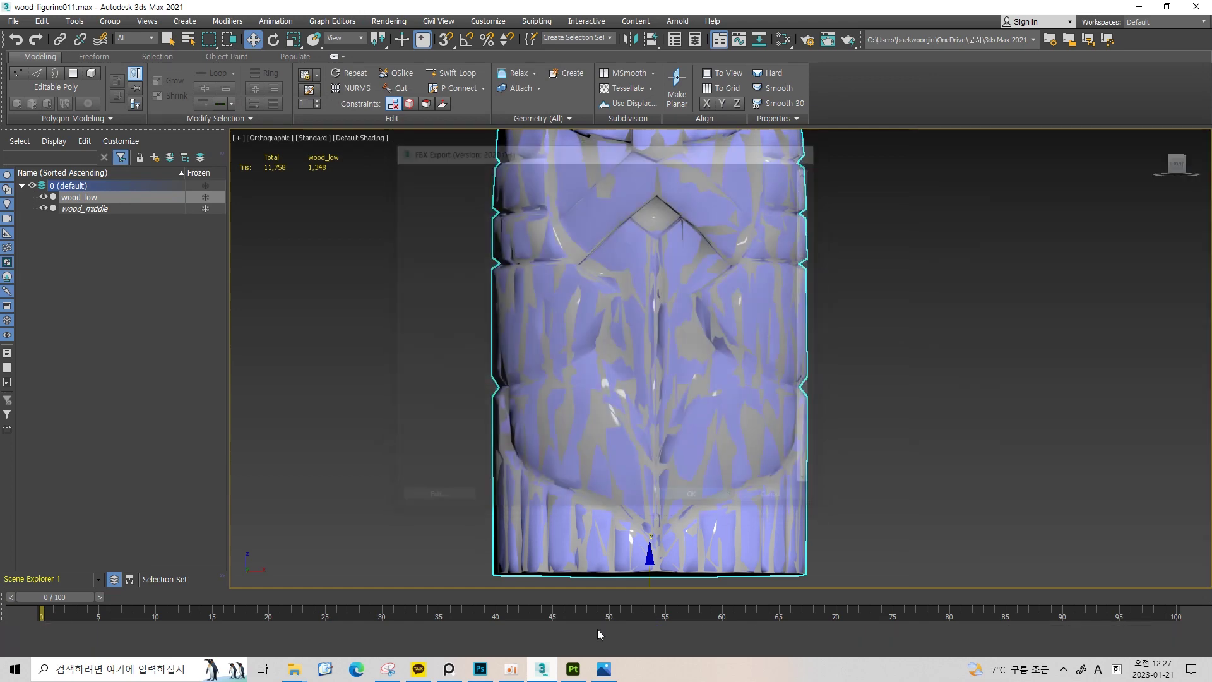
click(573, 669)
click(12, 23)
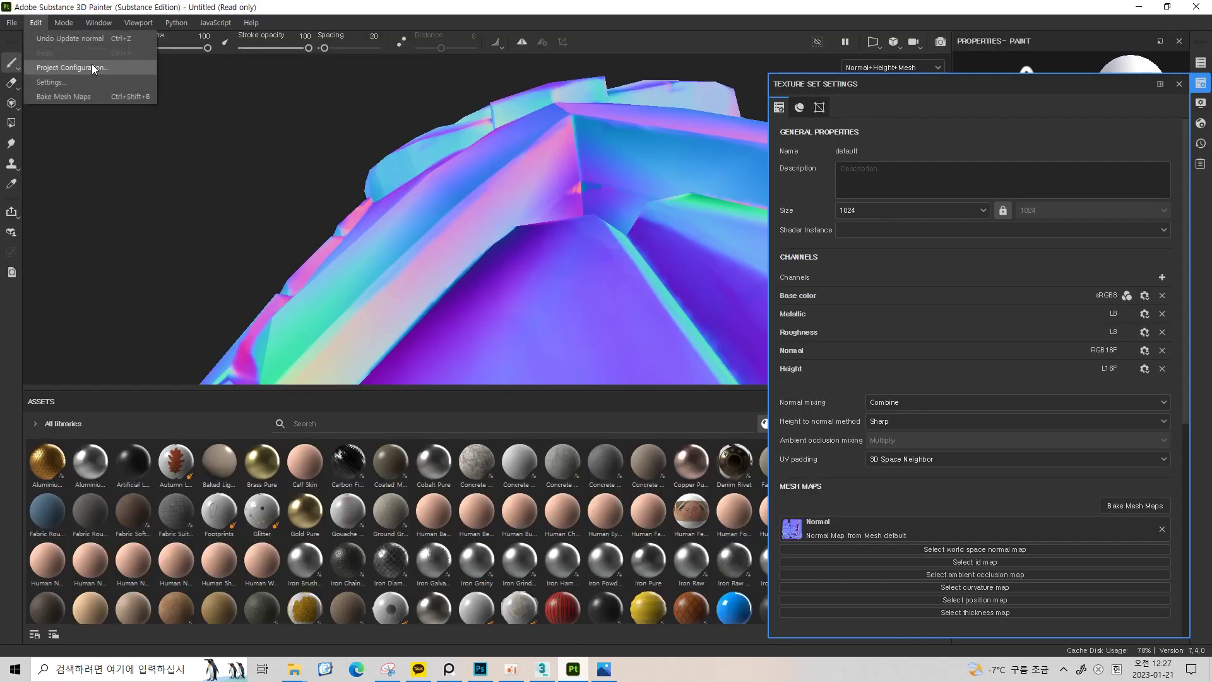
Reload the re-exported wood_low FBX through Project Configuration
click(64, 66)
click(728, 248)
double_click(700, 324)
click(680, 430)
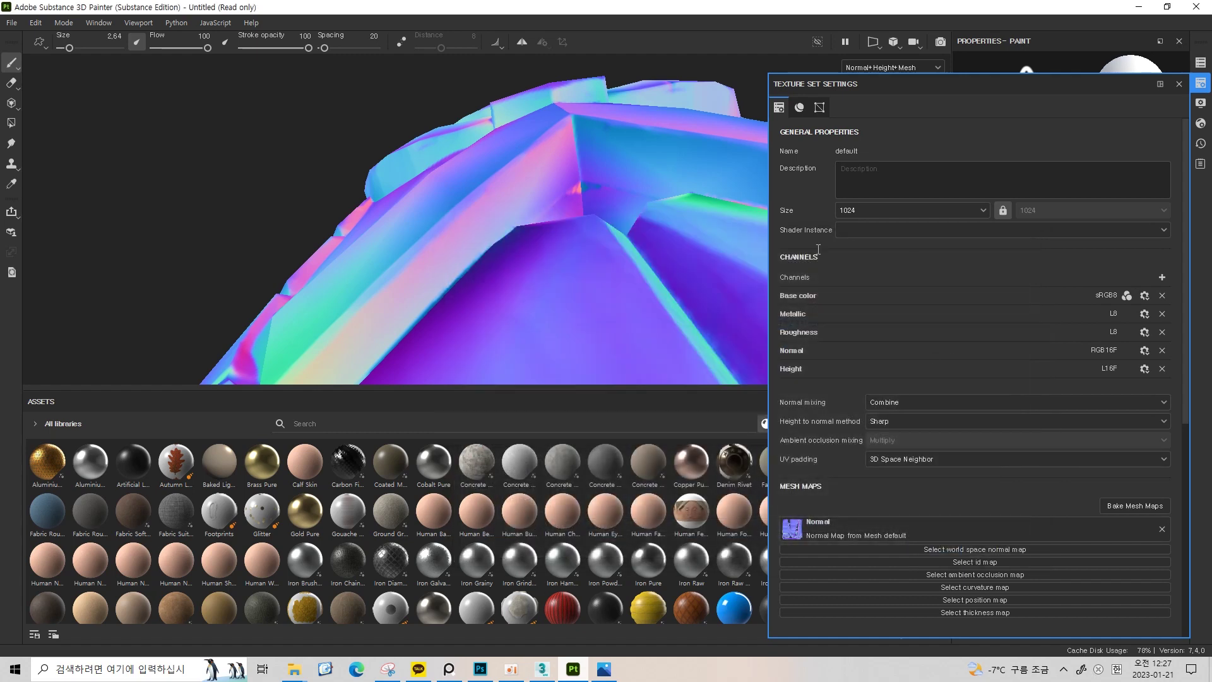
scroll(up, 3)
scroll(up, 3)
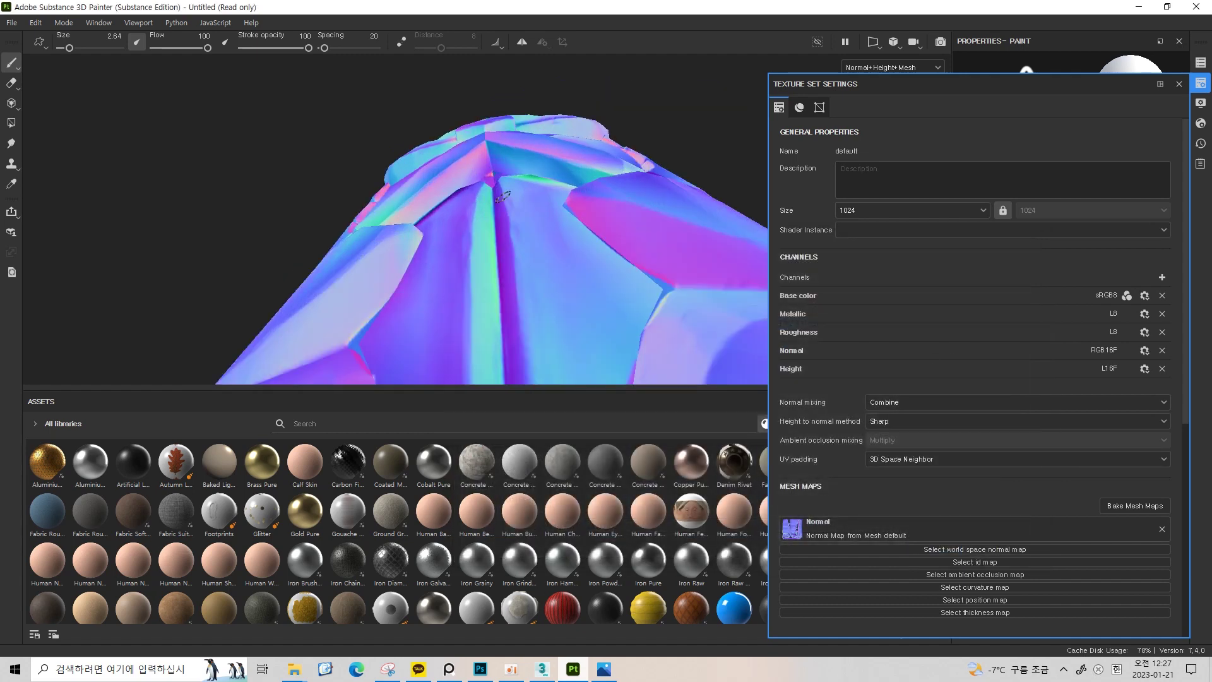
scroll(up, 3)
scroll(up, 3)
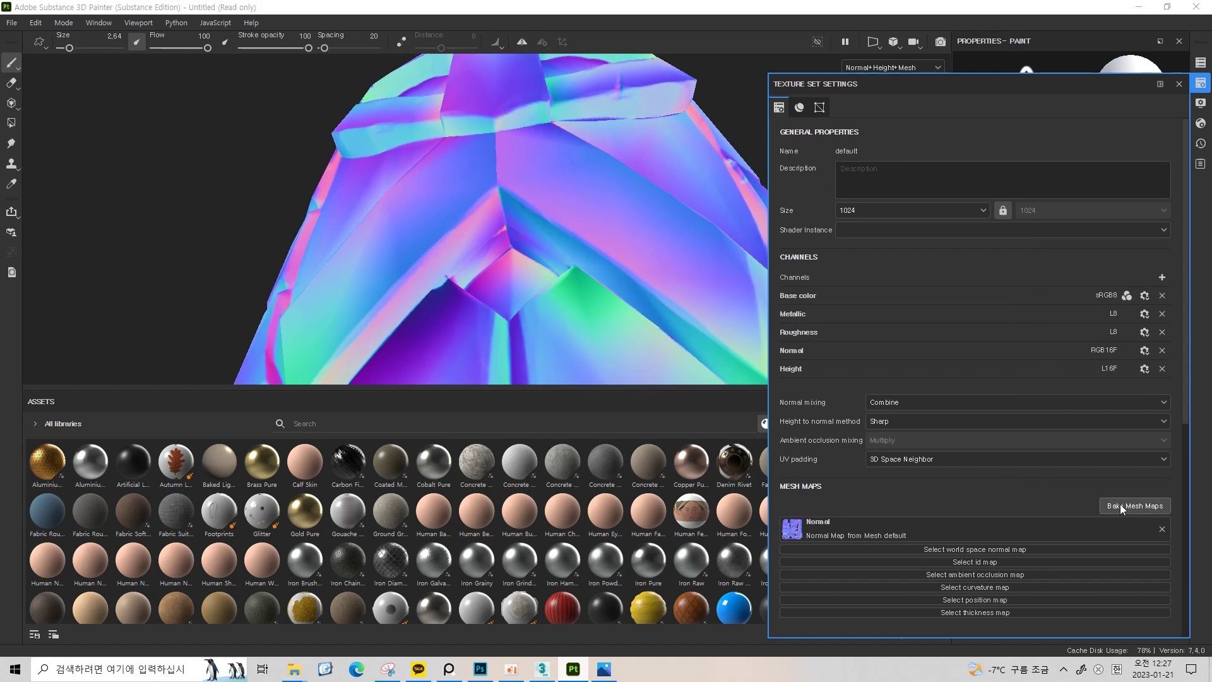
Bake the Normal map for the updated mesh and inspect the crease
click(1120, 505)
click(776, 532)
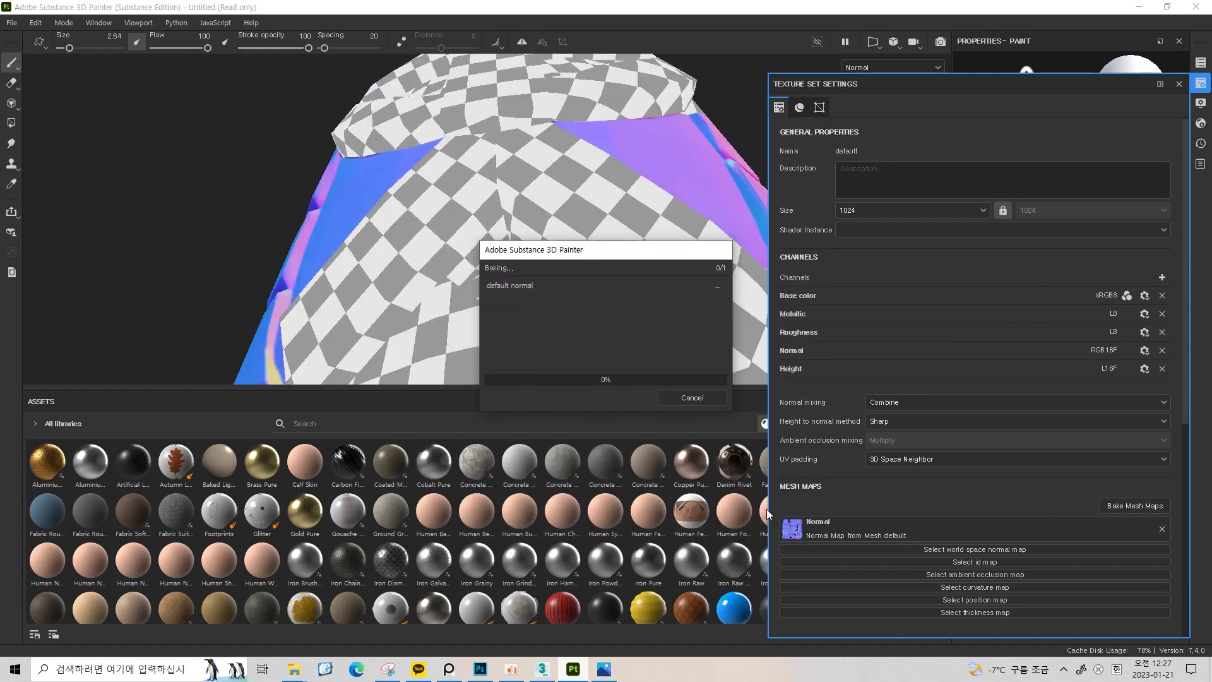
click(692, 396)
drag(476, 304, 548, 234)
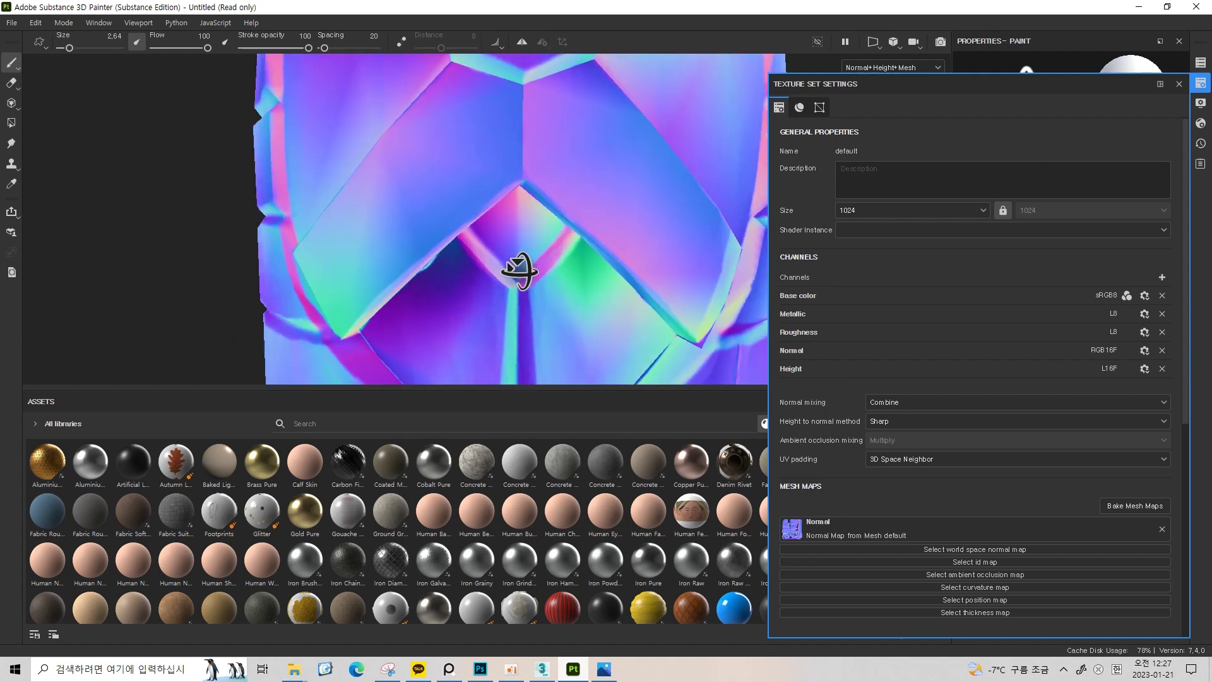
Increase Max Frontal Distance and rebake the Normal map, then check the result
click(1157, 509)
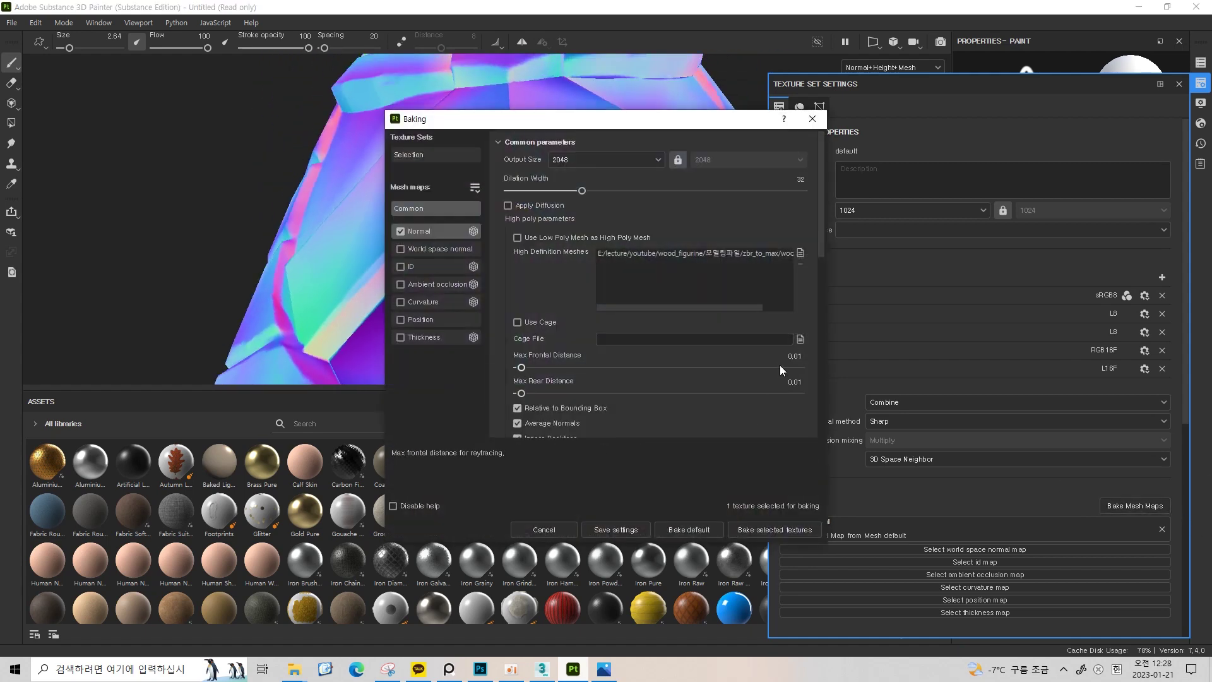
click(779, 357)
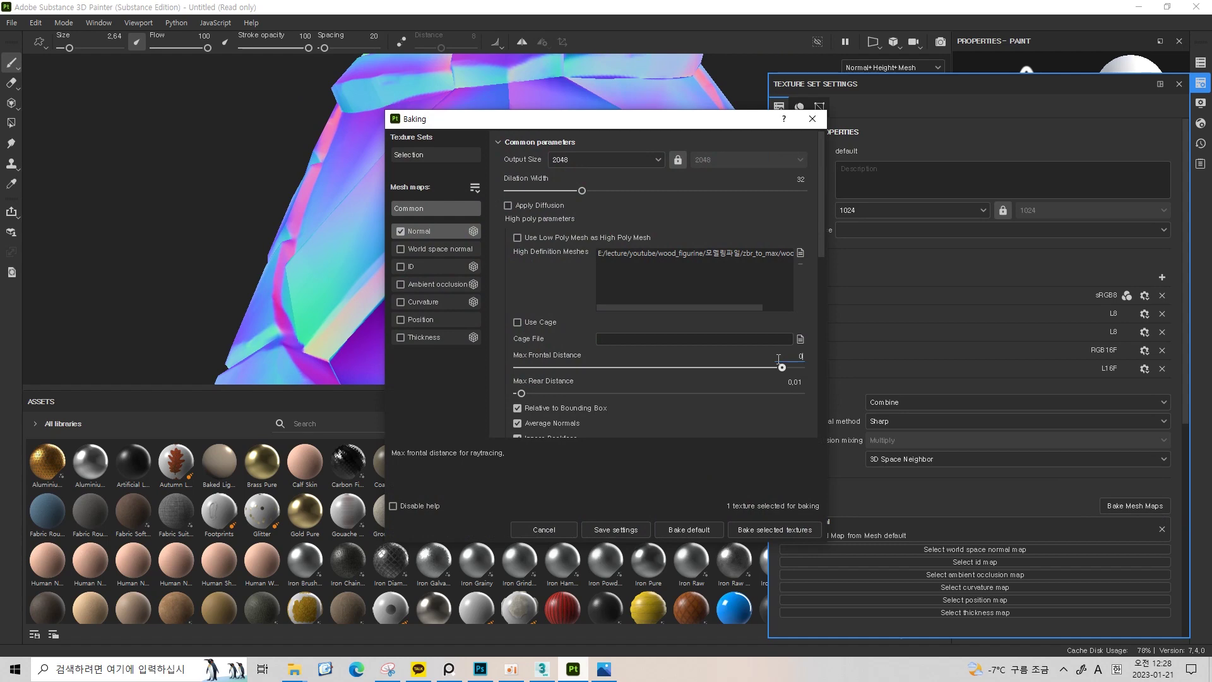
text(.02)
click(819, 529)
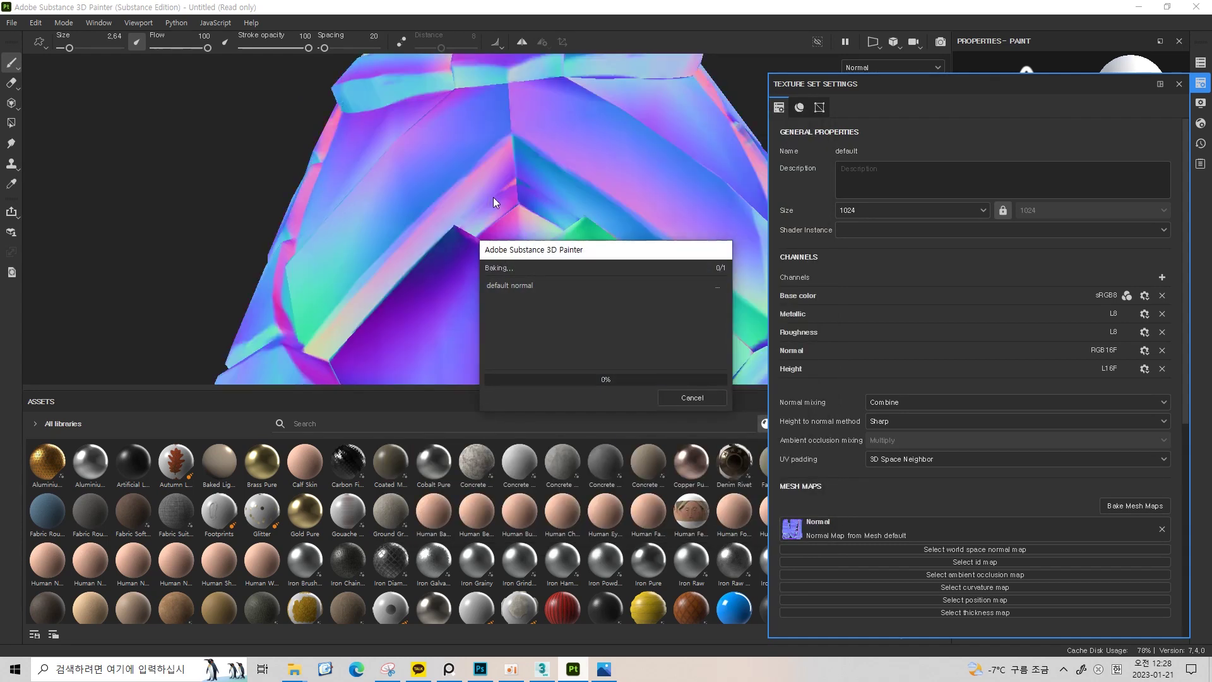
click(691, 399)
drag(480, 209, 506, 181)
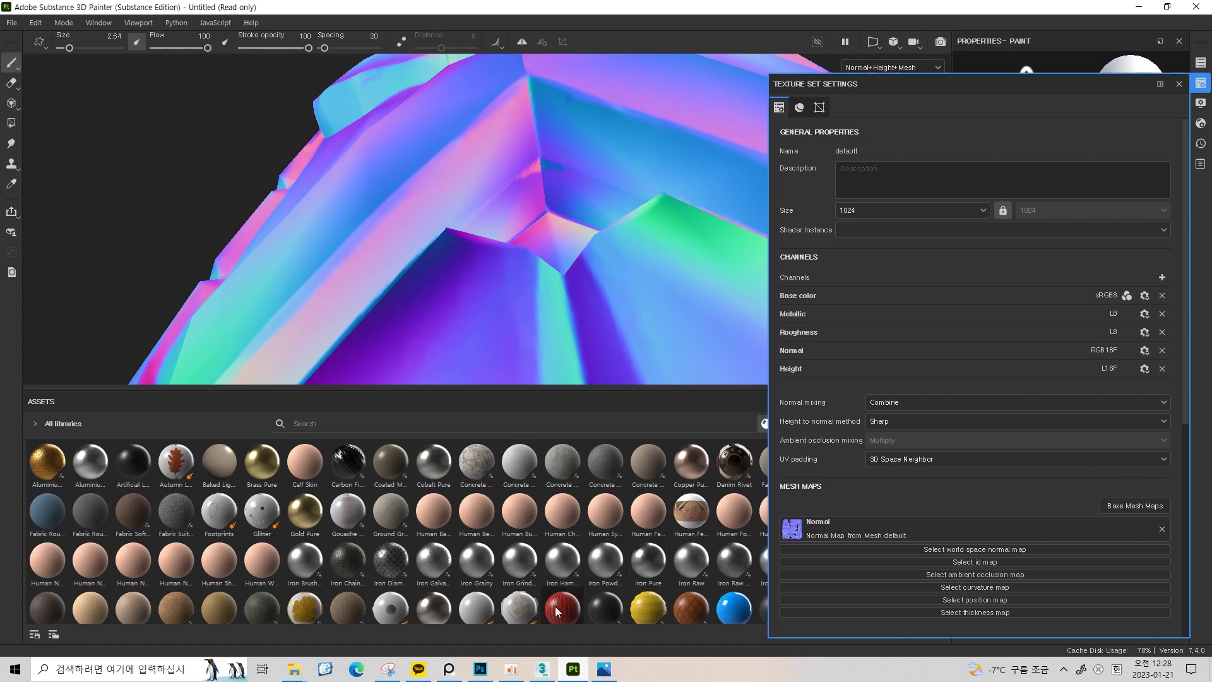
click(541, 669)
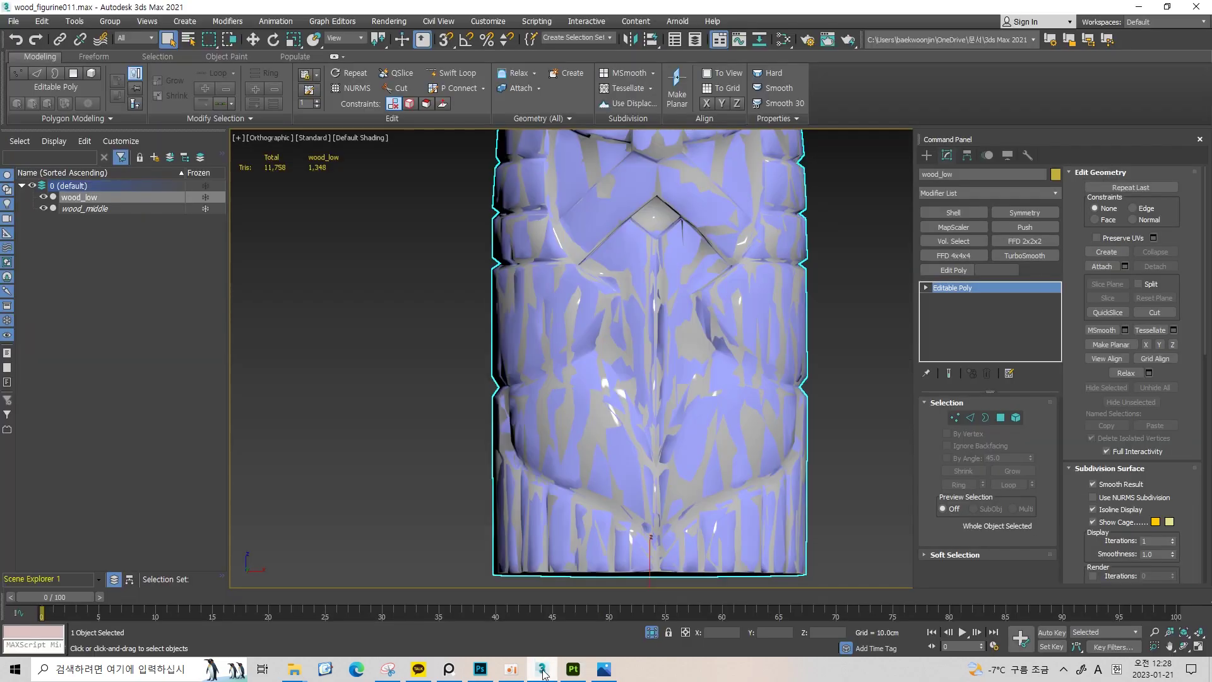
Enter Vertex mode on wood_low and select the top crease vertex in wireframe
scroll(up, 3)
key(F3)
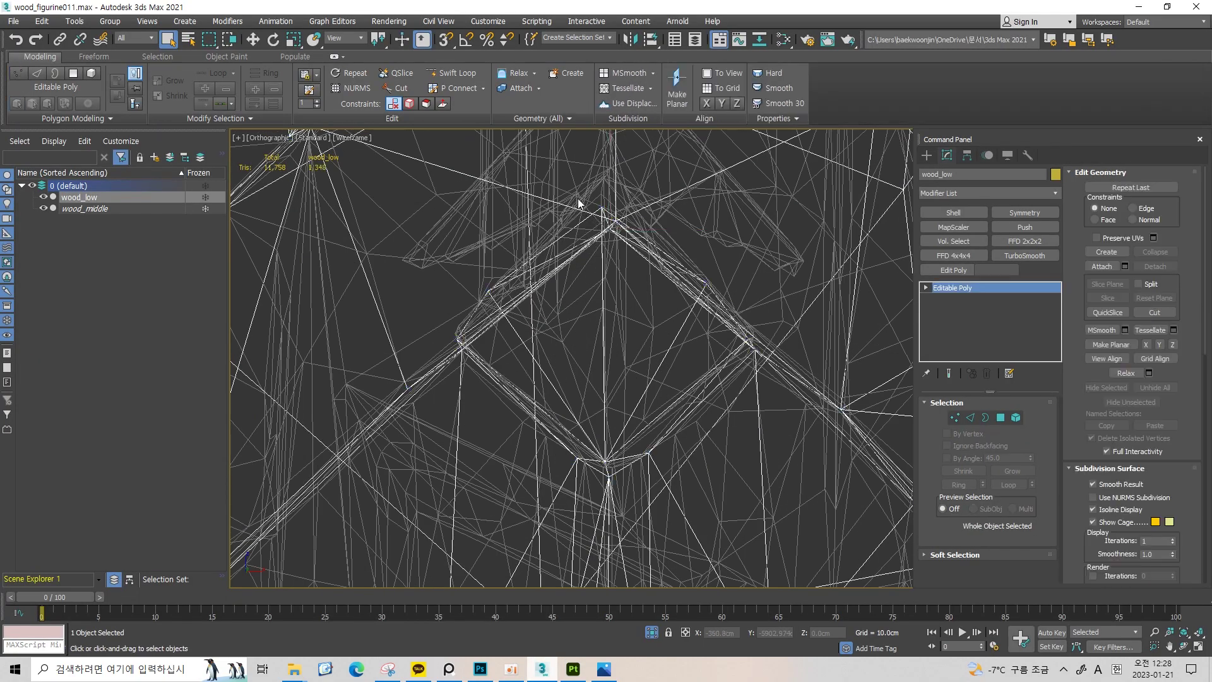
key(1)
click(606, 217)
key(F3)
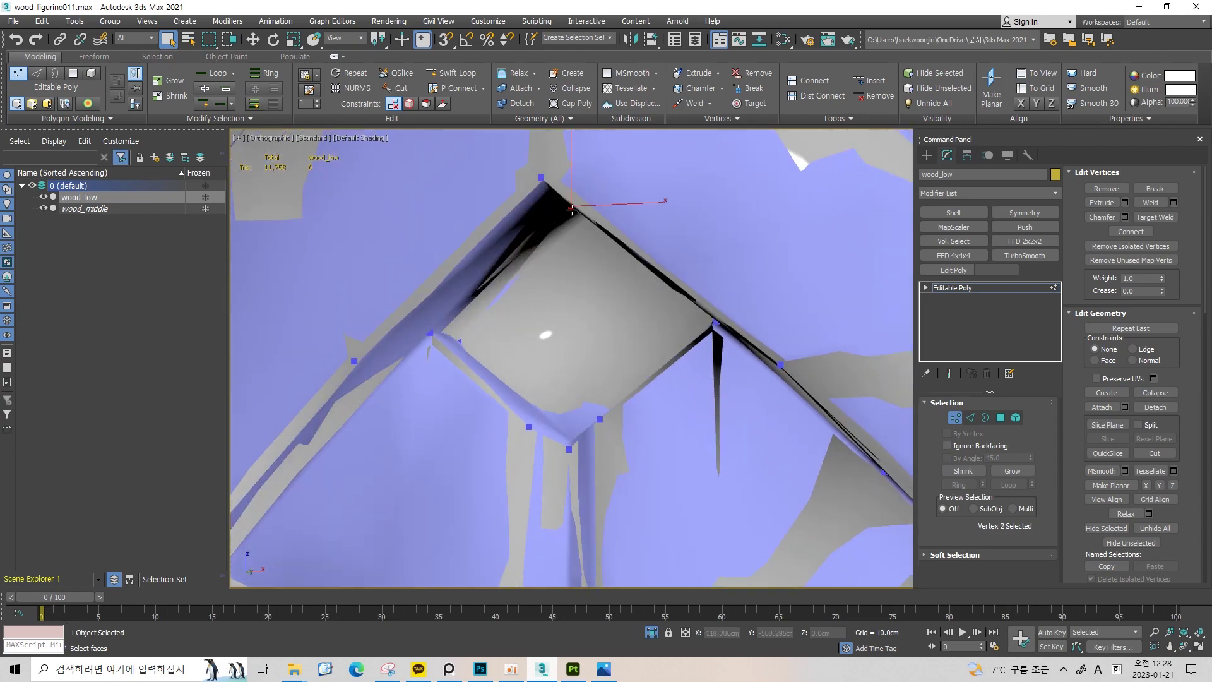
key(F3)
Switch to Move, reselect the crease's top vertex and orbit around it, toggling wireframe
key(w)
scroll(up, 3)
key(F3)
key(F3)
click(600, 251)
key(F3)
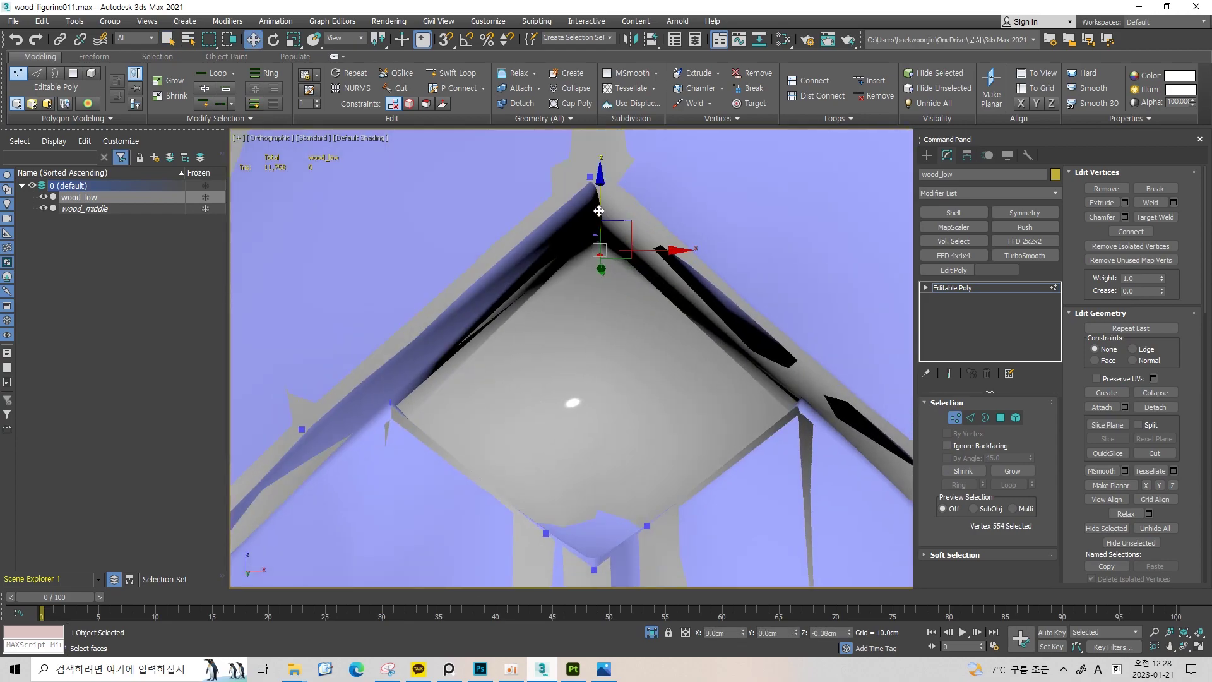
drag(602, 217, 537, 207)
key(F3)
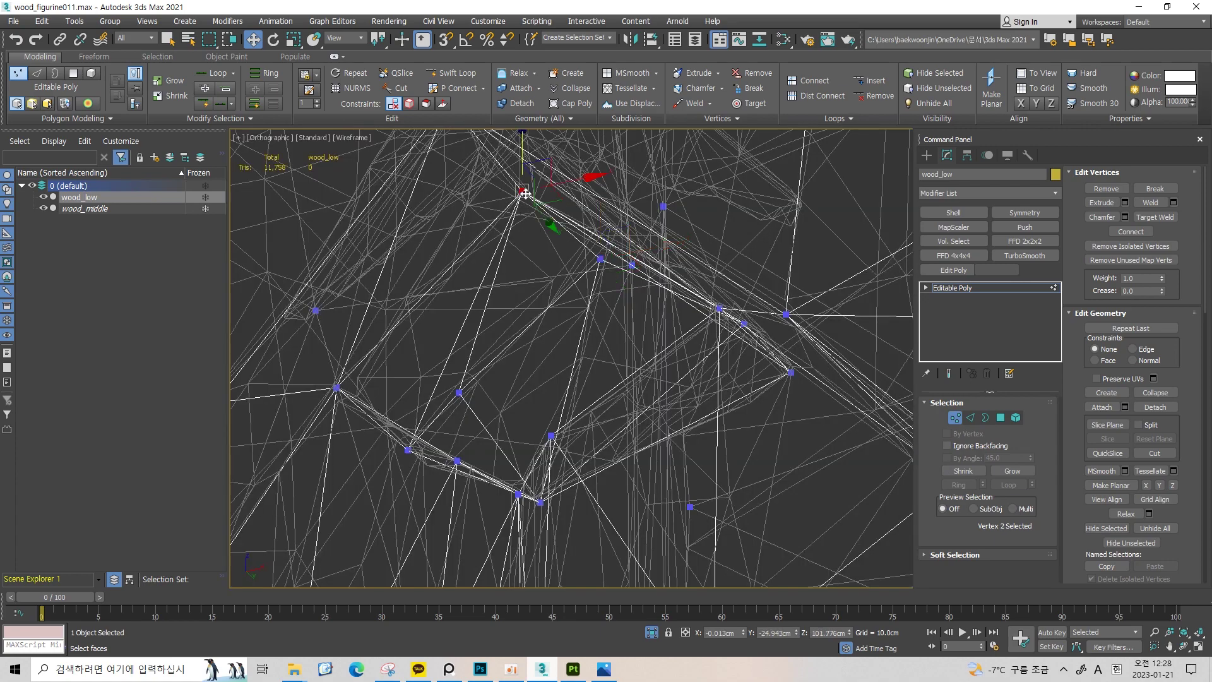
key(F3)
drag(628, 184, 599, 223)
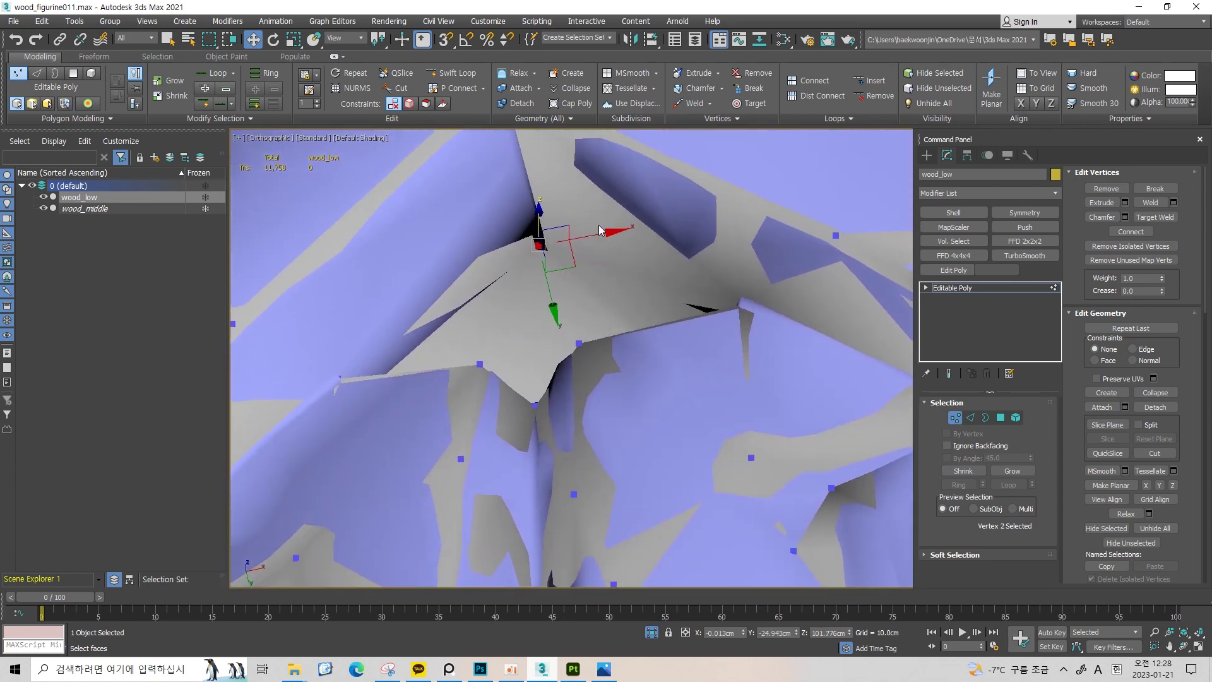
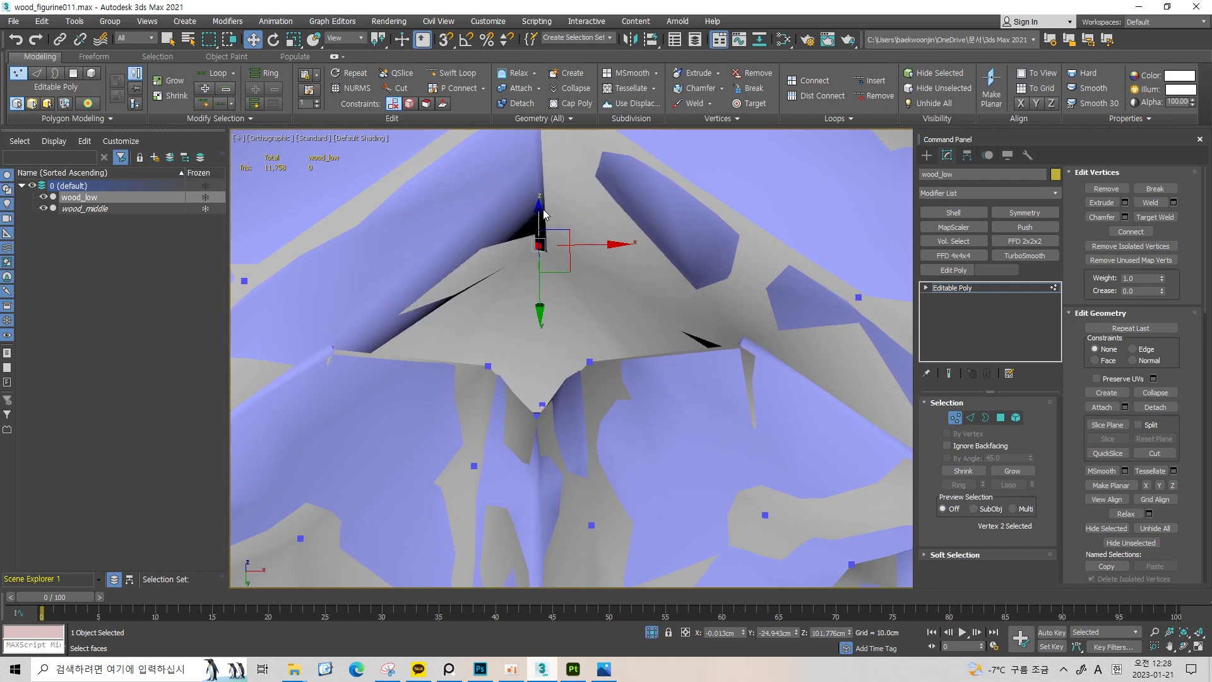
Leave vertex mode and export wood_low as FBX, overwriting the existing file in max_to_subs
scroll(down, 3)
key(1)
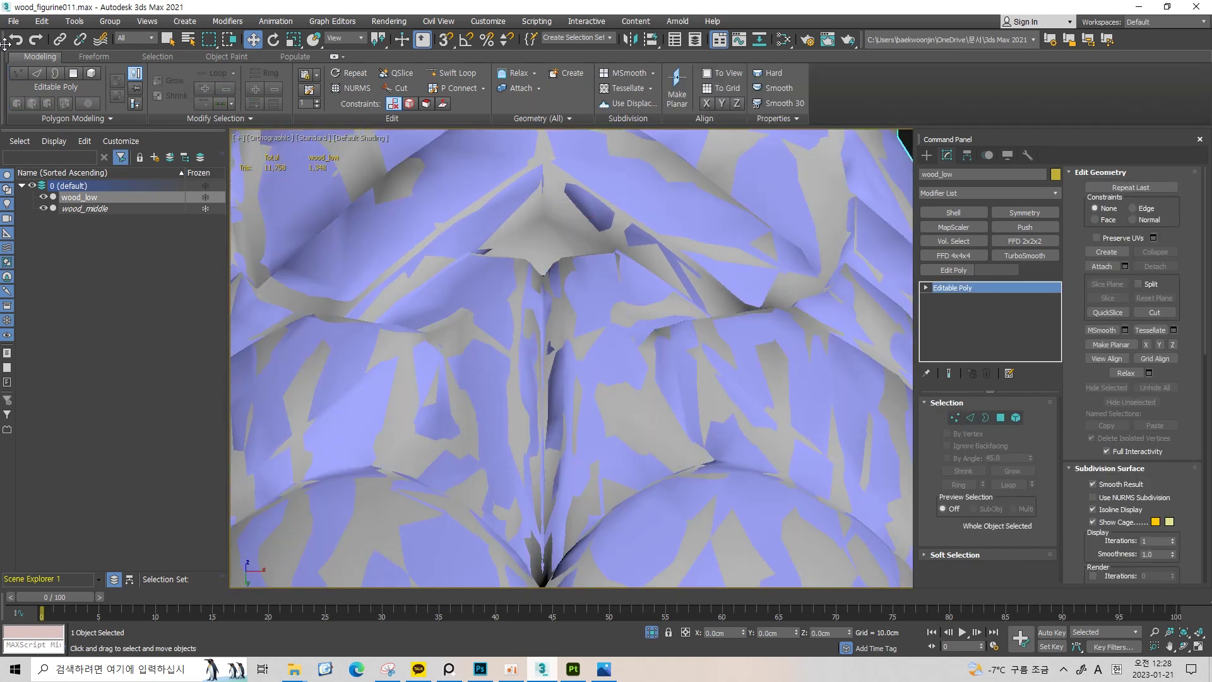
click(13, 21)
click(189, 221)
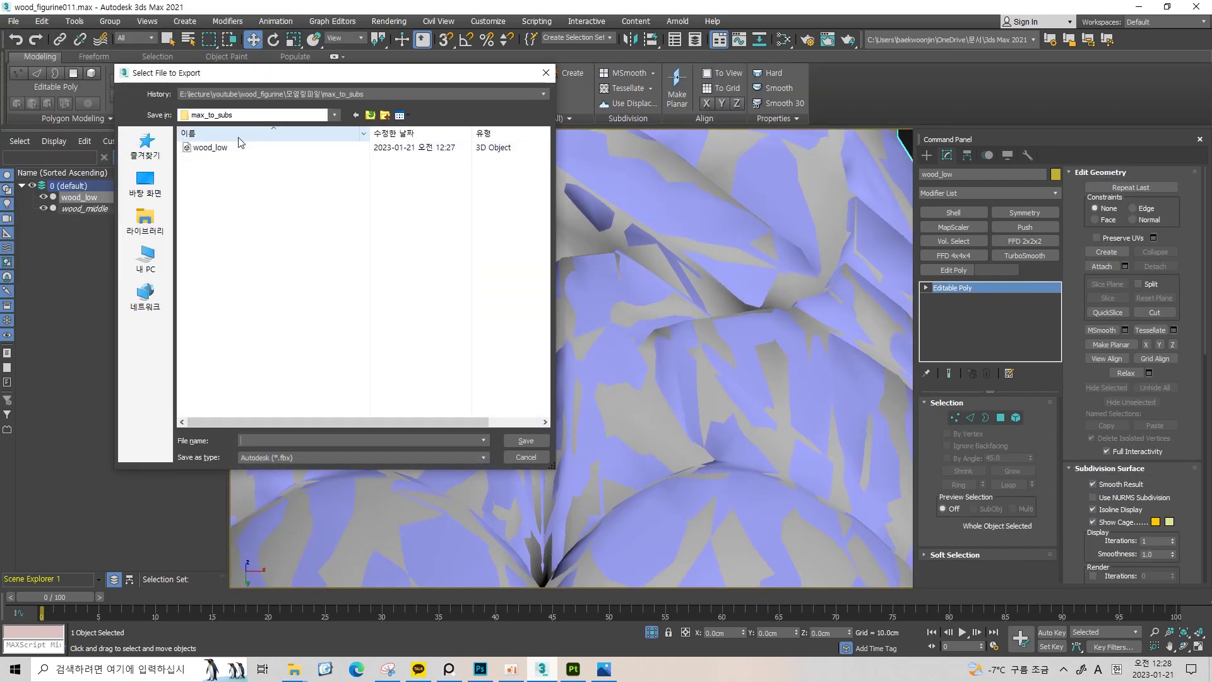
double_click(238, 154)
key(Return)
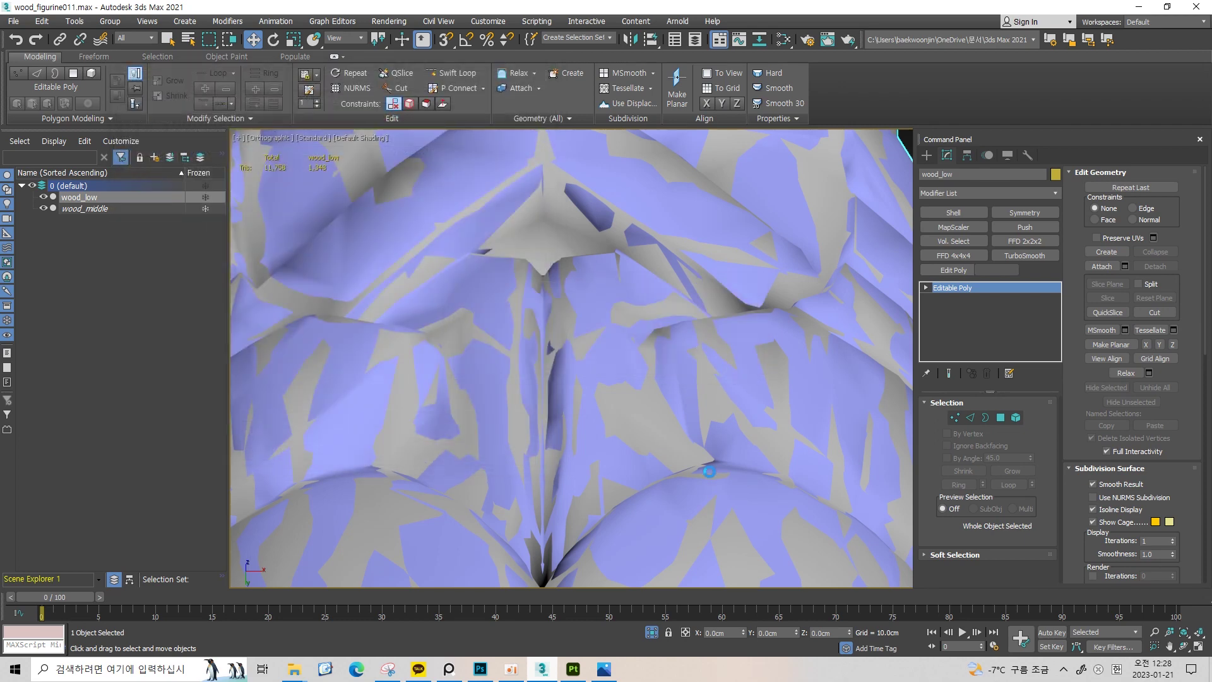
Accept the FBX export options, then review Painter's Bake Mesh Maps settings without changes
click(683, 496)
click(573, 671)
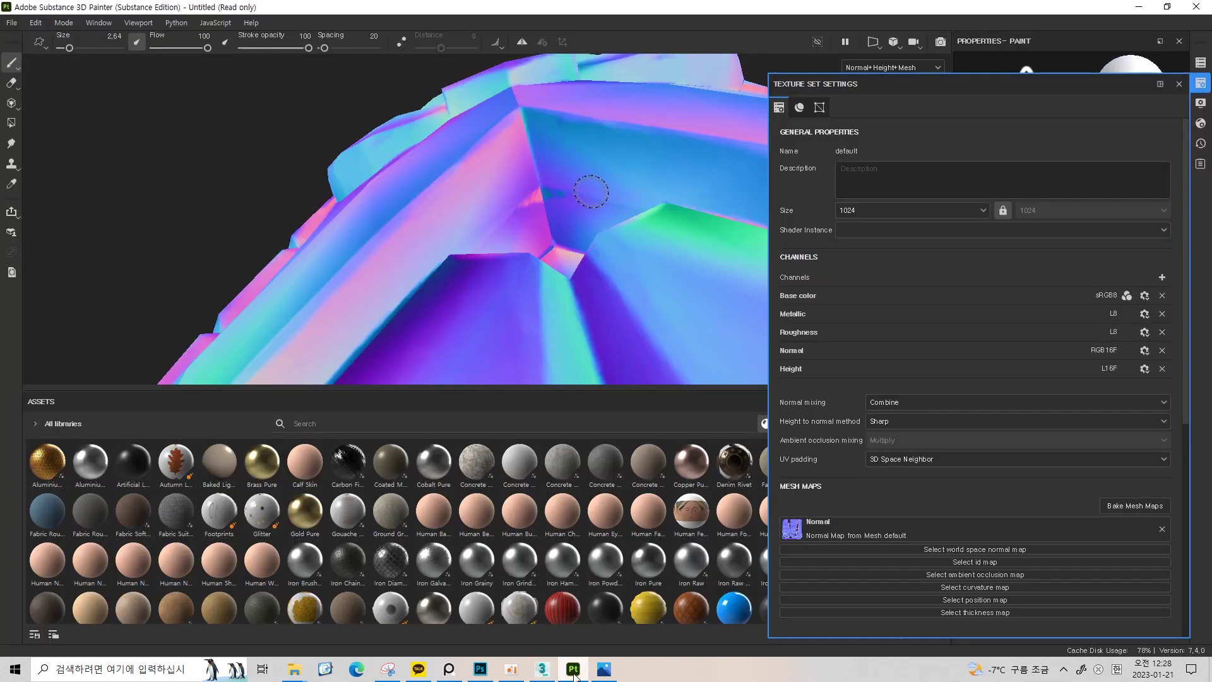
click(1117, 506)
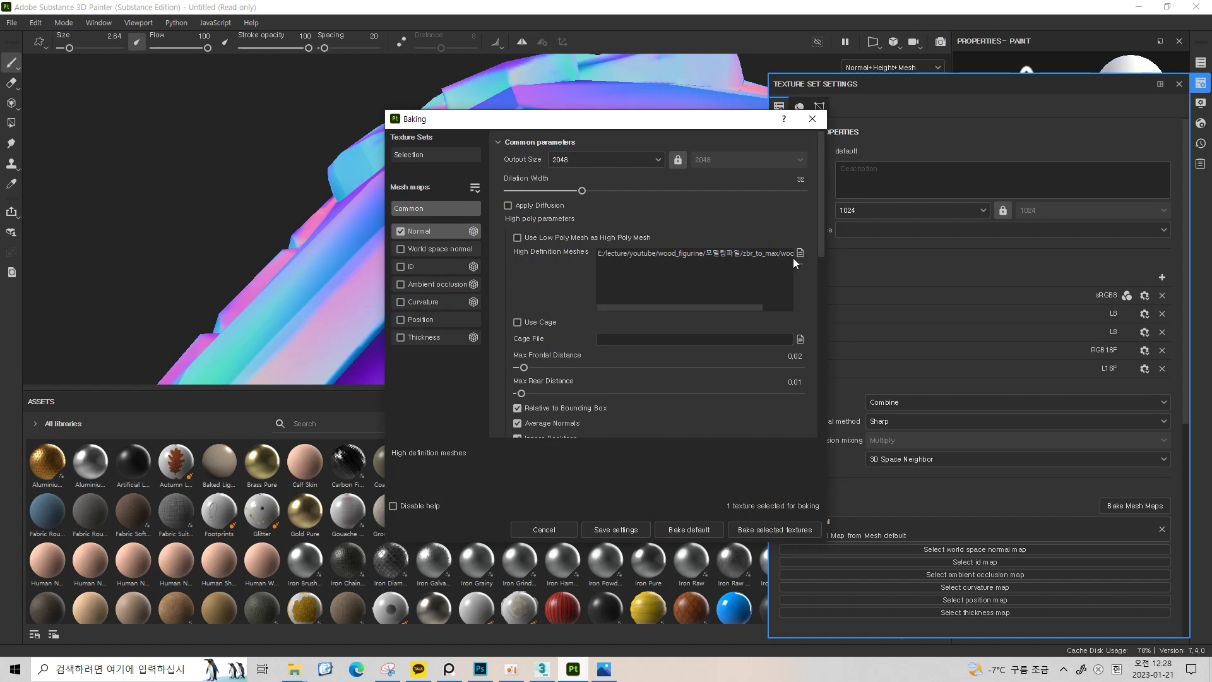
click(800, 253)
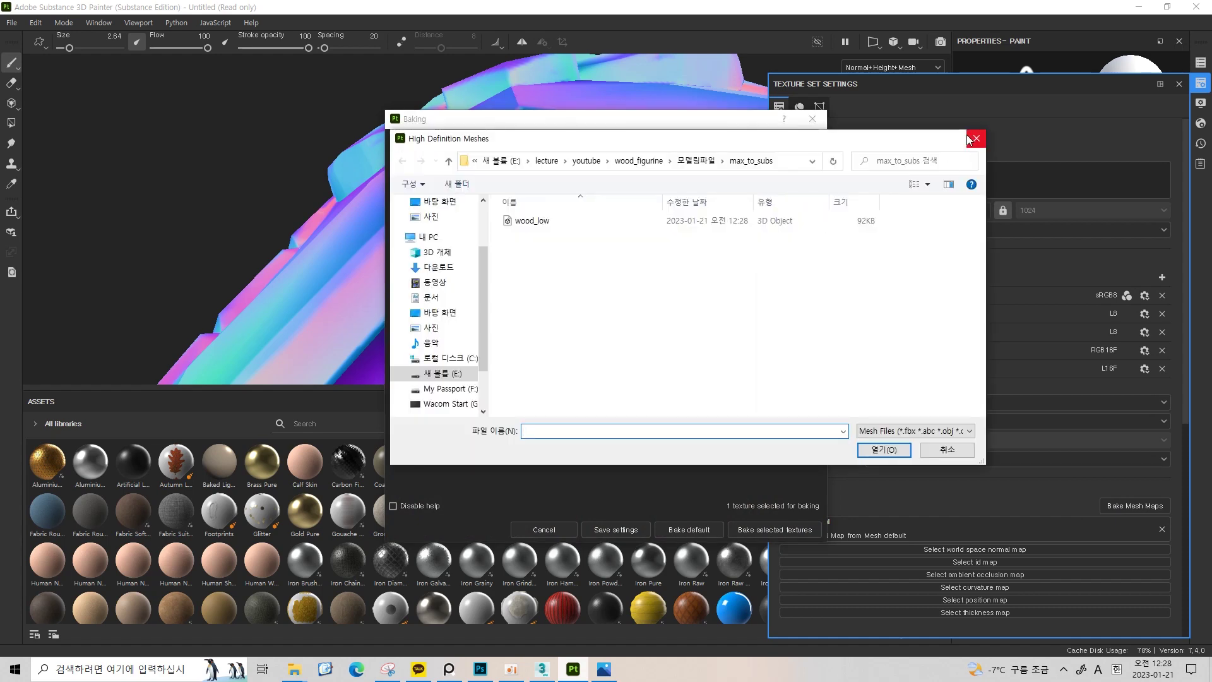
click(975, 138)
click(811, 119)
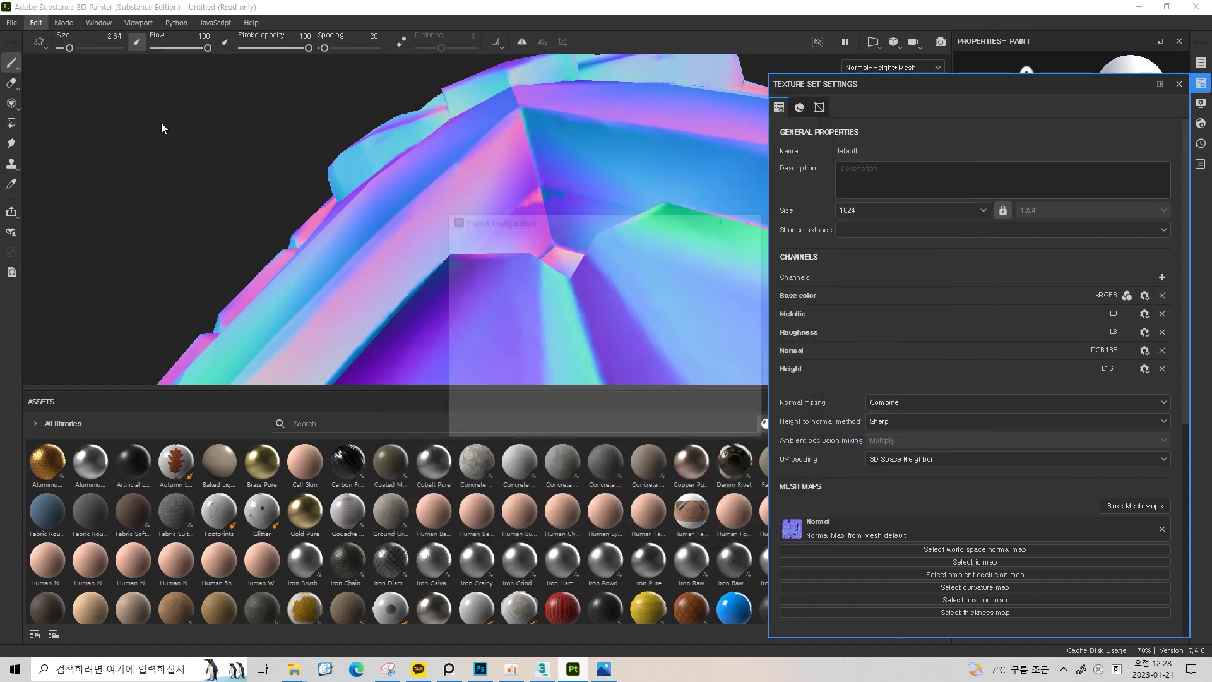
Reload the project mesh with the re-exported wood_low FBX and inspect the updated figurine
click(707, 248)
double_click(517, 329)
click(663, 429)
scroll(up, 3)
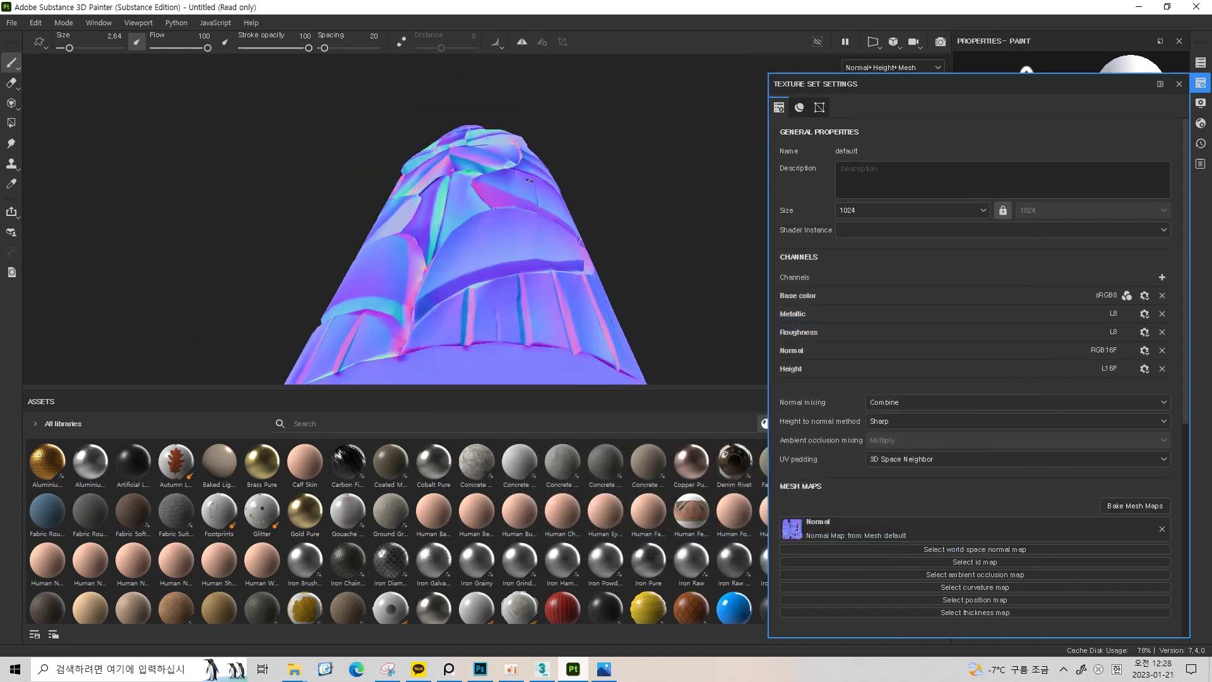
scroll(up, 3)
scroll(up, 3)
drag(459, 198, 414, 214)
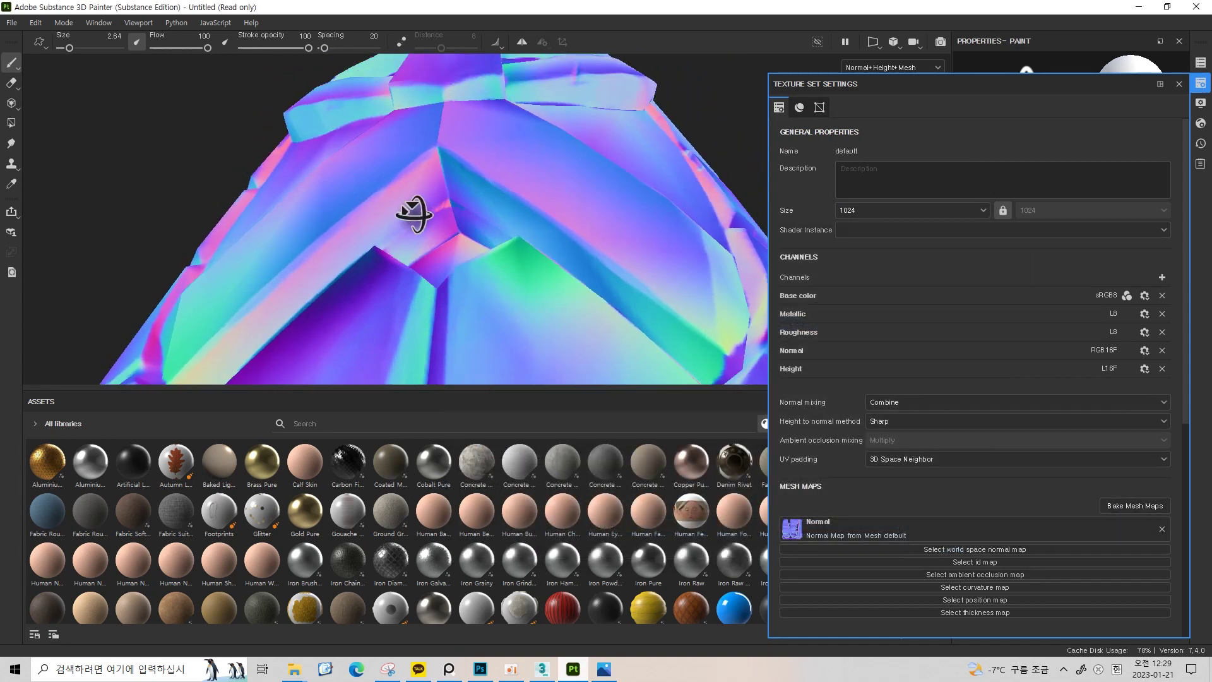
Bake the 2048 normal map, then re-bake it with a new ray distance
click(1135, 505)
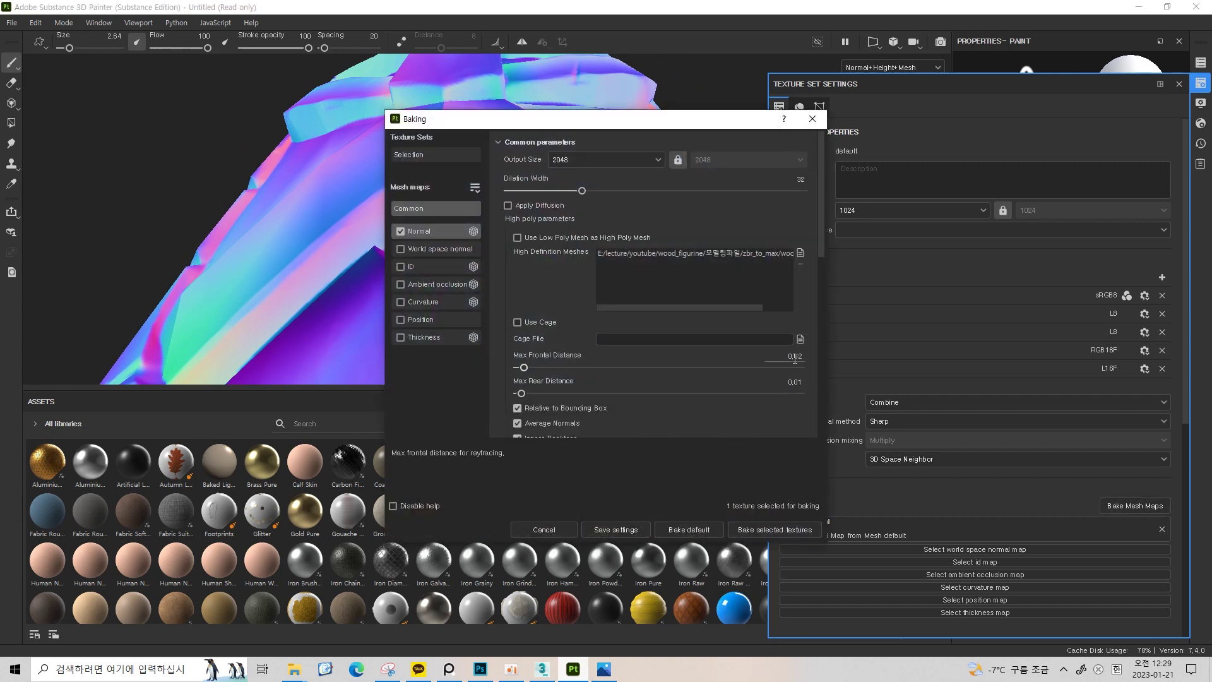
click(780, 528)
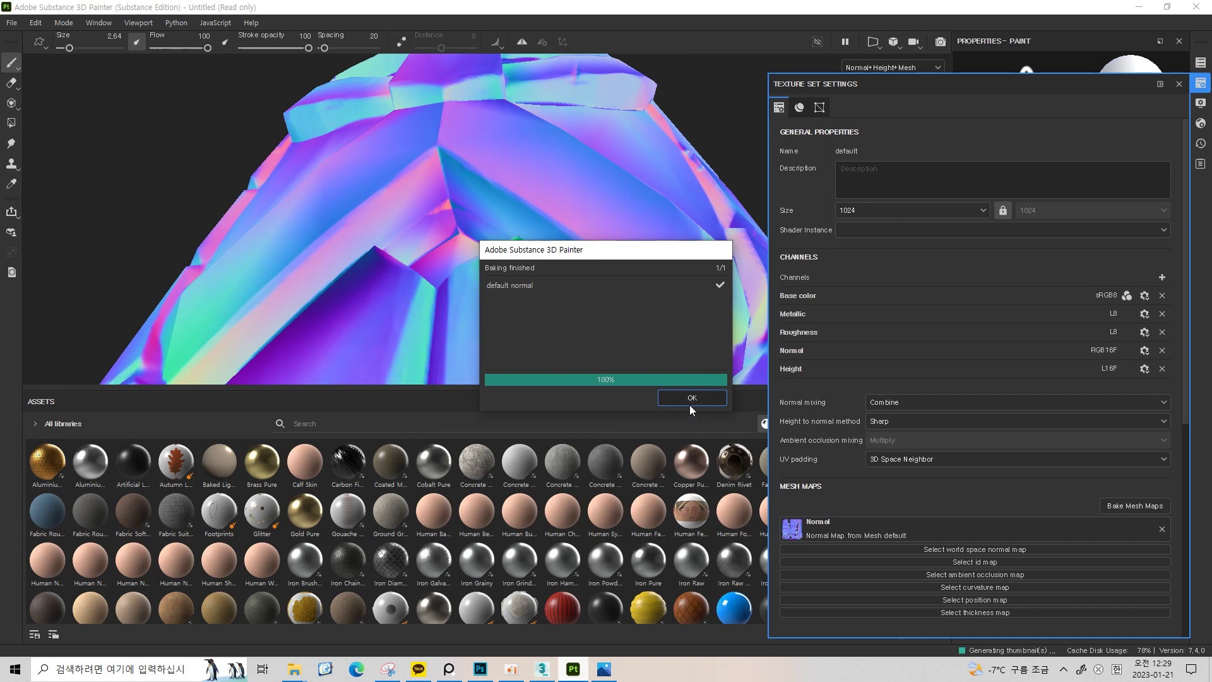
click(719, 399)
click(1140, 504)
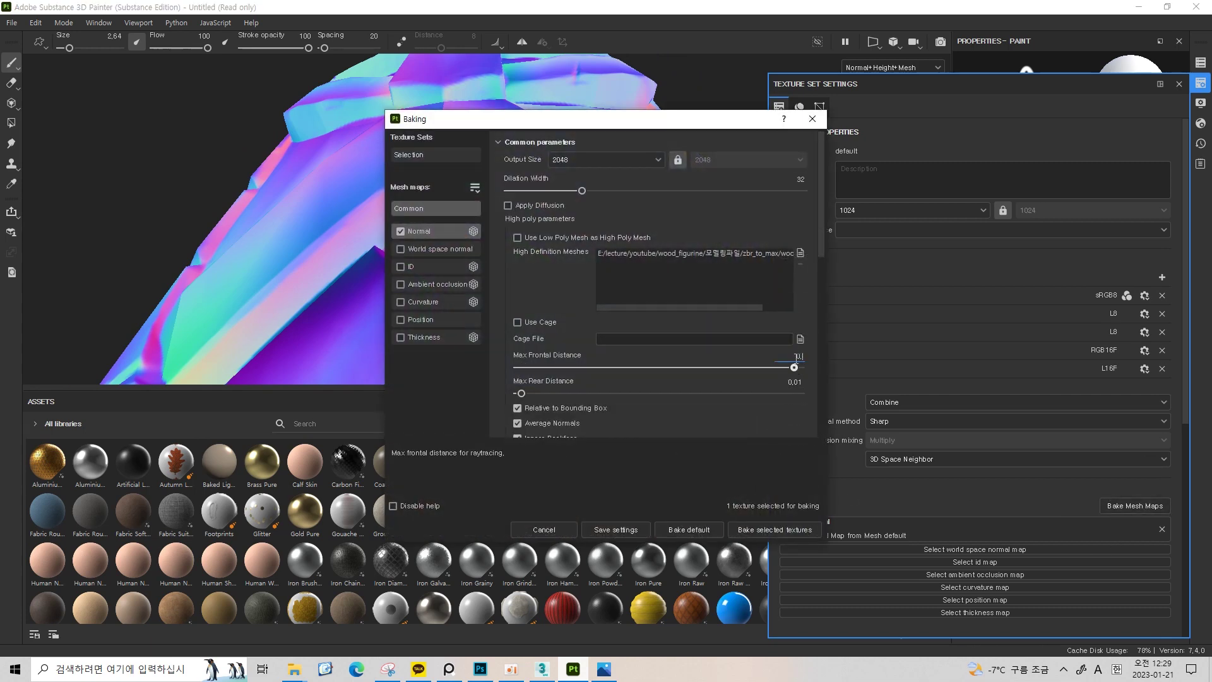
click(768, 526)
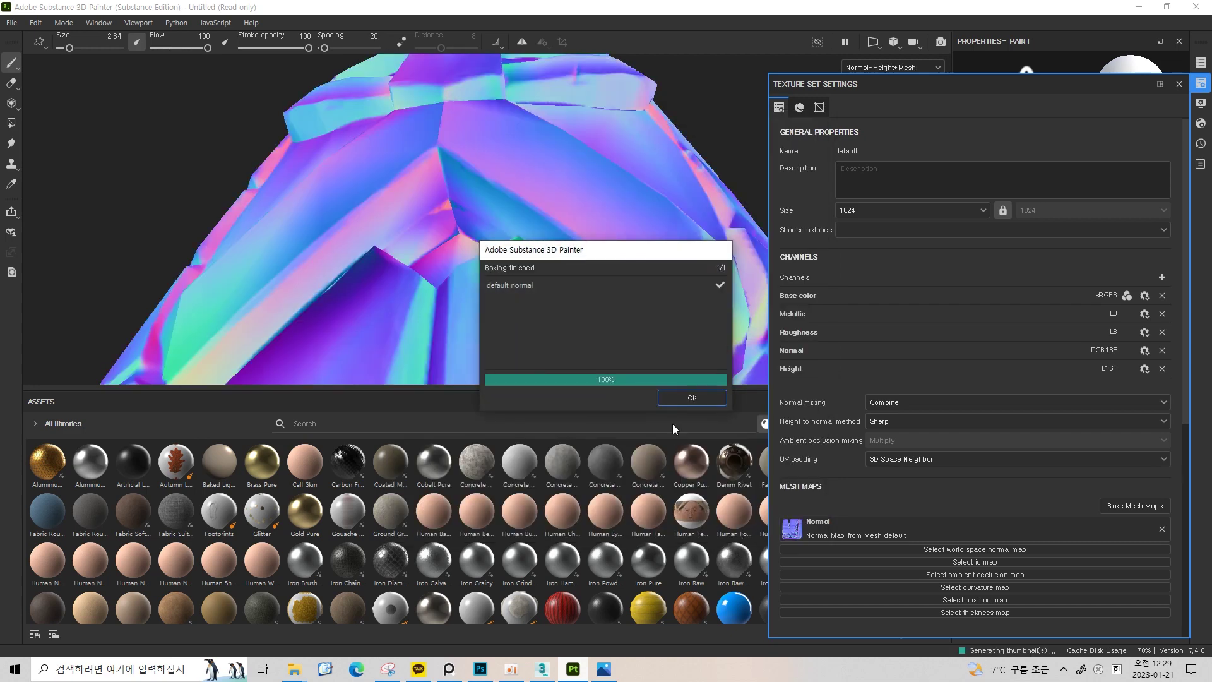
click(692, 398)
Inspect the result and bake again with adjusted frontal and rear distances
drag(434, 204, 534, 180)
click(1135, 506)
text(0.02)
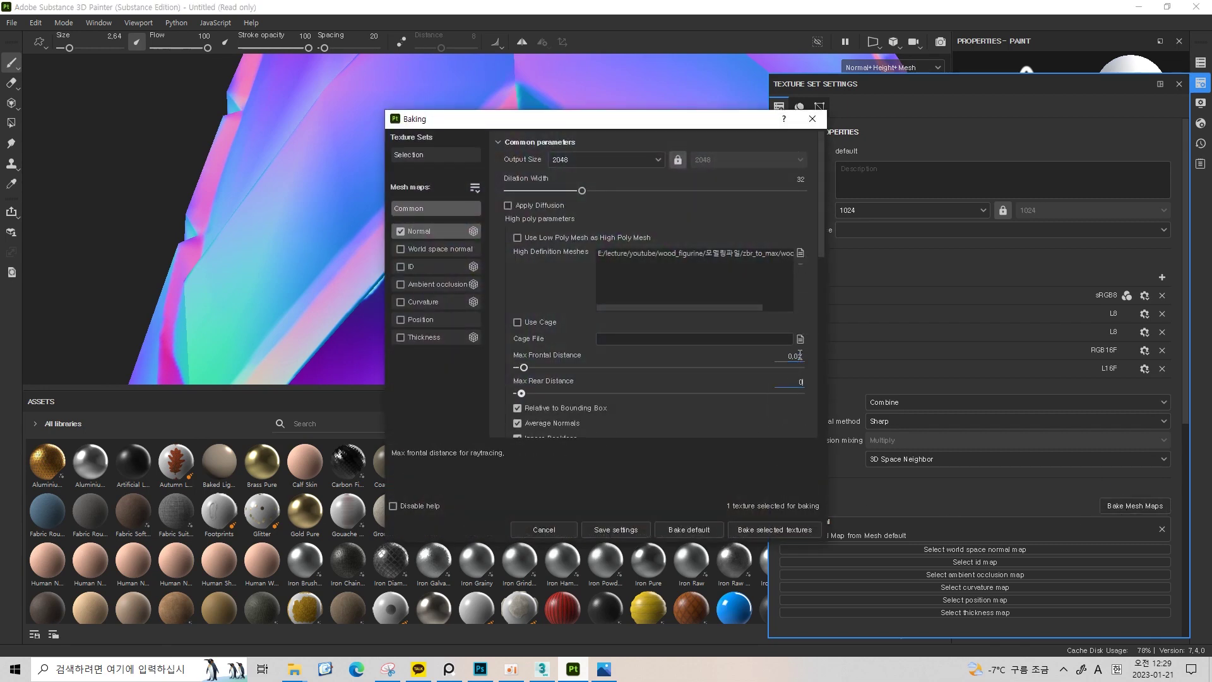
click(802, 530)
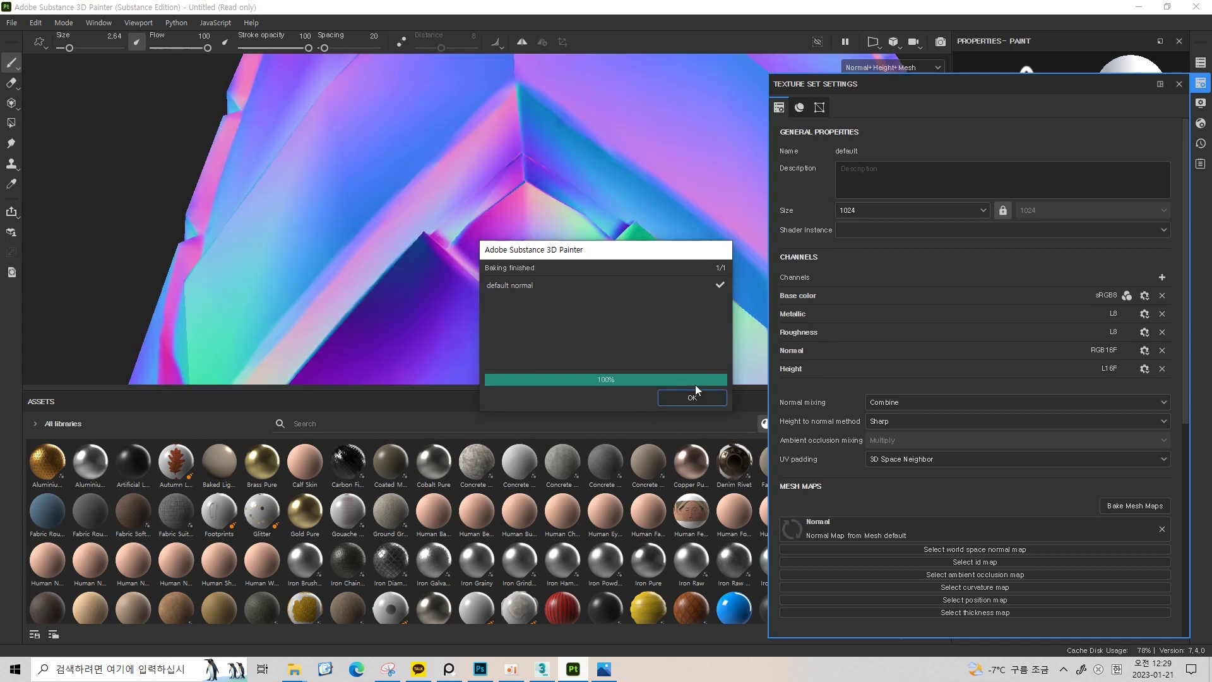
drag(649, 351, 495, 149)
Inspect the ridges and helmet in material view, then close Texture Set Settings
key(m)
drag(495, 149, 489, 168)
drag(489, 167, 486, 180)
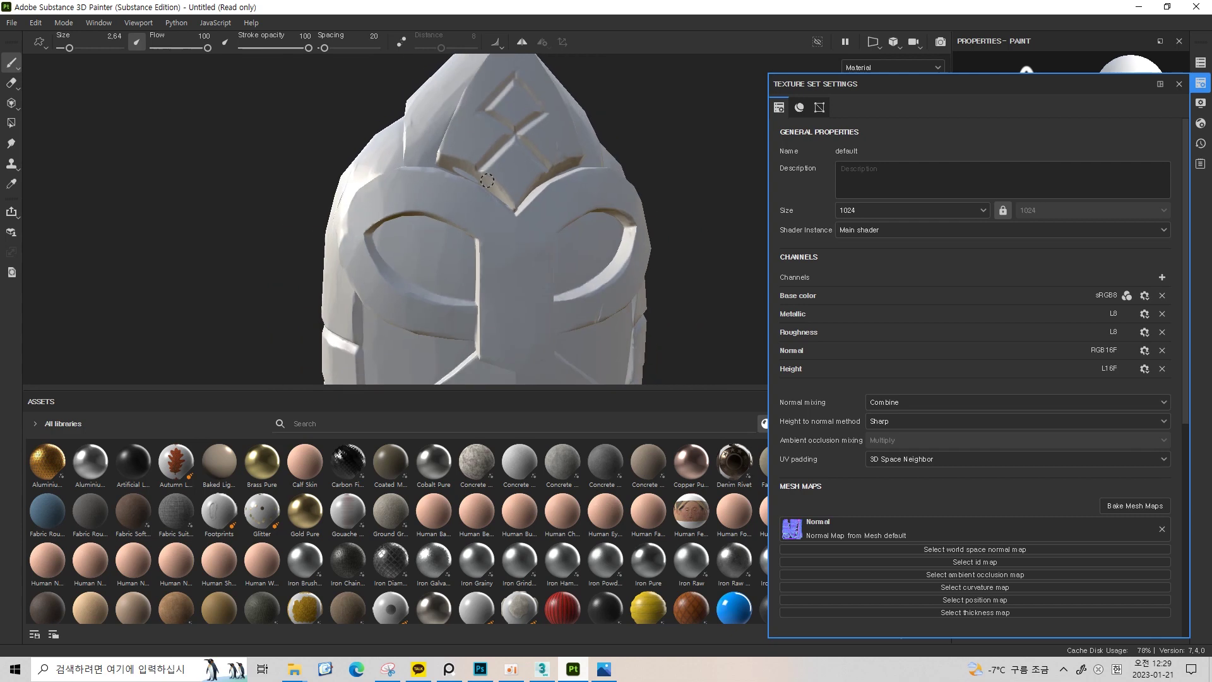
drag(509, 158, 509, 165)
drag(508, 166, 587, 259)
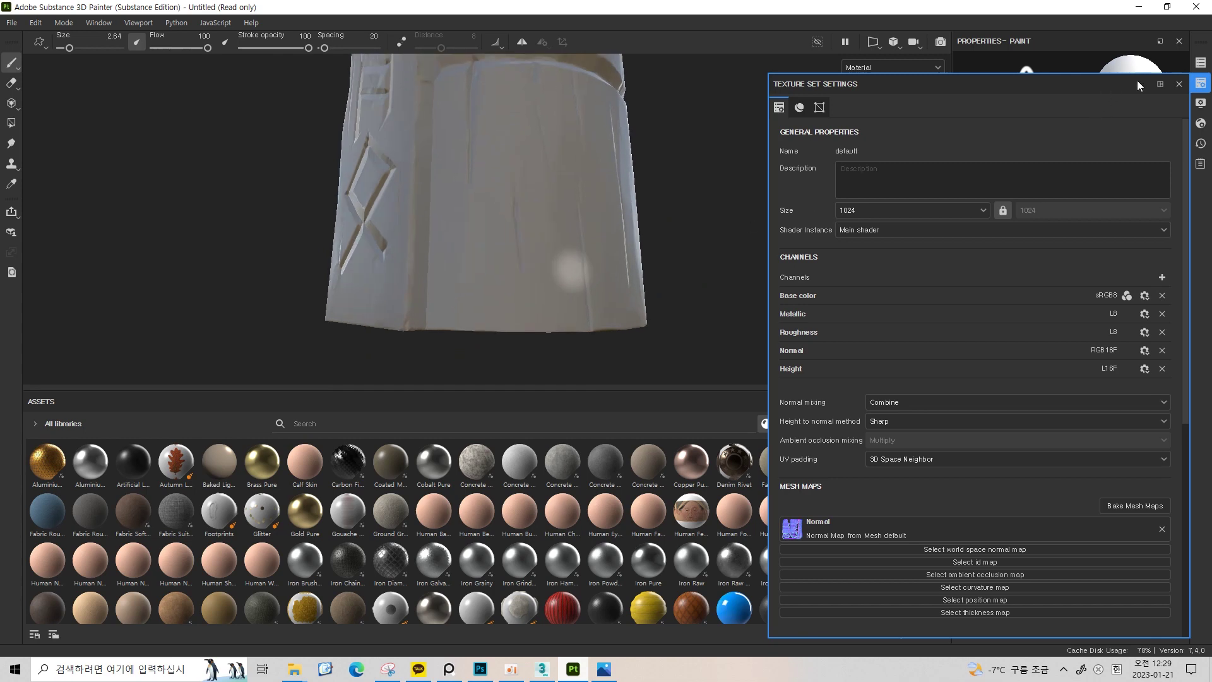
click(1179, 84)
Compare the normal/height channel and material views, and delete Fill layer 1
key(Delete)
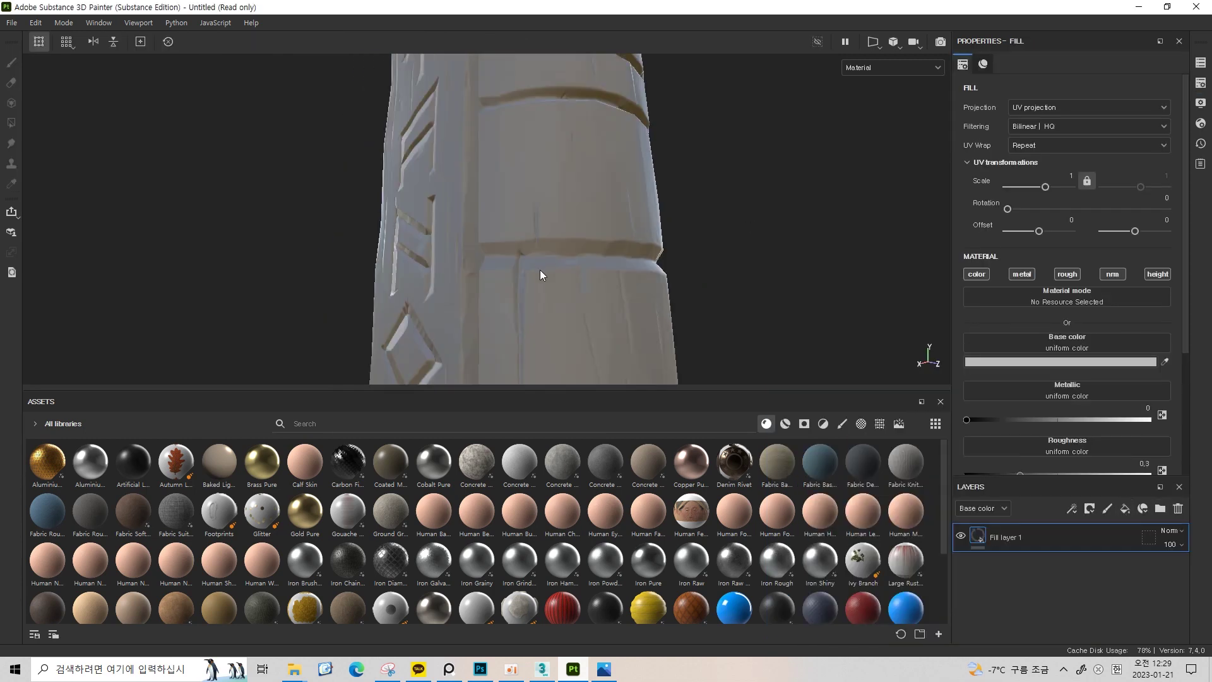
drag(540, 279, 543, 171)
key(c)
key(m)
scroll(down, 3)
scroll(up, 3)
key(c)
scroll(up, 3)
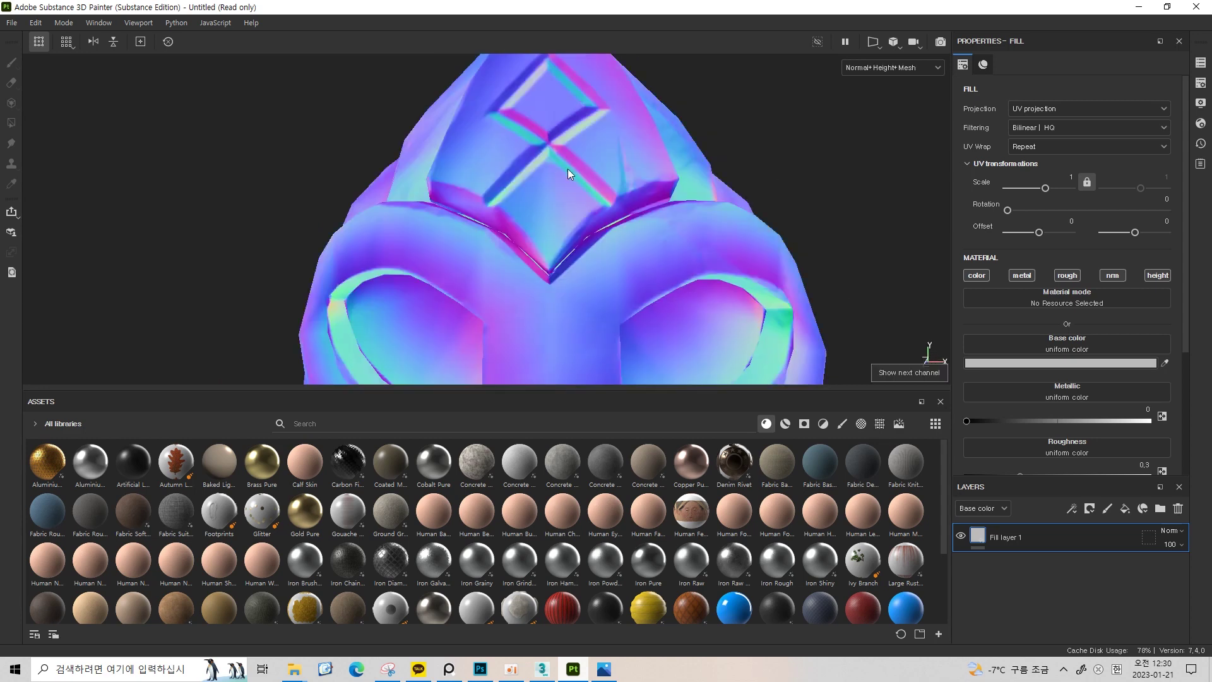
drag(538, 186, 587, 154)
key(Delete)
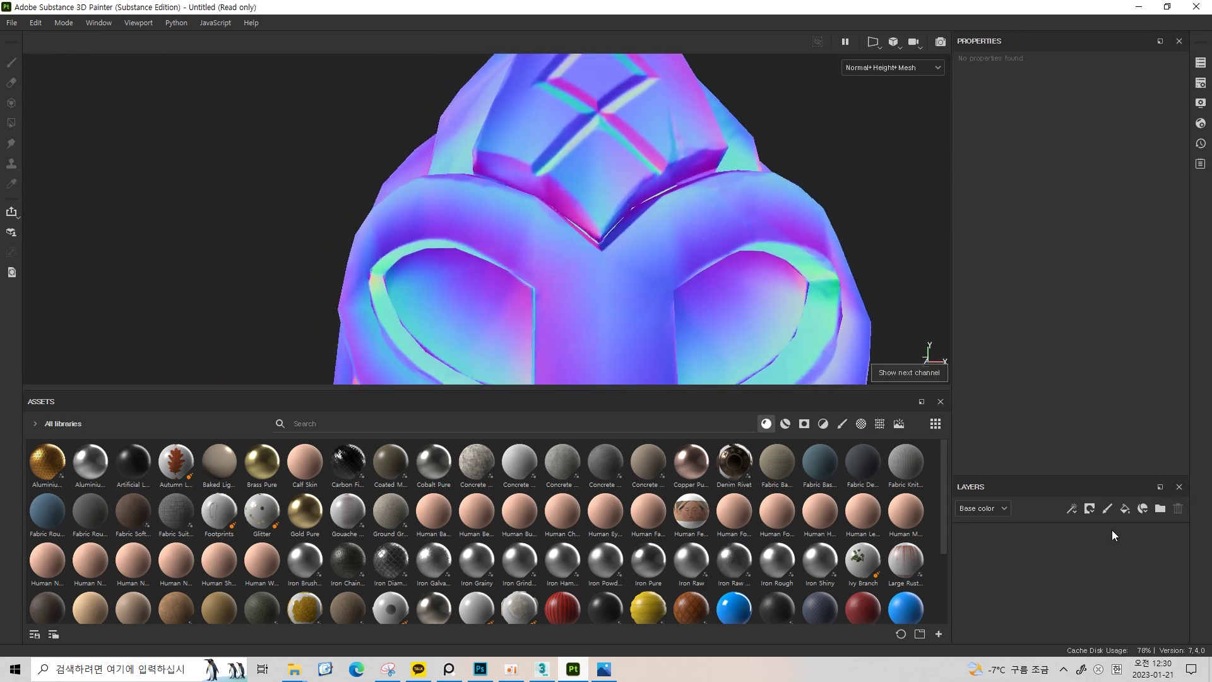
key(b)
key(b)
key(b)
key(b)
key(m)
drag(682, 149, 590, 154)
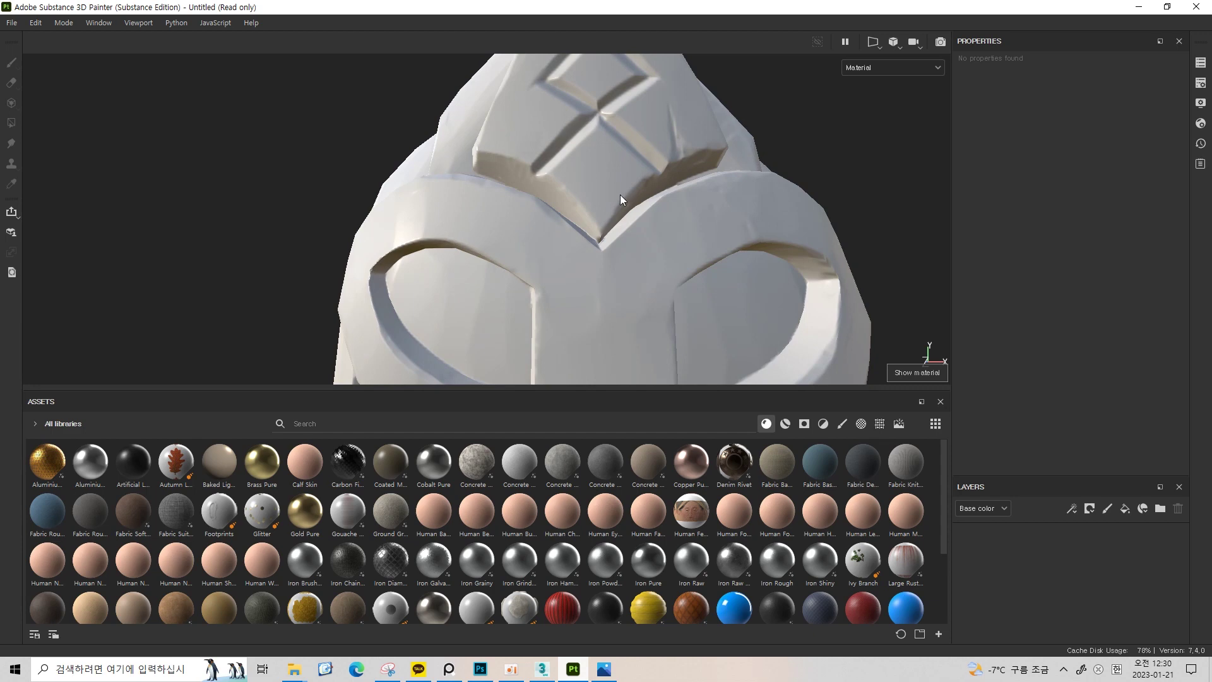
scroll(down, 3)
scroll(down, 3)
drag(611, 216, 603, 179)
scroll(up, 3)
drag(601, 95, 633, 154)
scroll(down, 3)
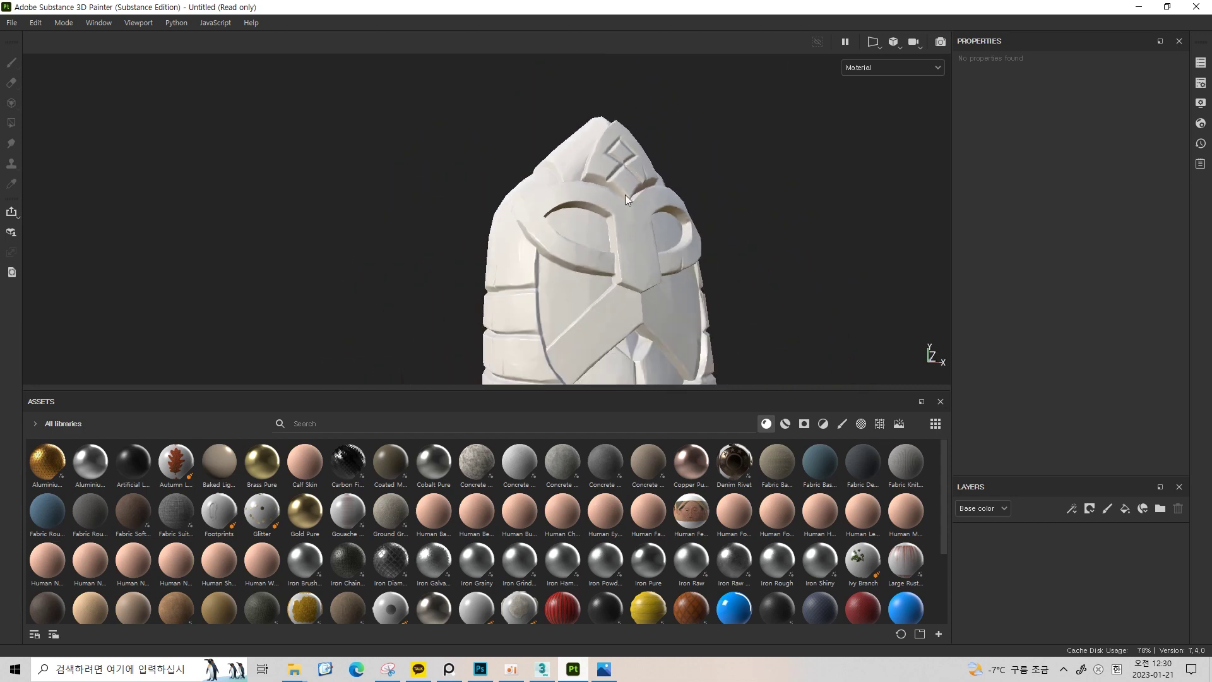
scroll(up, 3)
drag(596, 150, 615, 169)
key(c)
drag(612, 112, 582, 101)
scroll(up, 3)
scroll(down, 3)
drag(610, 214, 698, 173)
drag(698, 173, 692, 247)
drag(691, 246, 649, 248)
drag(644, 270, 590, 183)
drag(589, 184, 627, 276)
scroll(up, 3)
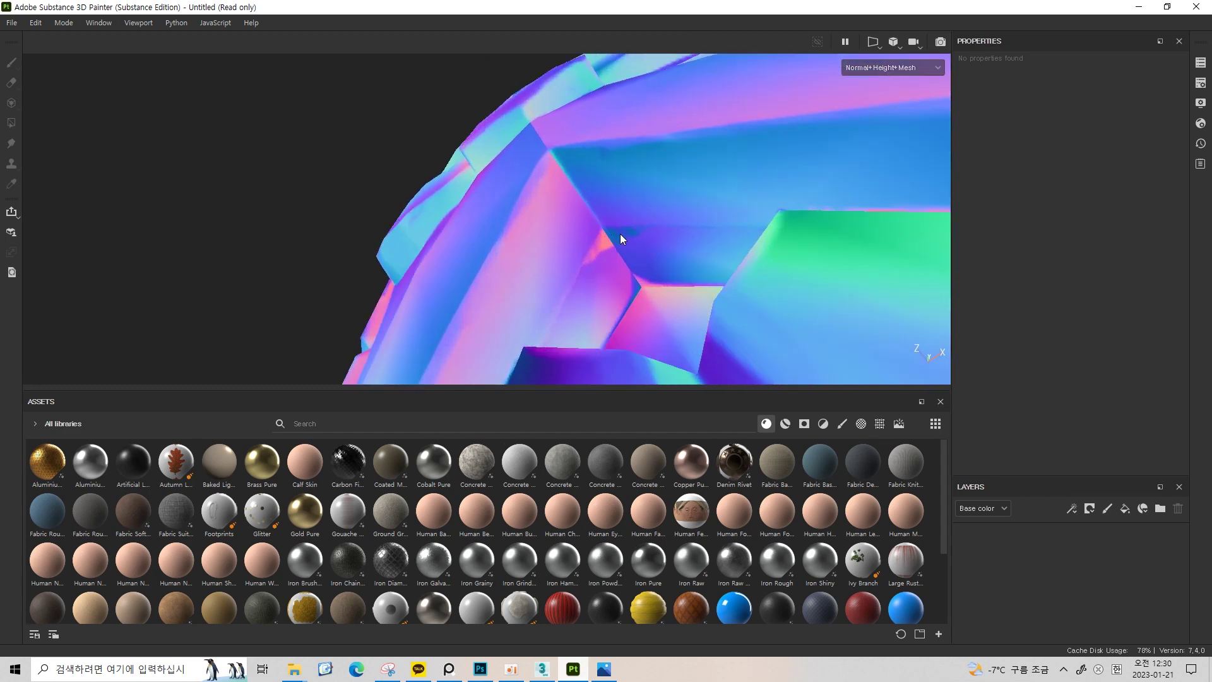
scroll(down, 3)
drag(616, 233, 627, 305)
scroll(up, 3)
drag(634, 244, 739, 237)
key(m)
key(c)
Bake the normal map from Texture Set Settings and inspect the helmet front
click(1201, 84)
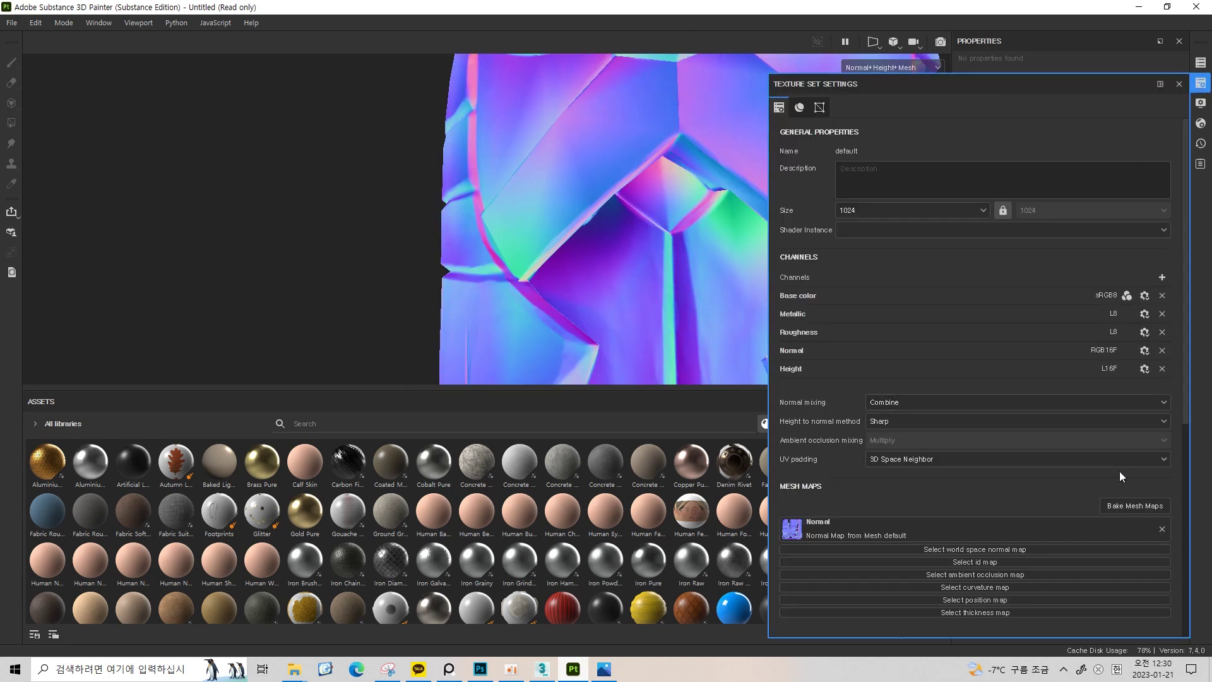
scroll(down, 3)
click(1127, 468)
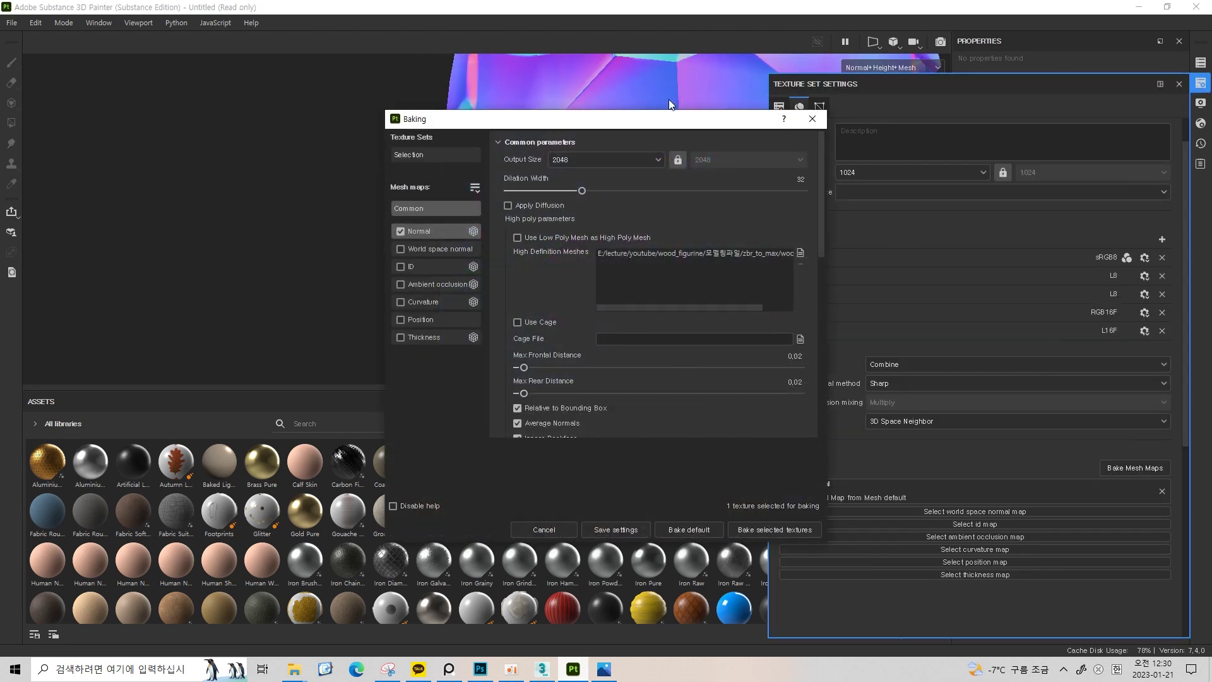
drag(669, 120, 313, 124)
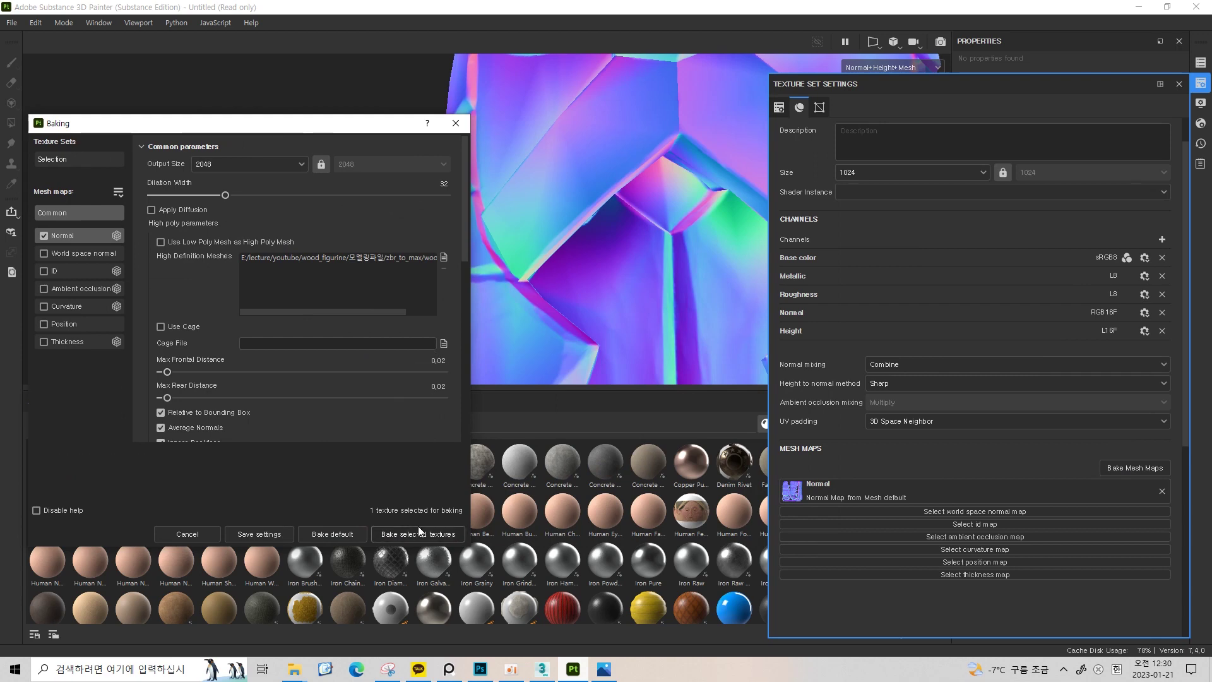
click(418, 534)
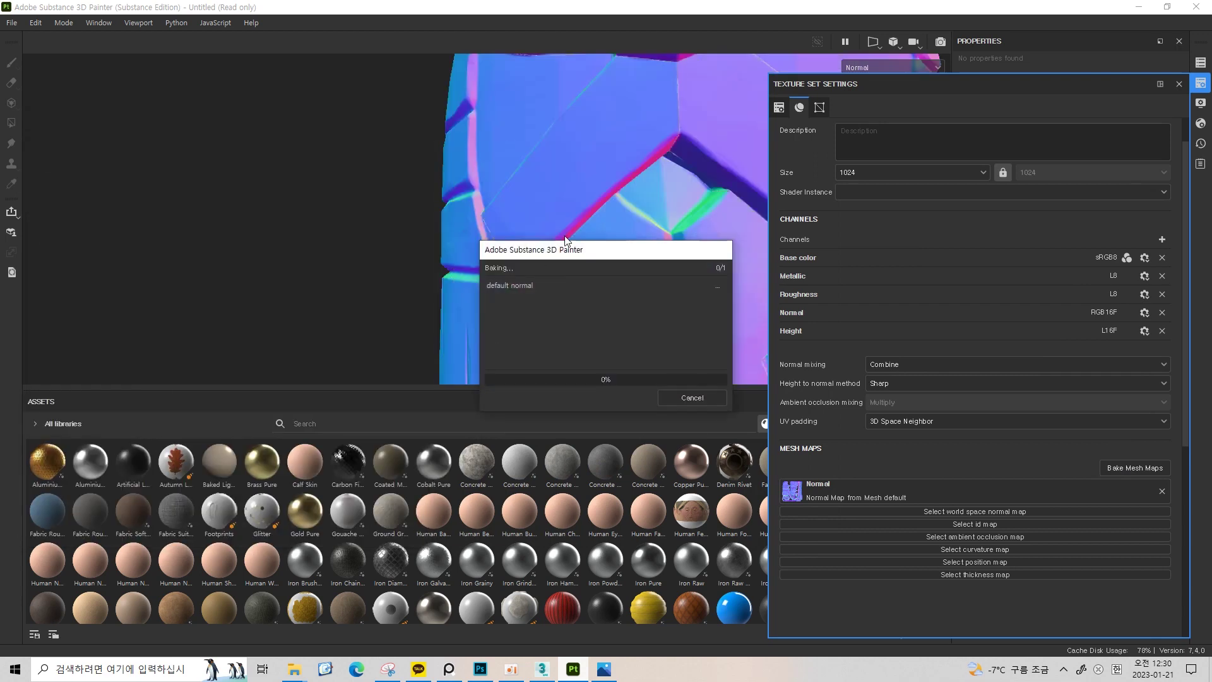
click(685, 399)
drag(522, 270, 1149, 419)
Re-bake the normal map with a 0.01 frontal distance, then switch to 3ds Max
click(1148, 470)
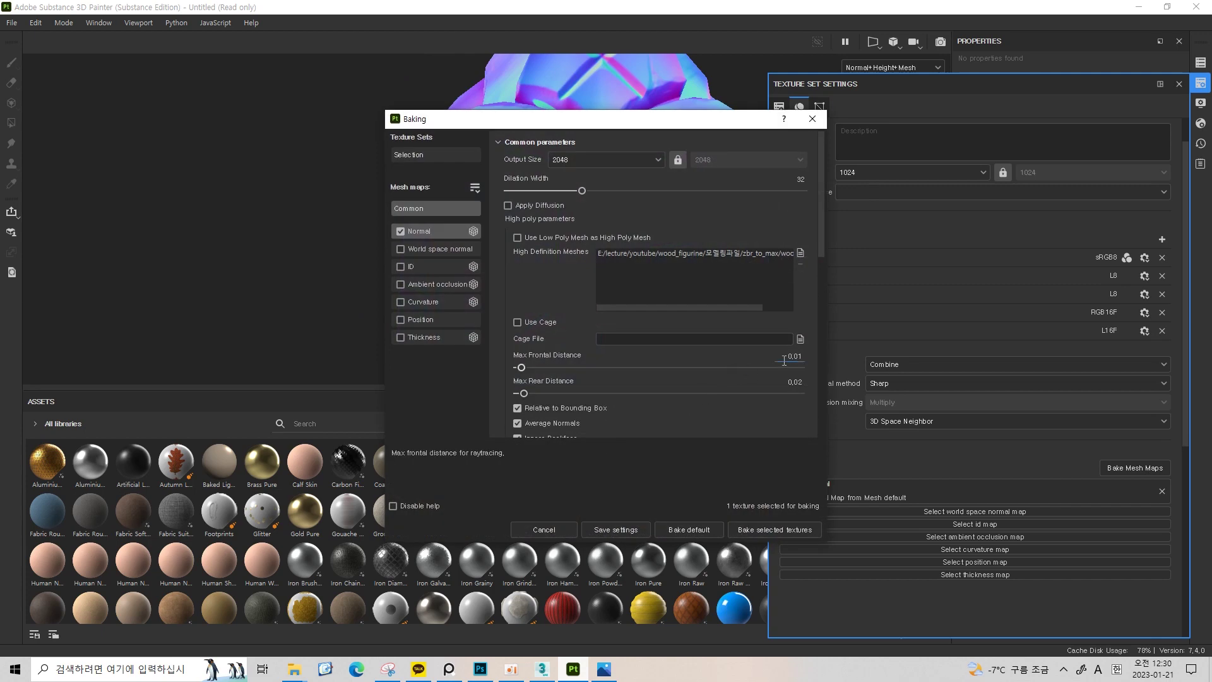
click(811, 529)
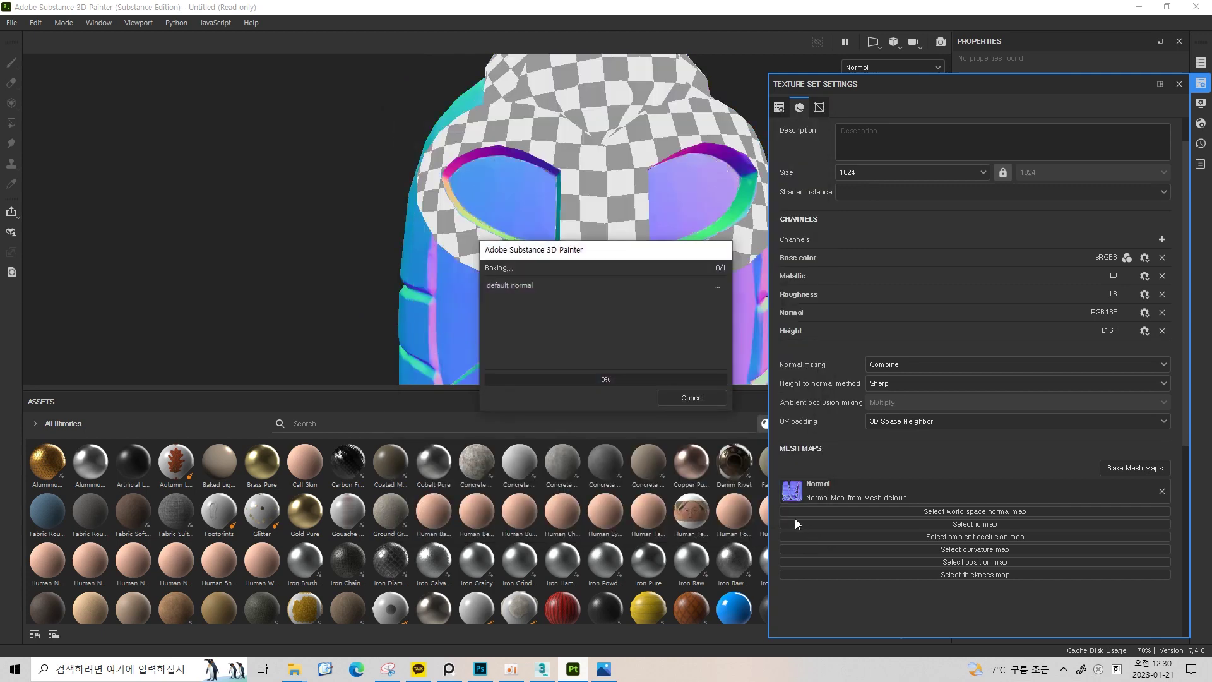
drag(660, 333, 498, 252)
scroll(up, 3)
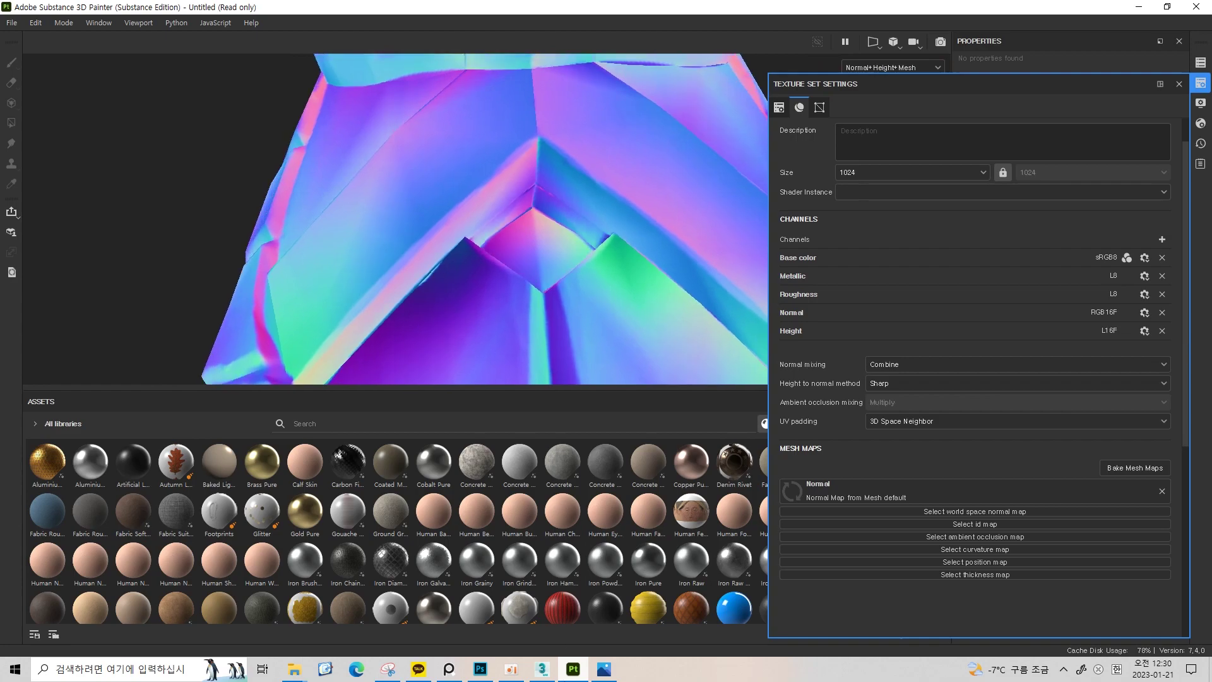
click(542, 669)
drag(579, 291, 537, 308)
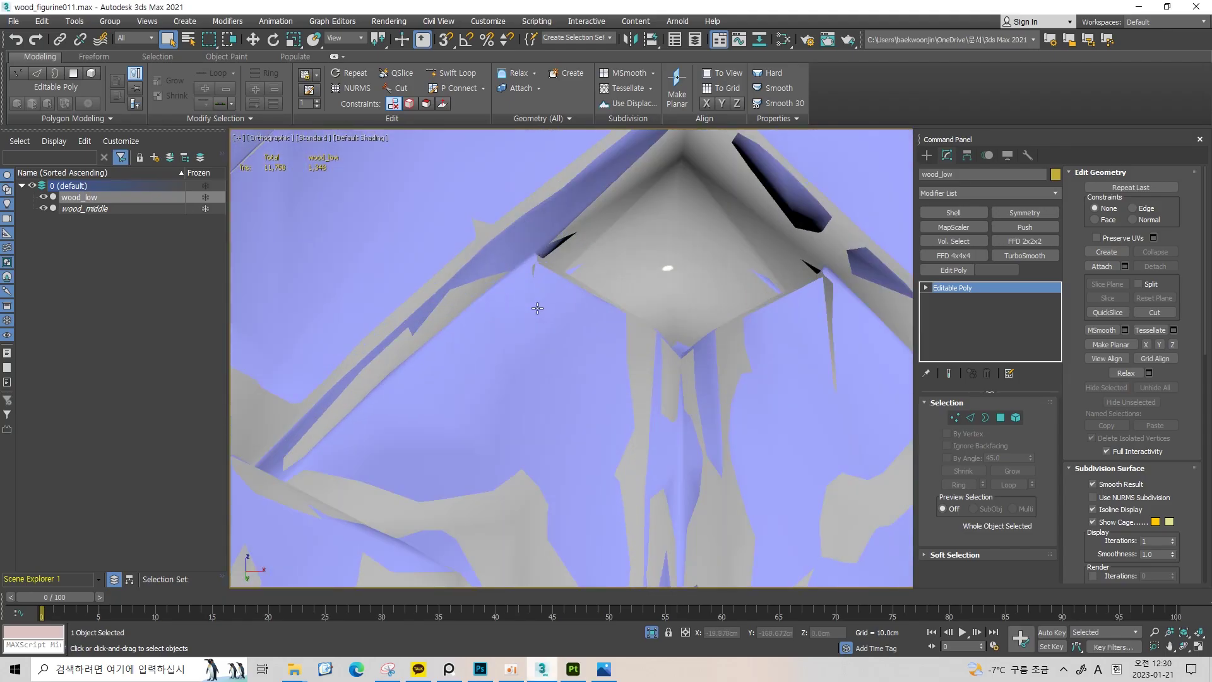
Move the vertex at the chest notch in vertex mode, checking it in wireframe
key(1)
key(F3)
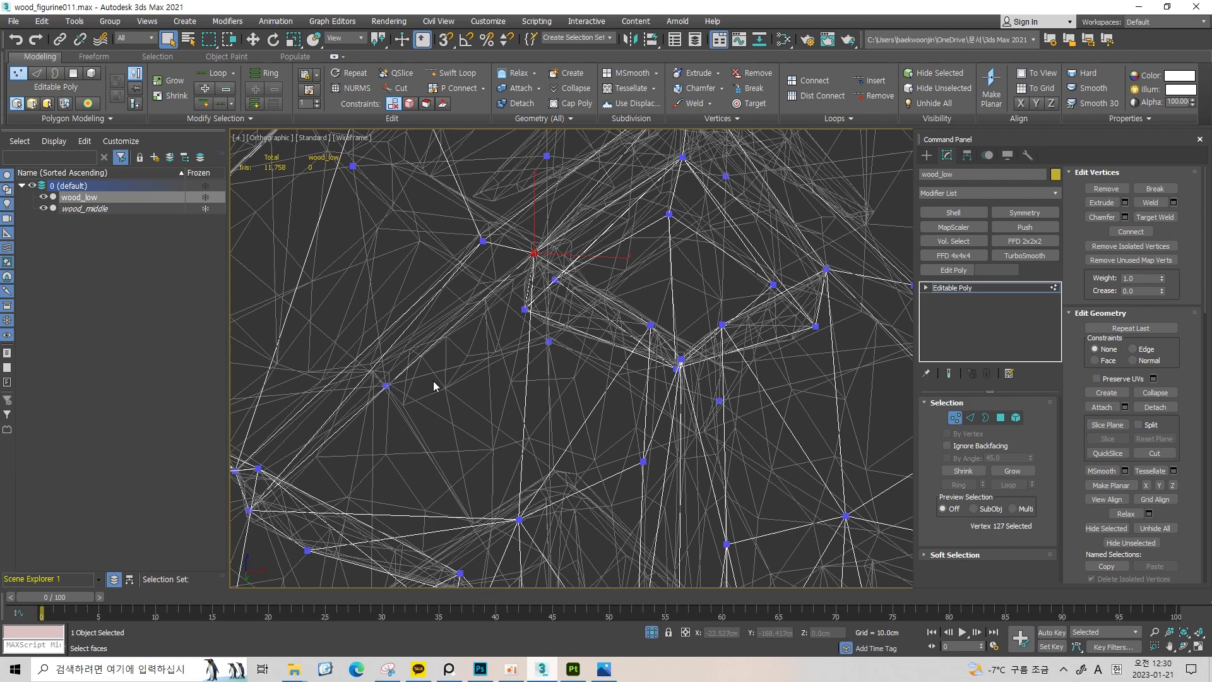
key(F3)
scroll(up, 3)
drag(480, 398, 450, 293)
key(F3)
scroll(up, 3)
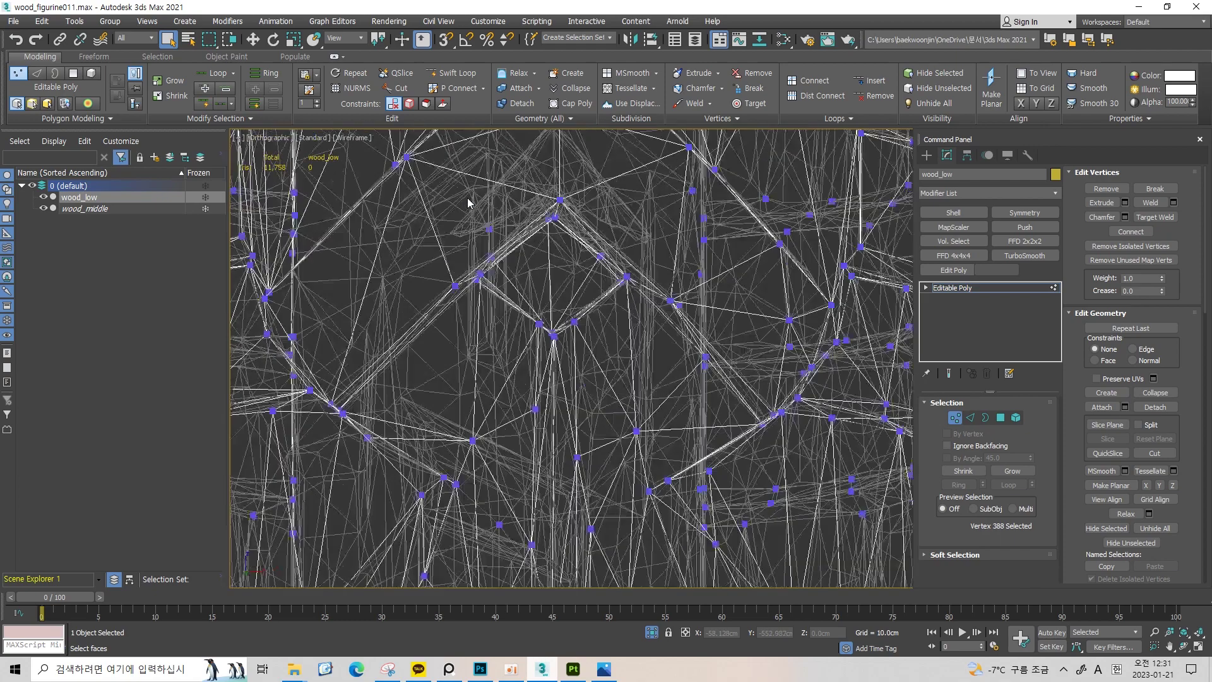
key(F3)
click(471, 319)
key(w)
key(F3)
Select a vertex on the chest seam and try a face cut, then cancel it
key(F3)
drag(459, 314, 440, 339)
scroll(down, 3)
key(1)
scroll(up, 3)
key(F3)
key(F3)
click(466, 323)
drag(524, 373, 534, 287)
key(F3)
click(524, 220)
drag(600, 271, 535, 252)
key(F3)
key(F3)
key(alt+c)
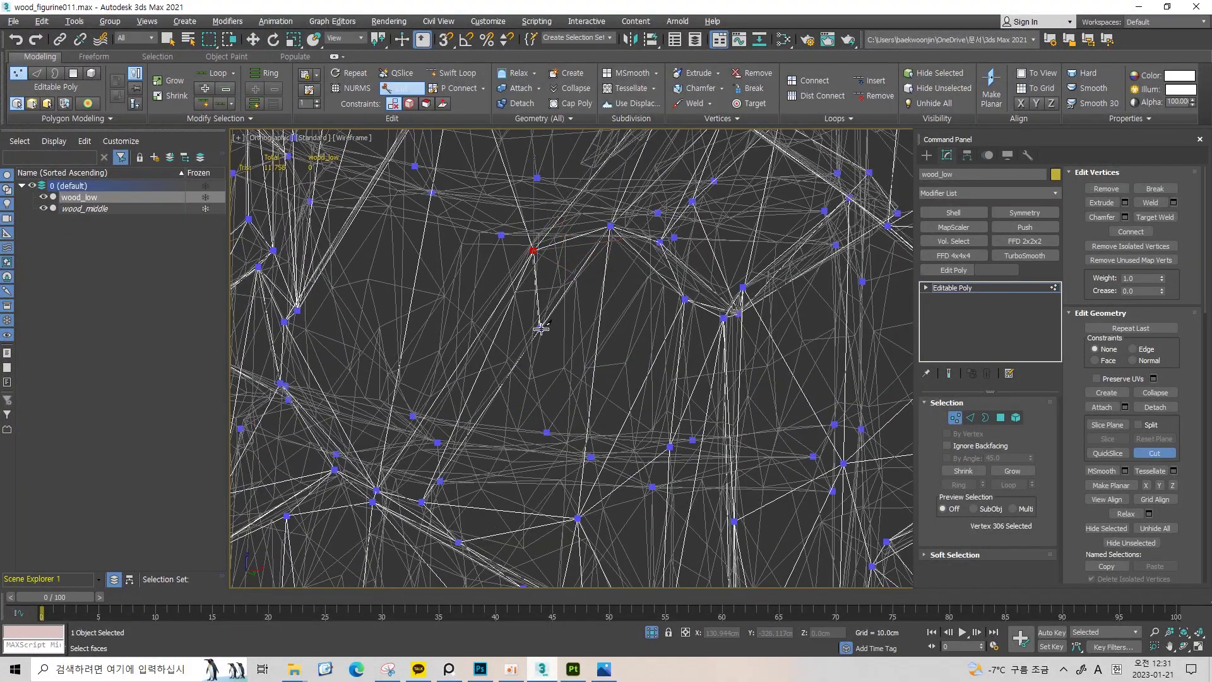
drag(567, 349, 571, 284)
right_click(571, 284)
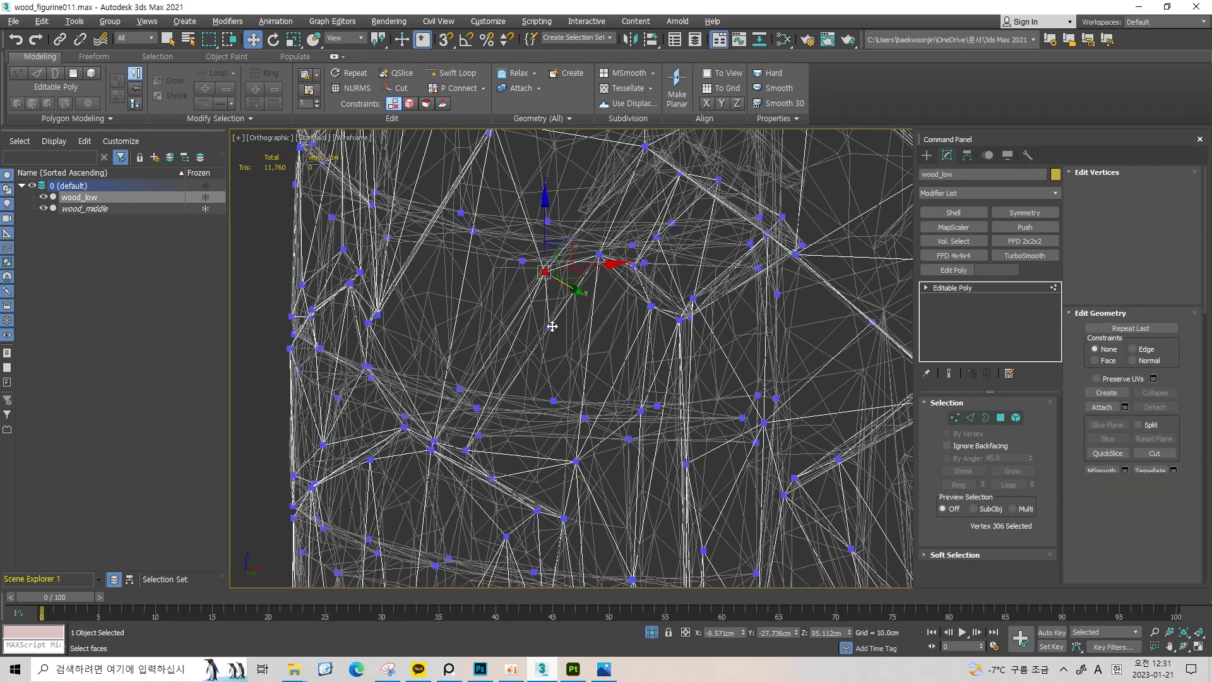
Adjust another chest vertex, check it shaded, and leave vertex mode
click(551, 325)
drag(619, 390, 598, 511)
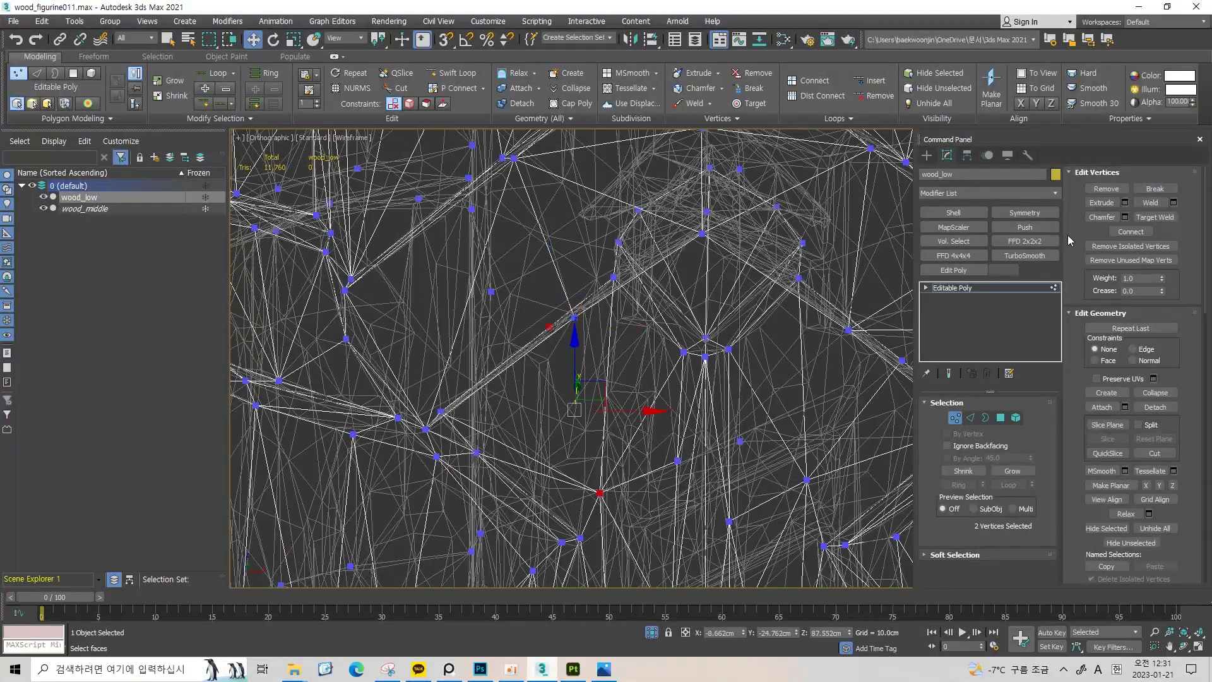
scroll(up, 3)
click(537, 341)
key(F3)
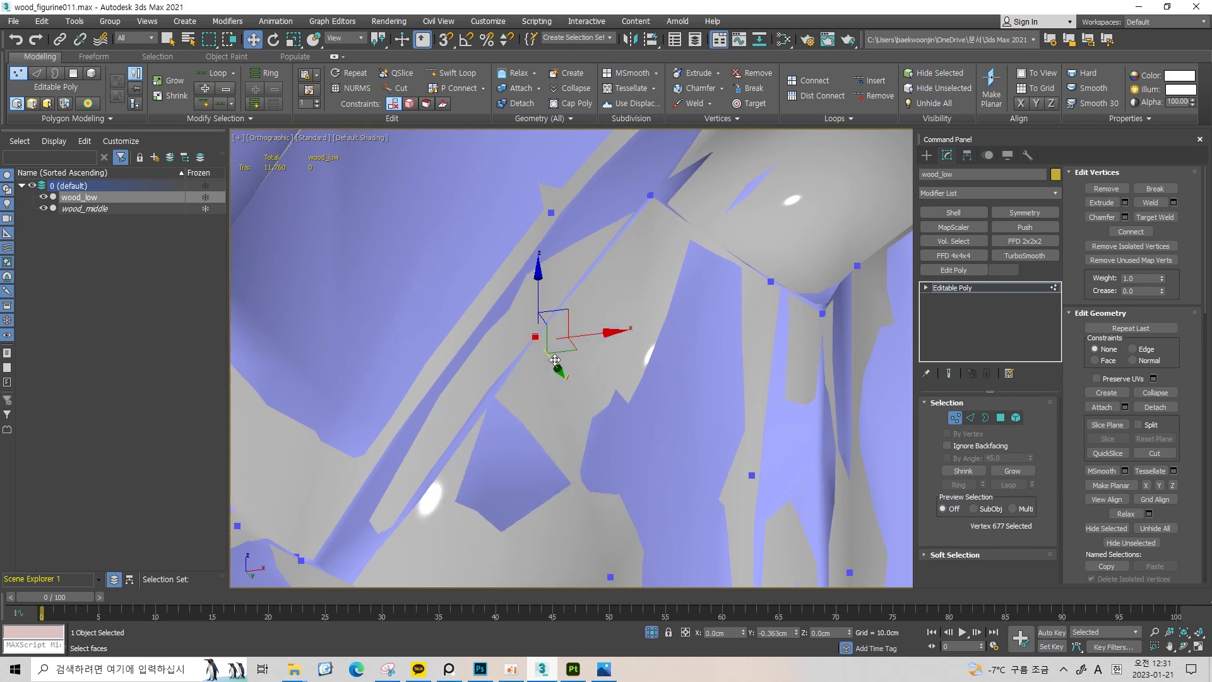
scroll(down, 3)
key(1)
scroll(down, 3)
scroll(up, 3)
scroll(up, 3)
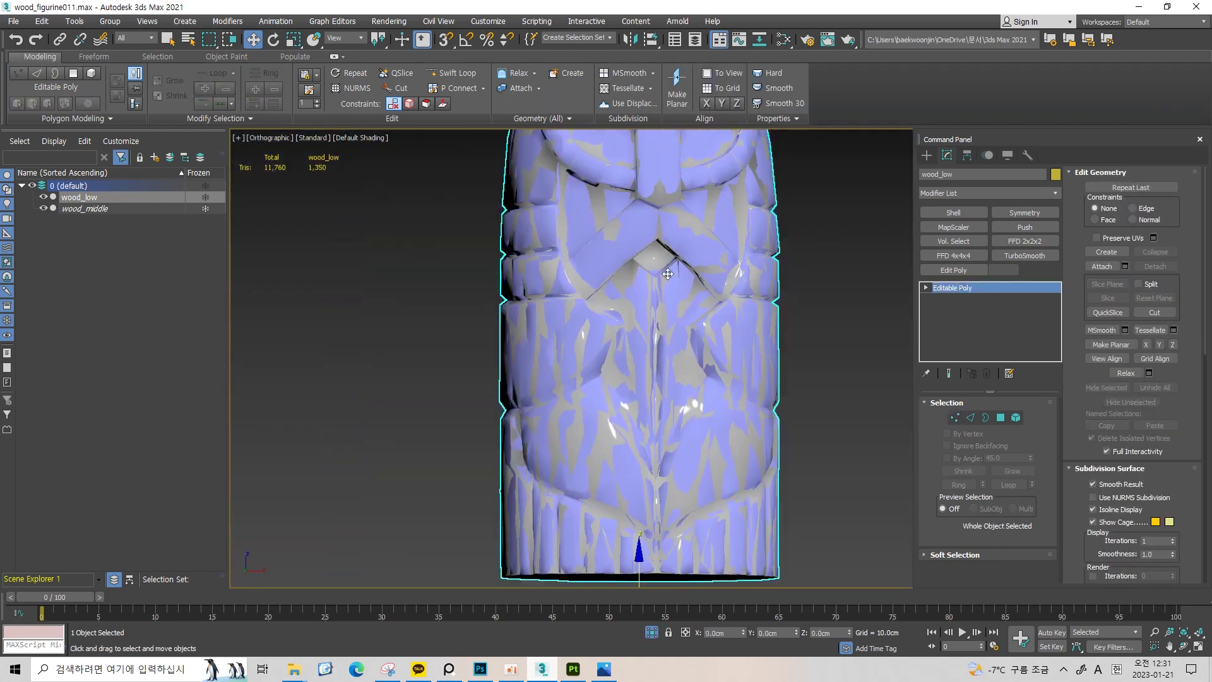
scroll(up, 3)
scroll(down, 3)
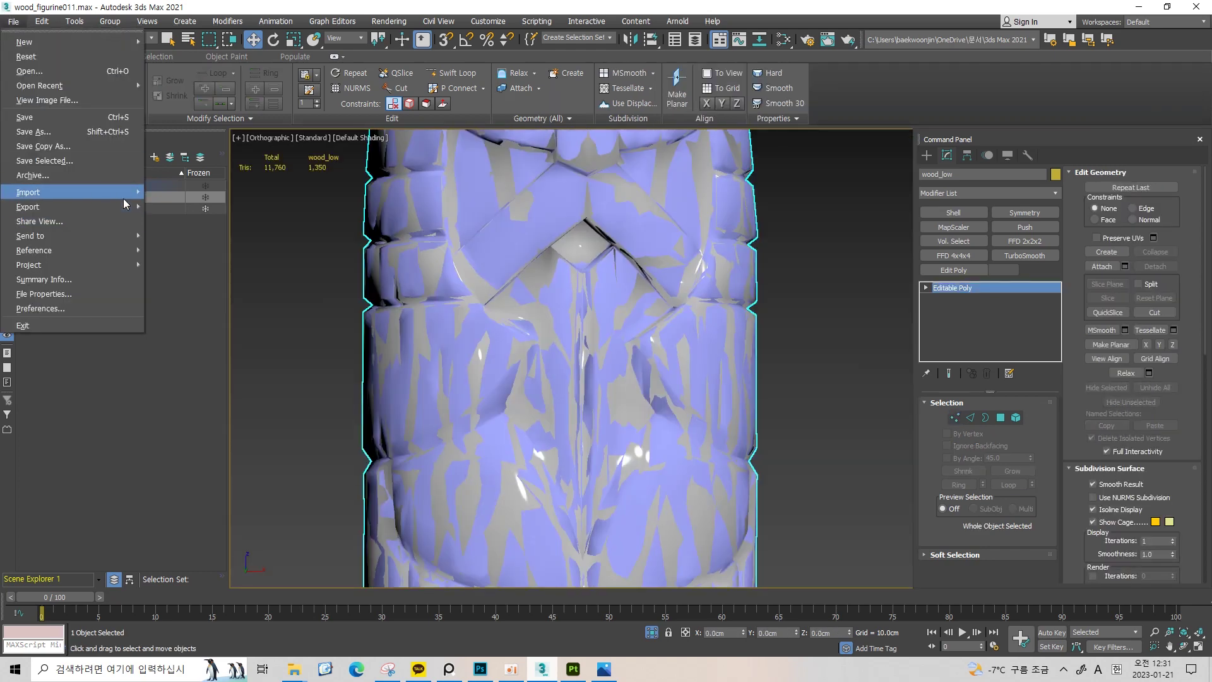
Export wood_low as FBX, overwriting wood_low.fbx in max_to_subs
mouse_move(28, 206)
click(188, 216)
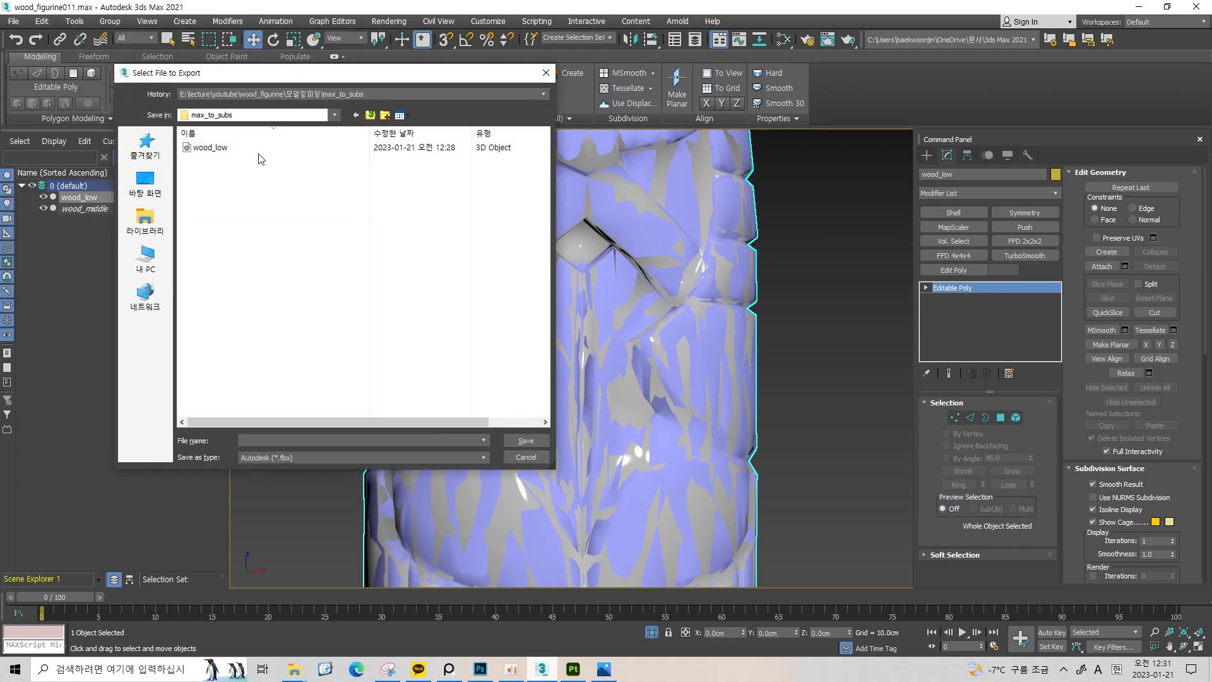
double_click(260, 152)
click(677, 353)
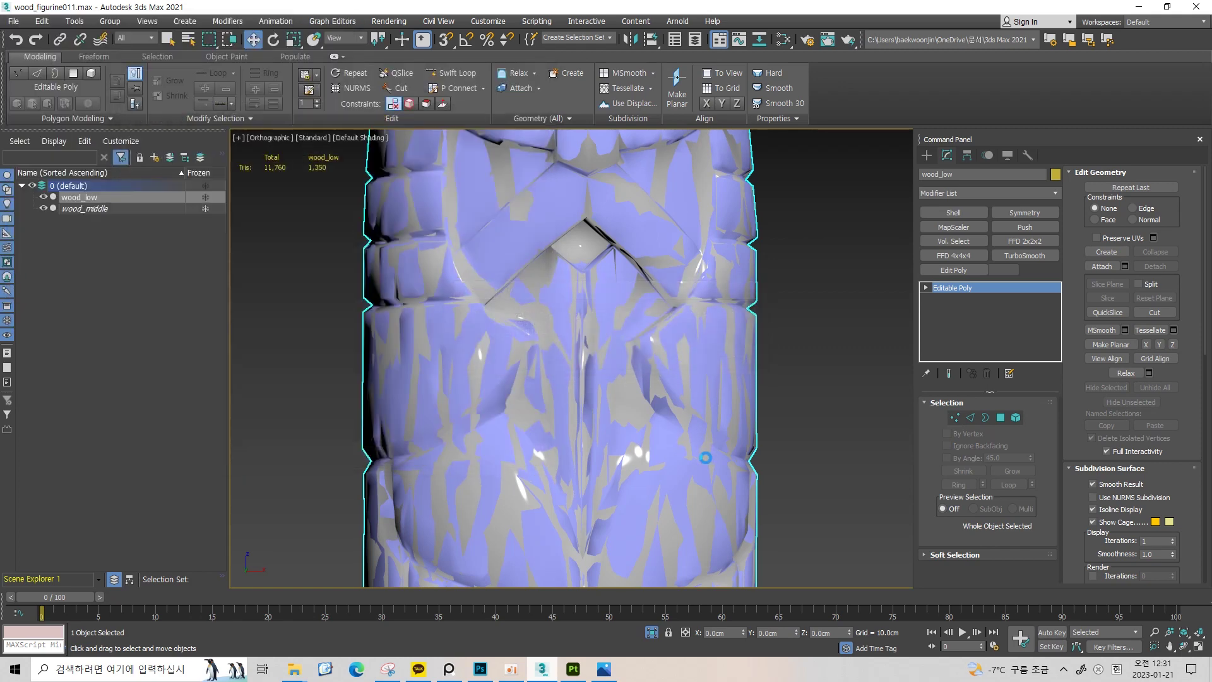
click(688, 496)
click(572, 674)
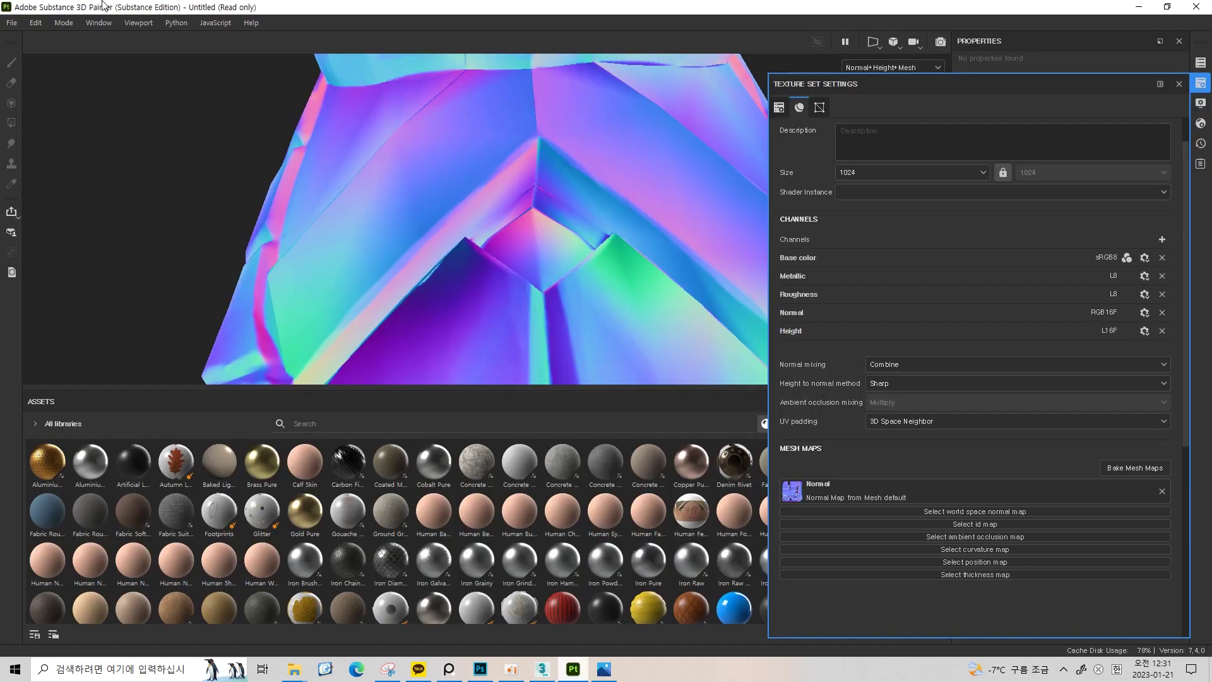
Reload wood_low.fbx via Project Configuration and open the 2048 mesh map baking settings
click(78, 67)
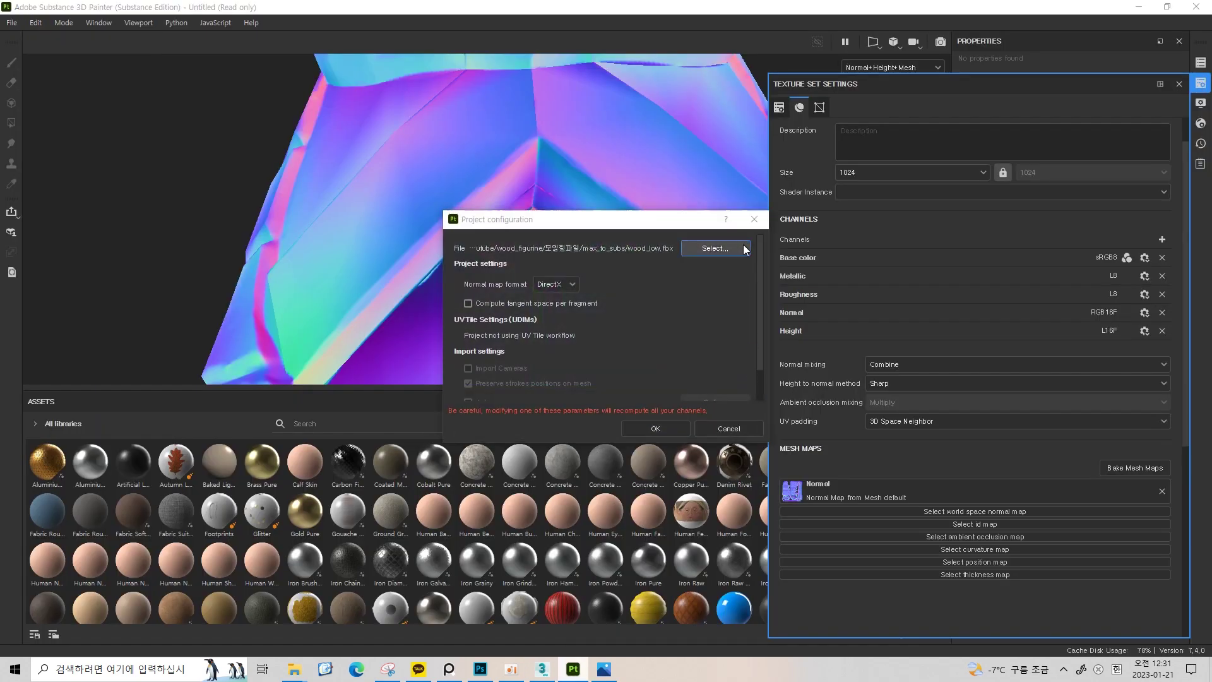
click(744, 249)
click(656, 429)
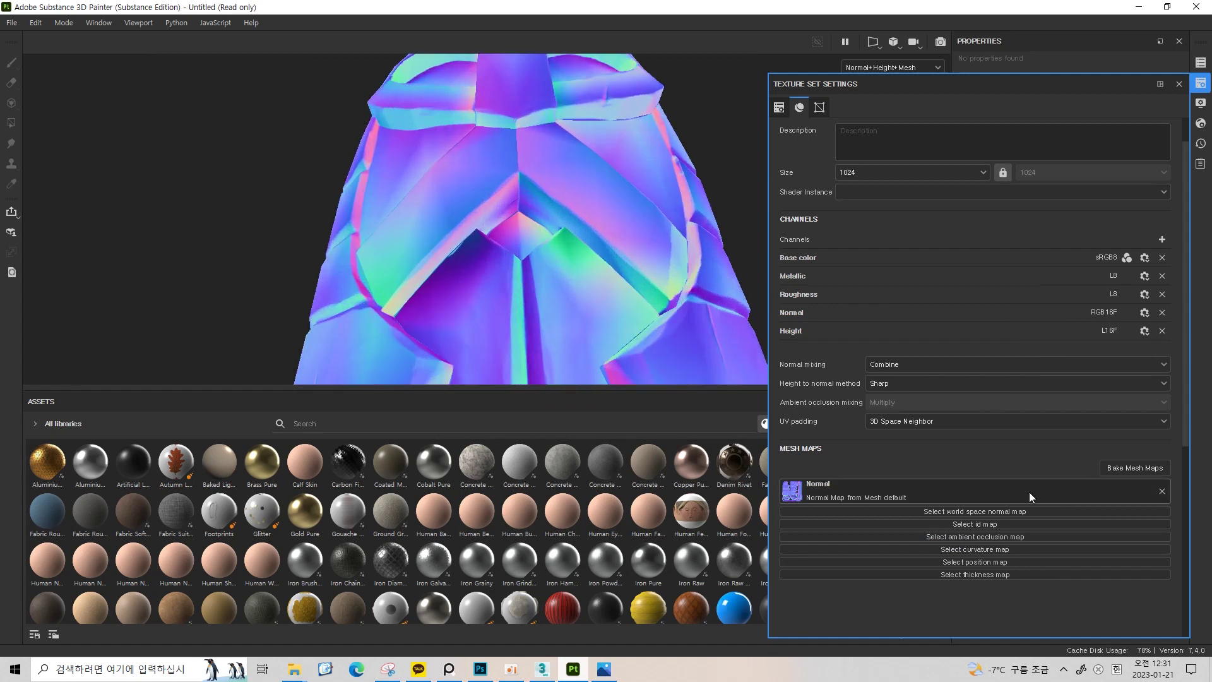
click(1120, 471)
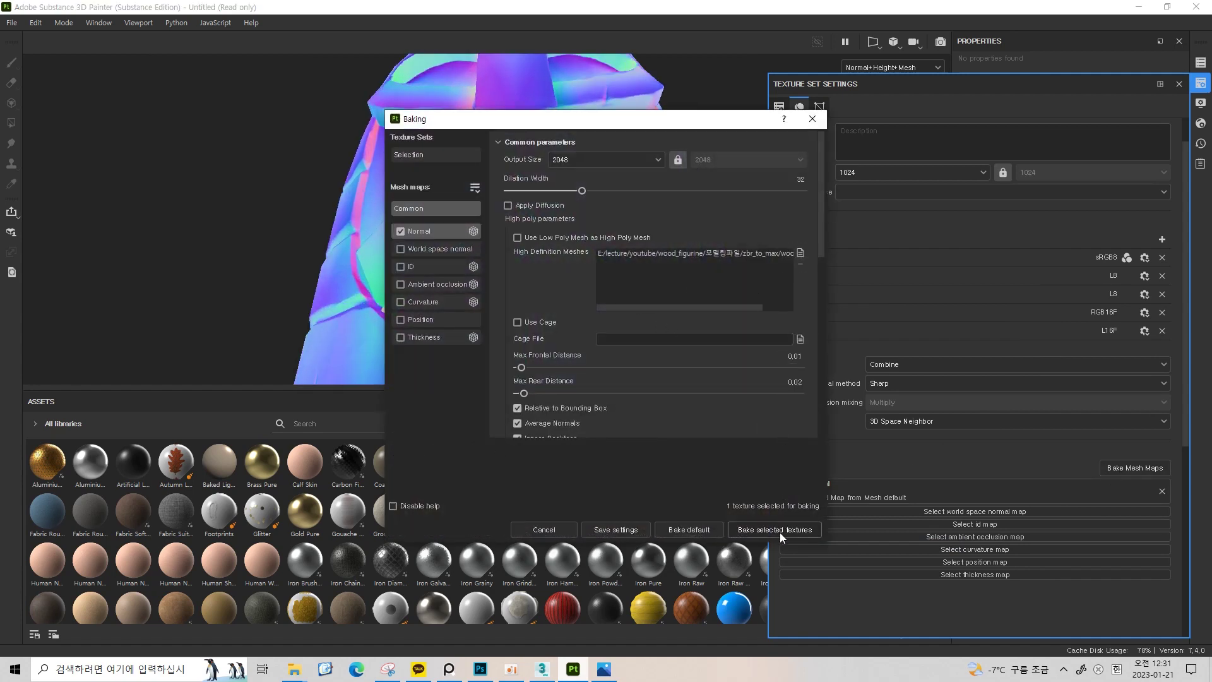
Bake a new normal map, inspect the mask front, and return to 3ds Max
click(779, 531)
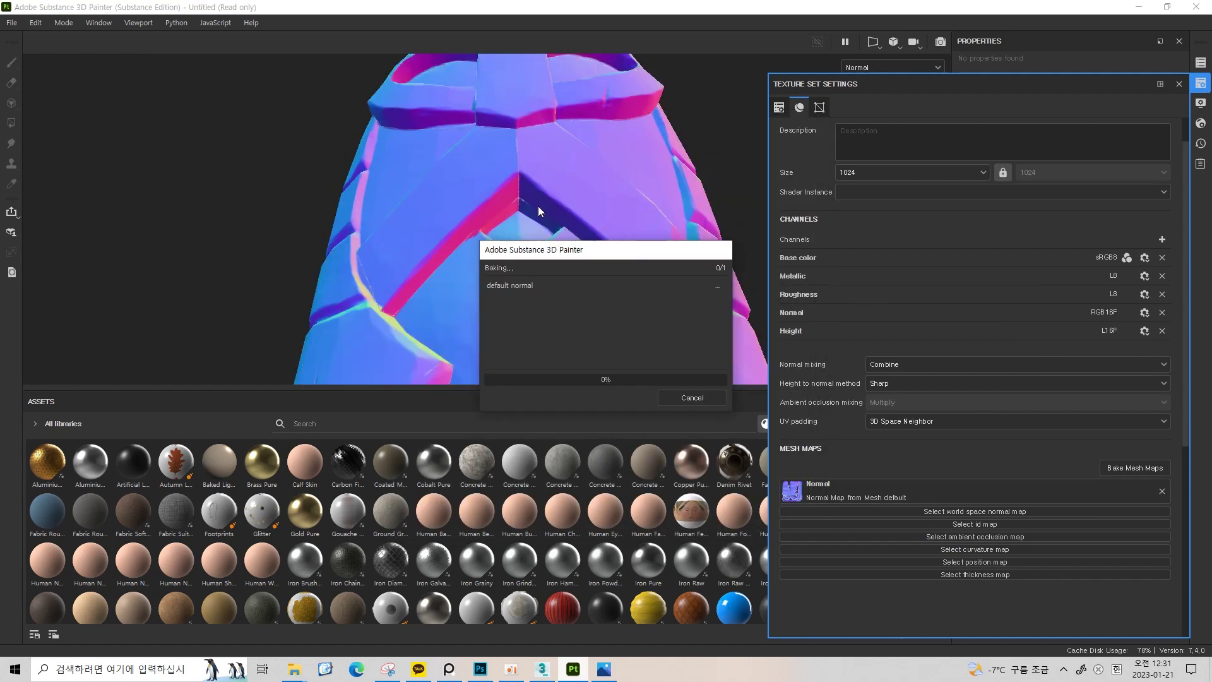
click(692, 397)
drag(553, 188, 422, 198)
drag(486, 290, 433, 268)
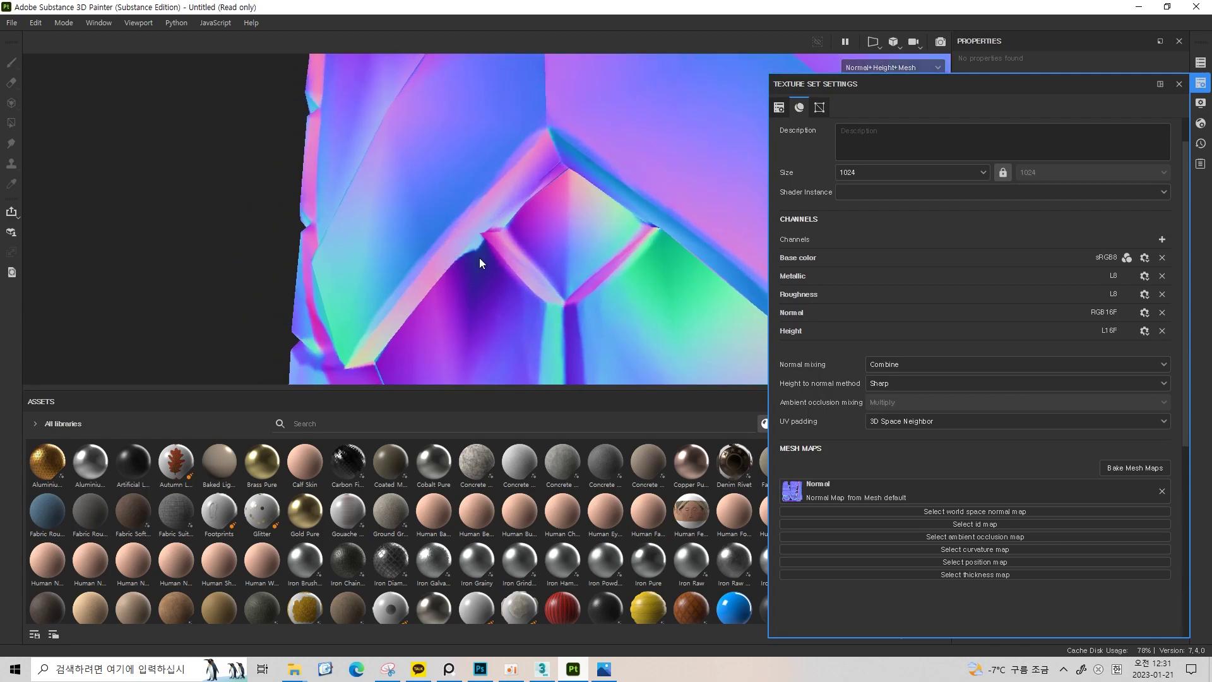
click(542, 669)
scroll(up, 3)
scroll(up, 3)
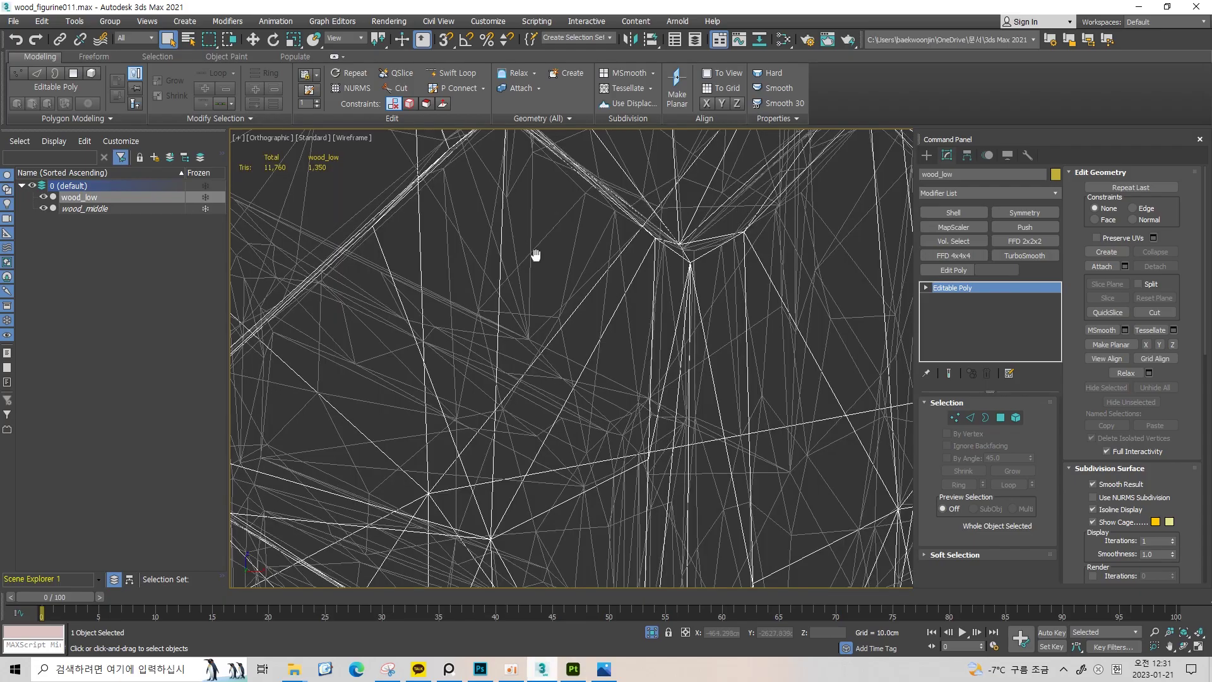
Move another chest vertex into place with the Move tool and exit vertex mode
key(1)
drag(517, 200, 365, 409)
key(w)
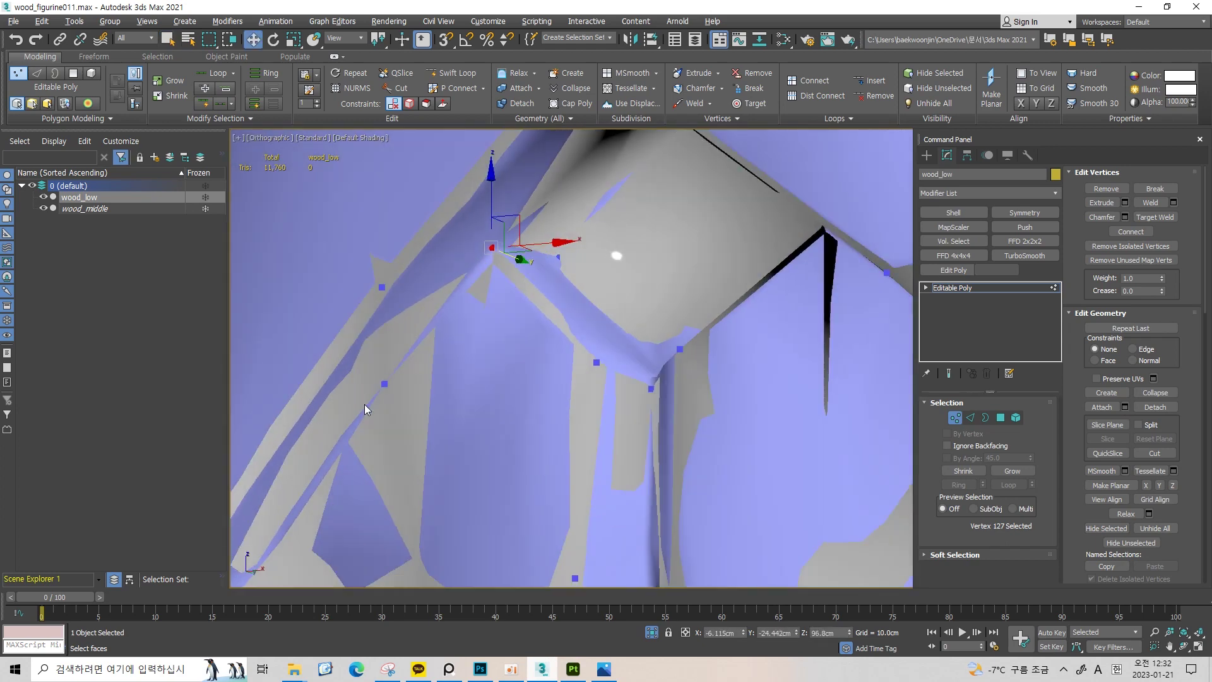
drag(477, 278, 594, 314)
key(F3)
click(594, 315)
scroll(down, 3)
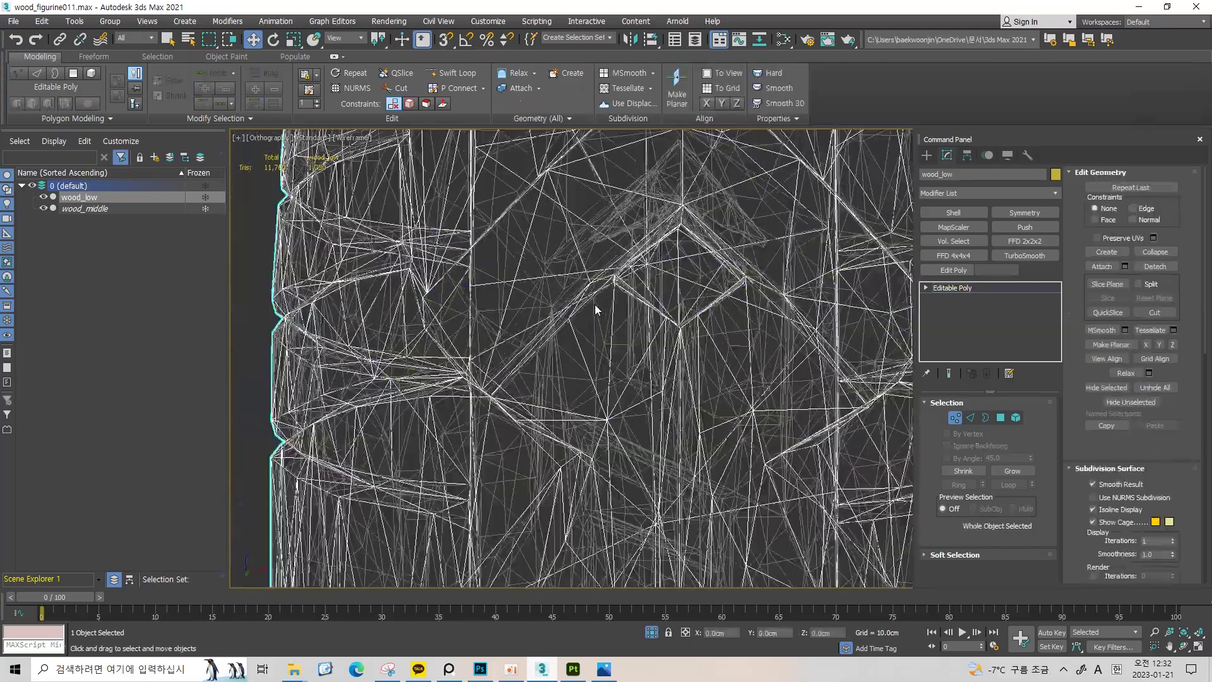
key(1)
Inspect the edited column from below with edges shown over the shaded surface
scroll(up, 3)
scroll(down, 3)
drag(502, 297, 353, 281)
scroll(down, 3)
key(F3)
scroll(down, 3)
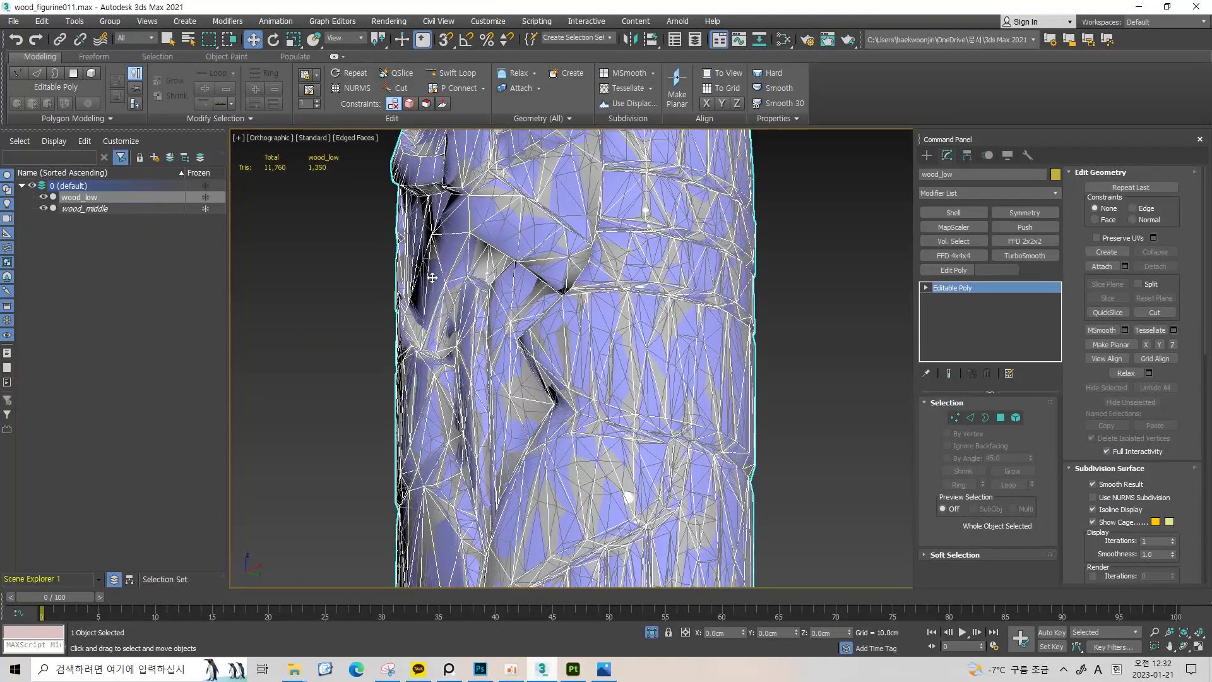
scroll(down, 3)
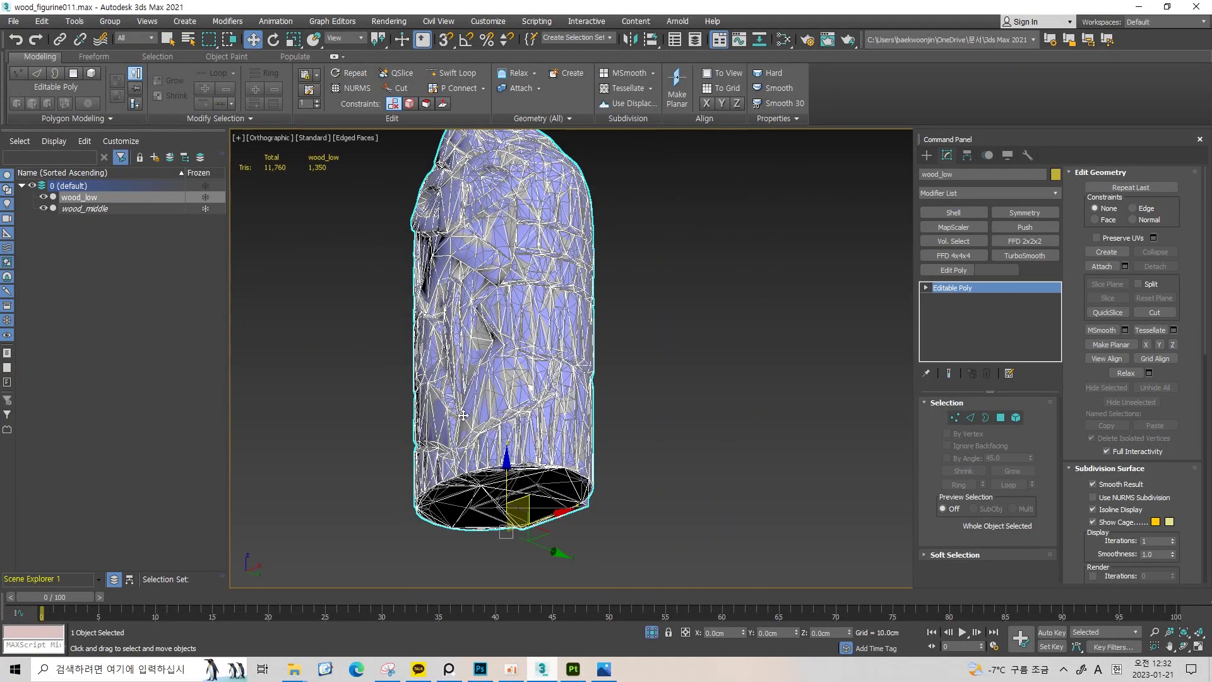
scroll(up, 3)
scroll(up, 3)
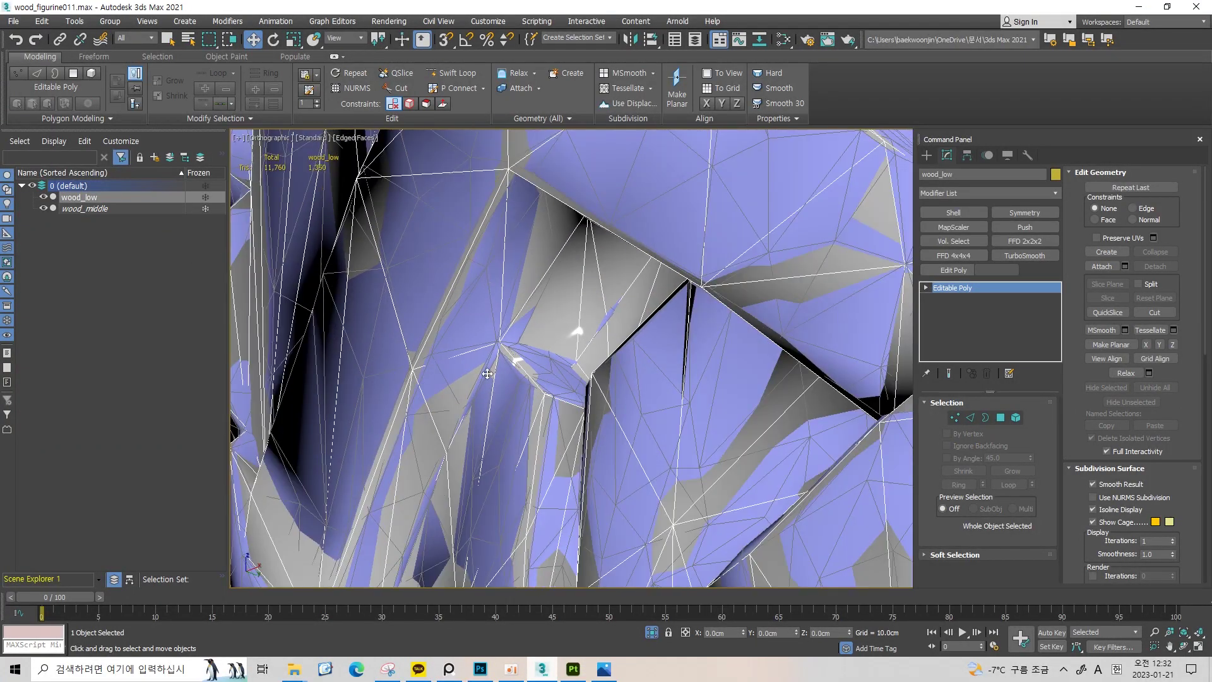
scroll(down, 3)
scroll(down, 3)
scroll(down, 3)
Re-export wood_low as FBX over the previous file and return to Substance Painter
click(13, 21)
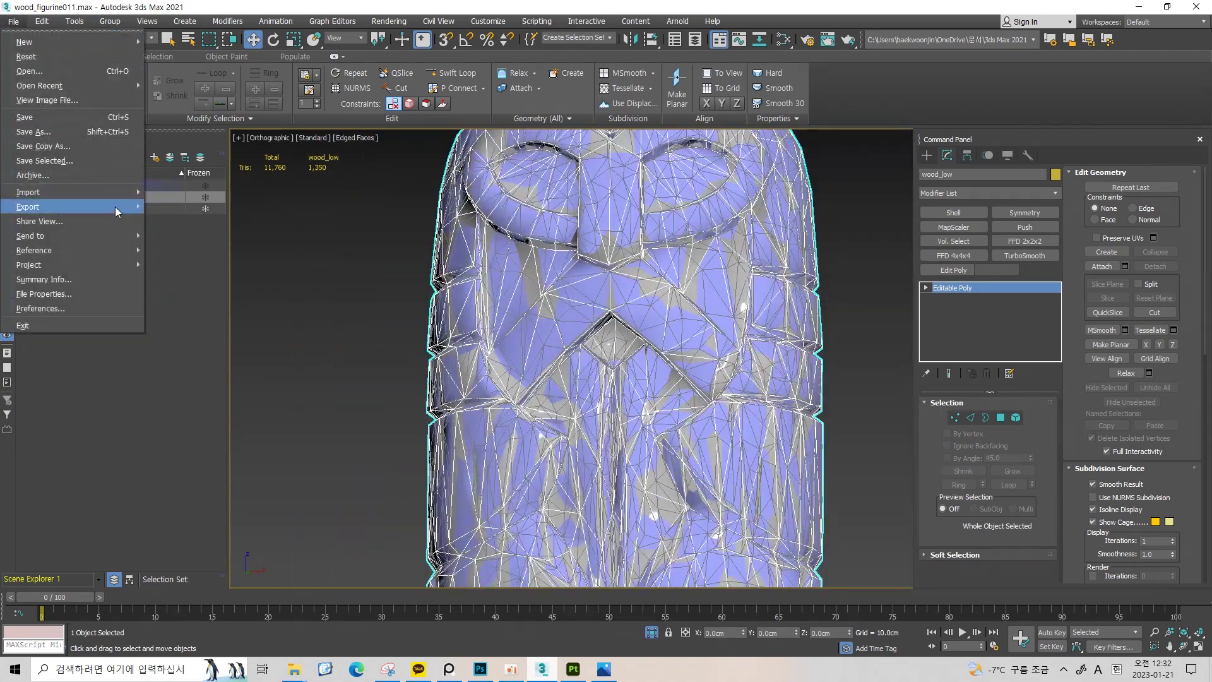
click(189, 221)
double_click(233, 150)
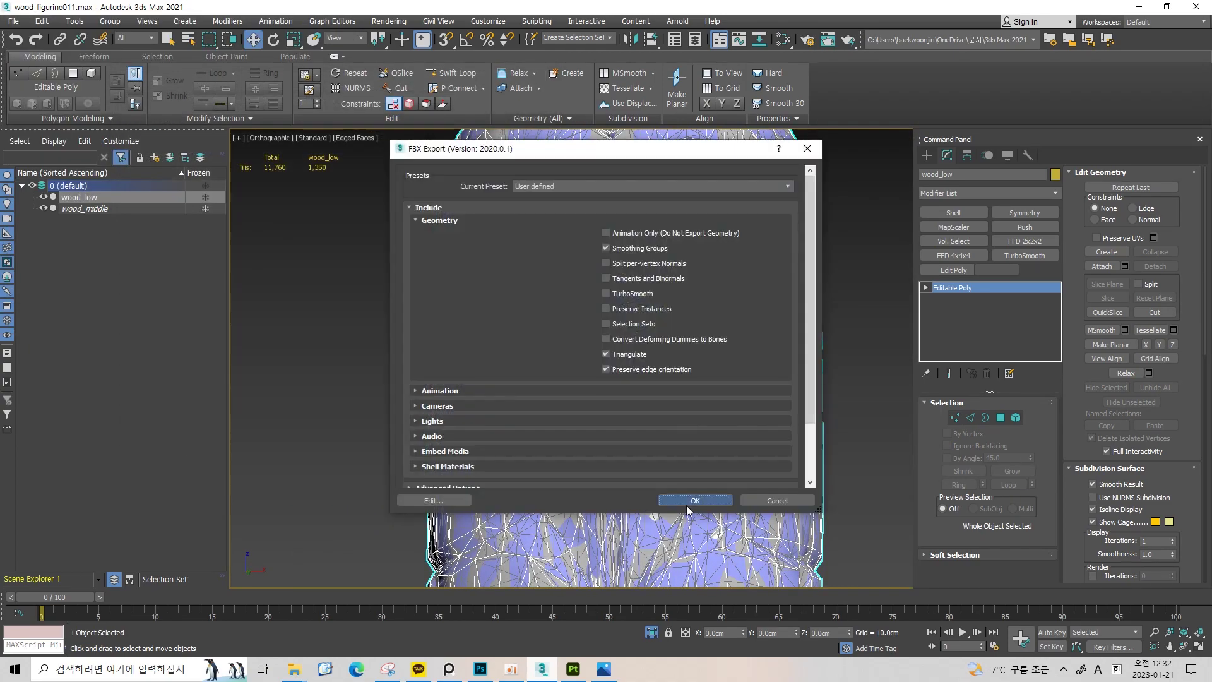
click(692, 500)
click(573, 669)
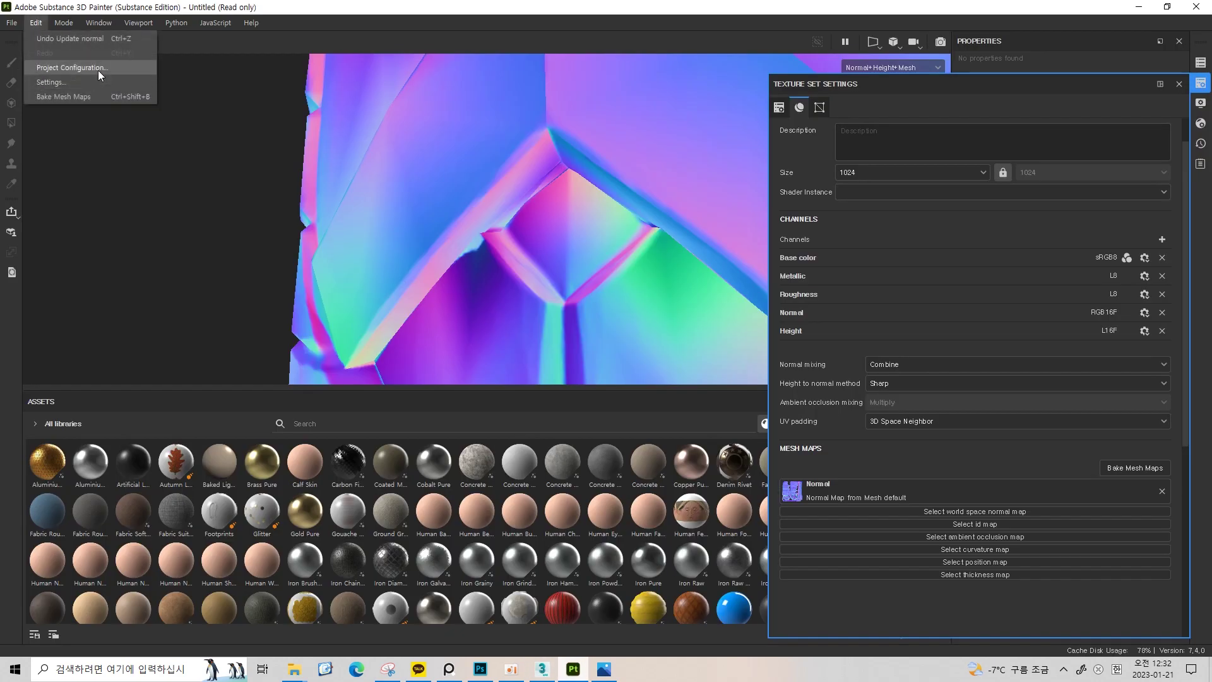
Reload the re-exported wood_low.fbx as the project mesh
click(99, 68)
click(716, 248)
double_click(698, 323)
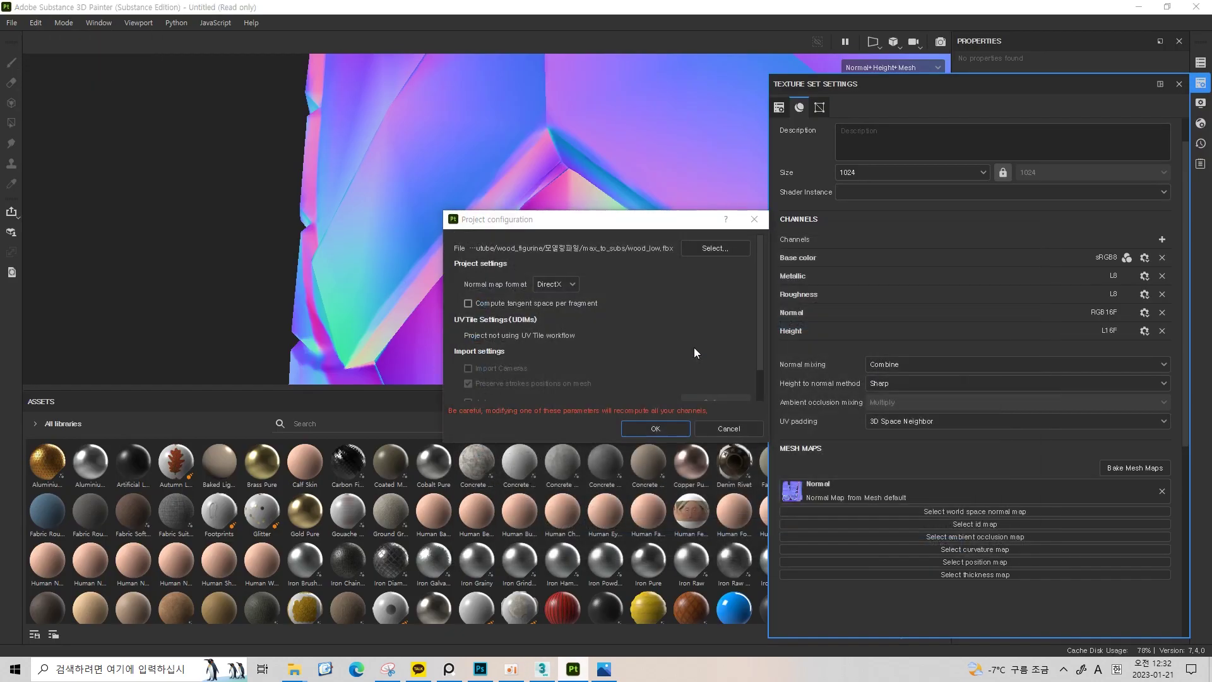
click(675, 428)
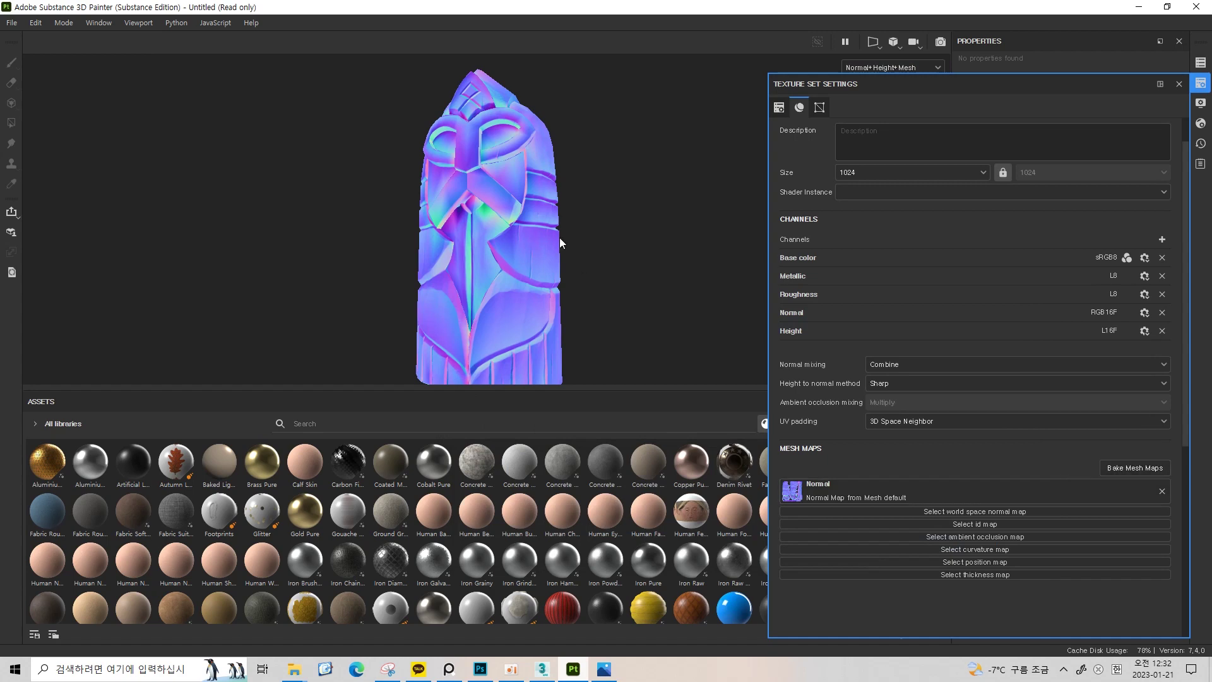
scroll(up, 3)
scroll(up, 3)
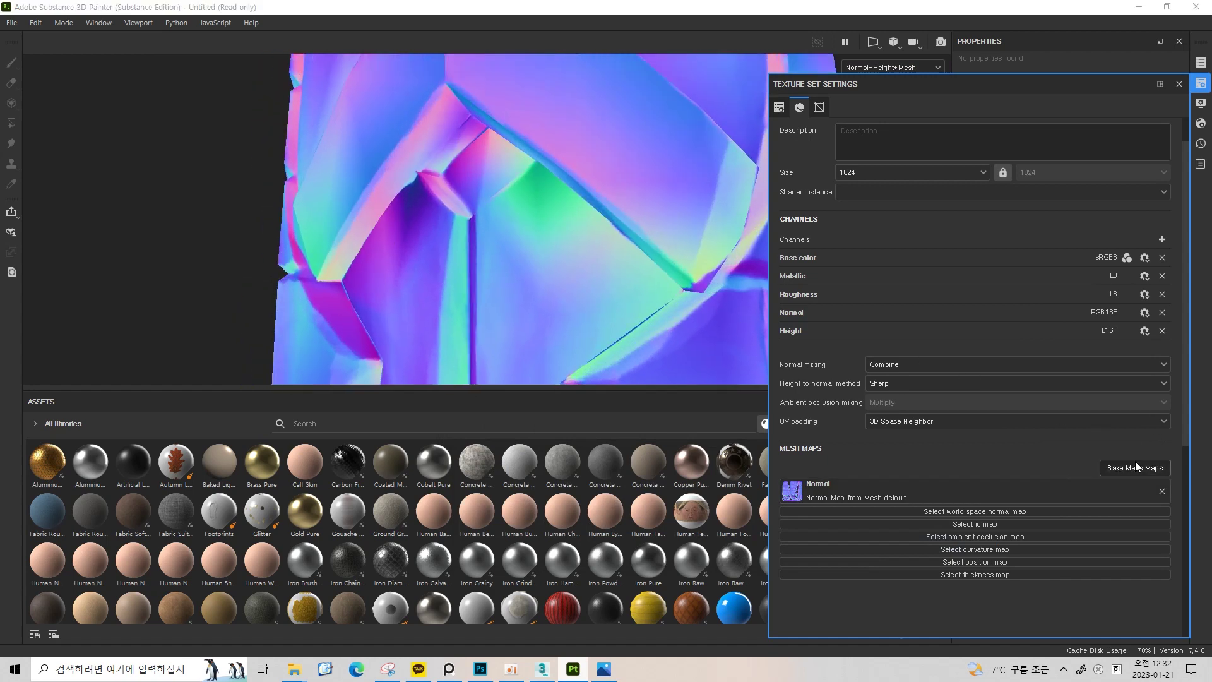
Bake the normal map, then frame the figurine and show it in Material shading
click(1135, 467)
click(783, 530)
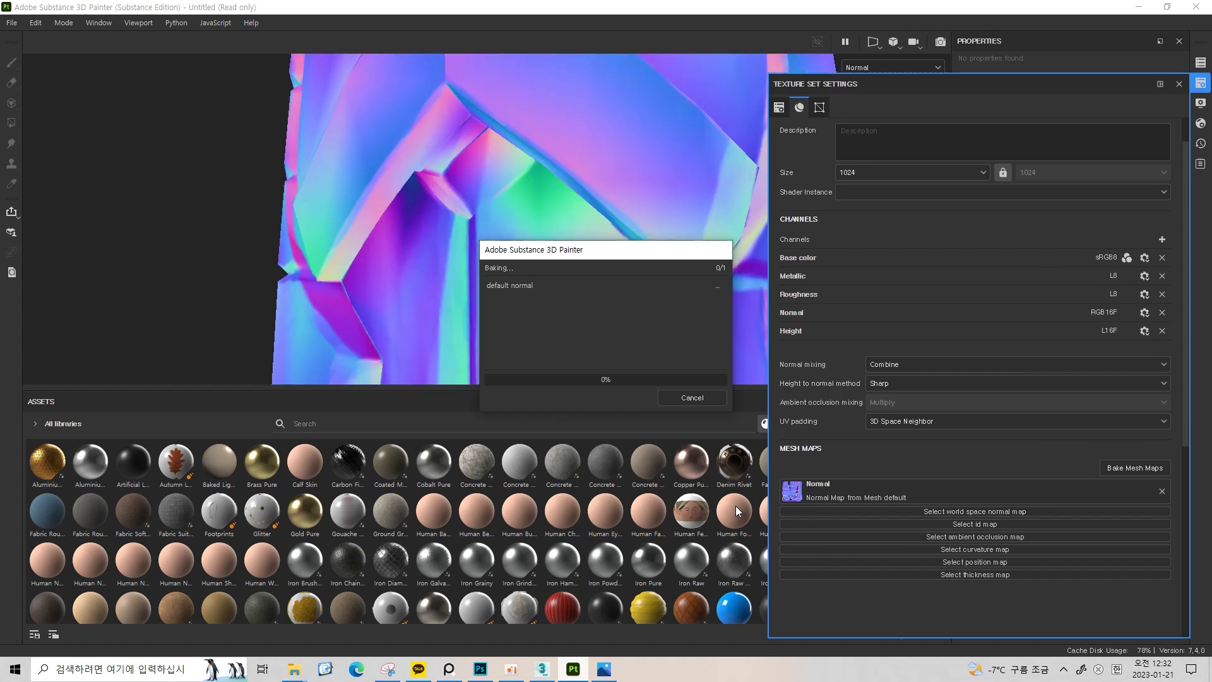
click(679, 394)
drag(642, 375, 509, 233)
key(f)
key(m)
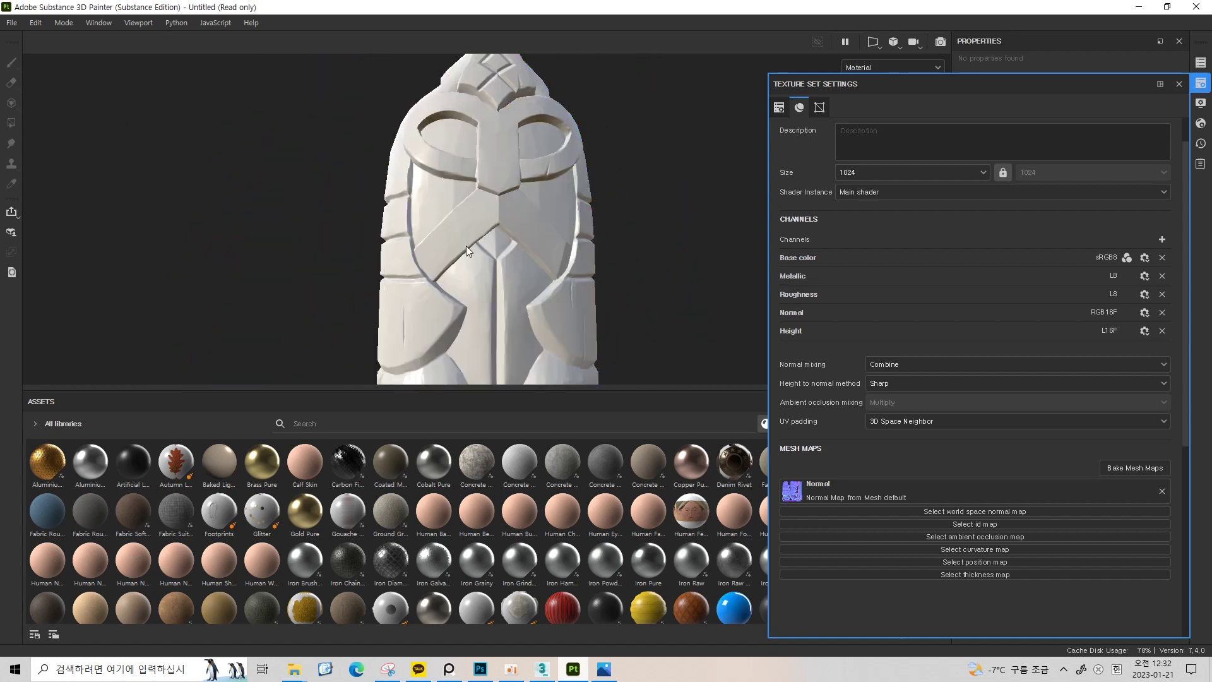
scroll(up, 3)
scroll(up, 3)
scroll(up, 3)
drag(486, 263, 525, 194)
scroll(down, 3)
drag(547, 123, 555, 95)
drag(554, 95, 611, 179)
drag(611, 179, 577, 236)
drag(577, 236, 505, 171)
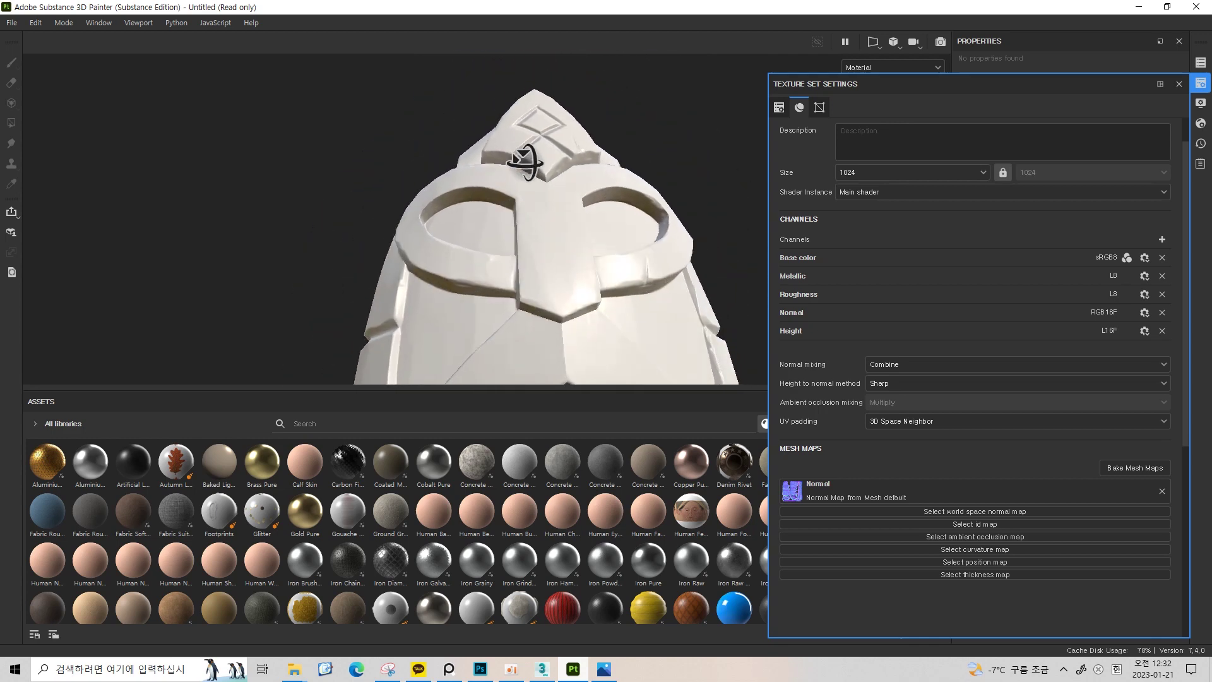
drag(505, 170, 463, 200)
drag(463, 200, 514, 182)
drag(514, 182, 526, 169)
drag(526, 169, 446, 239)
key(c)
key(c)
key(c)
key(m)
drag(445, 239, 493, 289)
drag(493, 289, 487, 195)
drag(487, 195, 510, 158)
drag(510, 158, 429, 177)
click(542, 669)
scroll(down, 3)
scroll(up, 3)
drag(602, 186, 647, 208)
key(alt+Tab)
drag(647, 204, 676, 259)
drag(605, 239, 373, 279)
key(c)
drag(374, 279, 593, 202)
key(m)
drag(603, 202, 606, 273)
drag(606, 273, 550, 173)
drag(550, 173, 619, 177)
drag(619, 177, 546, 170)
drag(547, 170, 600, 149)
drag(600, 149, 459, 166)
scroll(up, 3)
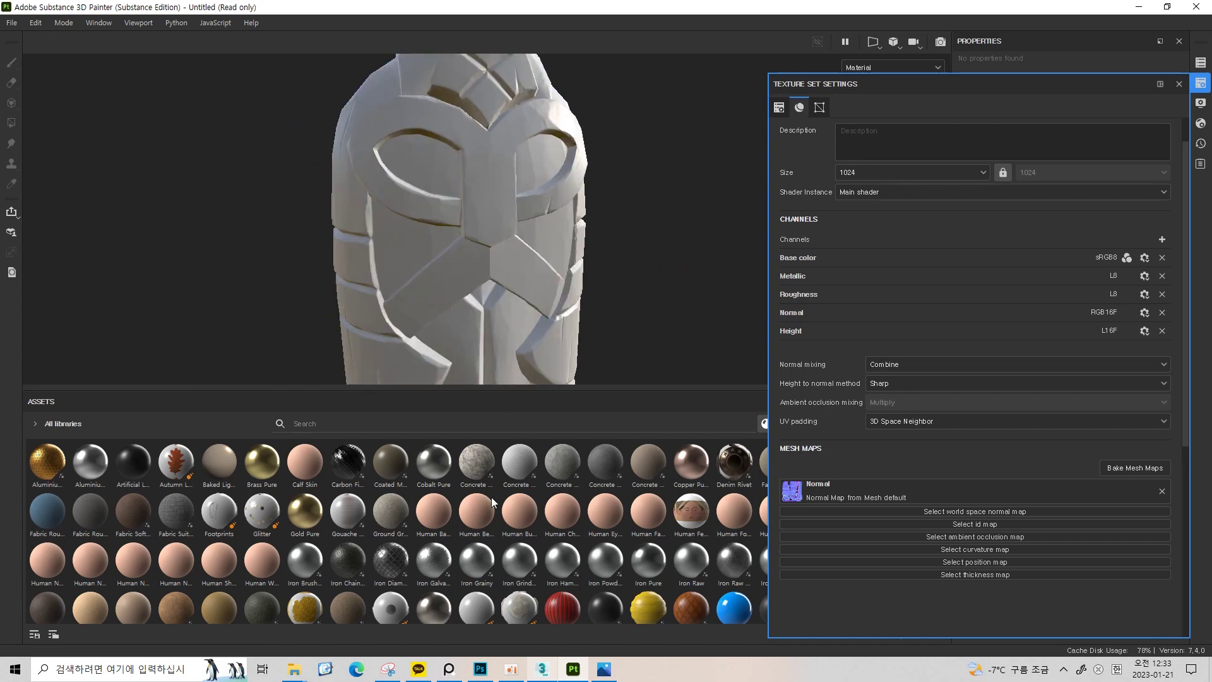
click(542, 668)
Select and move face vertices of wood_low in Vertex mode
scroll(up, 3)
scroll(up, 3)
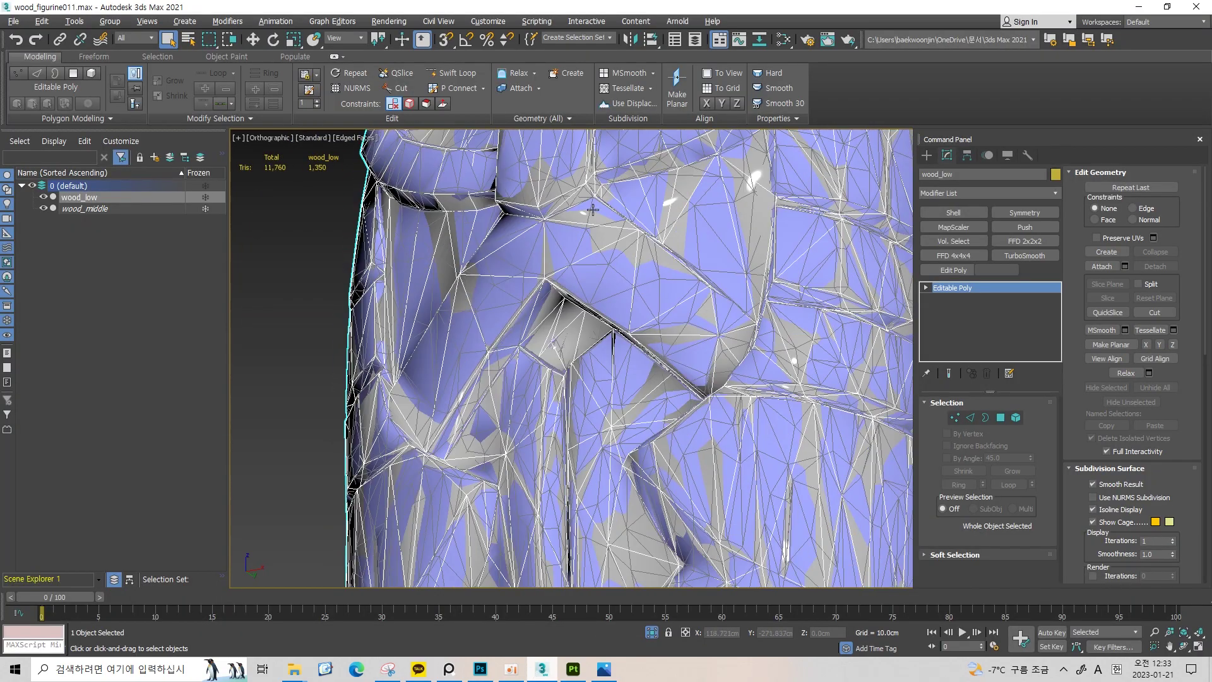
scroll(up, 3)
scroll(up, 3)
key(1)
click(522, 280)
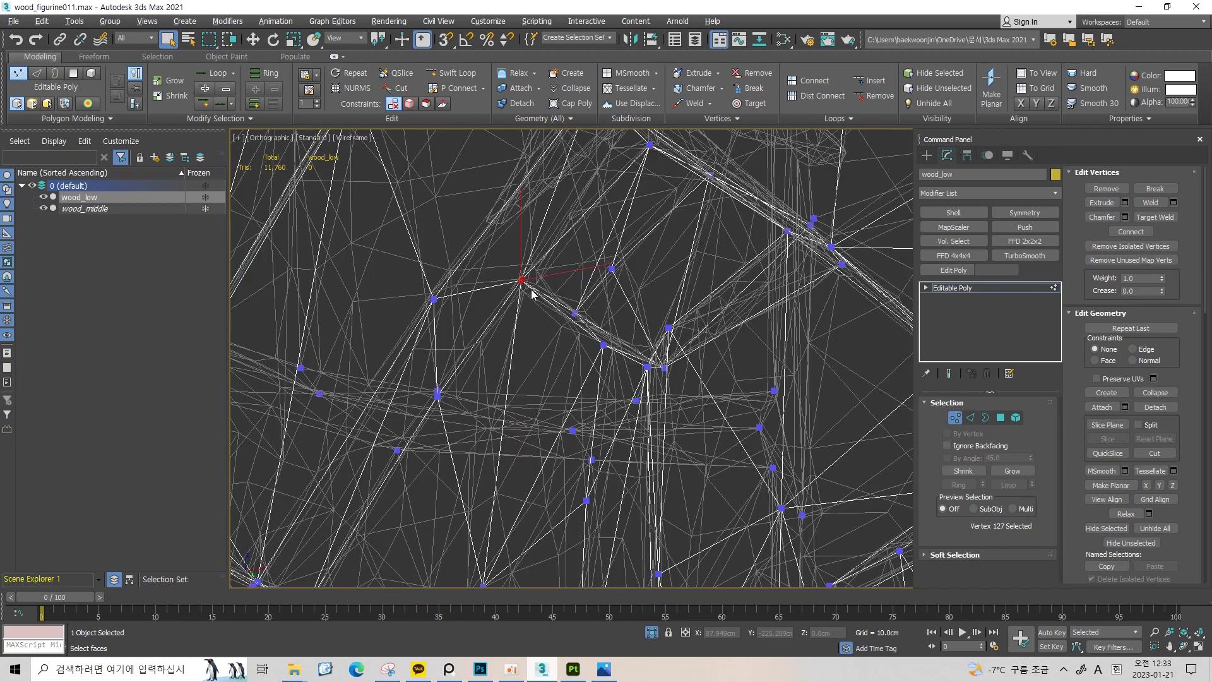
drag(541, 299, 536, 246)
key(w)
click(463, 358)
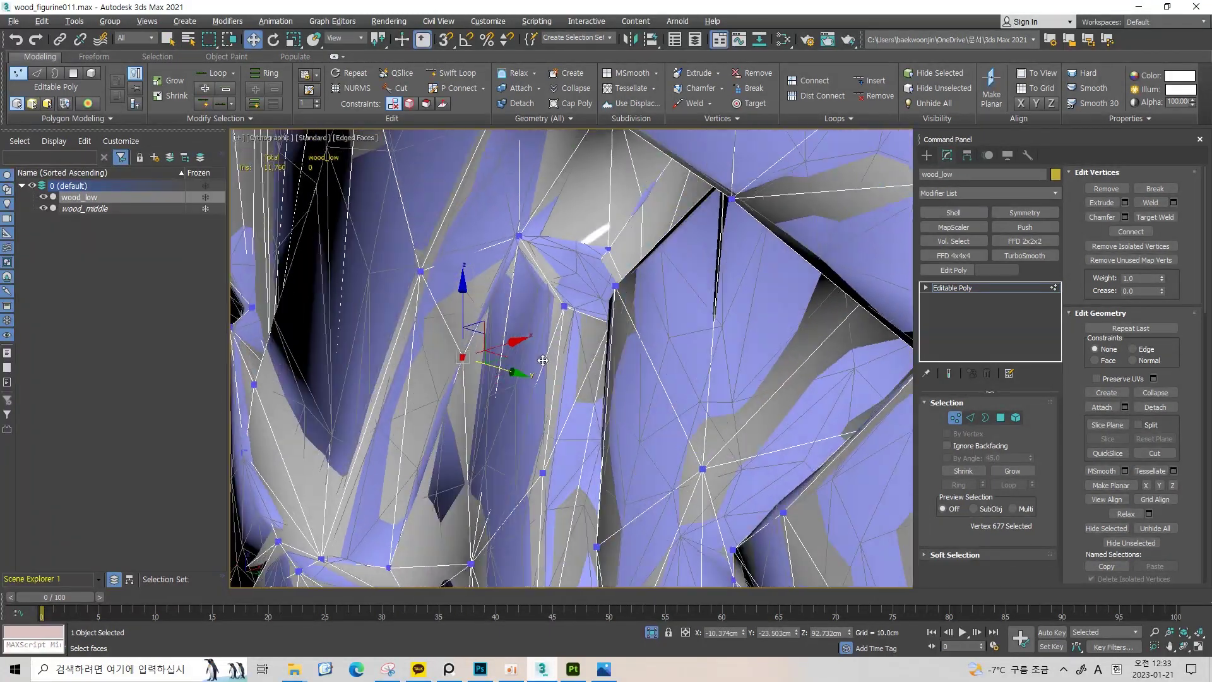
Re-bake the mesh maps in Substance Painter, then return to 3ds Max
click(579, 674)
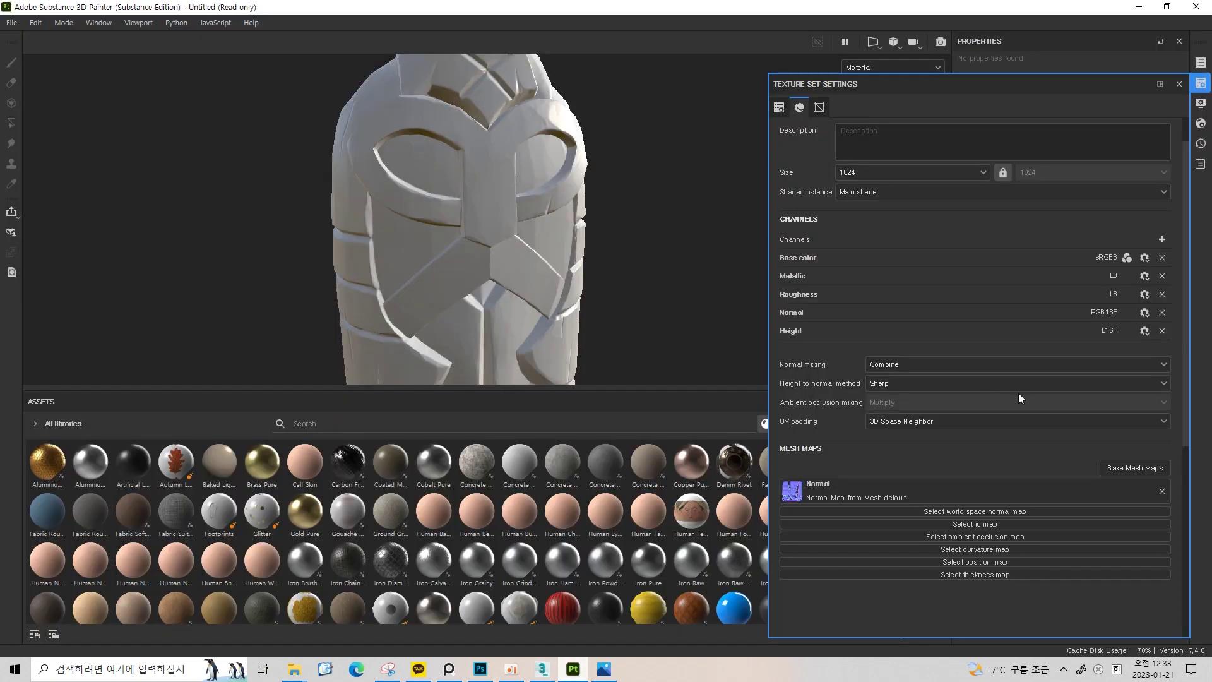
click(1123, 469)
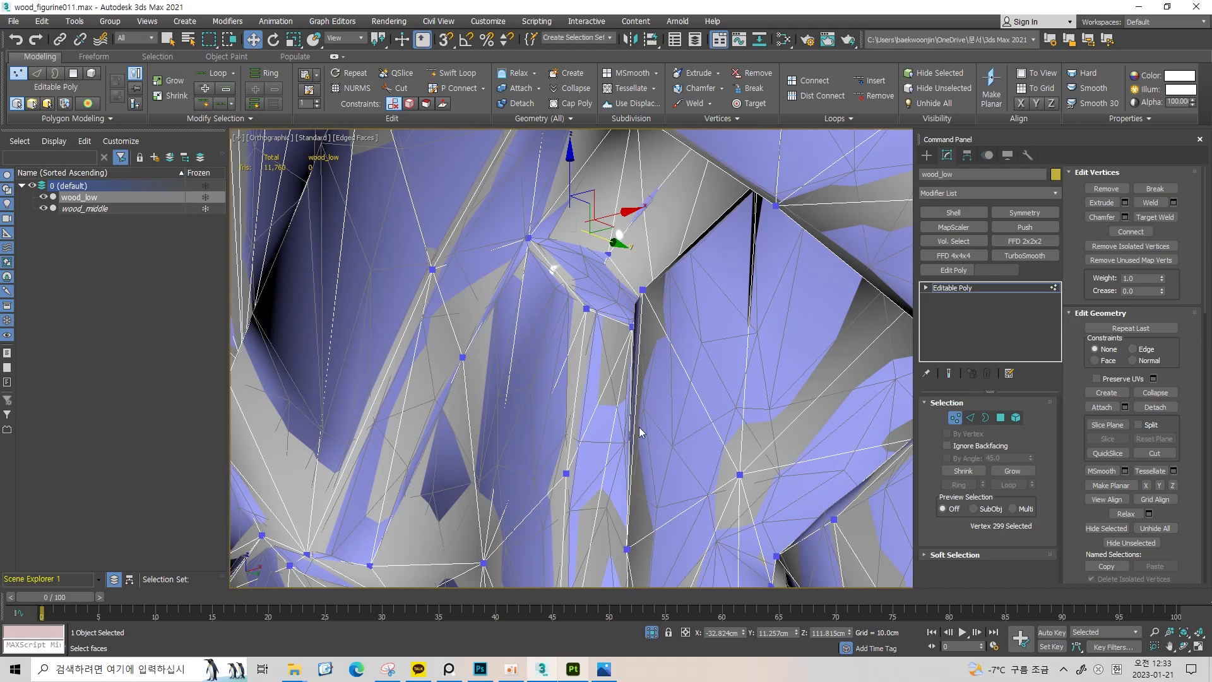
scroll(down, 3)
scroll(down, 3)
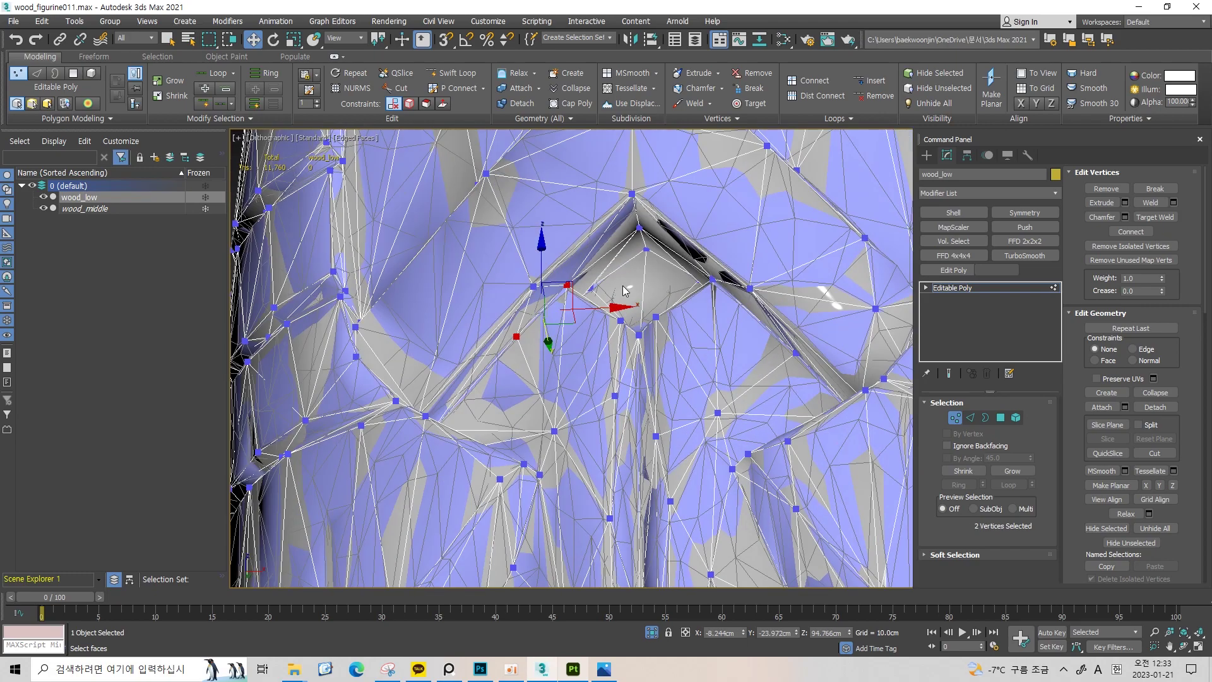
scroll(down, 3)
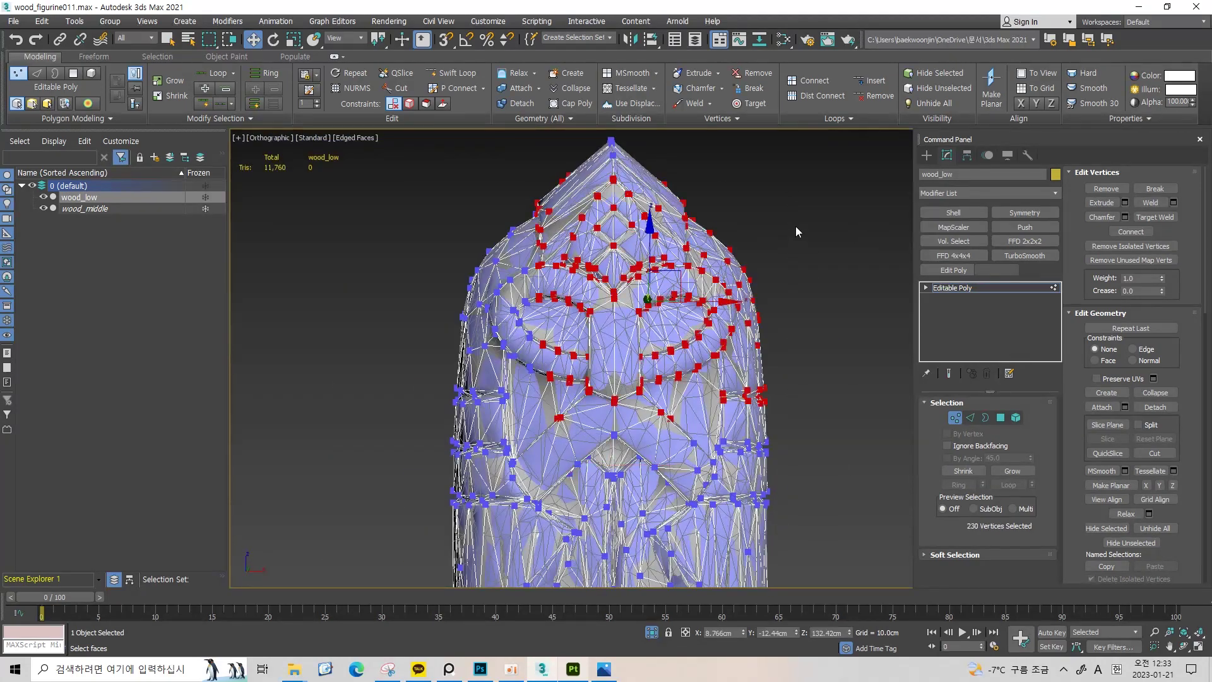
key(alt+Tab)
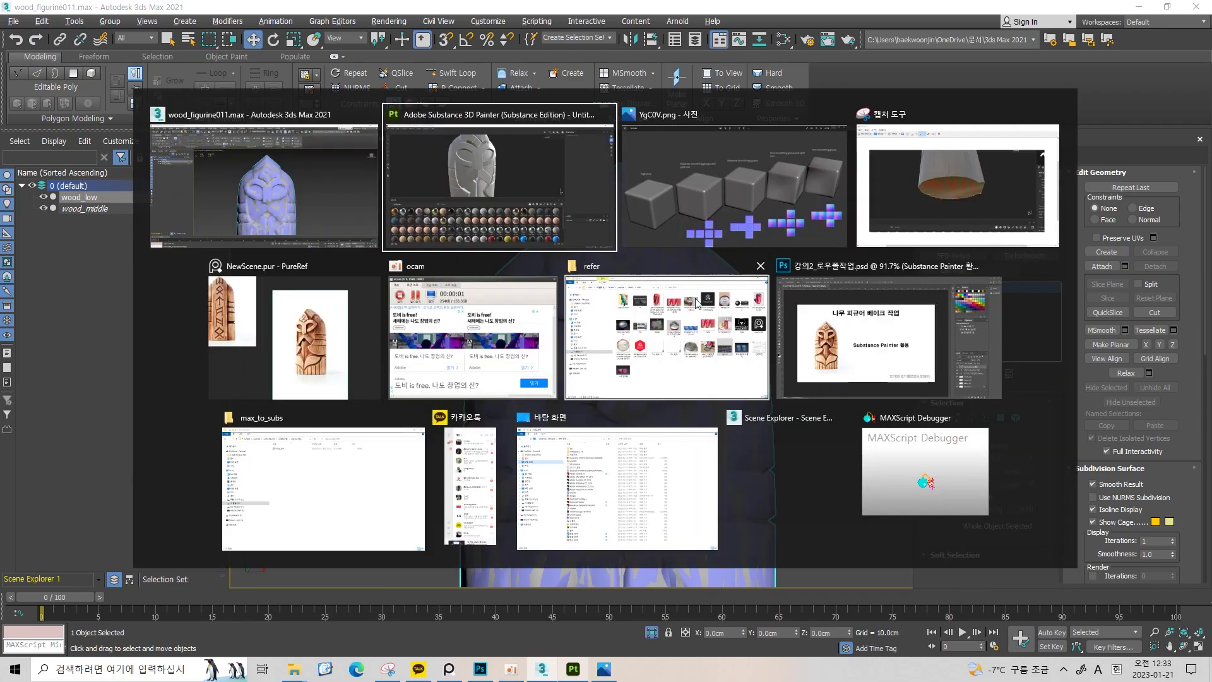
key(alt+Tab)
Turn on edged faces and check the wood_low vertices in Front view
key(F4)
key(1)
scroll(down, 3)
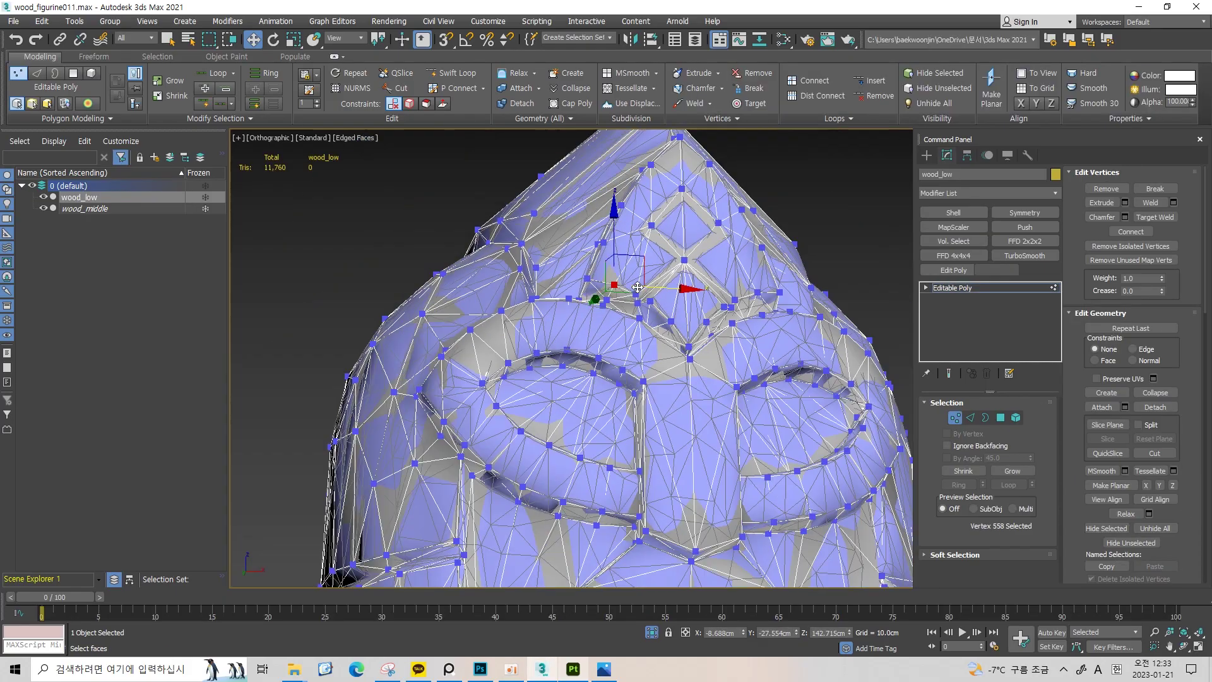
drag(583, 300, 622, 298)
key(1)
key(f)
scroll(up, 3)
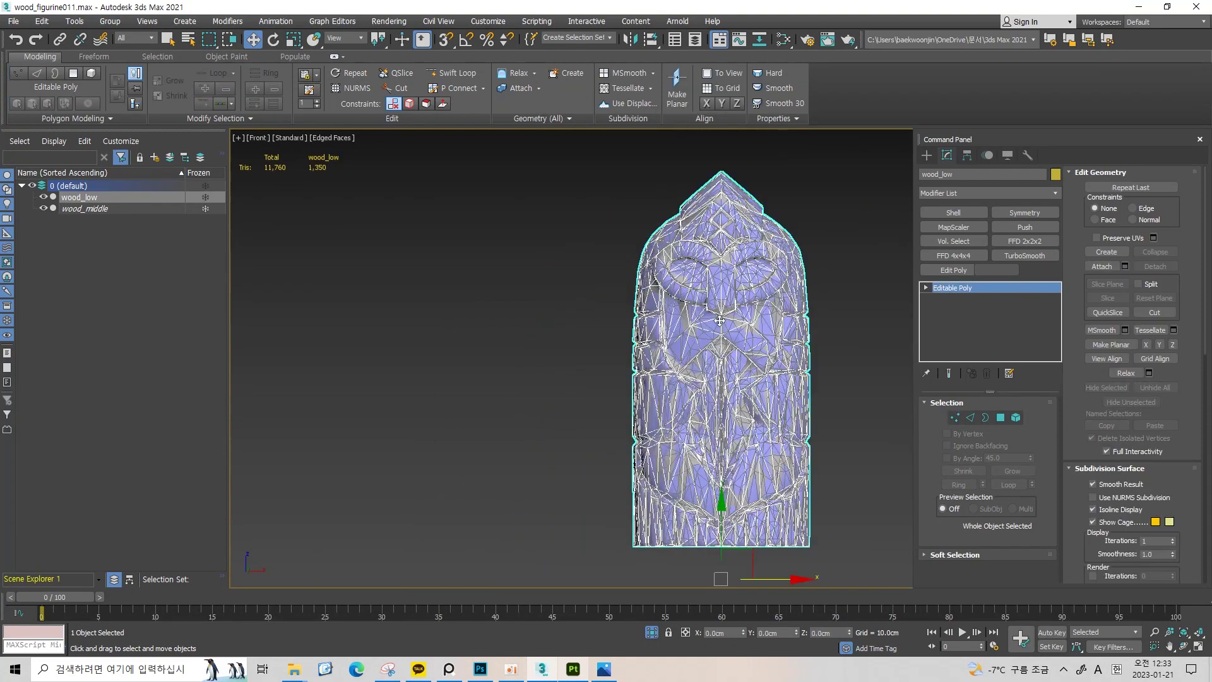
scroll(up, 3)
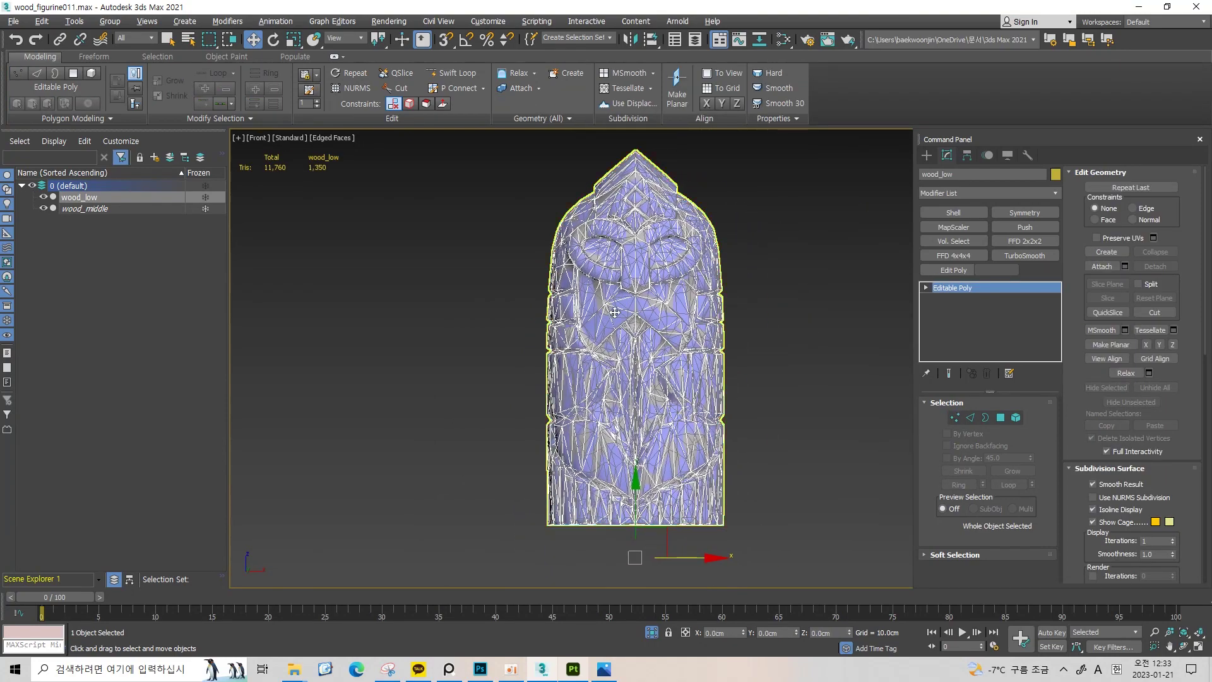
drag(614, 312, 689, 367)
Toggle wood_middle's visibility to compare it against wood_low across the whole figurine
key(alt+q)
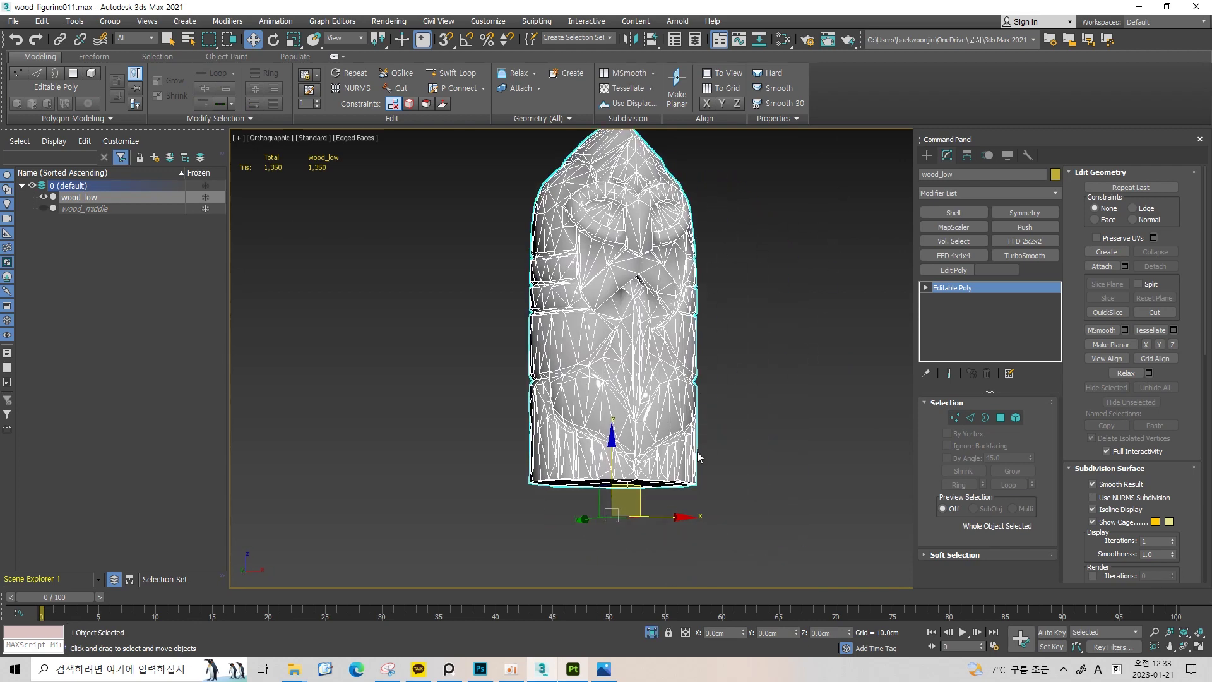
key(alt+q)
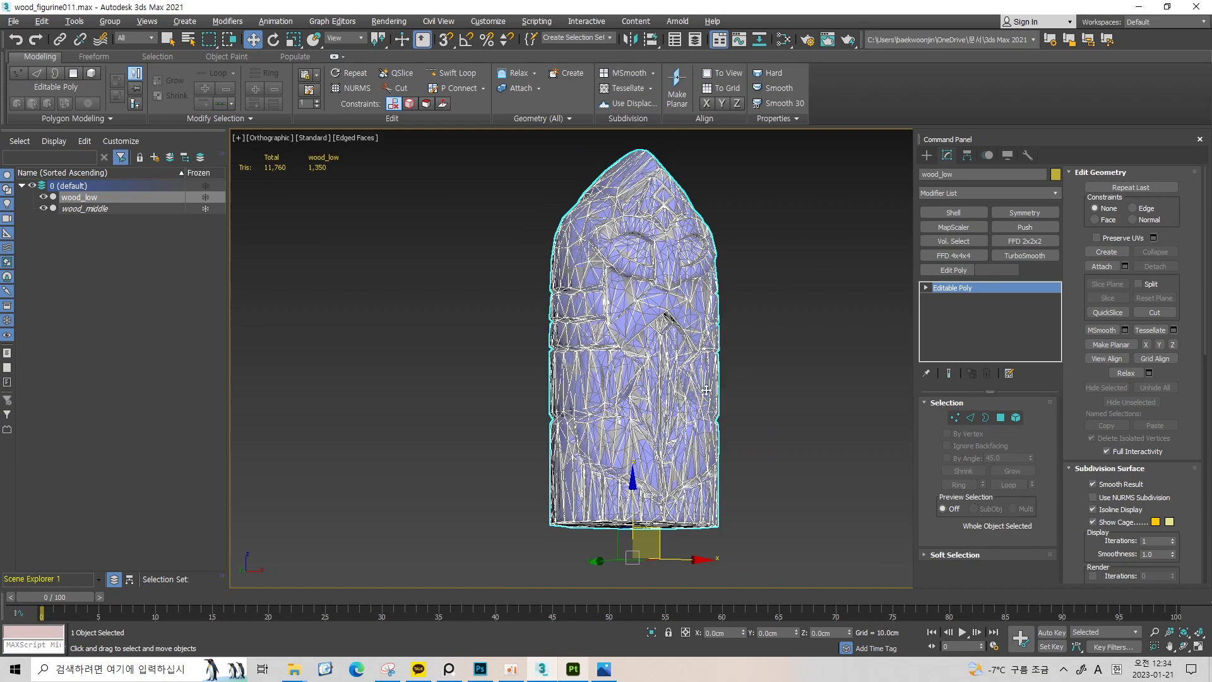
scroll(up, 3)
key(z)
scroll(up, 3)
scroll(up, 3)
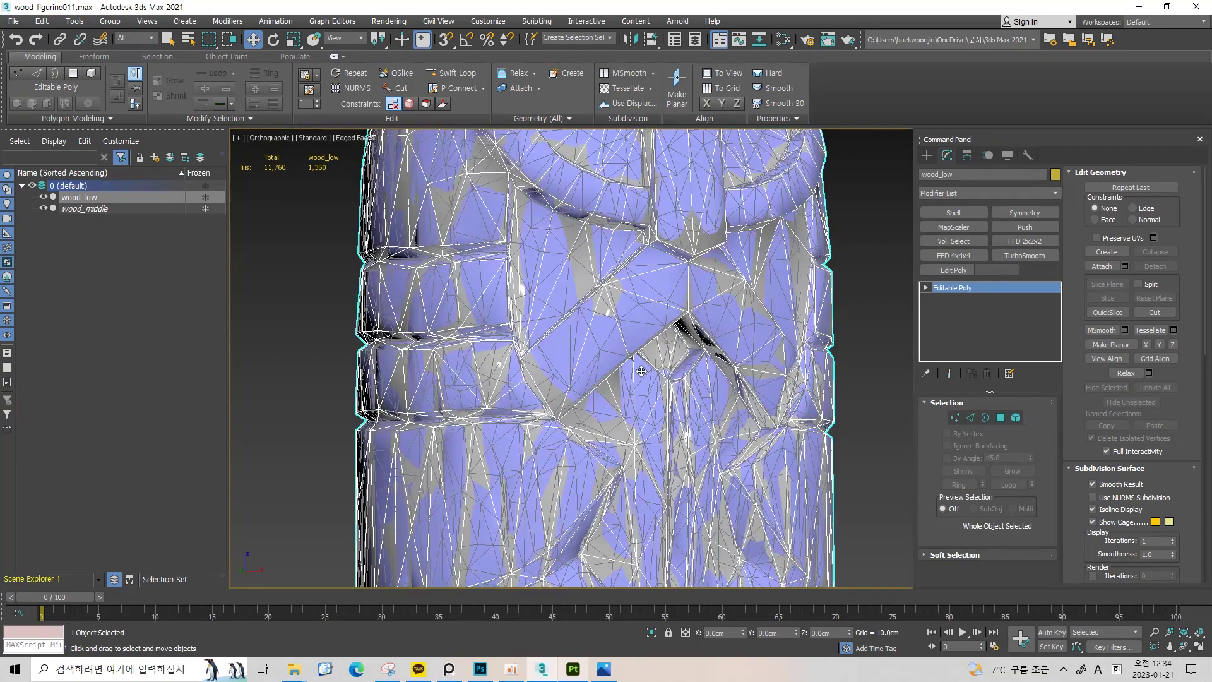
key(z)
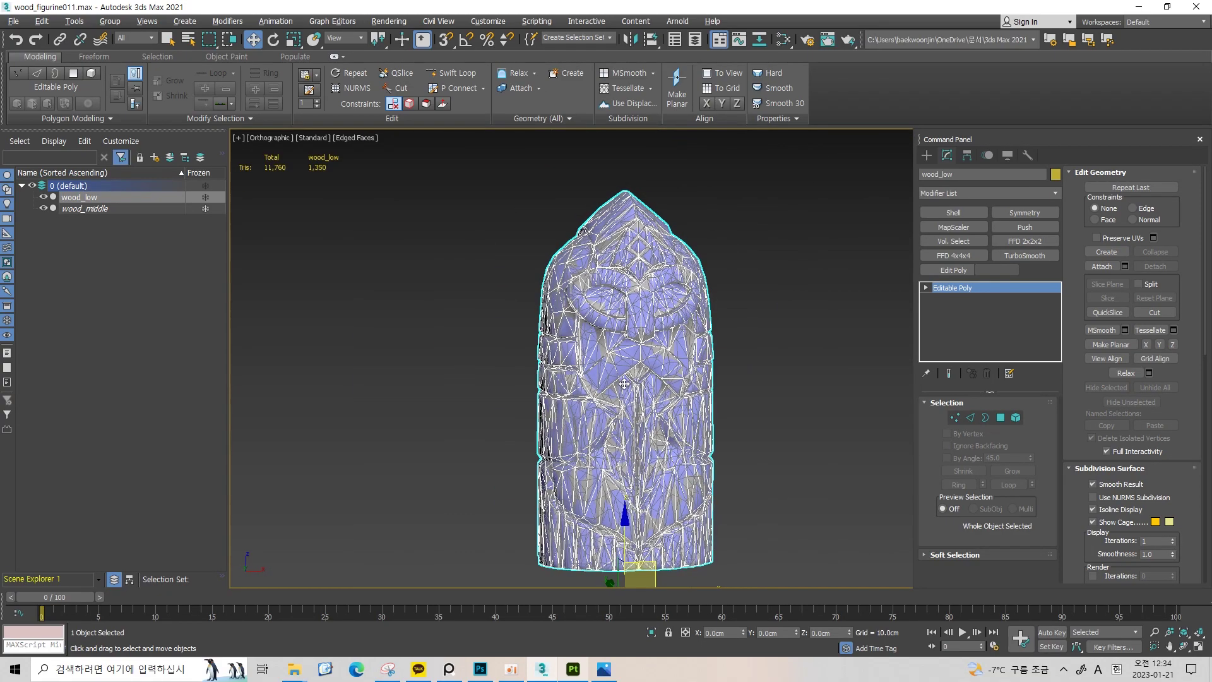
scroll(up, 3)
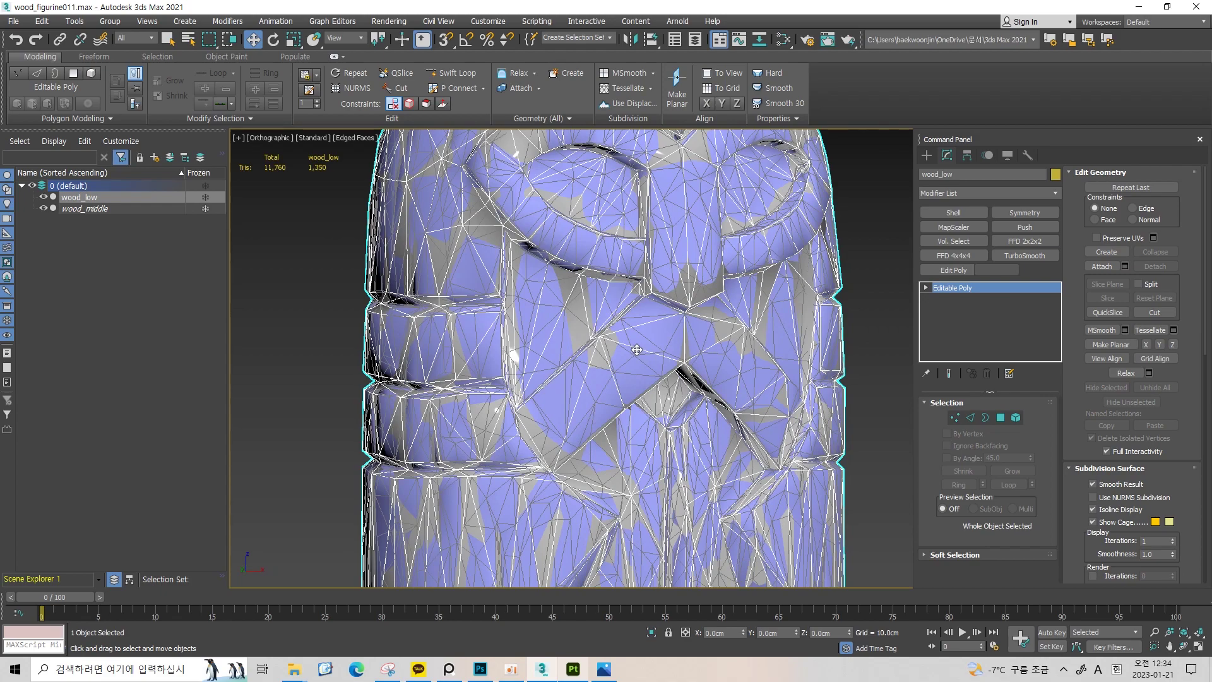
scroll(down, 3)
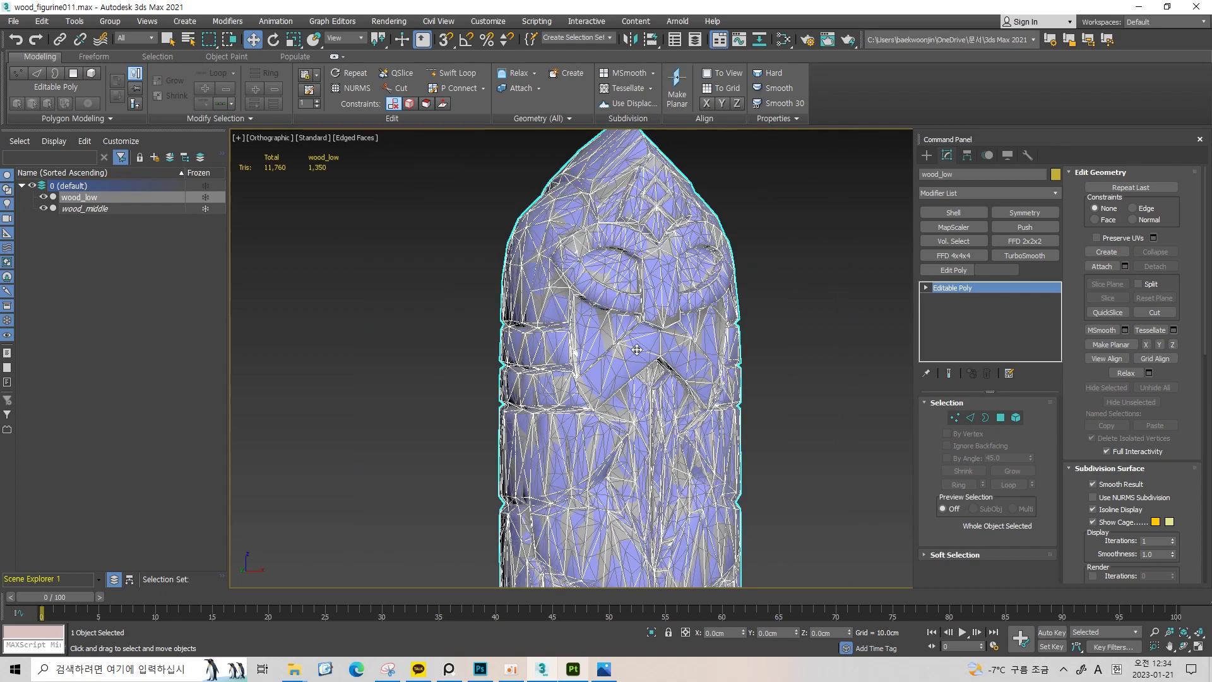
scroll(down, 3)
Hide wood_middle and inspect the low-poly alone in Front view with edged faces
key(alt+q)
key(f)
key(F4)
scroll(up, 3)
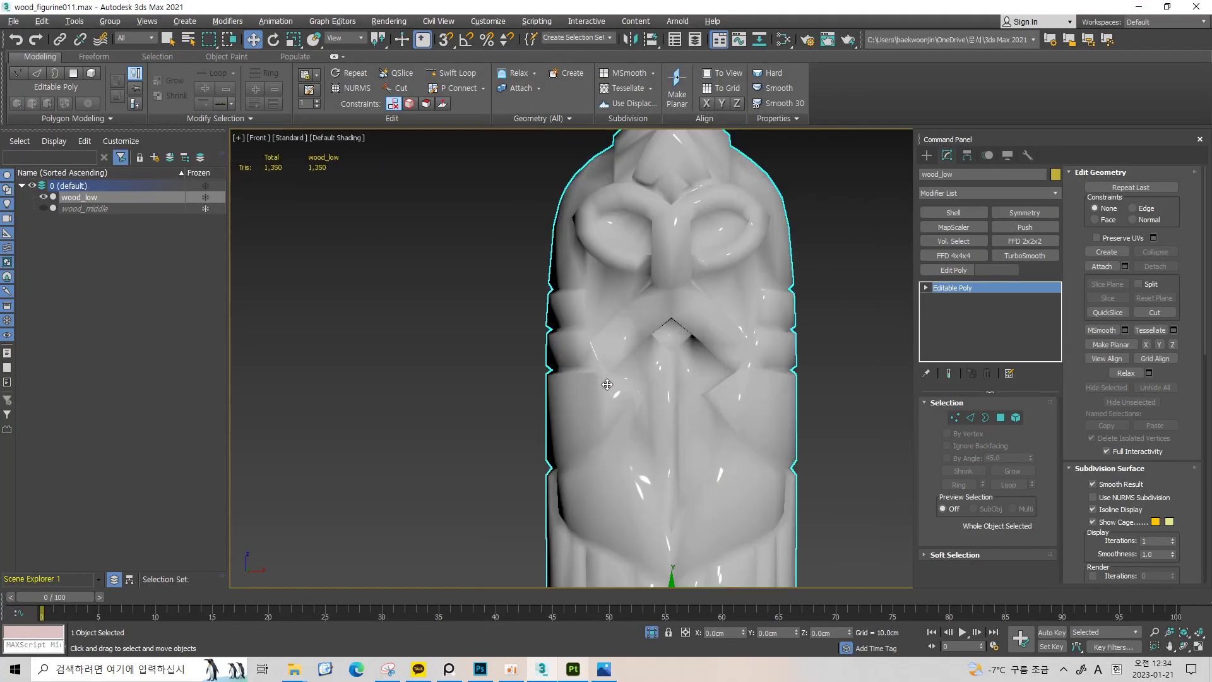
scroll(up, 3)
key(F4)
scroll(up, 3)
key(1)
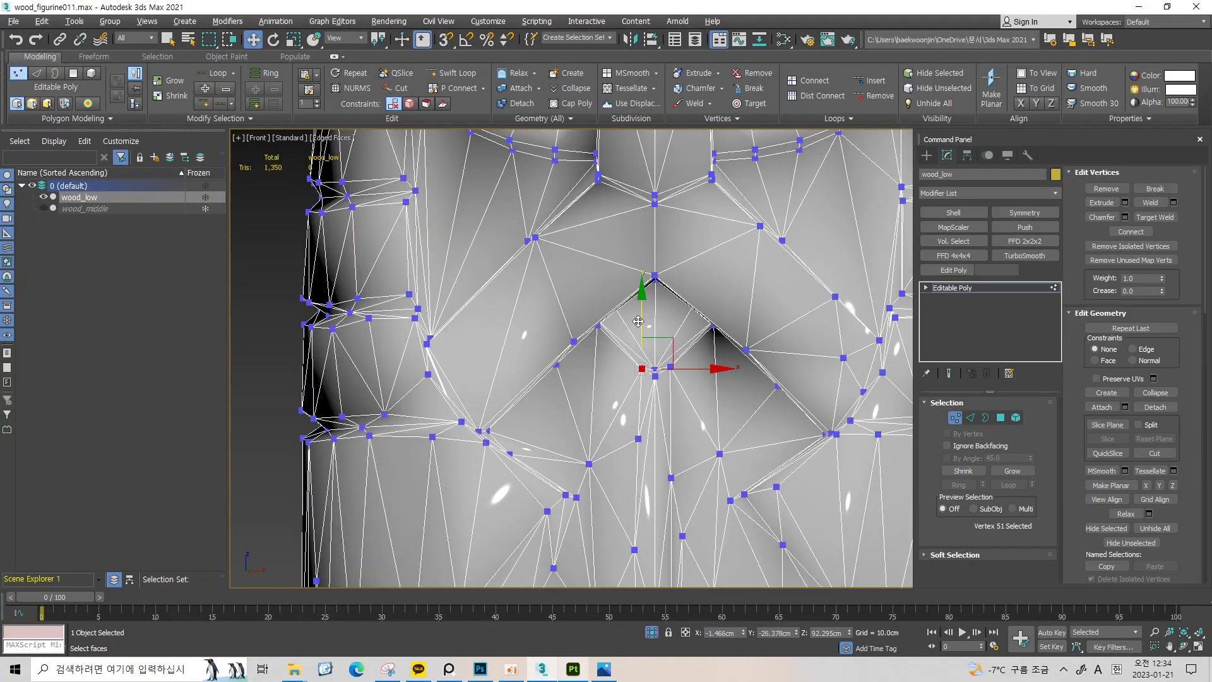
drag(638, 322, 657, 297)
scroll(down, 3)
key(6)
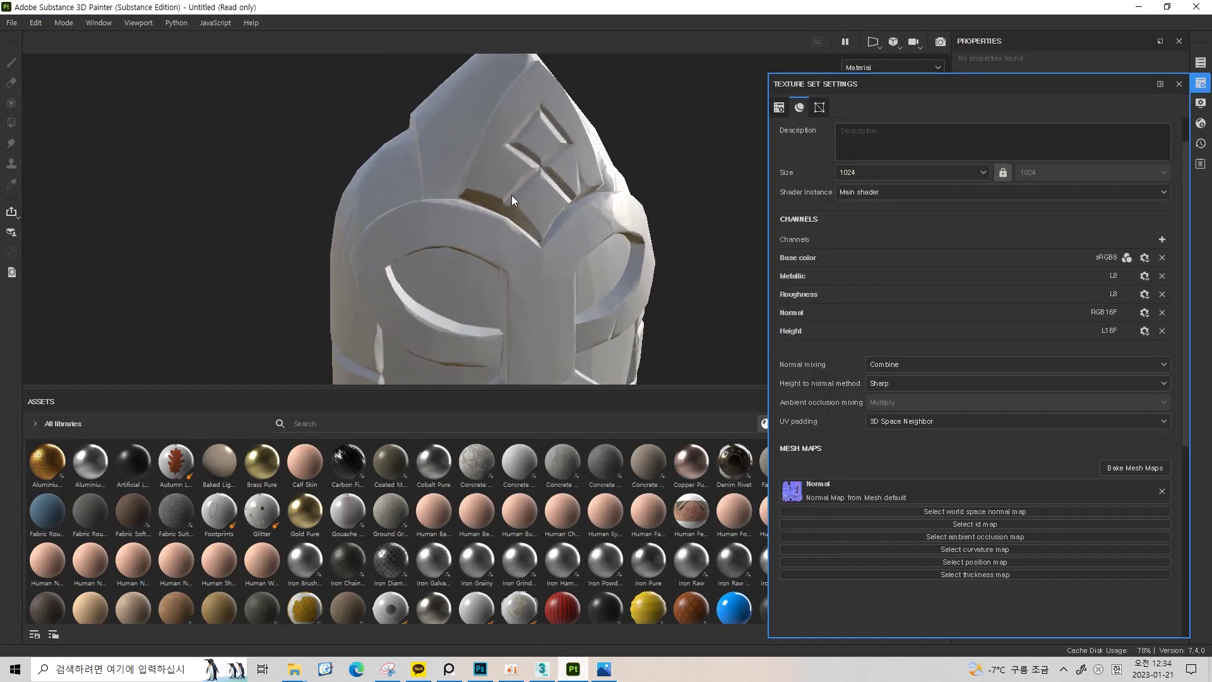
key(b)
scroll(up, 3)
drag(507, 199, 513, 156)
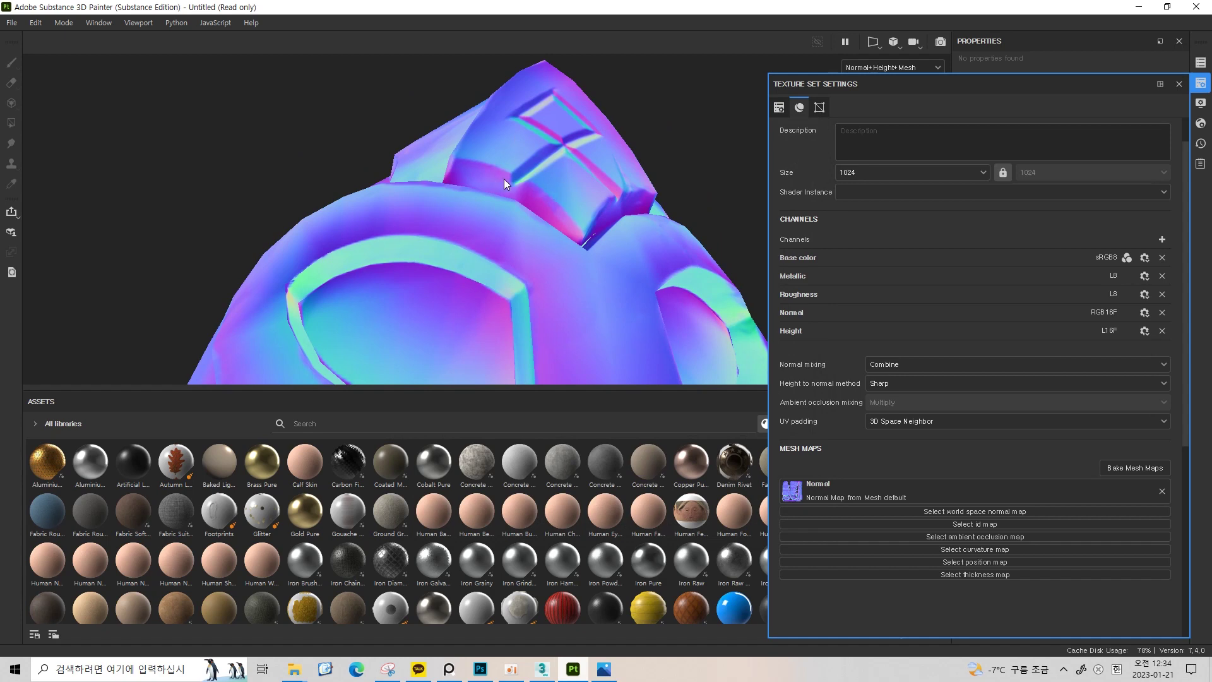
drag(504, 180, 475, 181)
key(f)
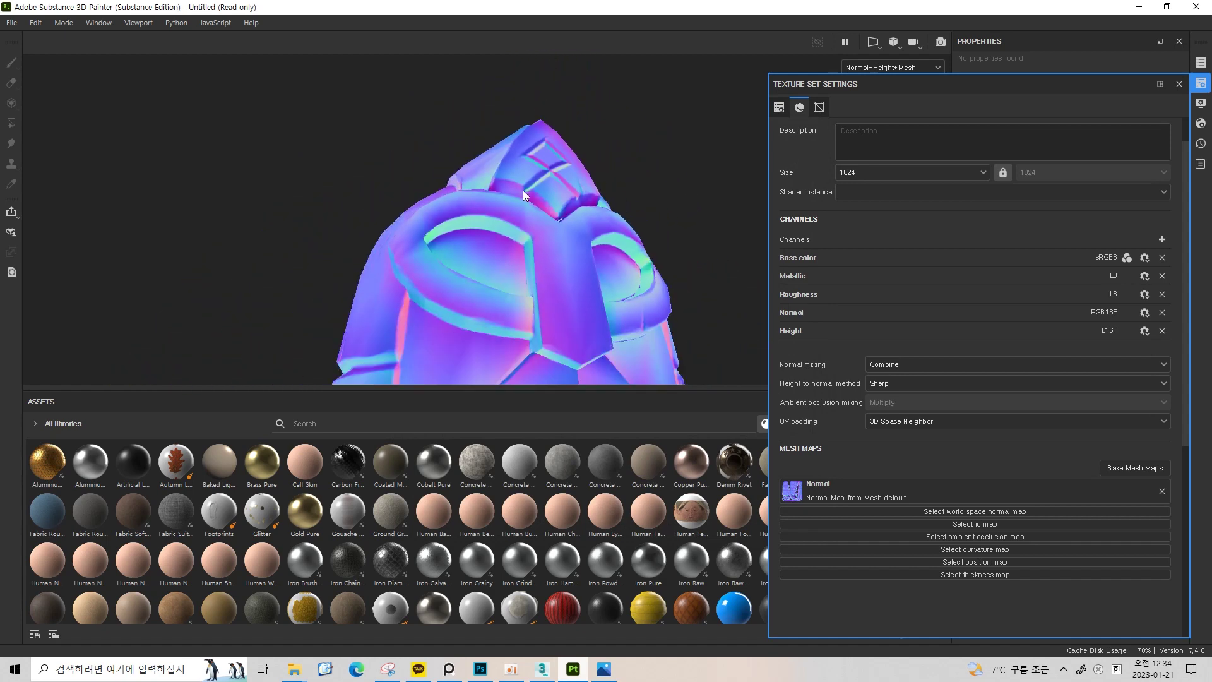
drag(540, 226, 474, 157)
scroll(up, 3)
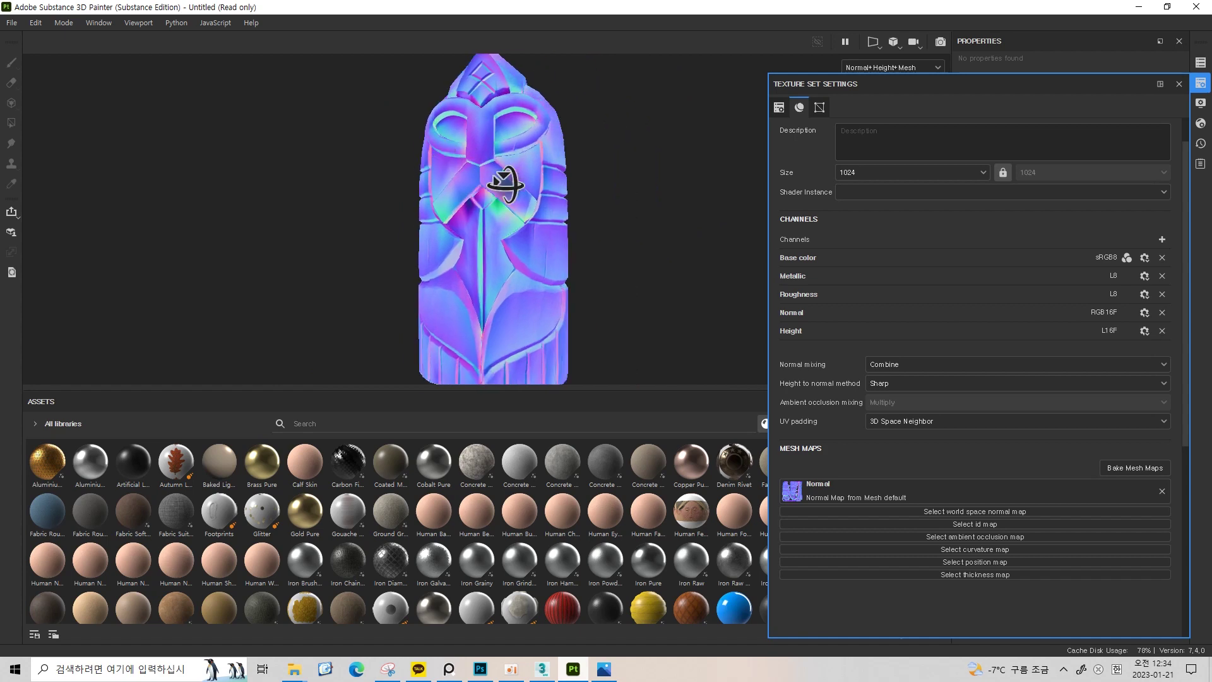
key(m)
drag(498, 202, 618, 211)
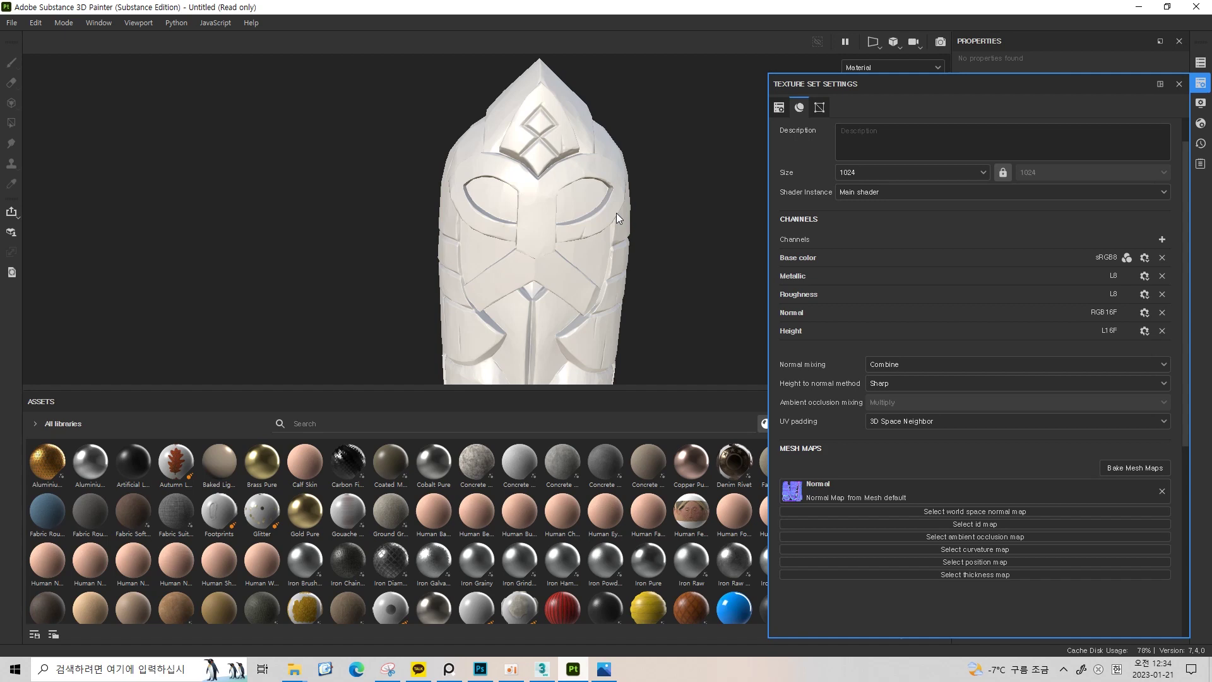
drag(616, 213, 534, 210)
scroll(up, 3)
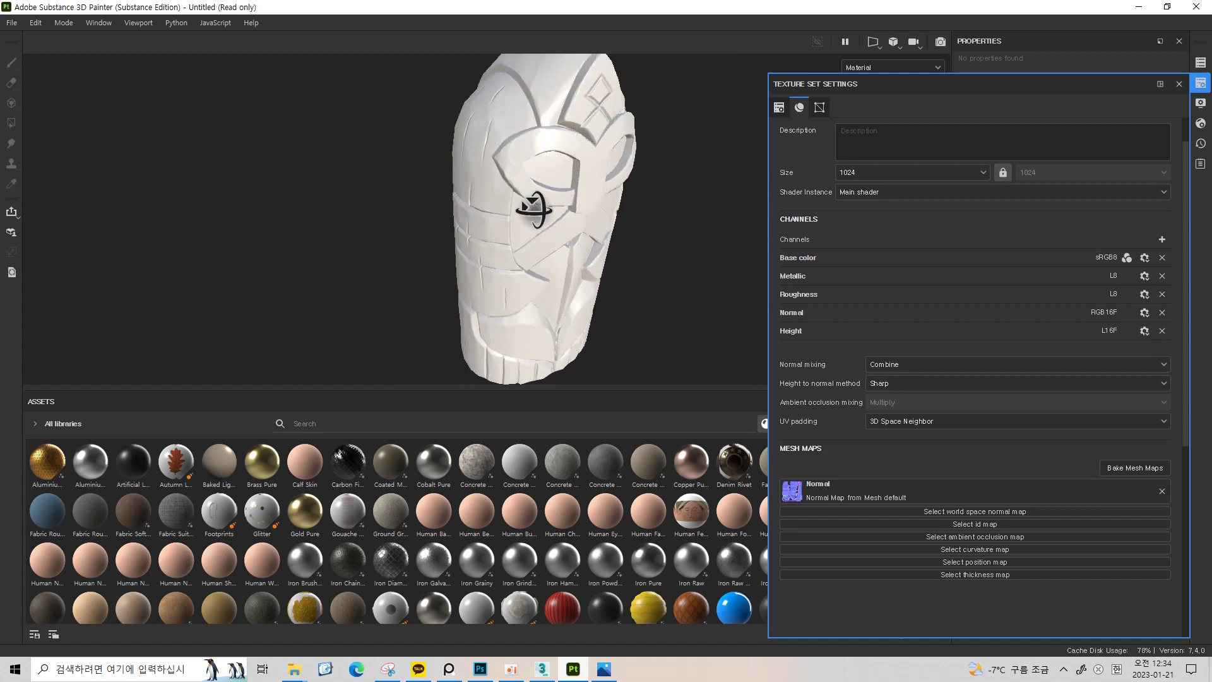
drag(534, 210, 498, 268)
drag(498, 268, 650, 168)
drag(650, 168, 460, 205)
drag(460, 205, 525, 219)
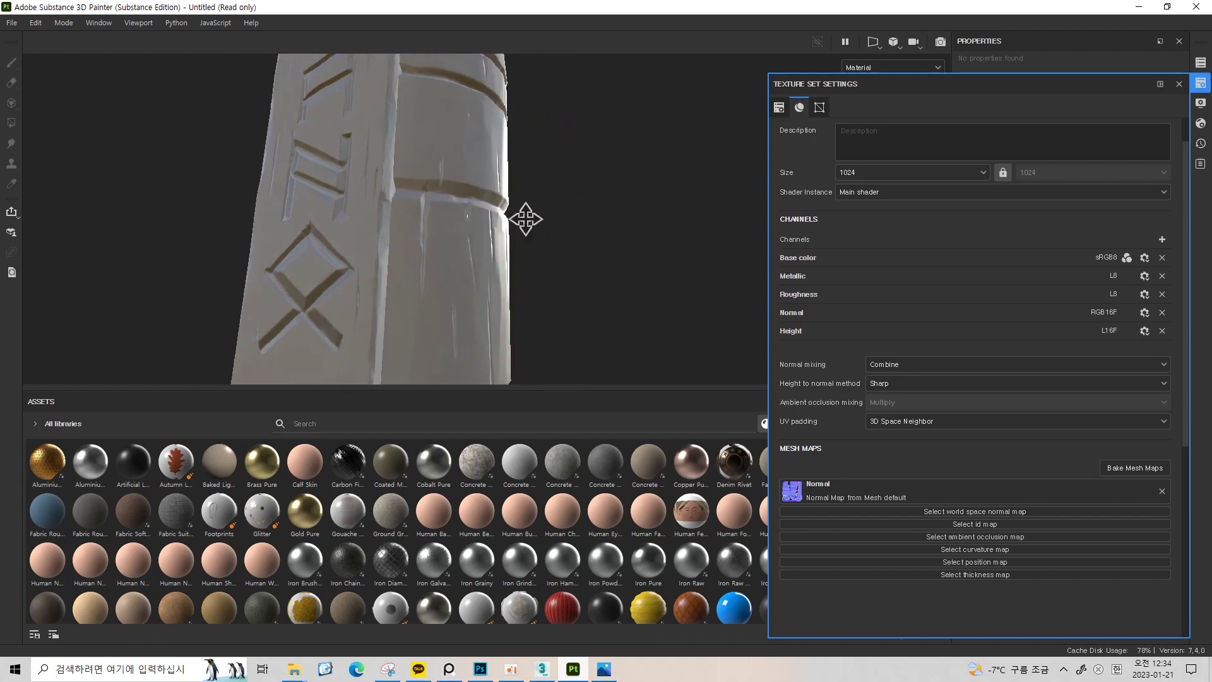